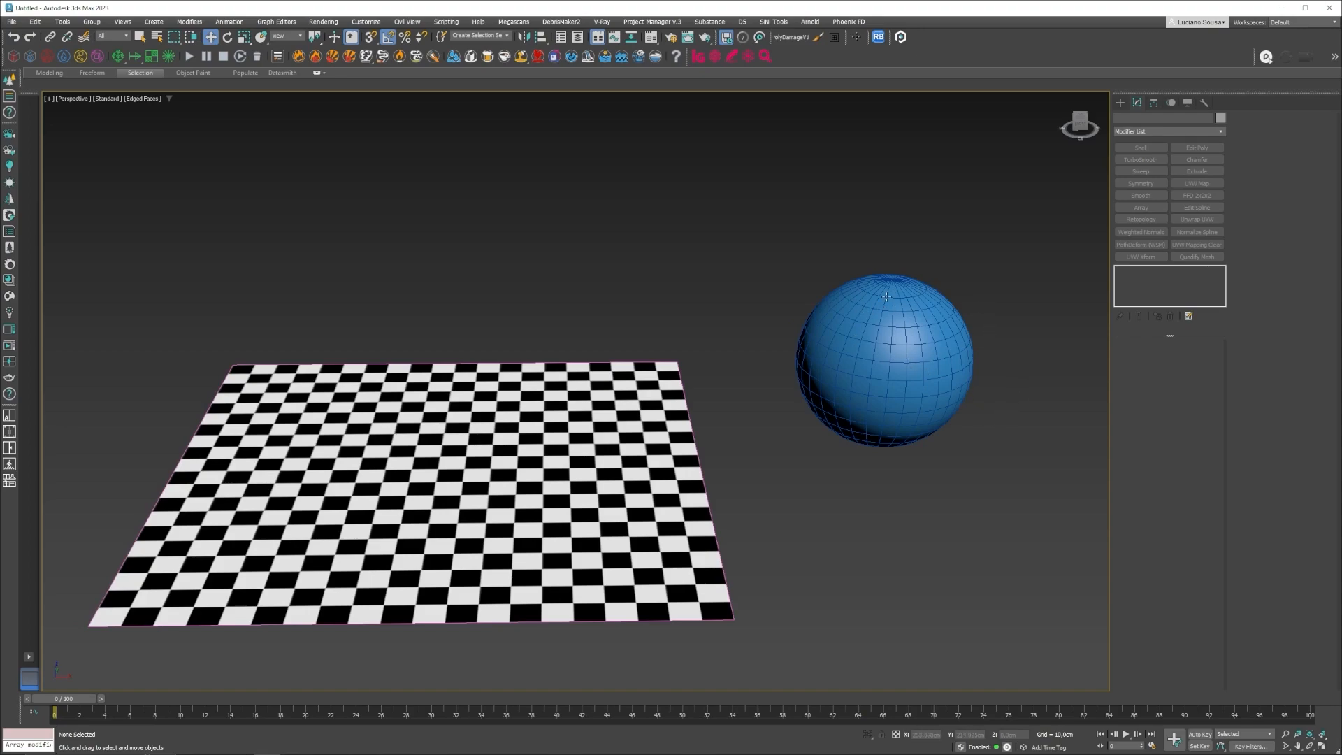
Step: Convert the blue sphere to an Editable Poly
left_click(874, 360)
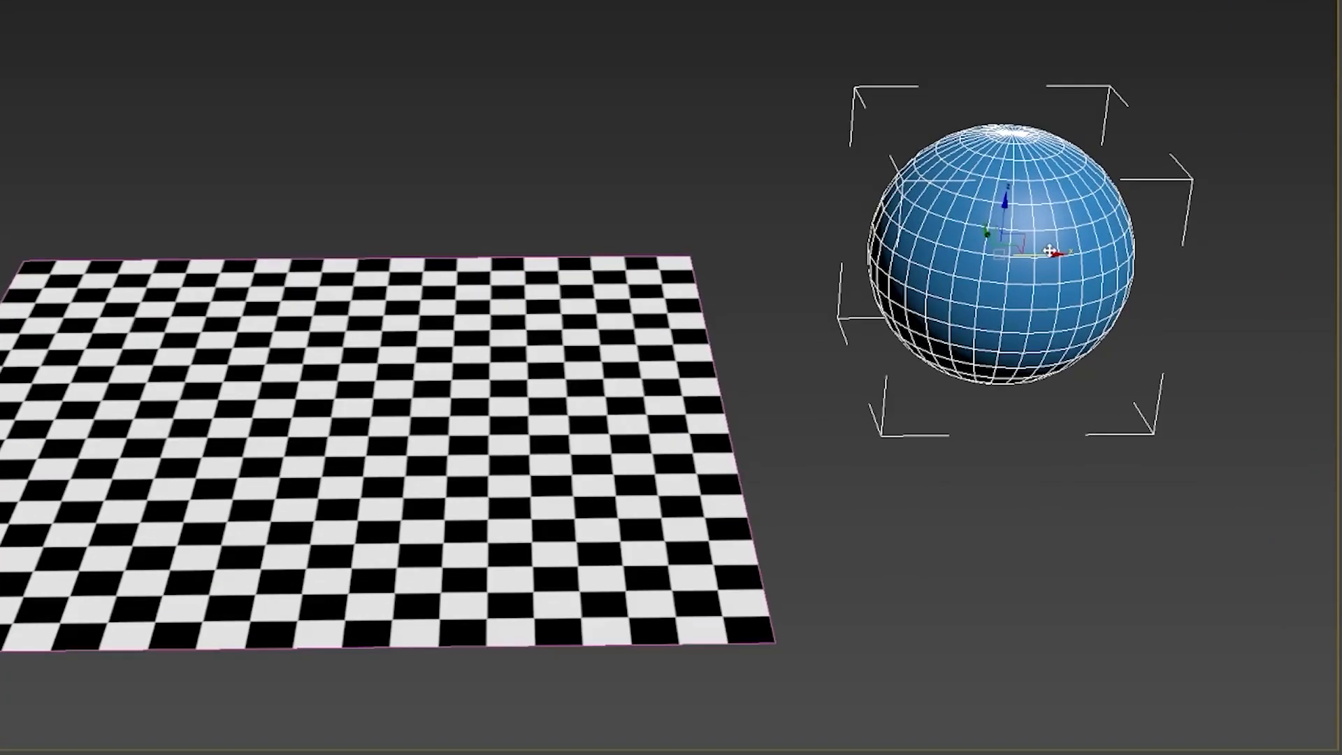
right_click(915, 354)
mouse_move(1085, 537)
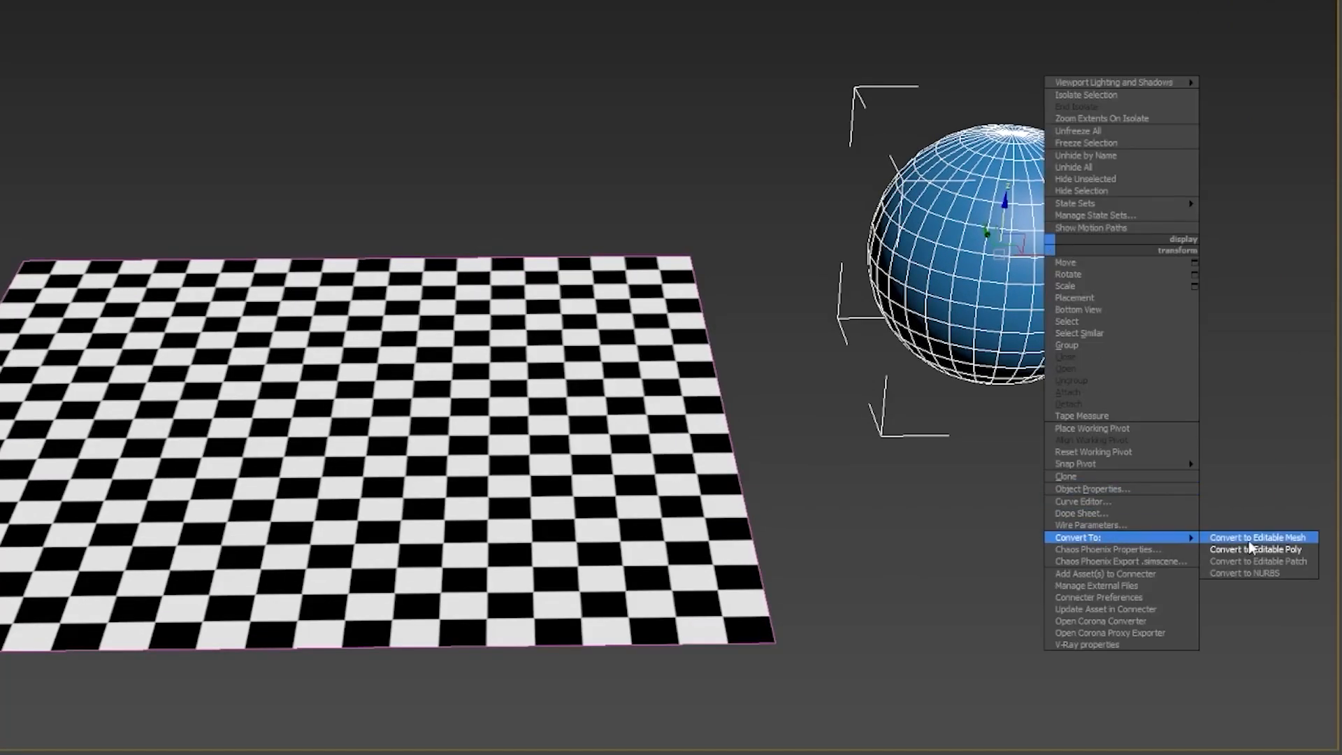
left_click(1281, 546)
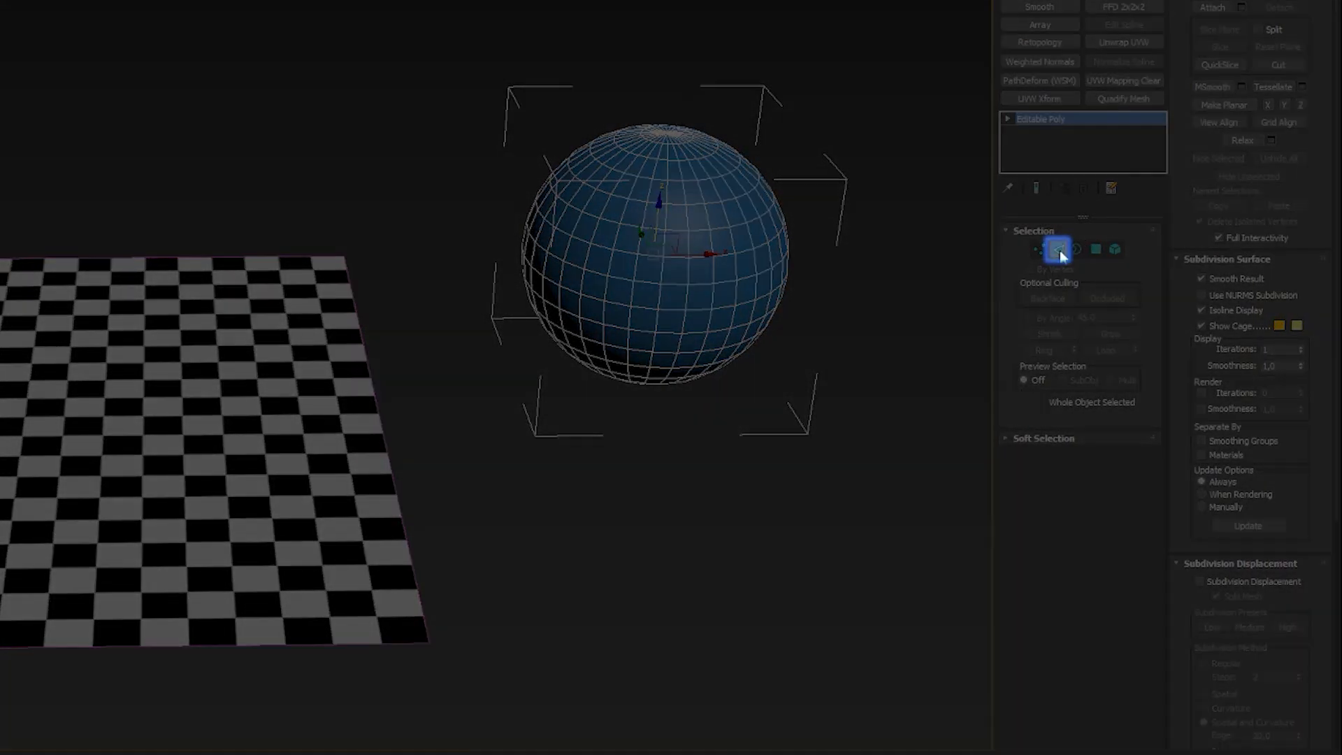
Step: Select the sphere's horizontal middle edge loop and split the mesh along it into two halves
left_click(1059, 253)
double_click(640, 310)
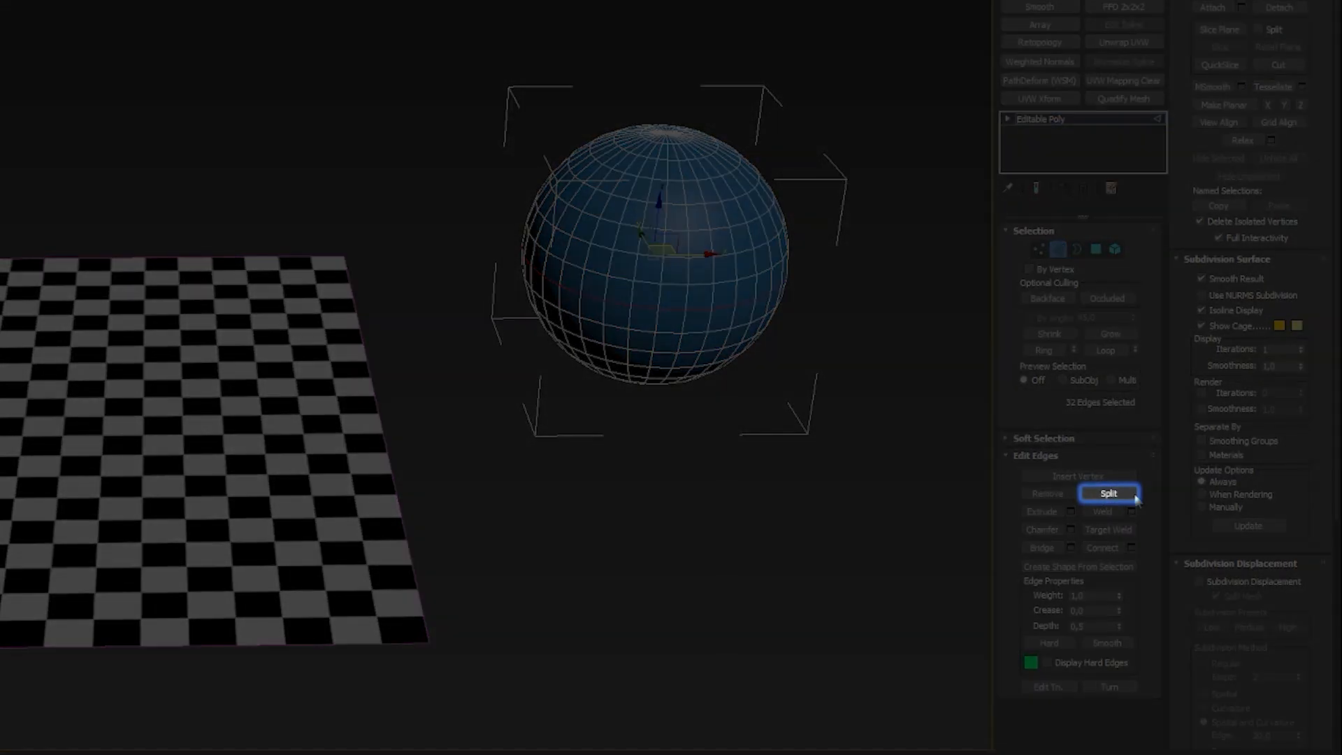
left_click(1108, 492)
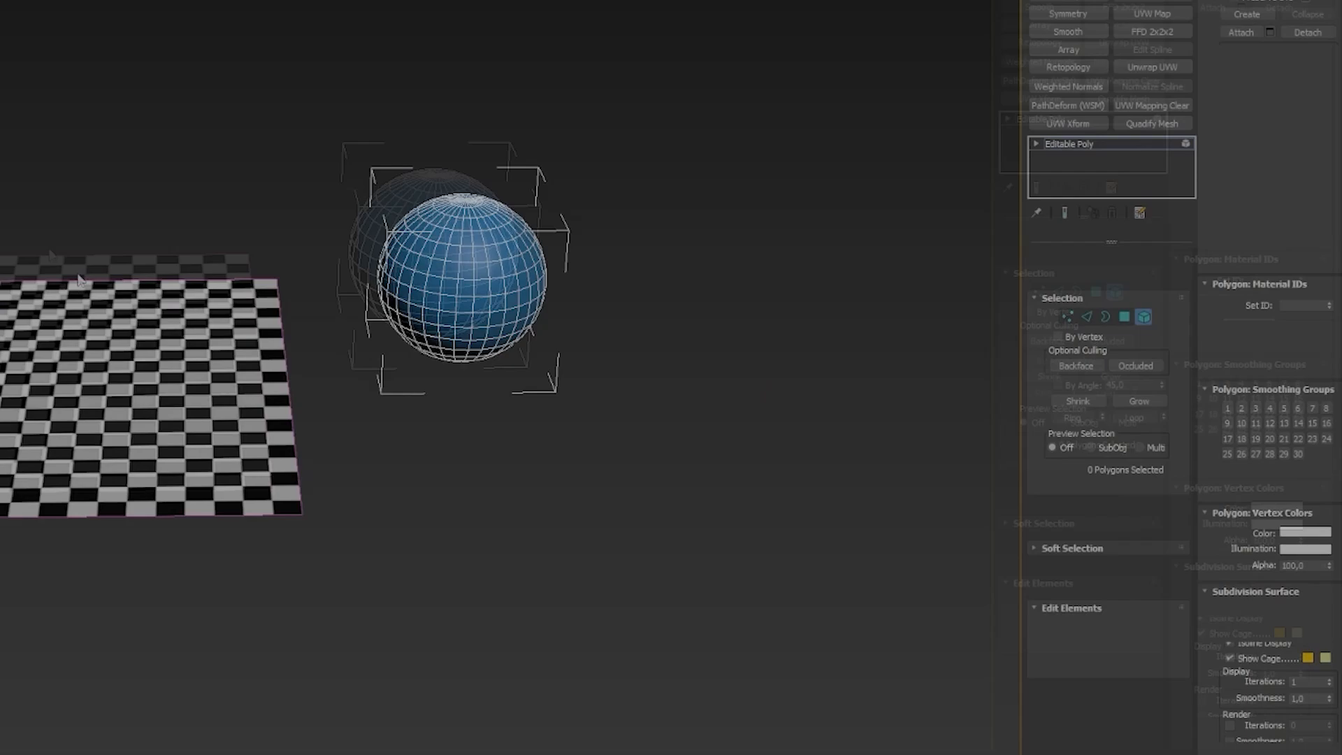
Step: Move the sphere's lower half element out beside the upper half and rotate it so its dome faces up
left_click(644, 464)
left_click_drag(644, 464, 1013, 415)
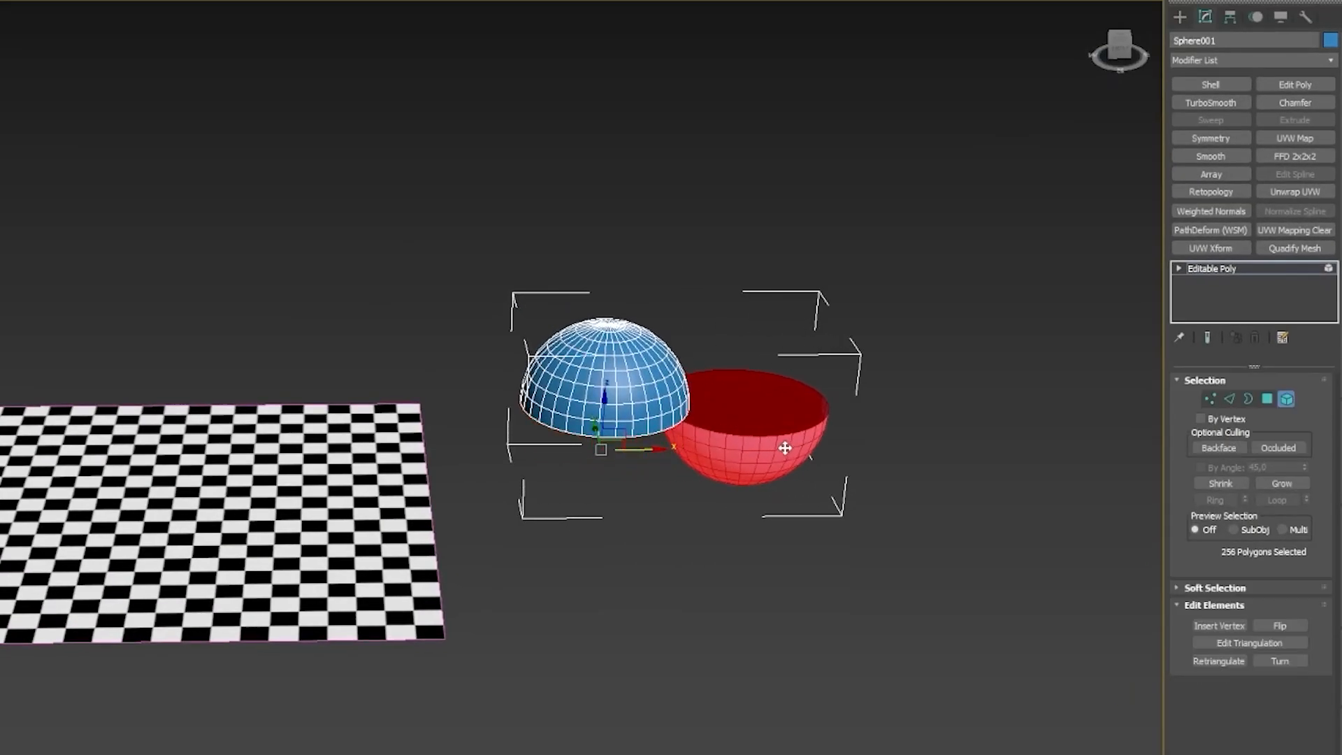
key("e")
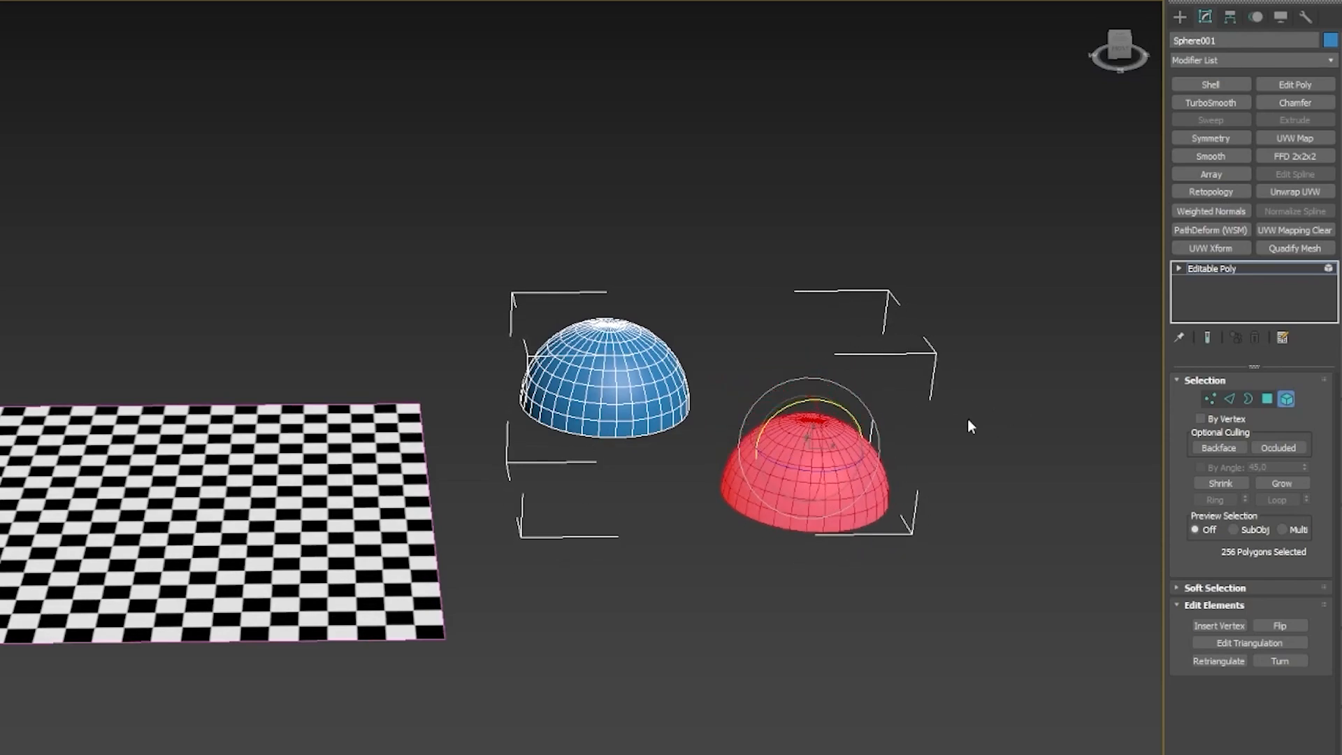
Step: Raise the flipped hemisphere to the level of the other one and place it next to it
key("w")
left_click_drag(813, 412, 818, 357)
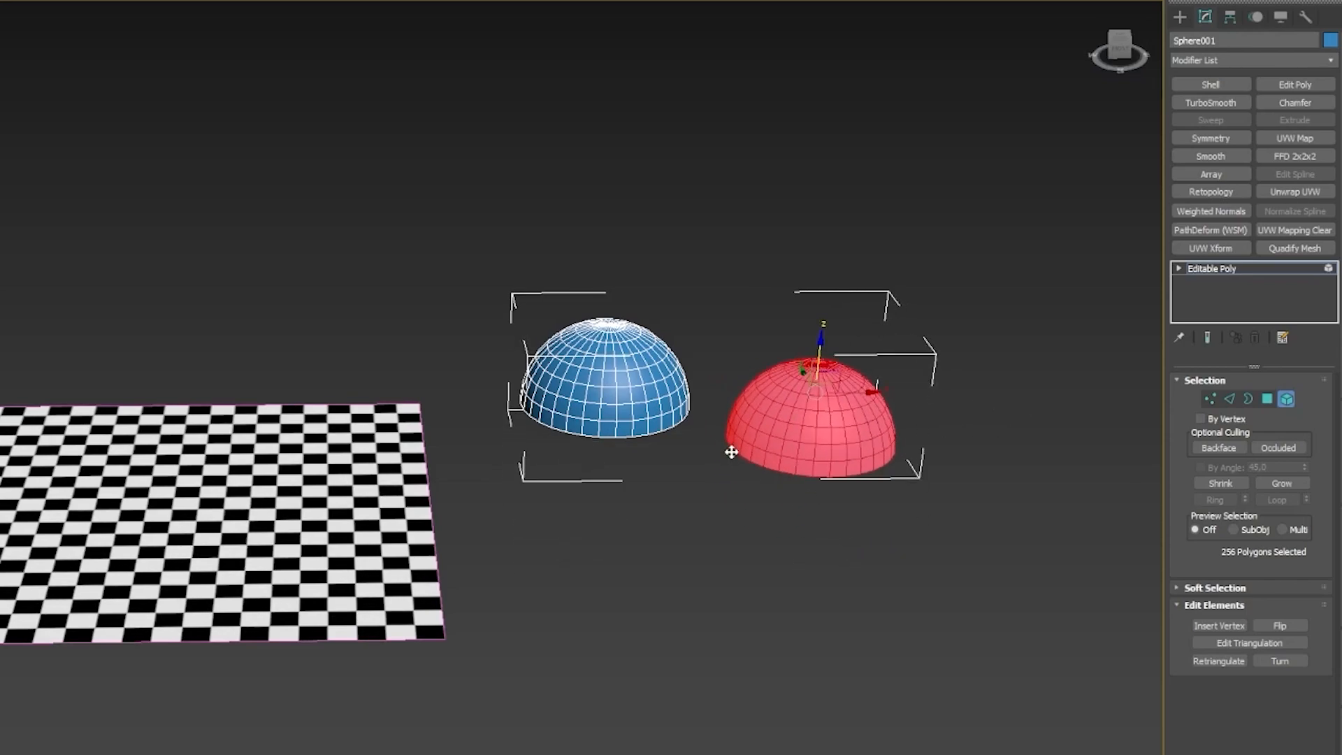
left_click_drag(731, 452, 683, 425)
scroll(844, 367, "up", 3)
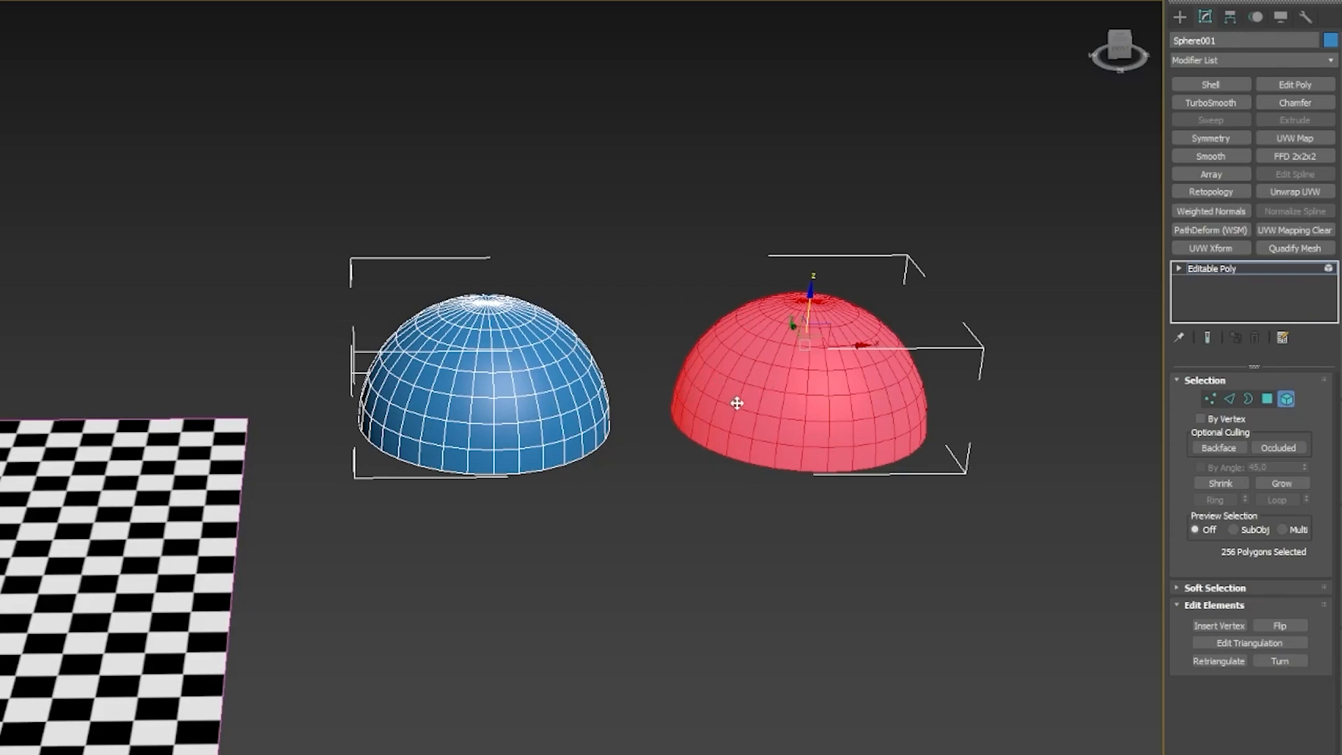
middle_click_drag(718, 389, 658, 409)
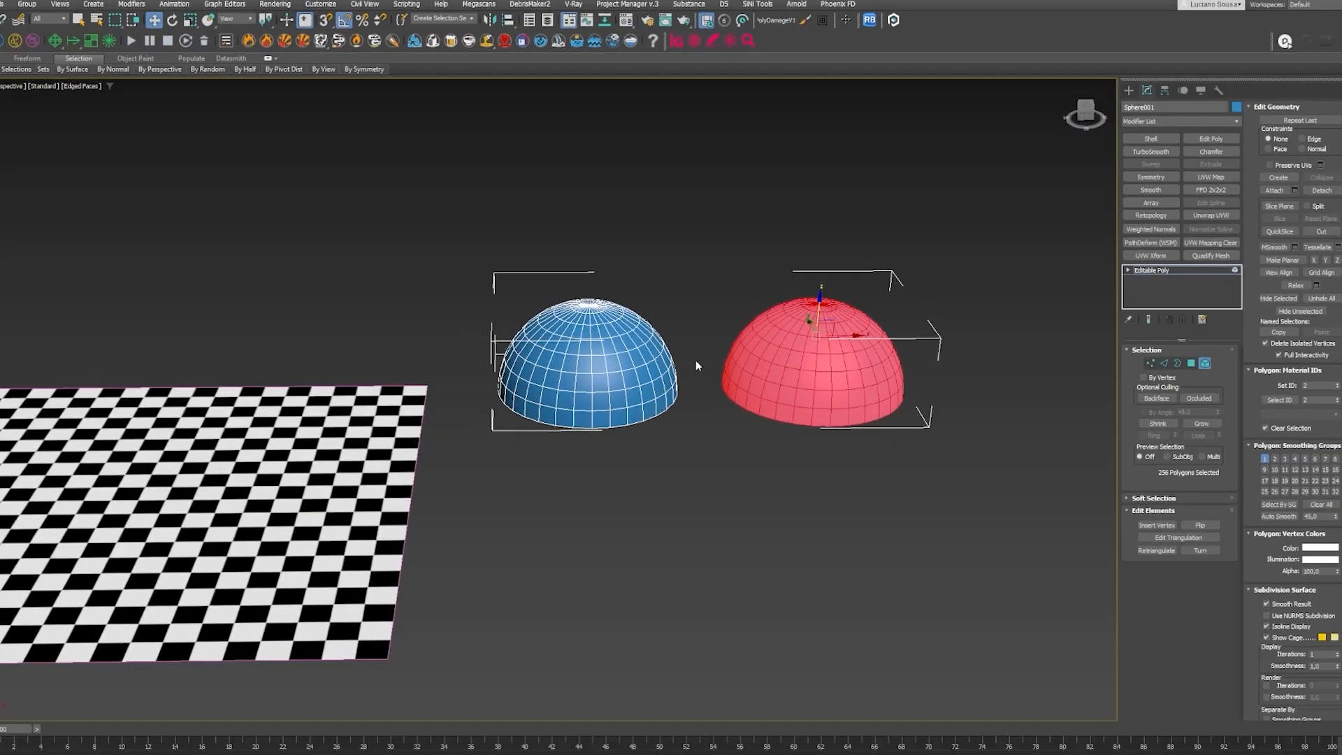
Step: Examine both hemispheres and the checkered plane in a shaded top view with no element selected
key("t")
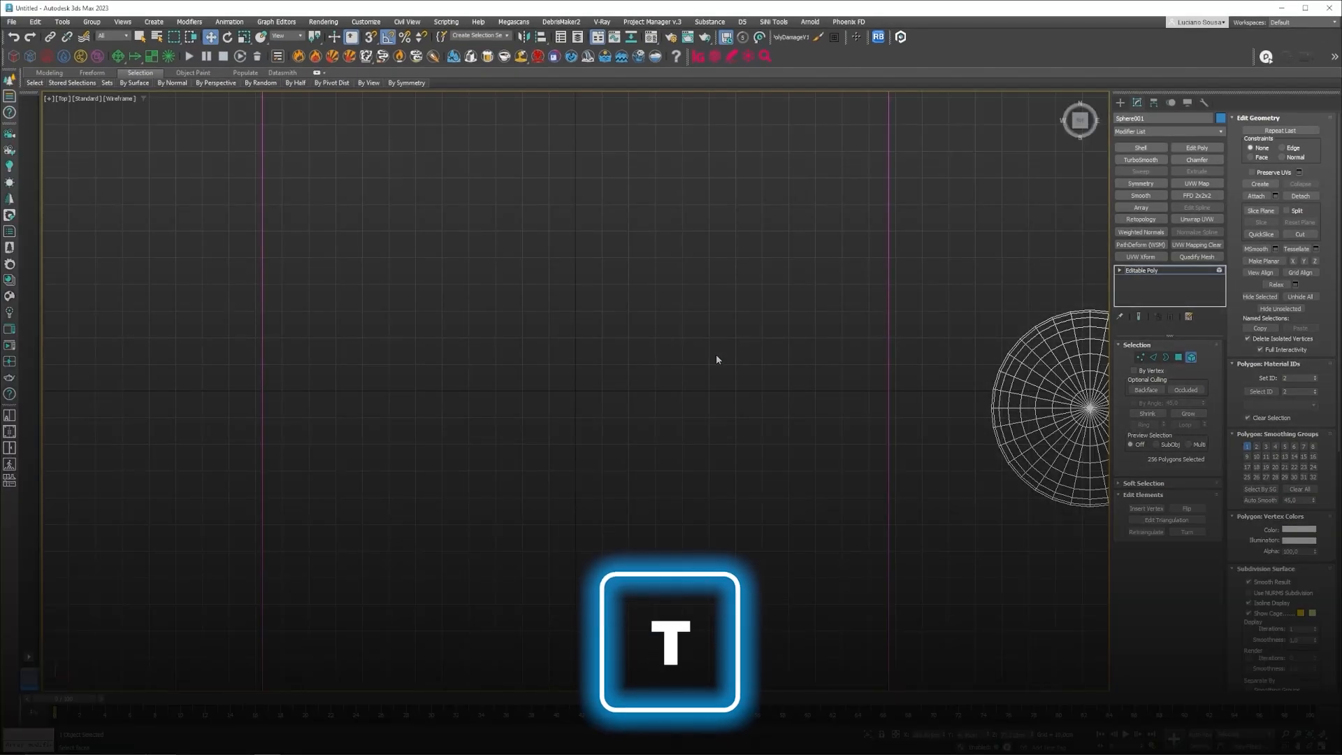
scroll(678, 353, "down", 8)
key("F3")
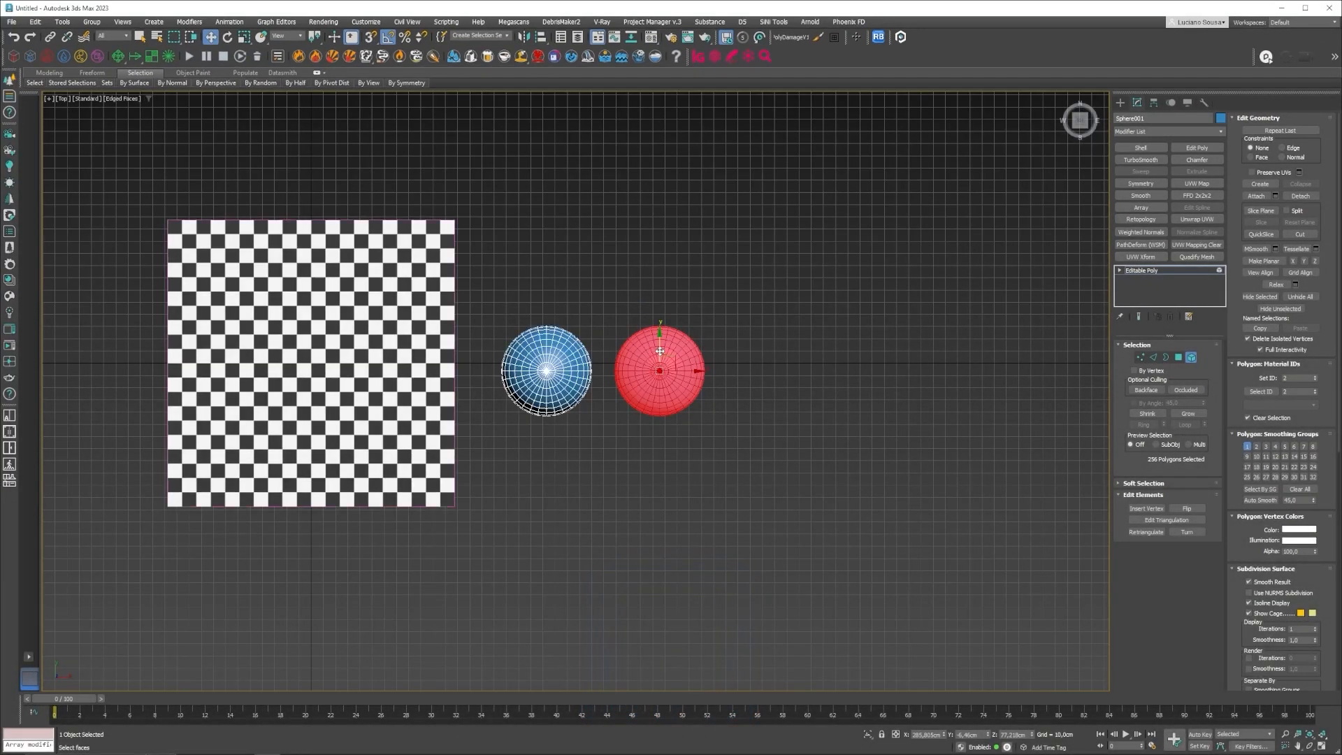
left_click(741, 429)
scroll(576, 371, "up", 2)
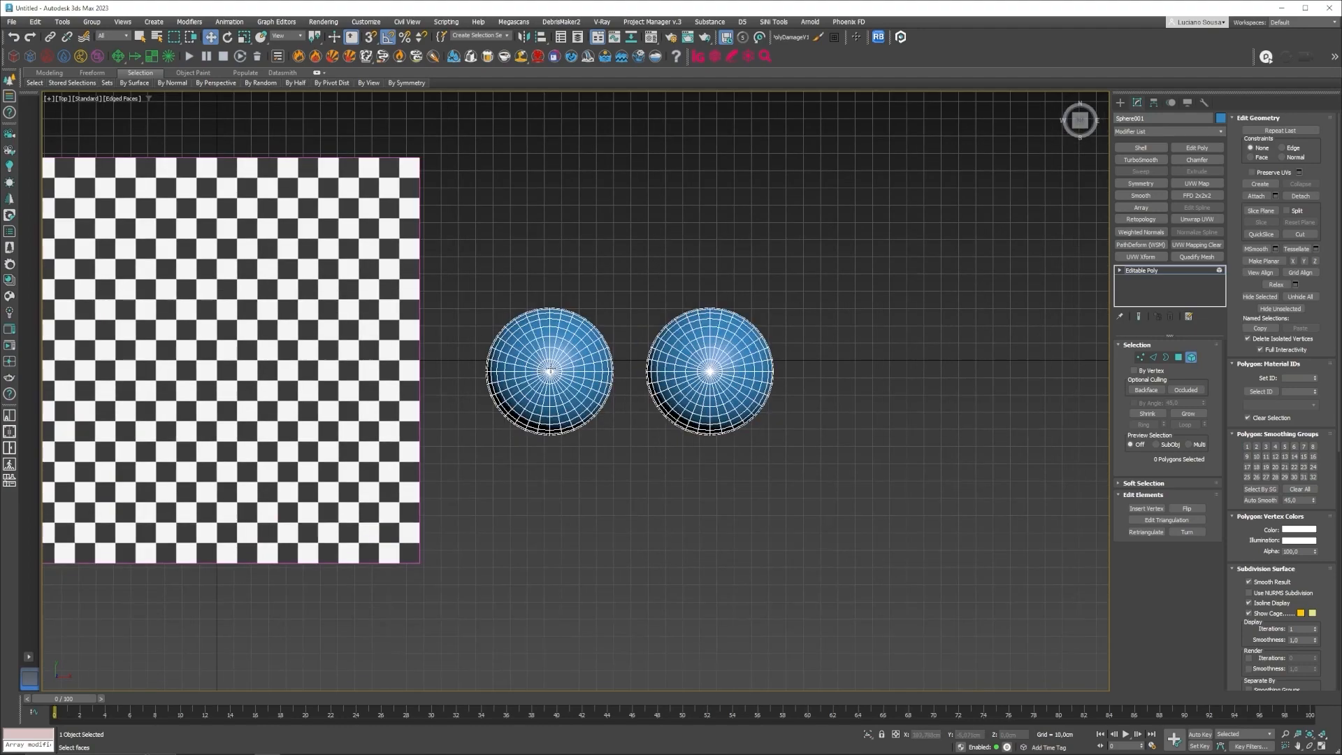
middle_click_drag(589, 366, 662, 378)
scroll(668, 378, "down", 2)
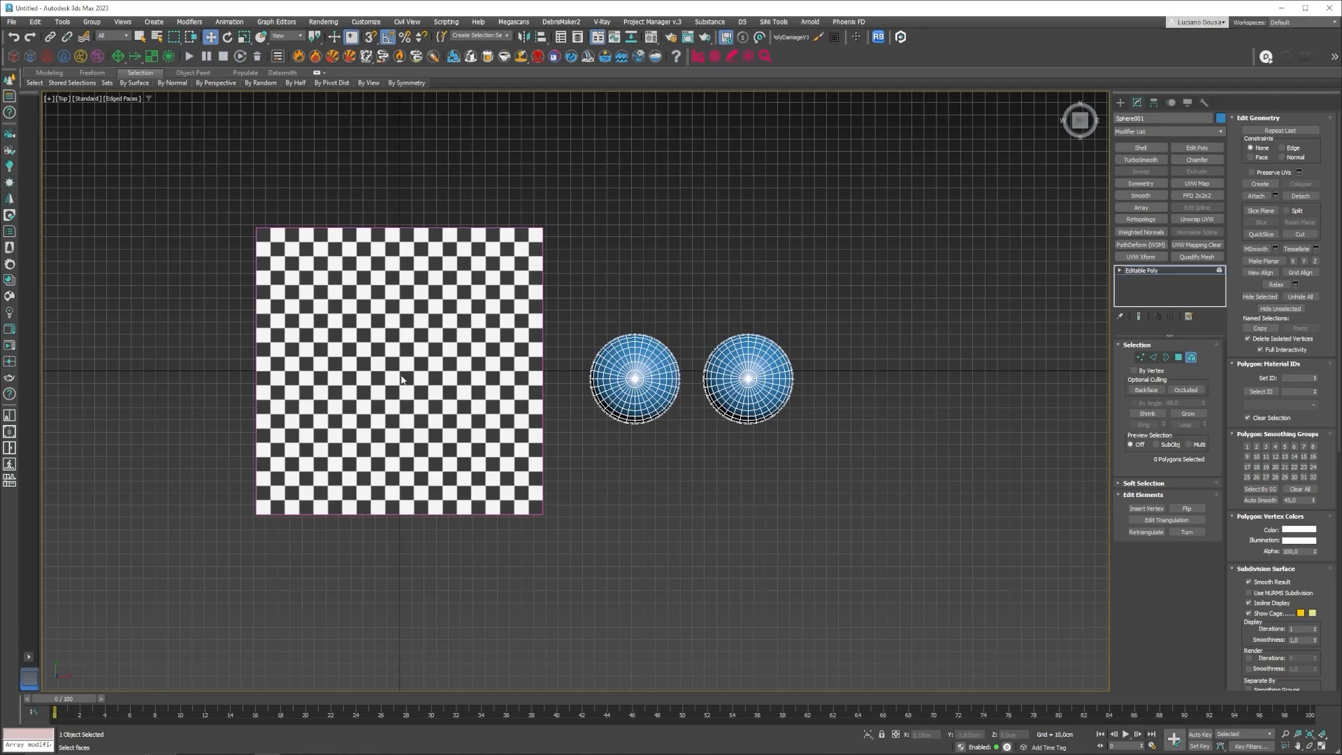
scroll(728, 396, "up", 2)
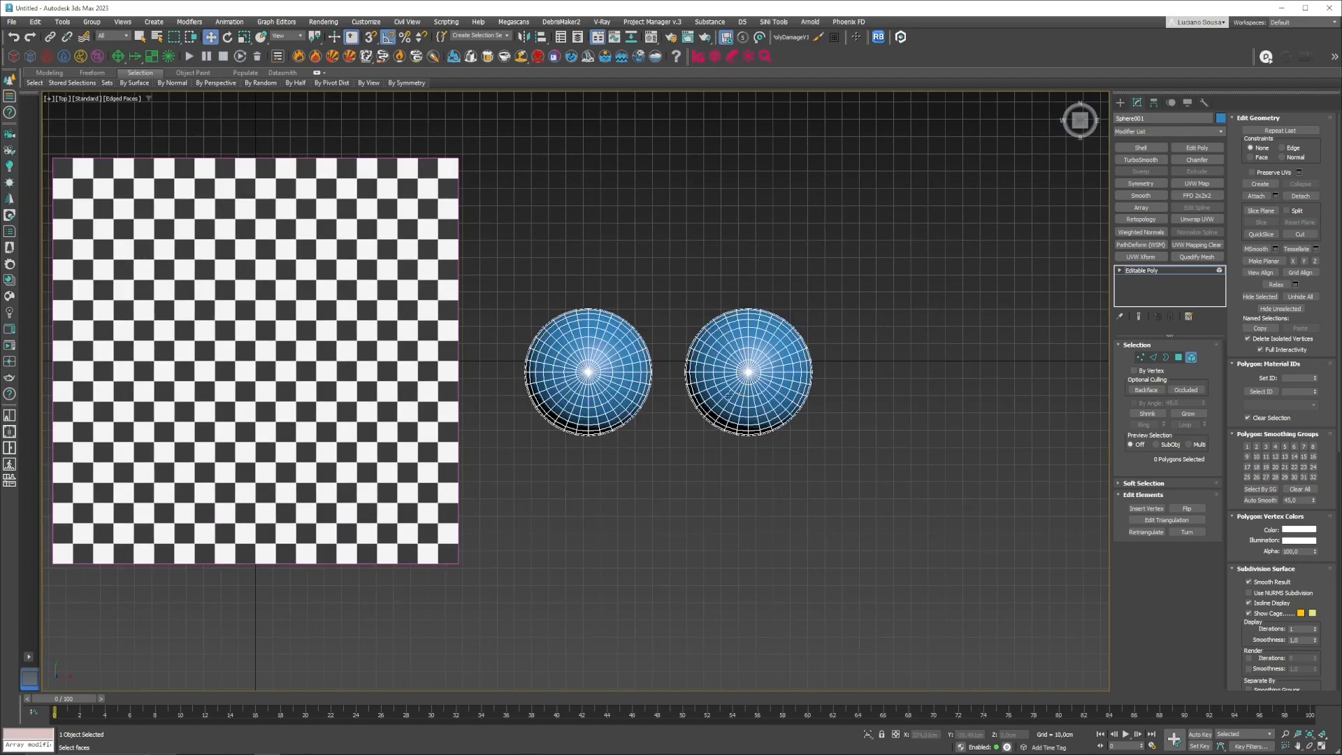
Step: Leave element level and flatten both hemispheres along the Z axis with Make Planar
middle_click_drag(729, 397, 745, 334, "alt")
left_click(1190, 358)
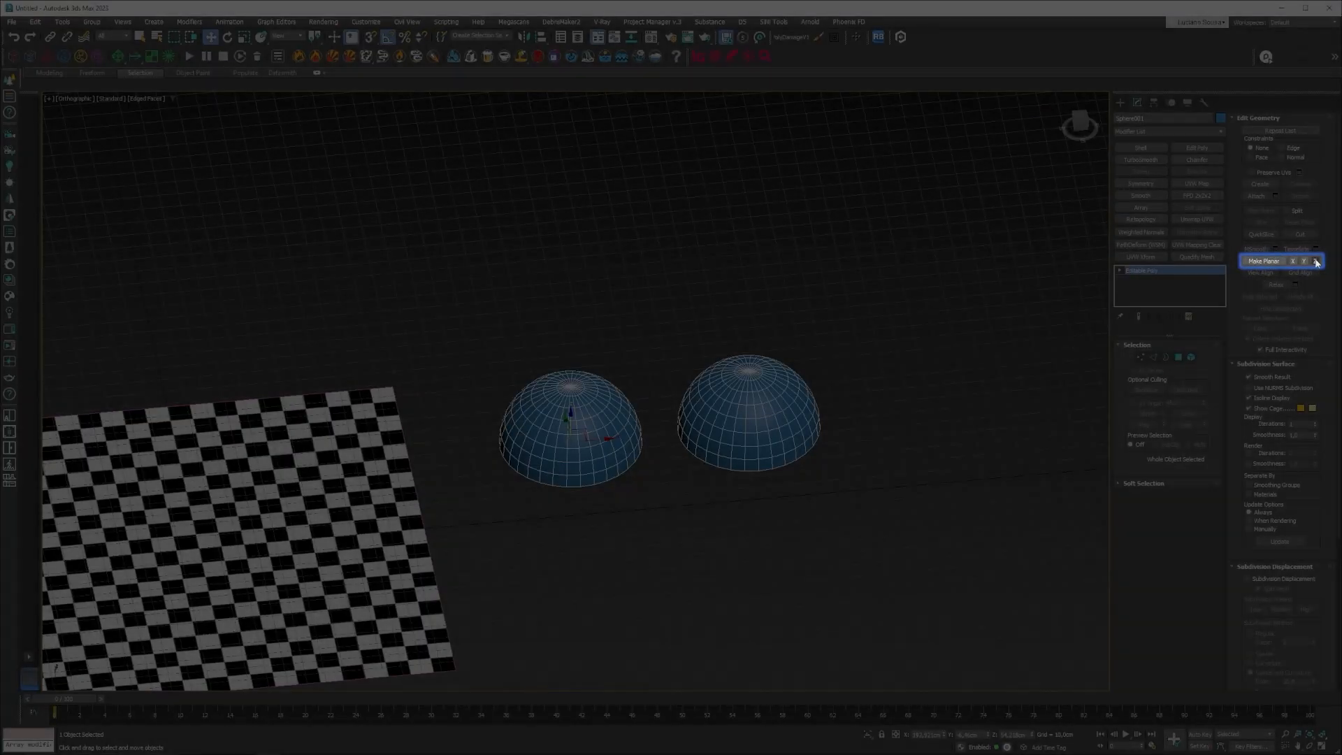
left_click(1316, 262)
left_click(828, 478)
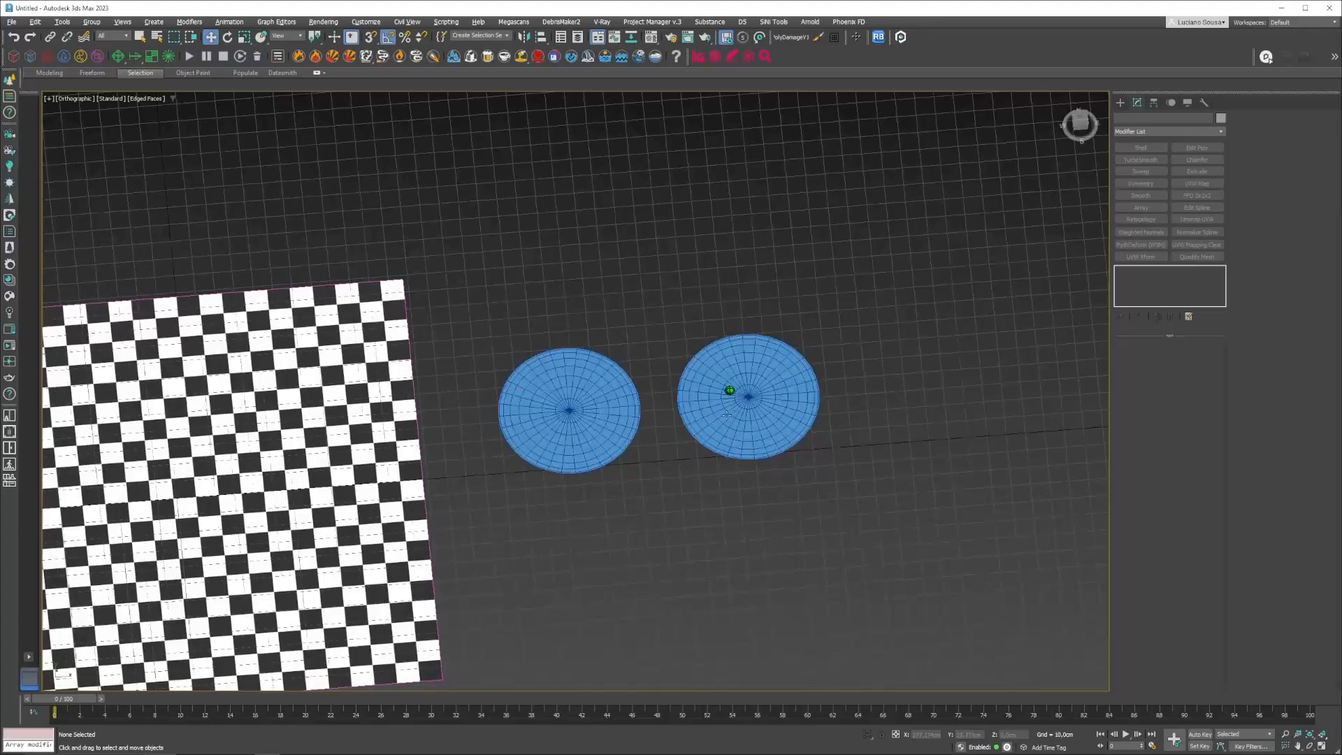
middle_click_drag(726, 415, 728, 420, "alt")
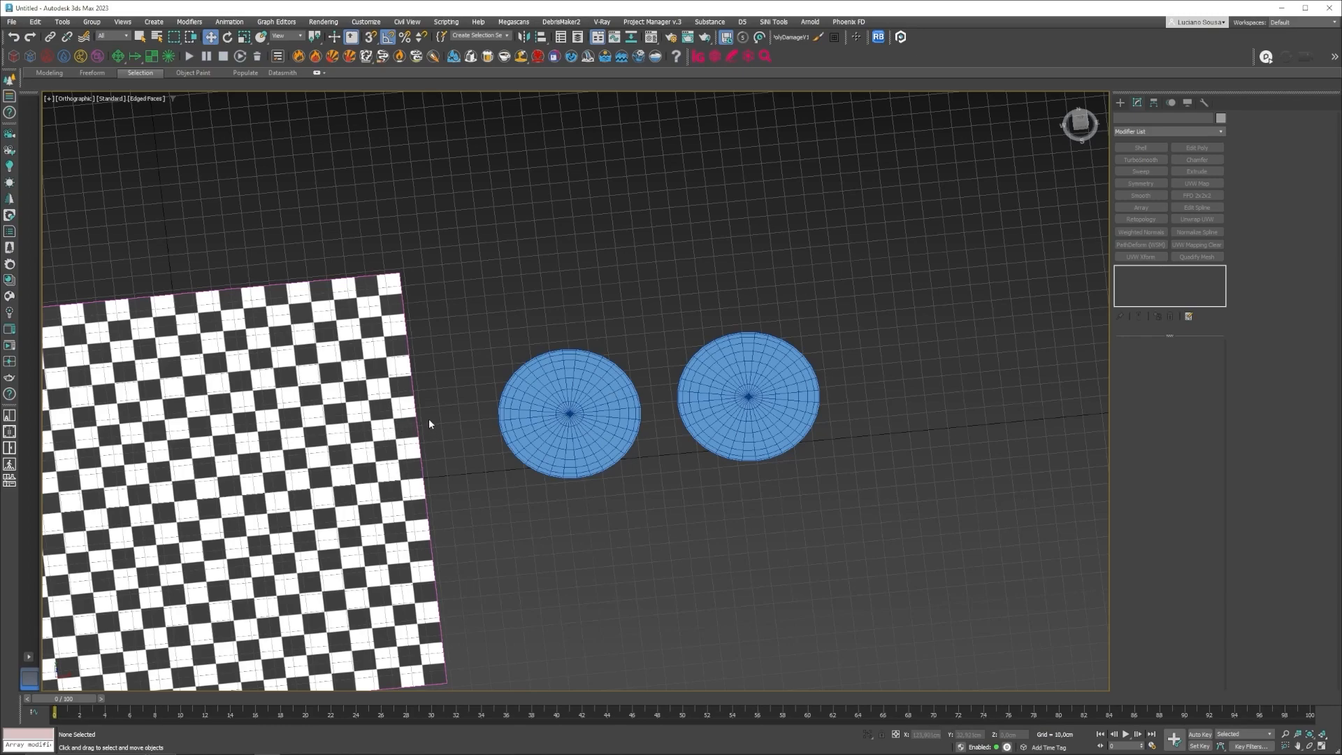
Step: Return to the top view and hide the viewport grid
key("t")
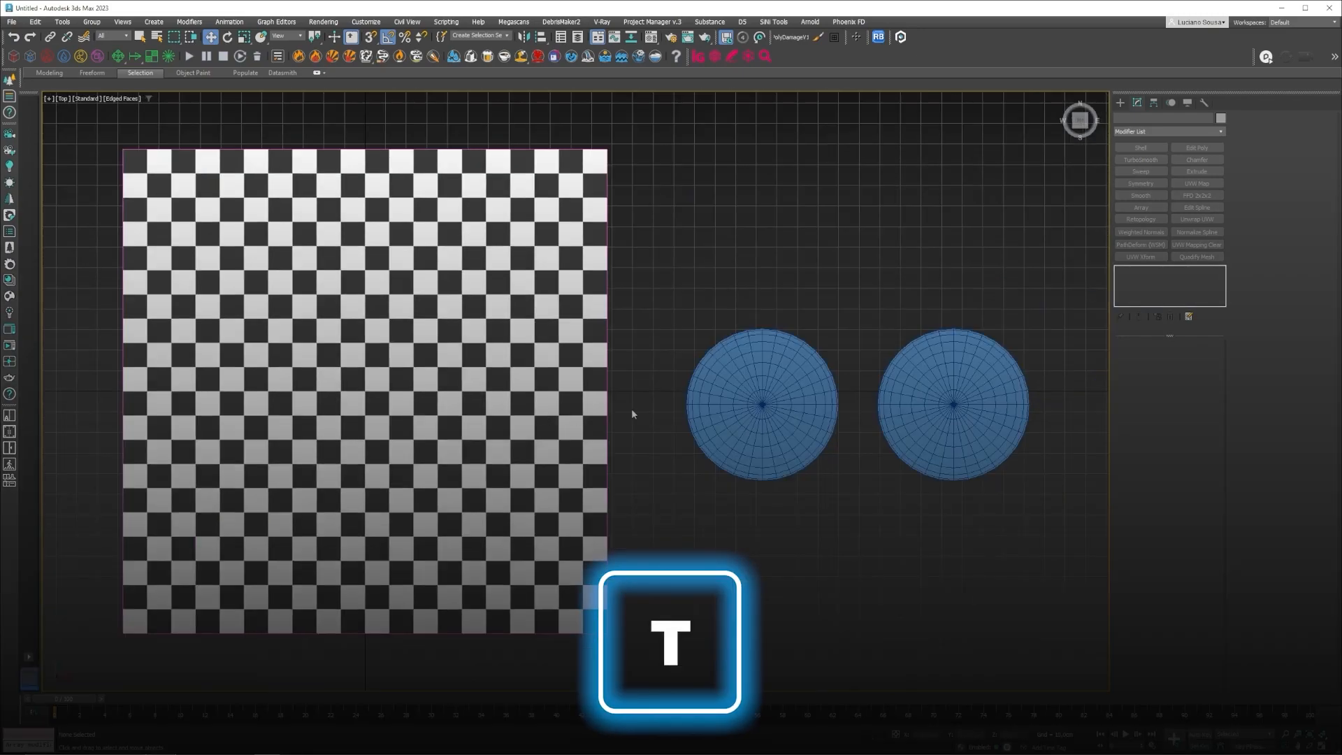
key("g")
scroll(633, 415, "down", 4)
Step: Make the flattened disc mesh see-through and move it over the checkered plane
left_click(711, 407)
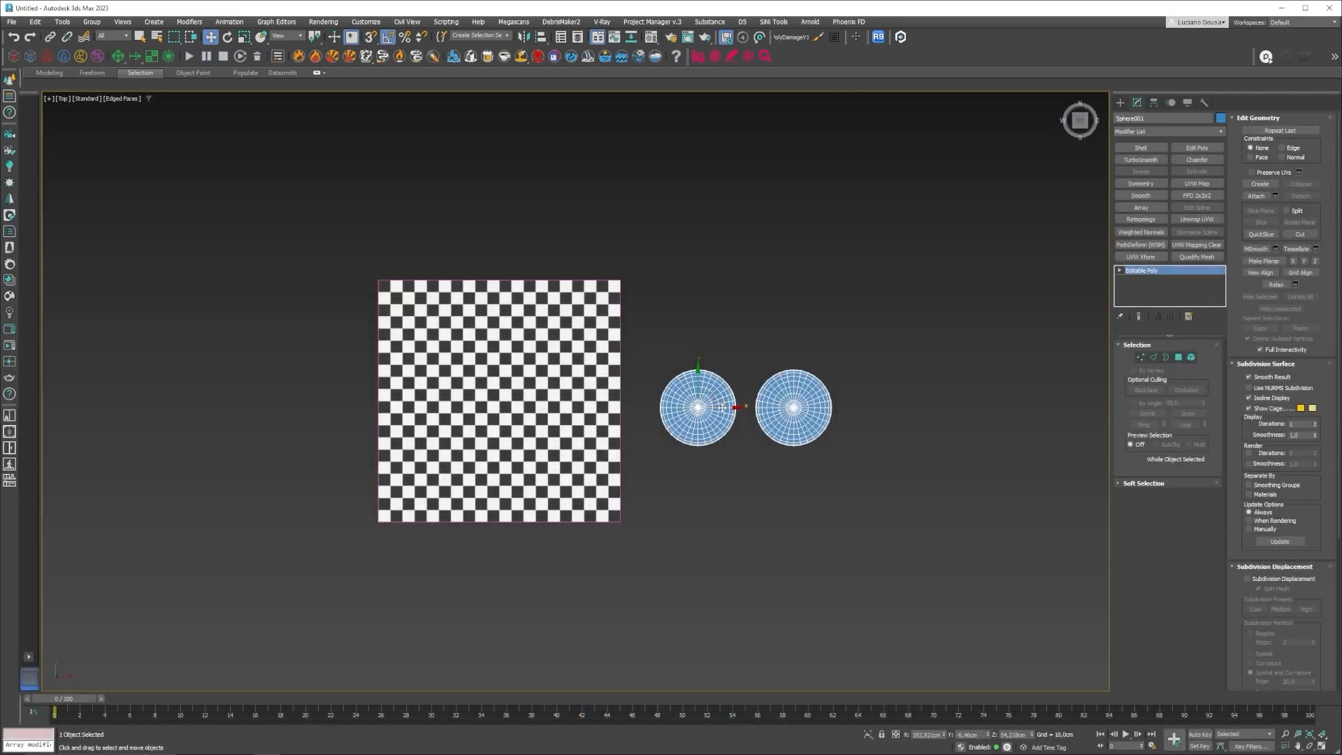
scroll(725, 408, "up", 2)
key("alt+x")
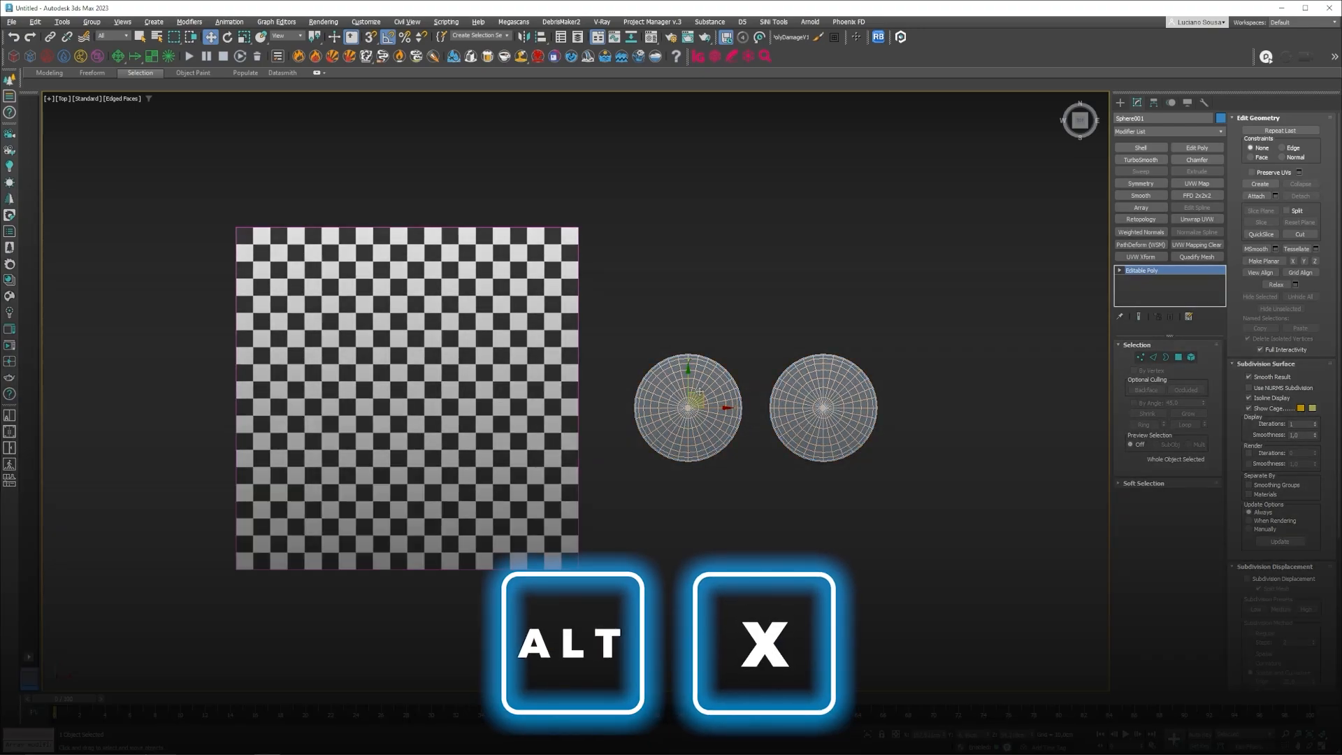
left_click_drag(712, 402, 370, 389)
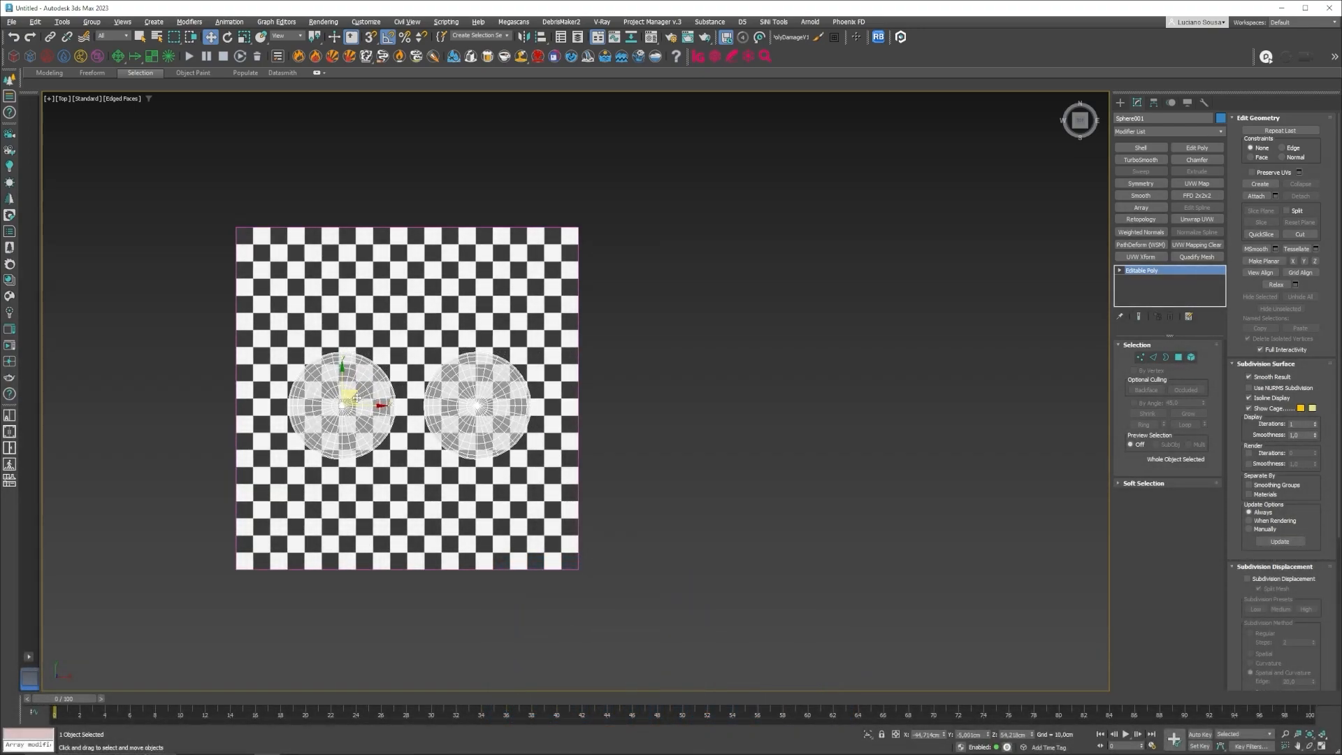
scroll(307, 408, "up", 2)
middle_click_drag(329, 409, 387, 405)
Step: Shift the two discs on the checkered plane about one square along negative X and slightly less along negative Y
left_click(509, 376)
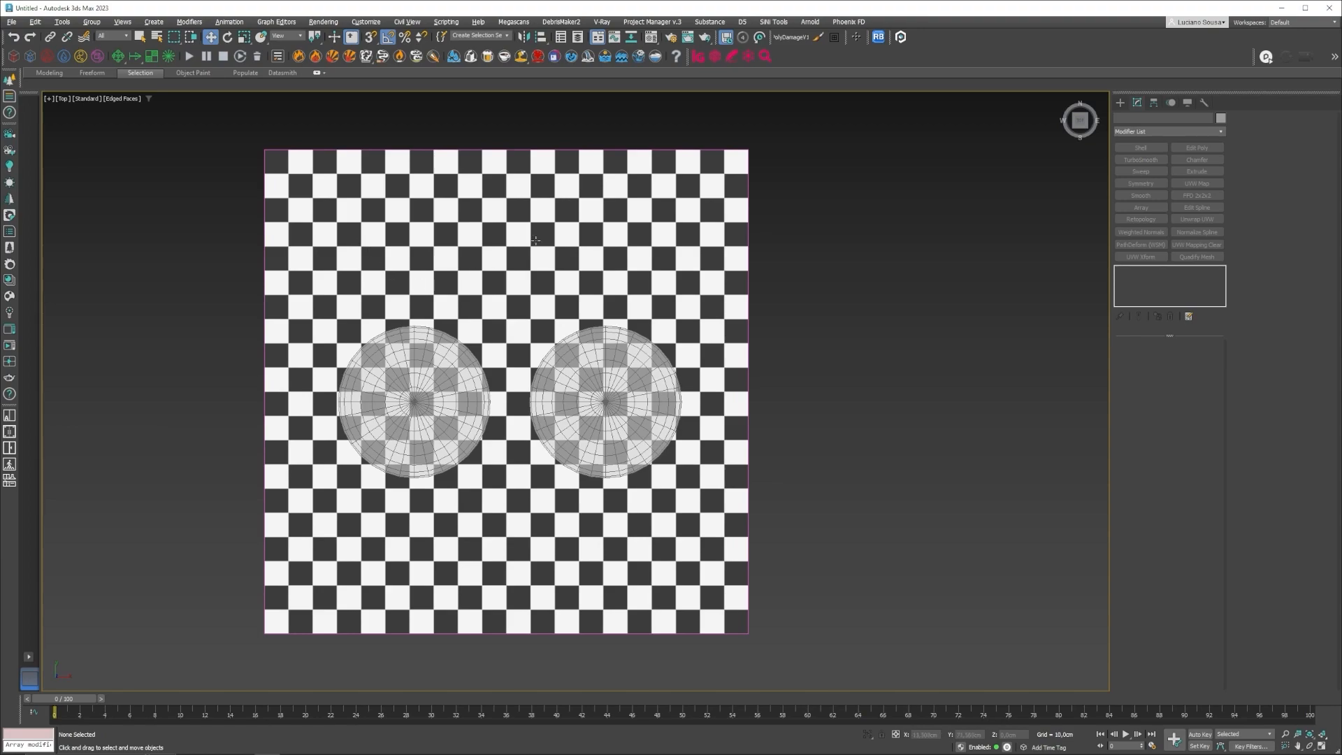
left_click(416, 380)
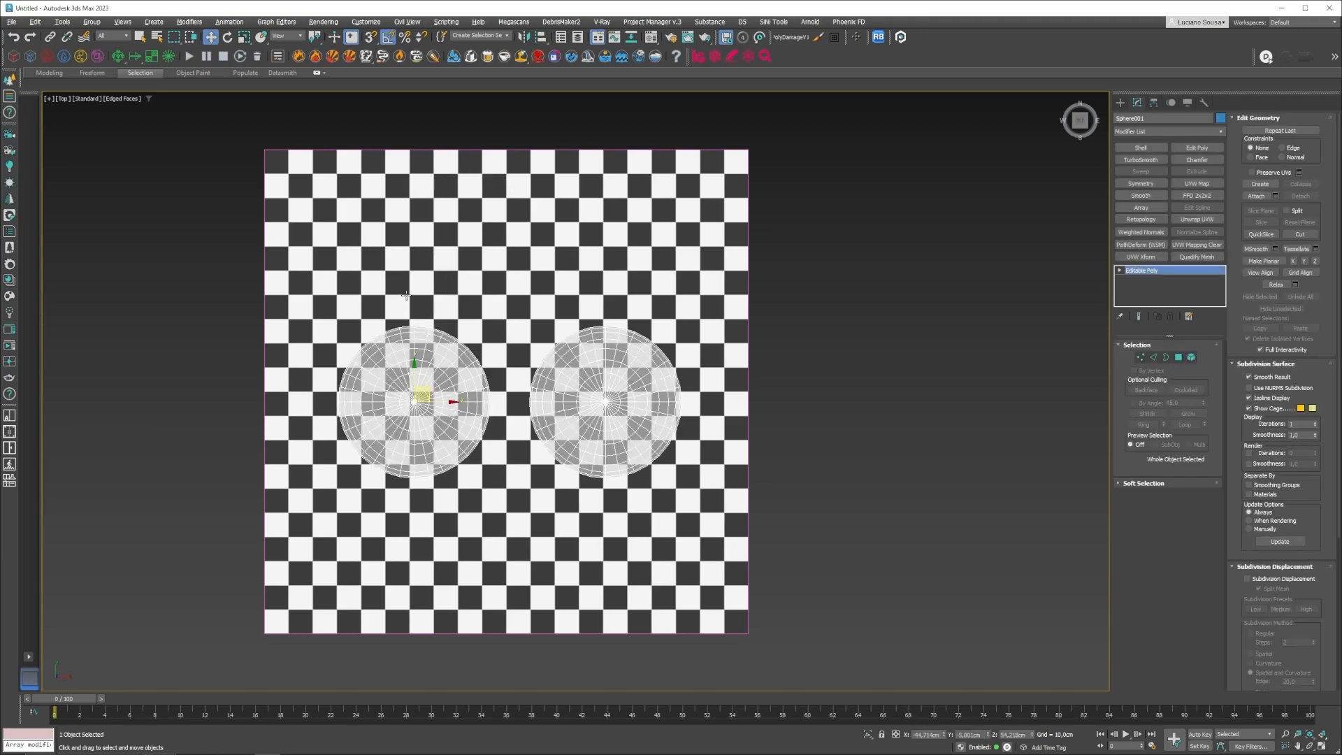
scroll(323, 428, "up", 4)
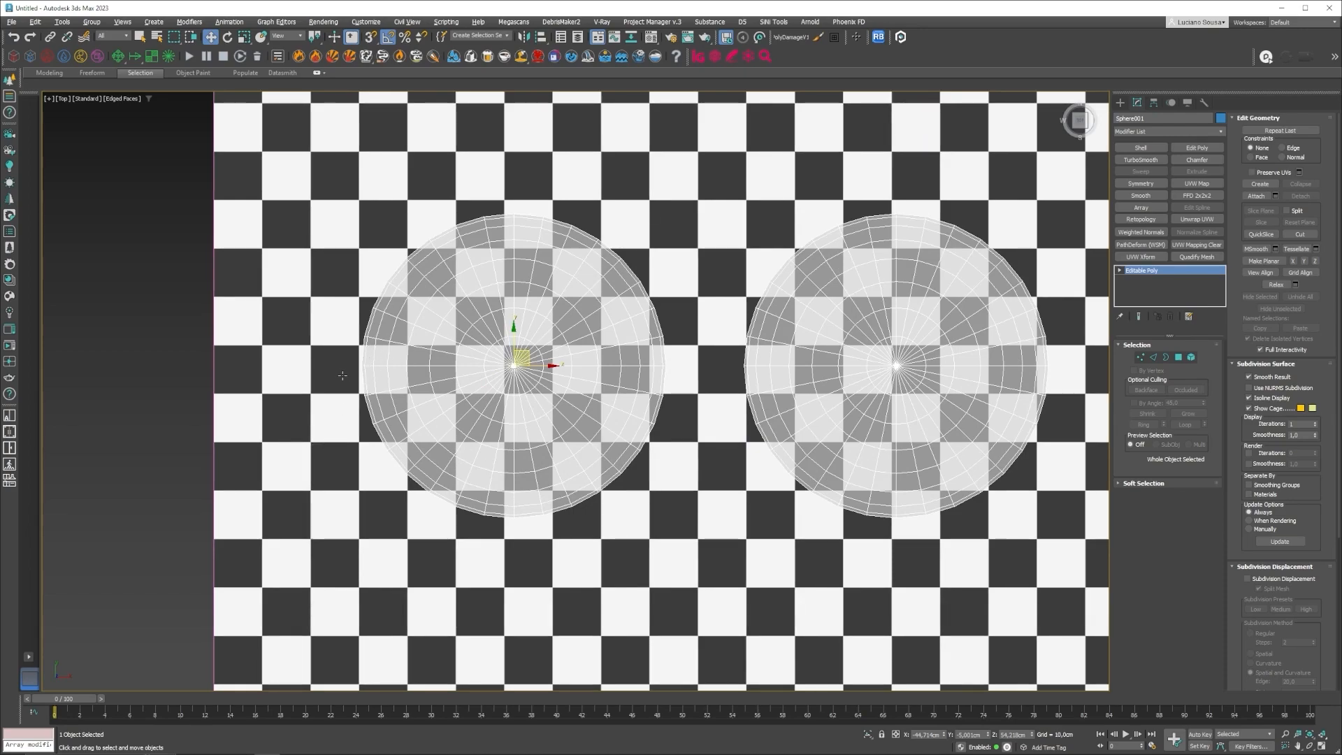
left_click_drag(539, 366, 489, 368)
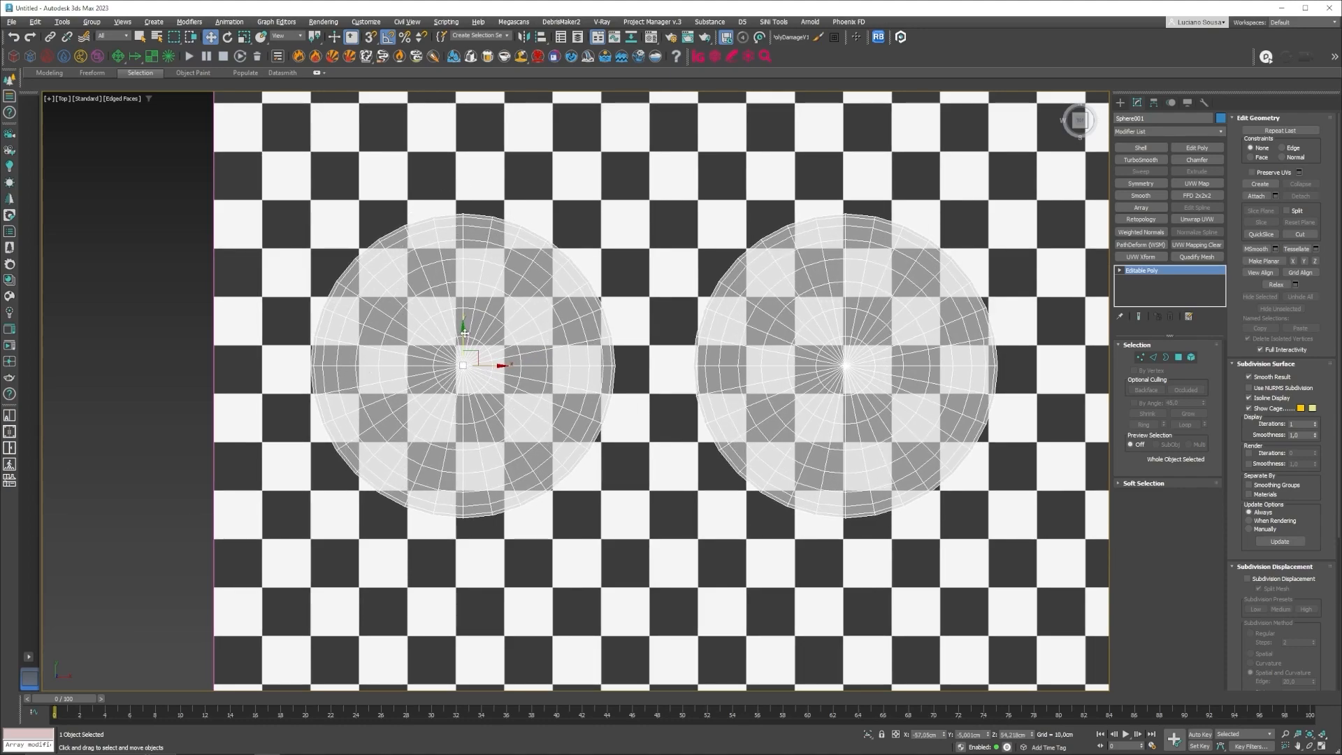
left_click_drag(462, 332, 463, 364)
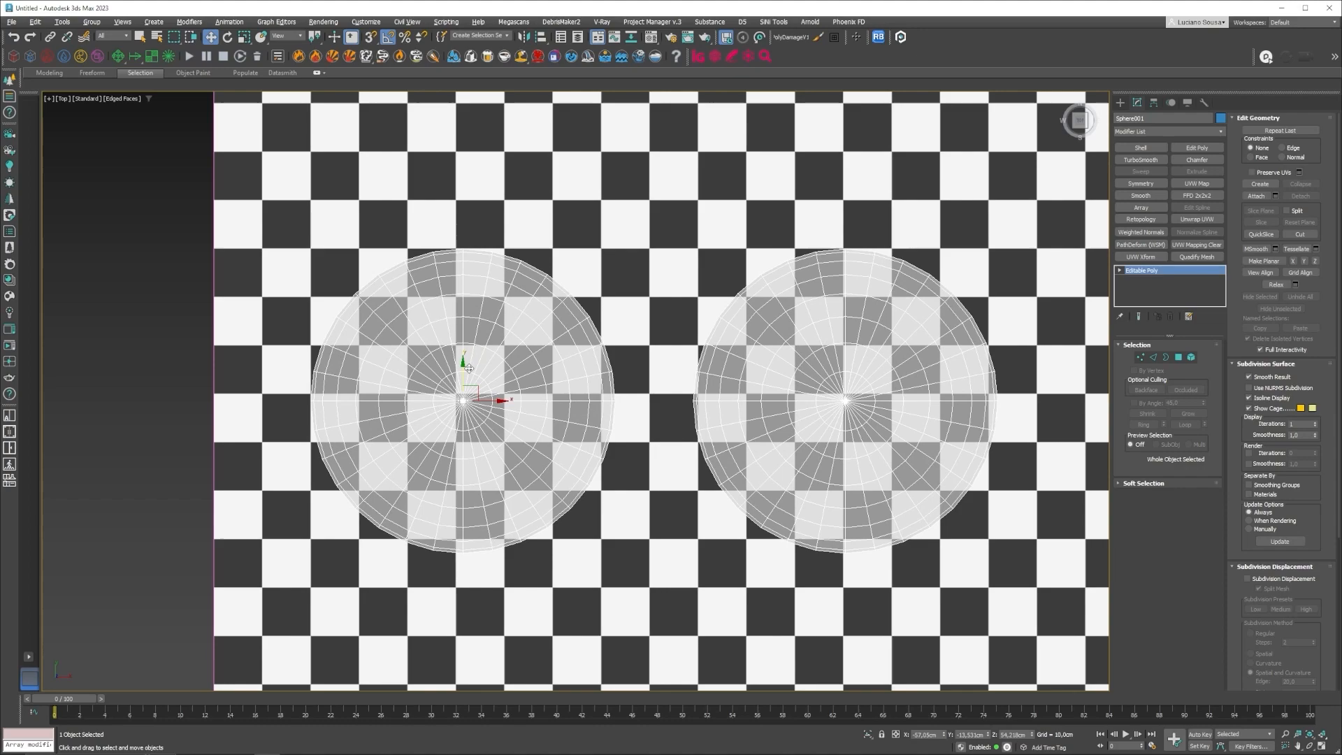
scroll(380, 363, "down", 5)
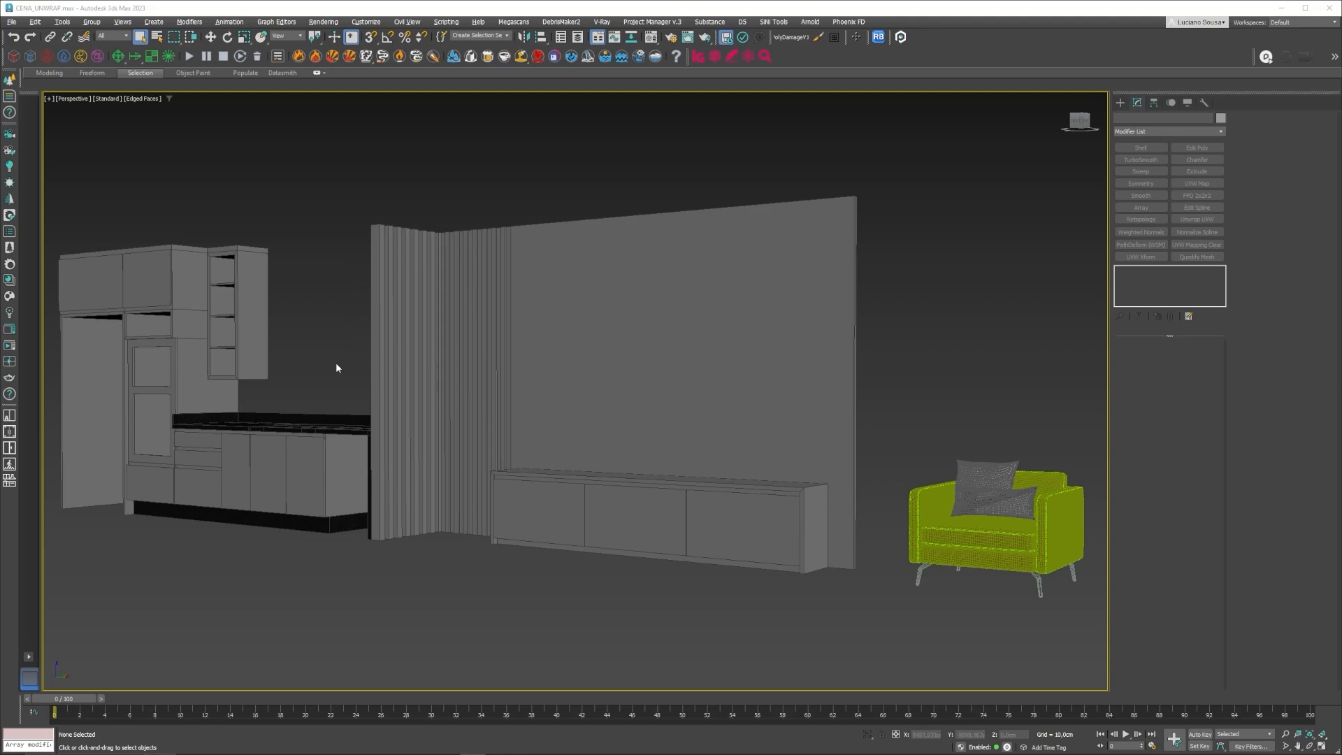
Step: Select the combined furniture mesh at element level and try lifting the top panel of the open shelf unit
key("w")
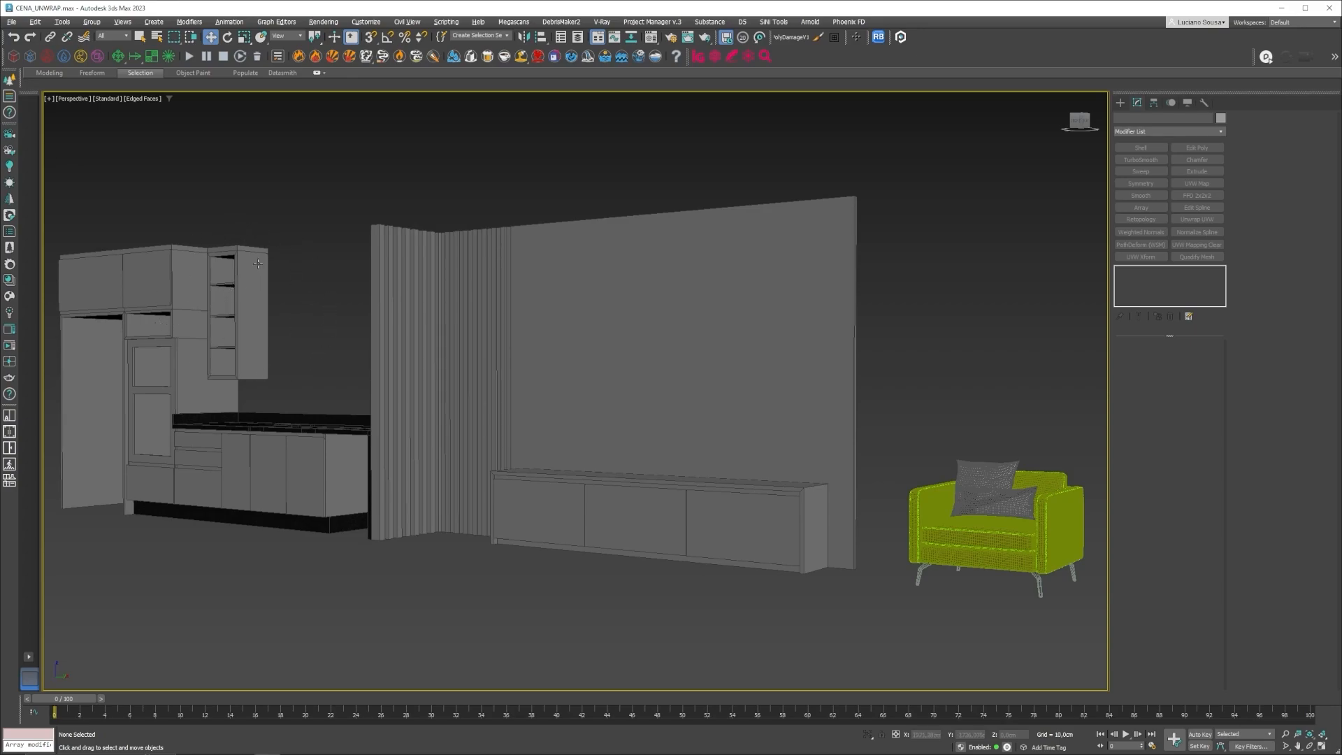
left_click(373, 294)
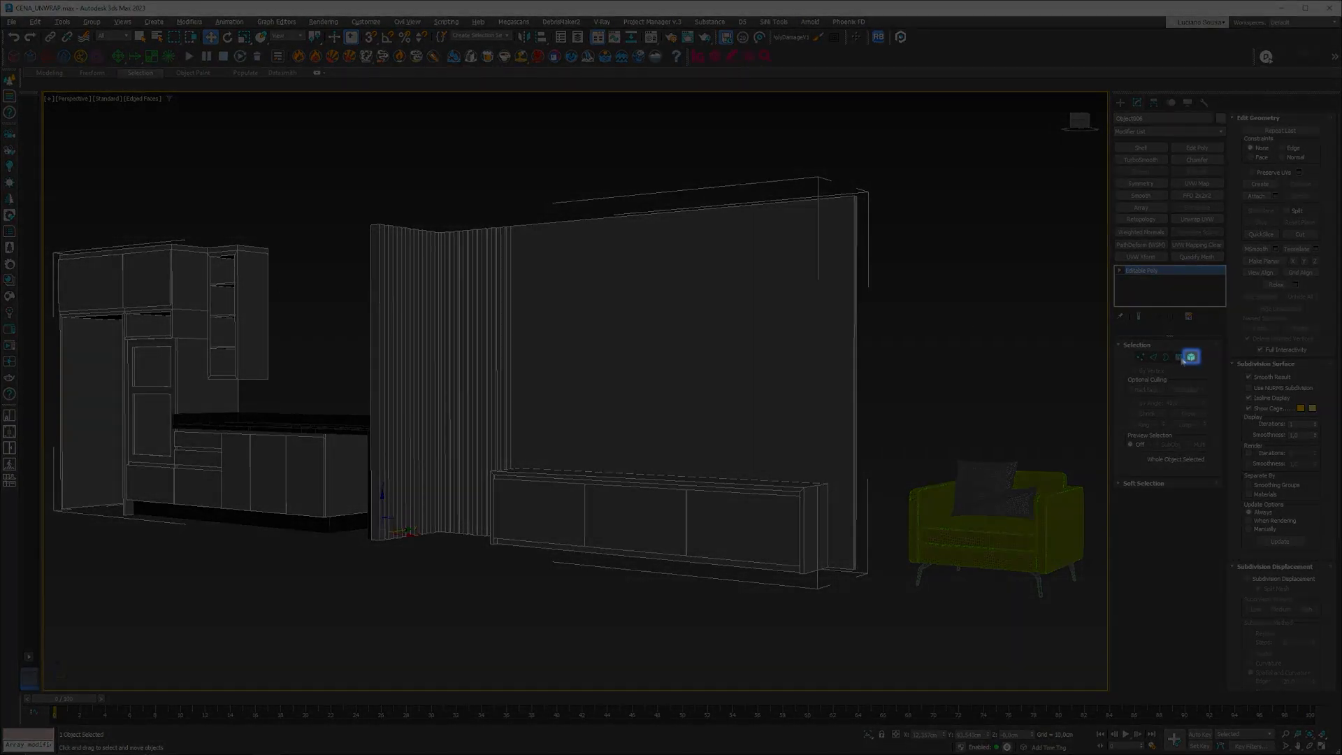
left_click(1191, 357)
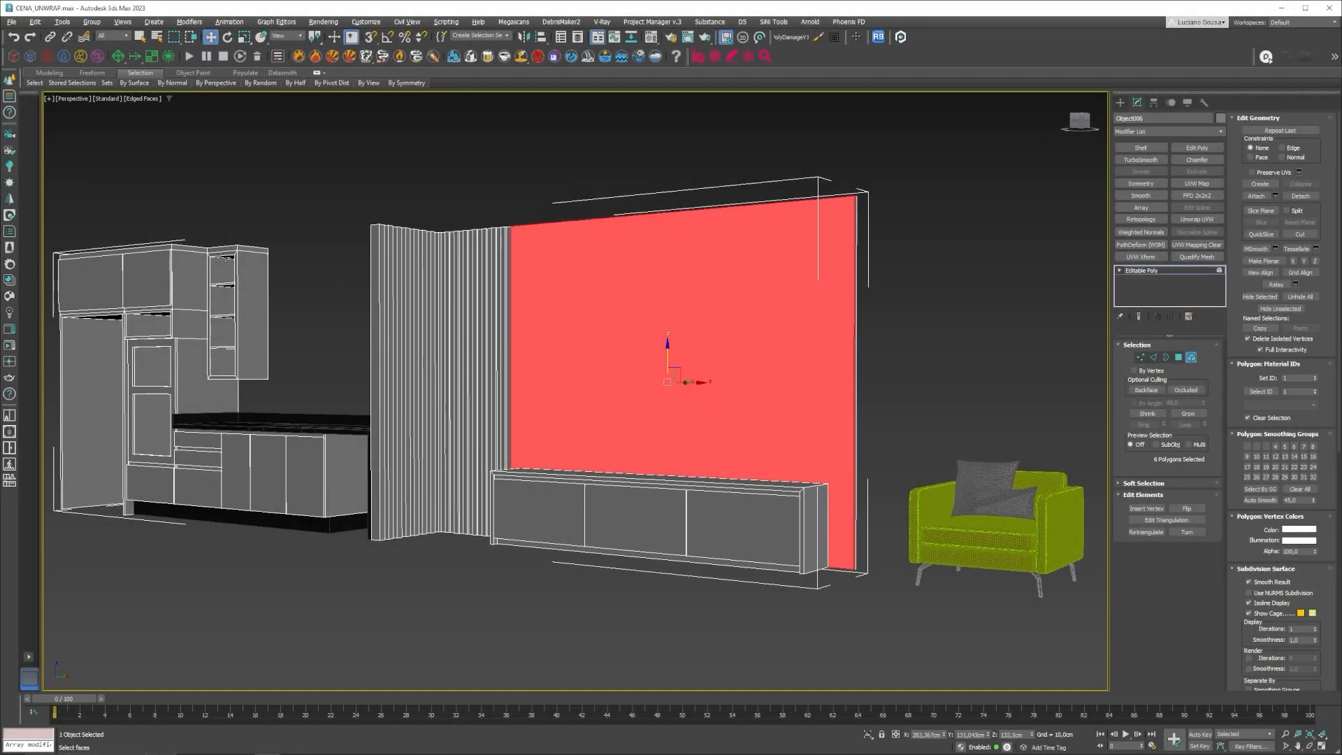
left_click(226, 257)
left_click_drag(237, 230, 240, 186)
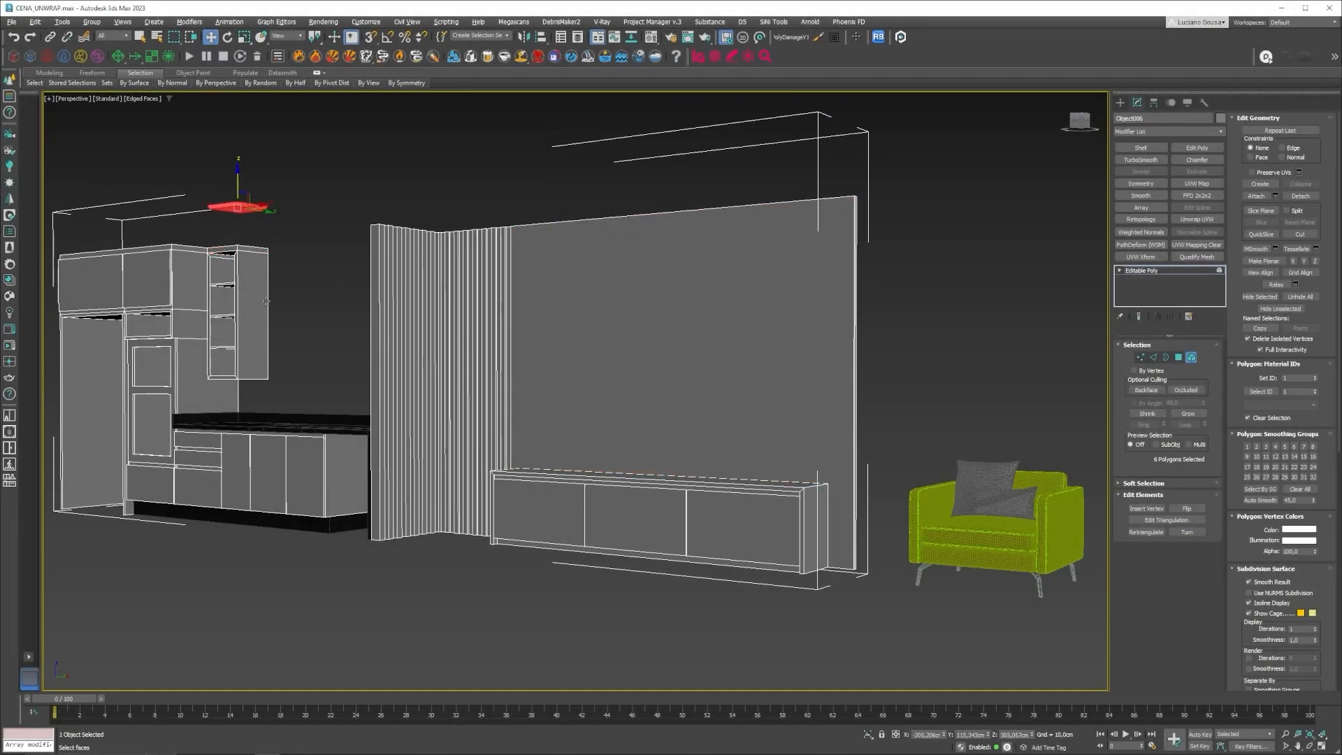
Step: Try lifting the open shelf unit's side panel and one of its shelves as separate elements
left_click(251, 284)
left_click_drag(251, 284, 303, 218)
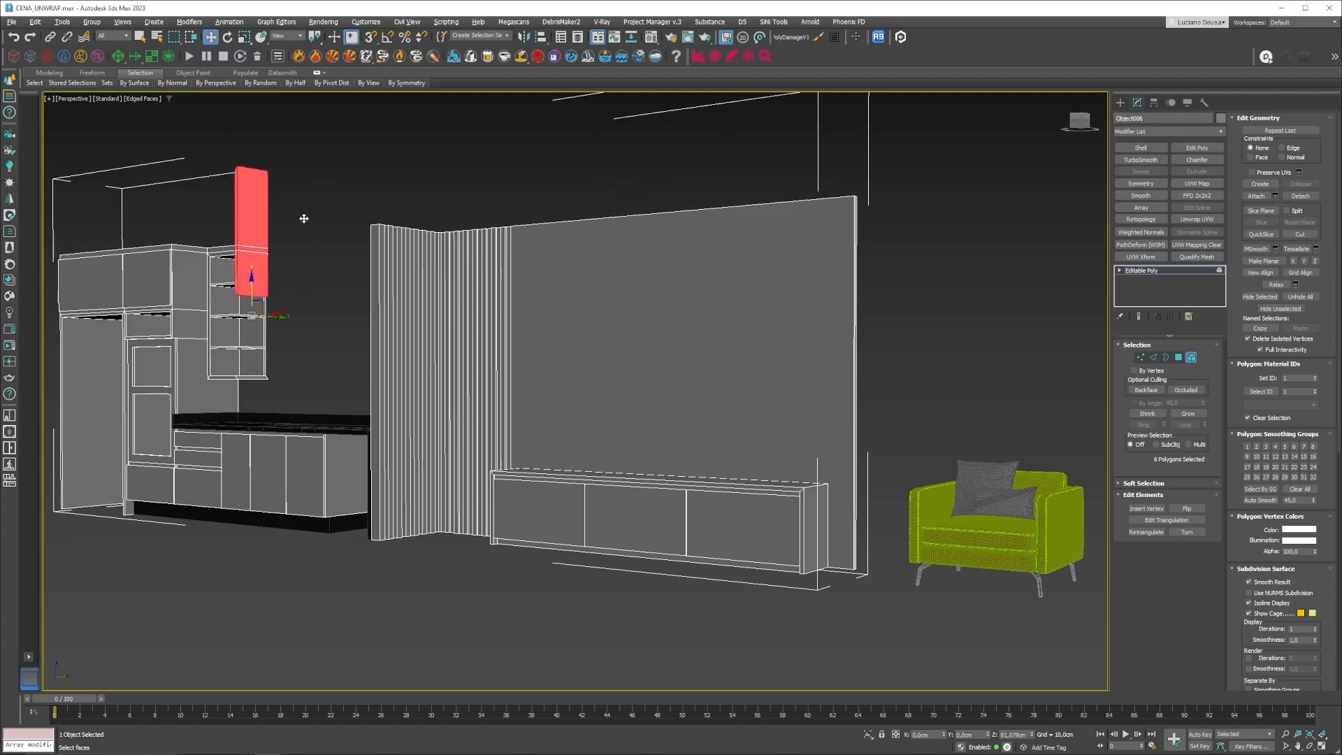
right_click(303, 218)
left_click(225, 278)
left_click_drag(224, 278, 224, 175)
right_click(223, 175)
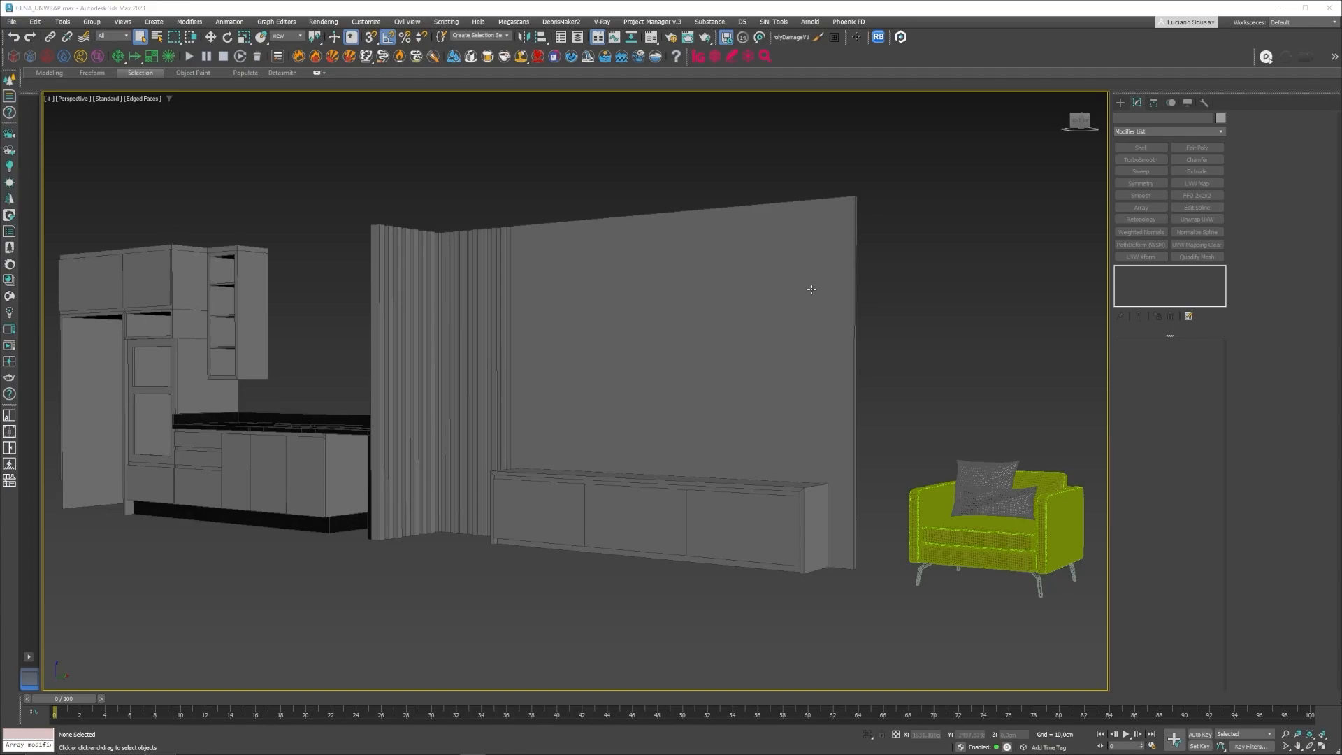
Step: Assign the wood material from the first sample slot to the combined furniture mesh and deselect it
left_click(812, 289)
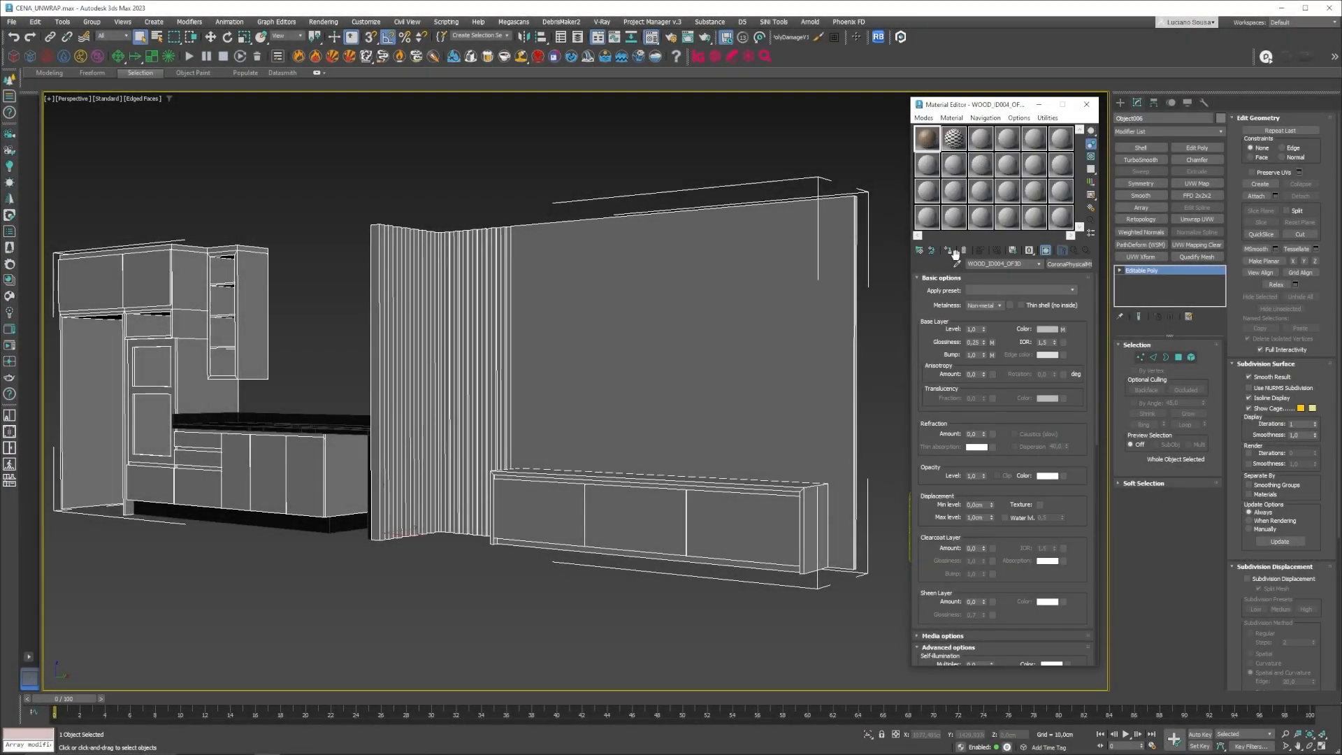
left_click(951, 251)
left_click(1085, 105)
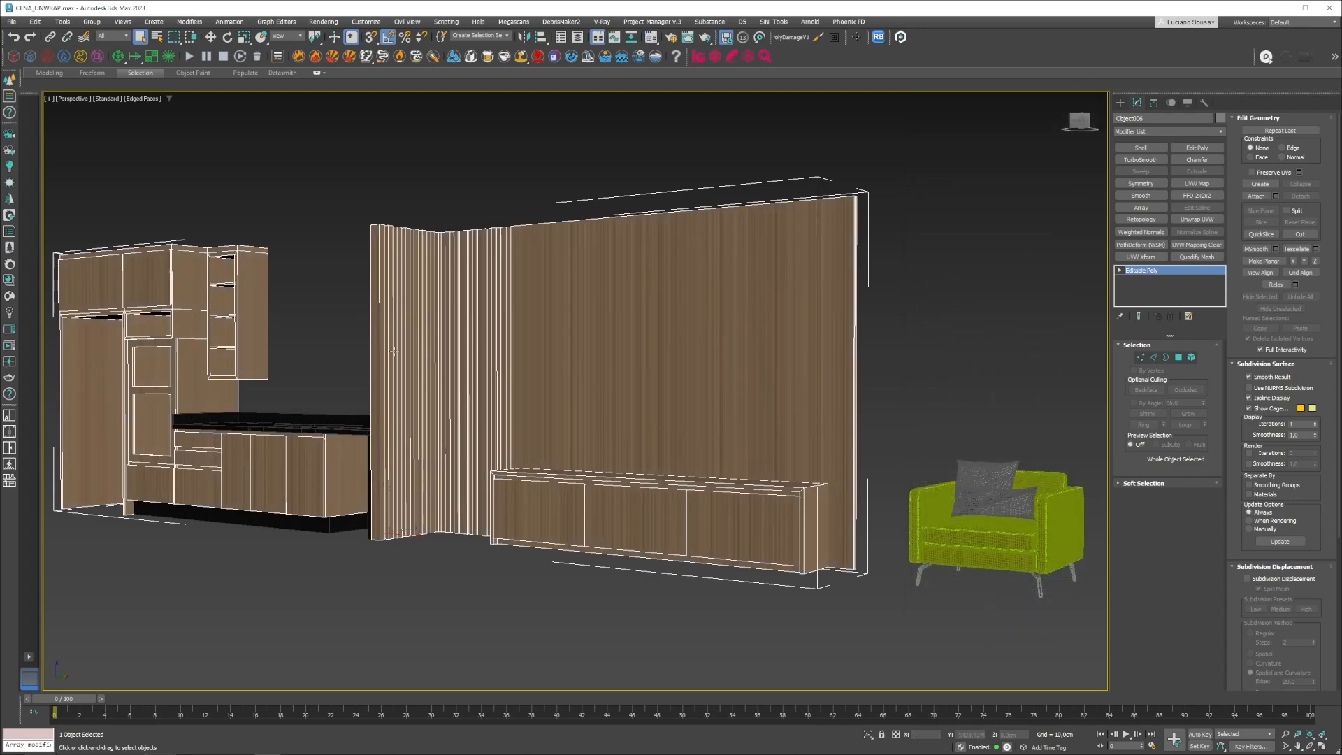
left_click(315, 316)
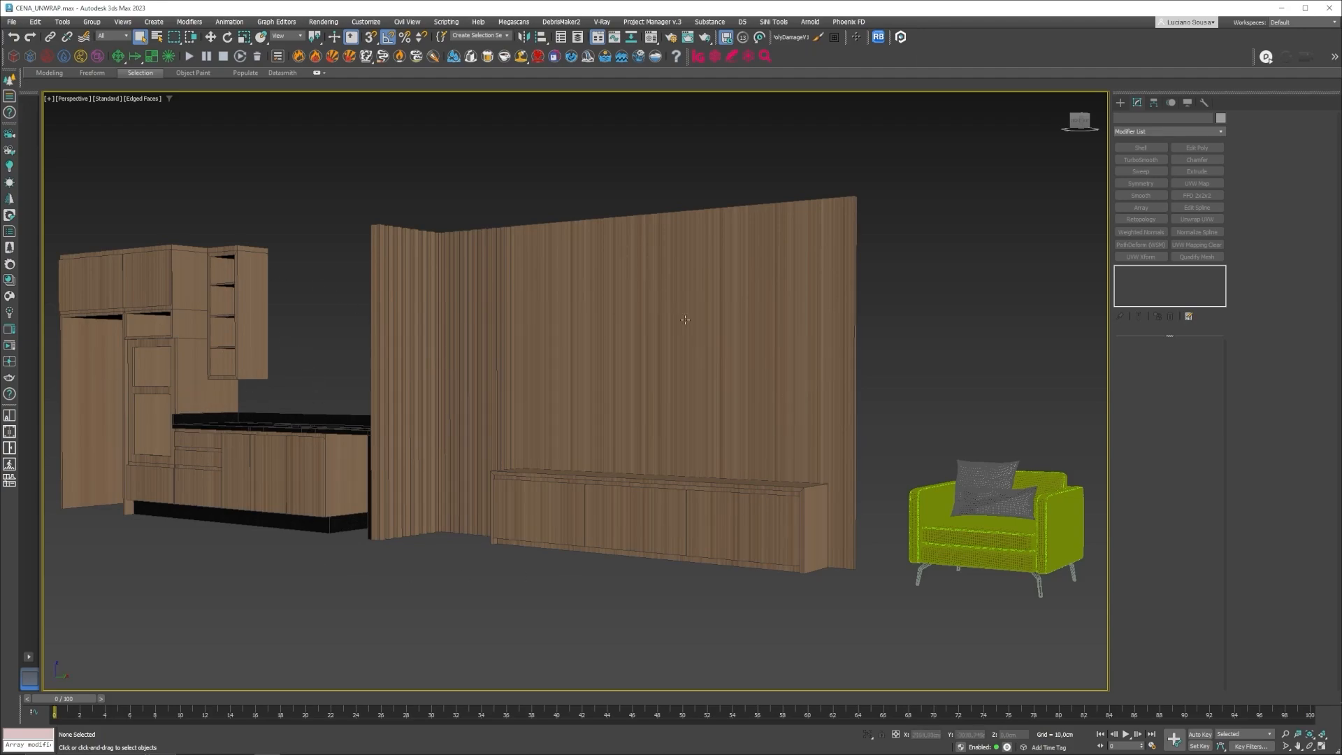
Step: Clear the furniture mesh's existing mapping with UVW Mapping Clear and convert it to an Editable Poly
left_click(778, 301)
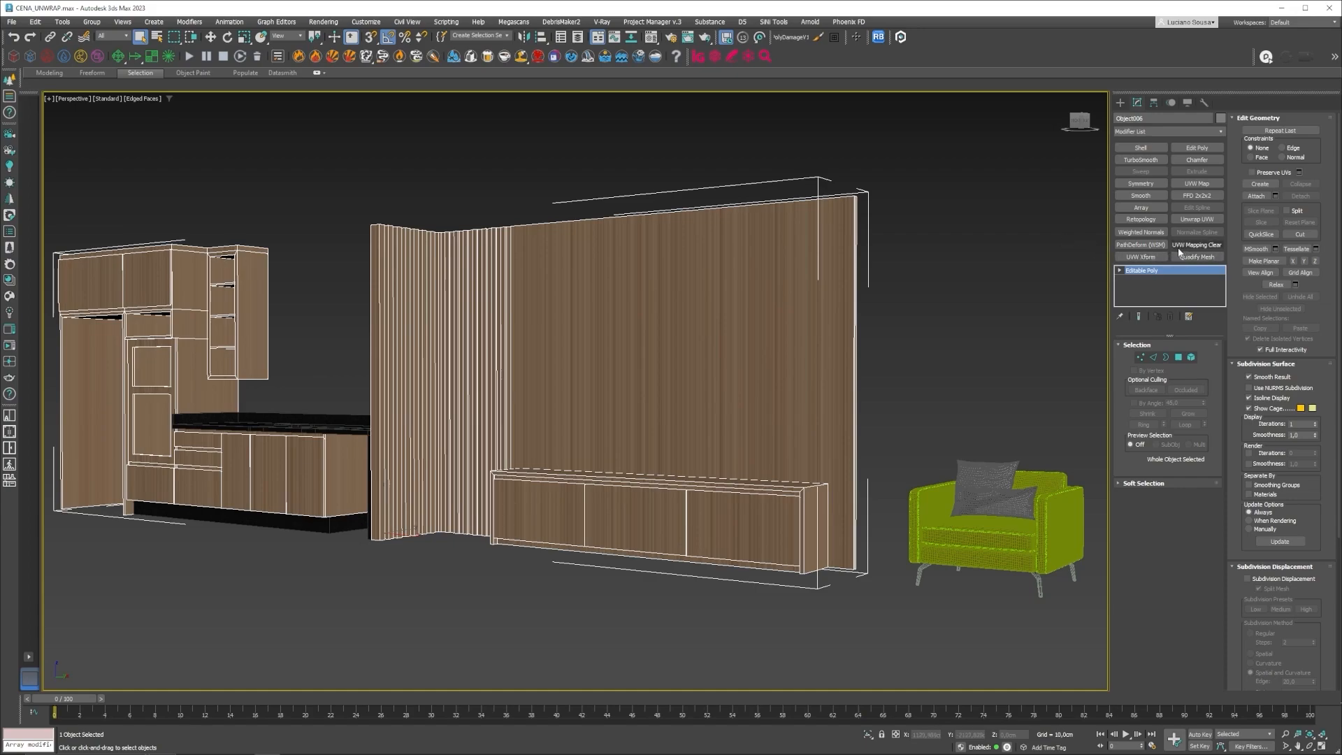
left_click(1201, 246)
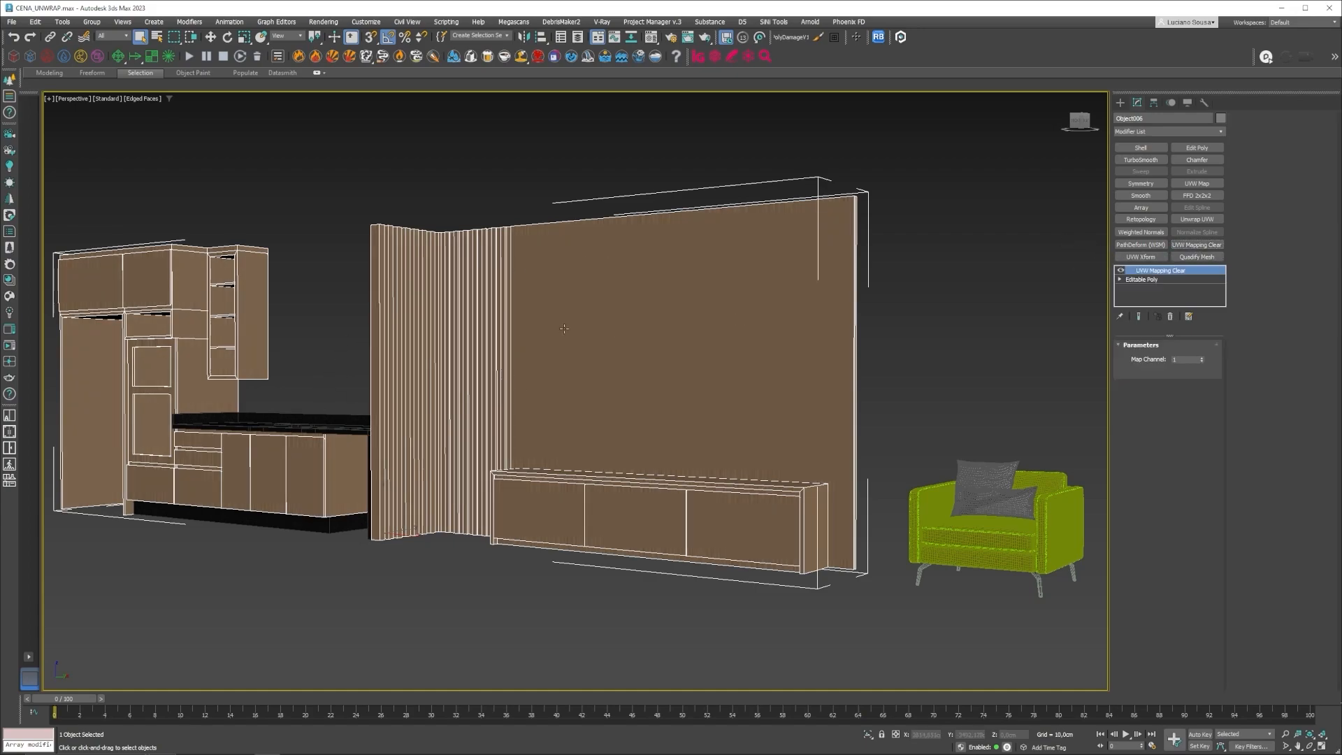
right_click(702, 294)
mouse_move(736, 489)
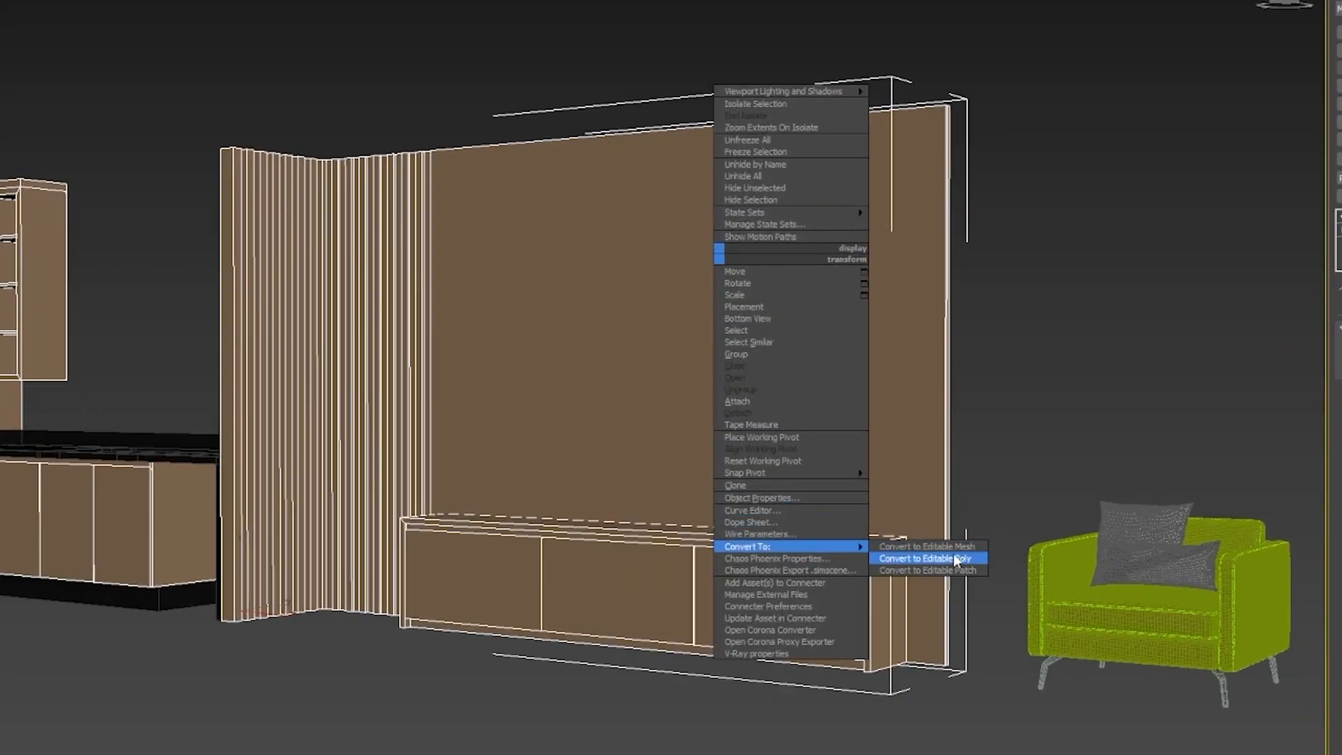
left_click(955, 559)
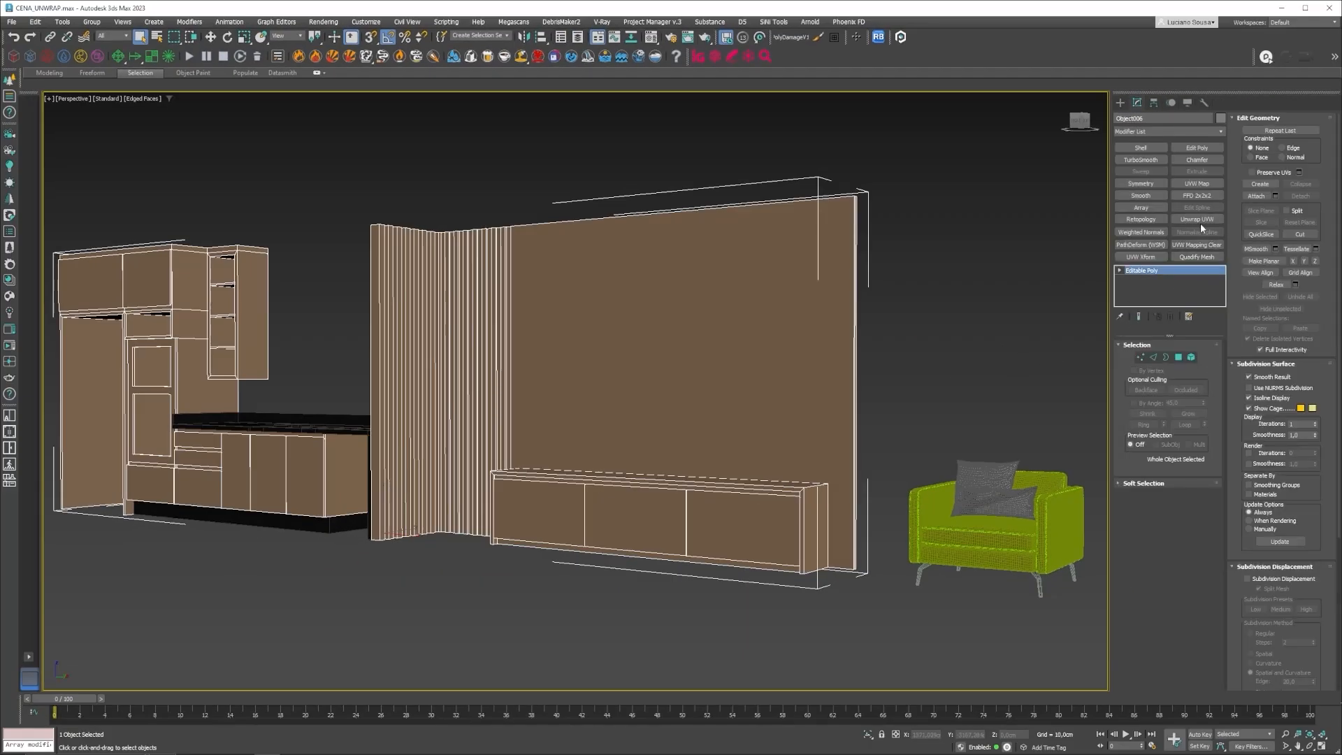
Step: Add an Unwrap UVW modifier to the furniture mesh and open its UV editor with no faces selected
left_click(1197, 219)
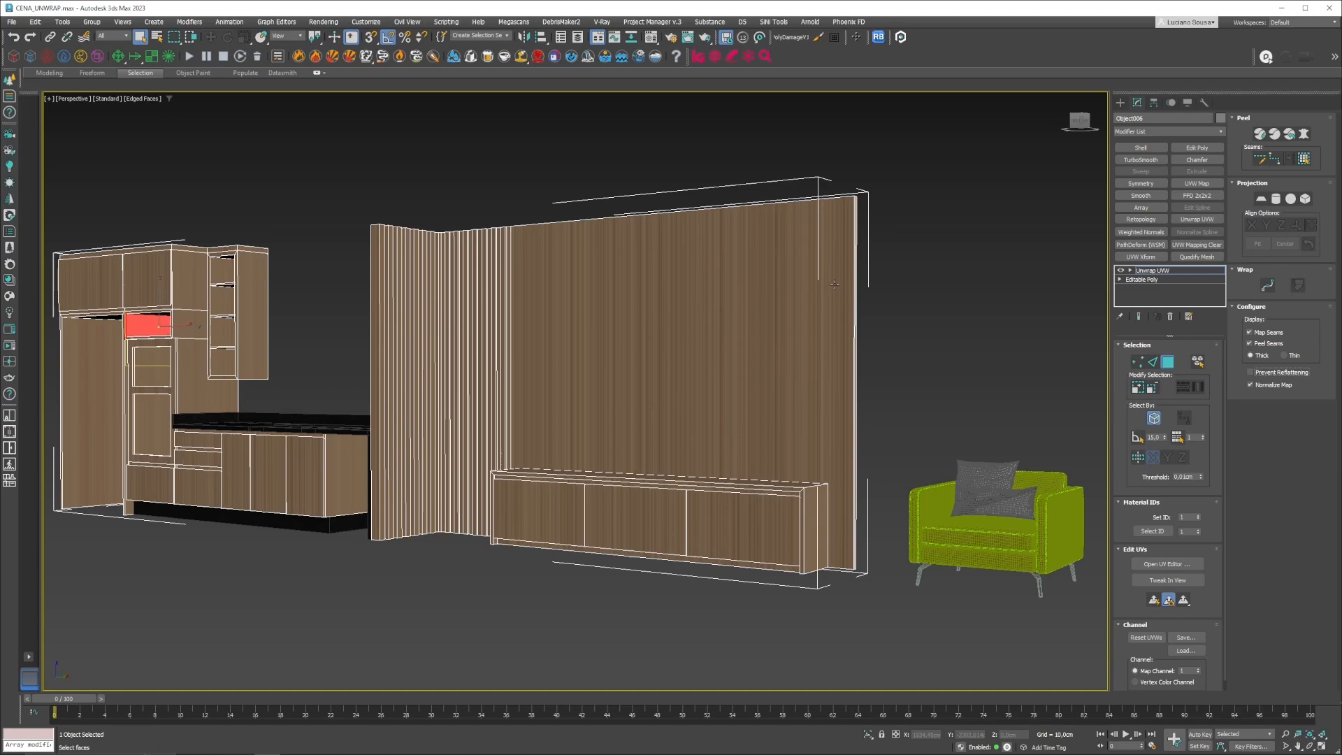
left_click(941, 354)
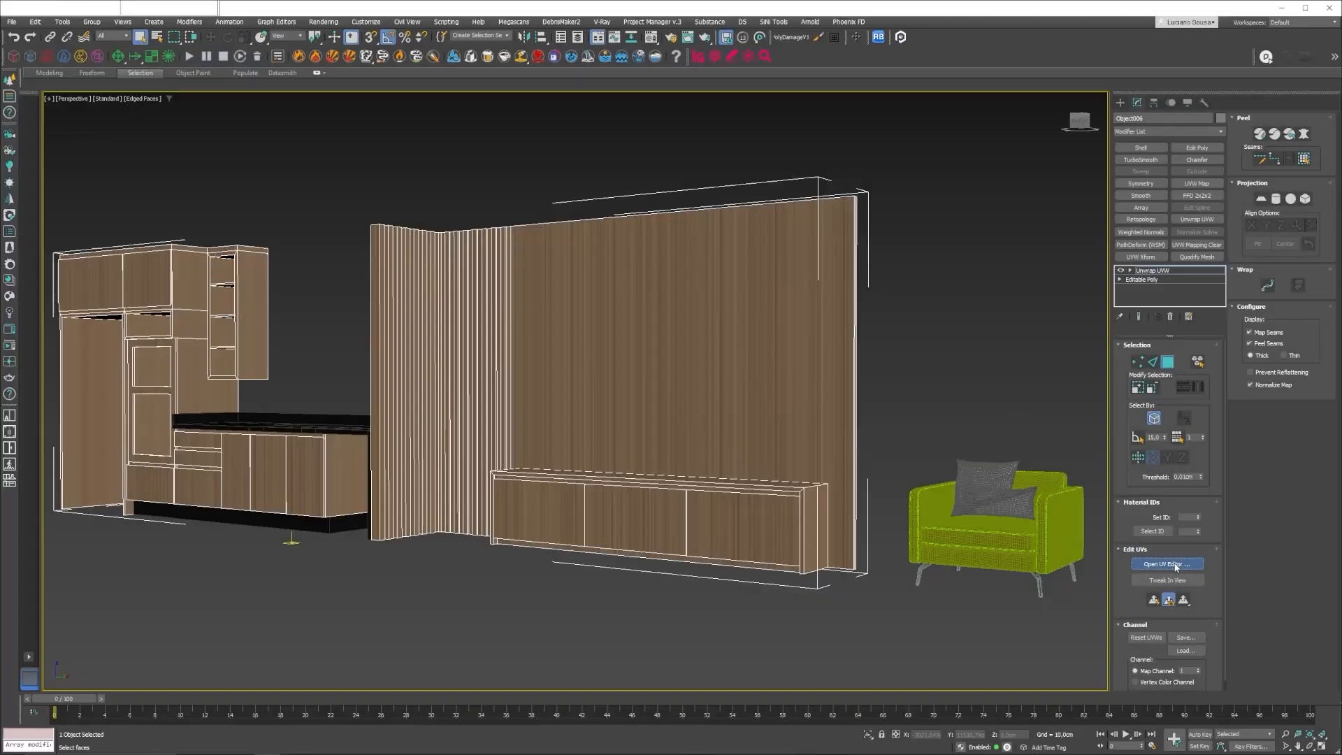
left_click(1044, 512)
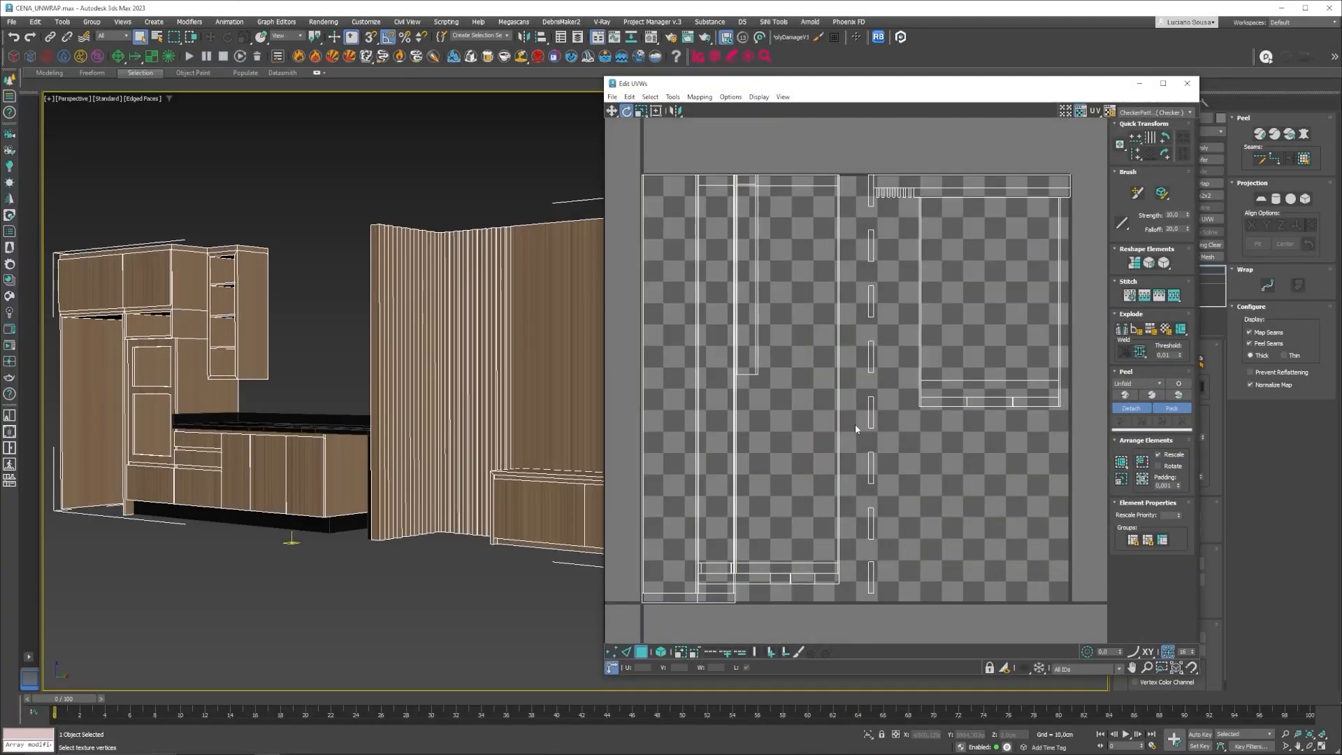
Step: Apply Flatten Mapping to the furniture UVs with a polygon angle threshold of 40
scroll(886, 428, "down", 3)
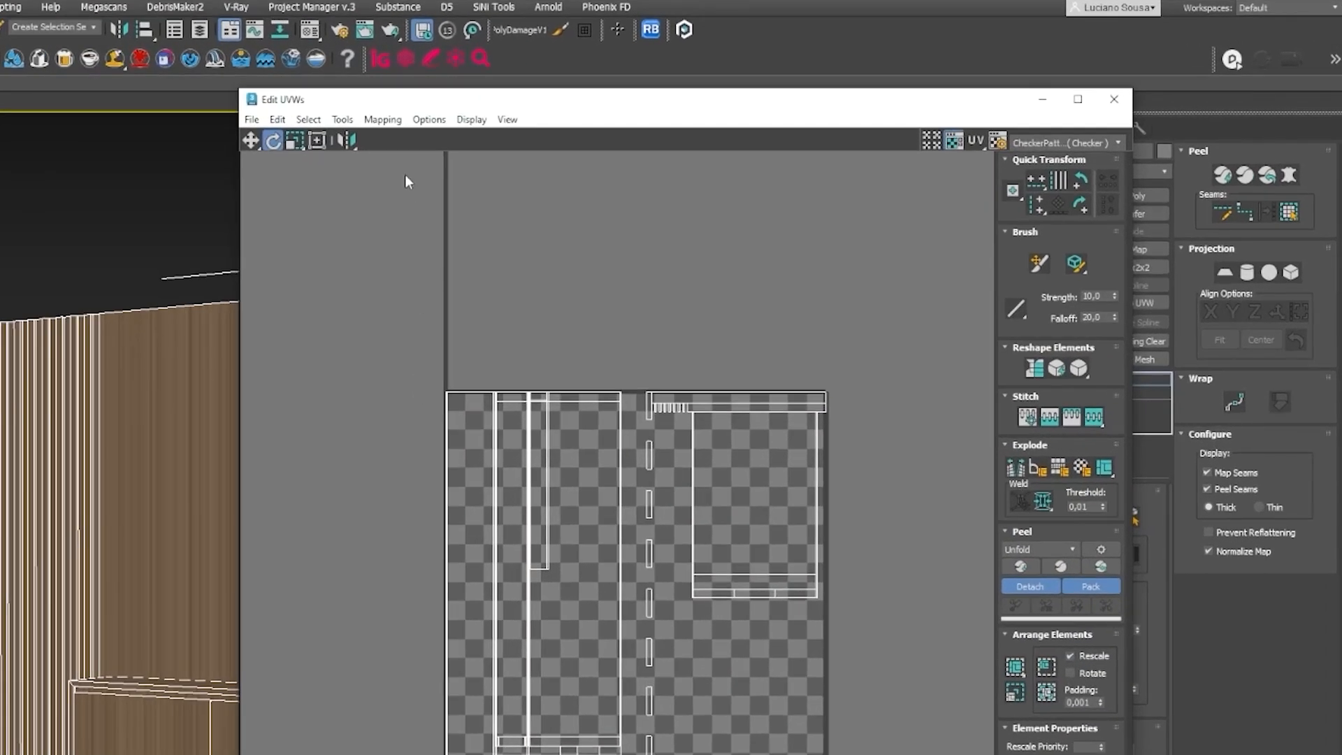
left_click(384, 119)
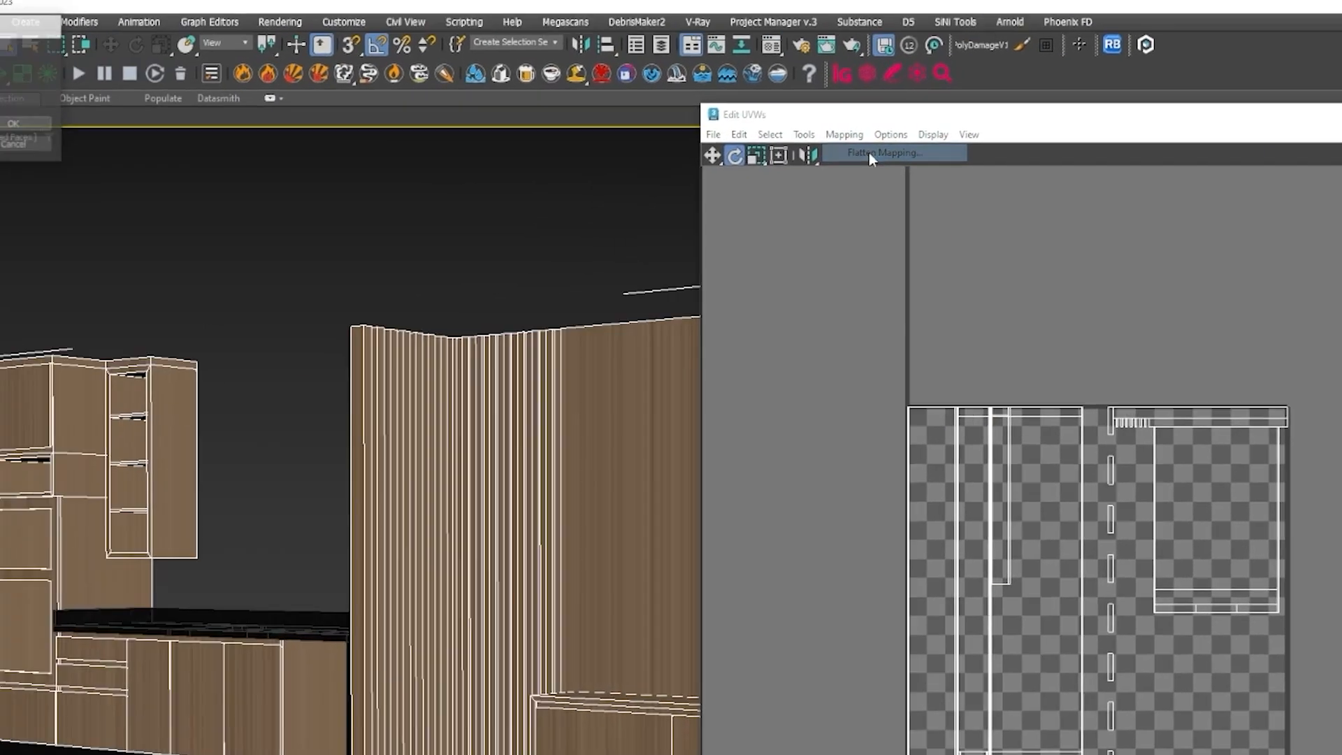
left_click(869, 153)
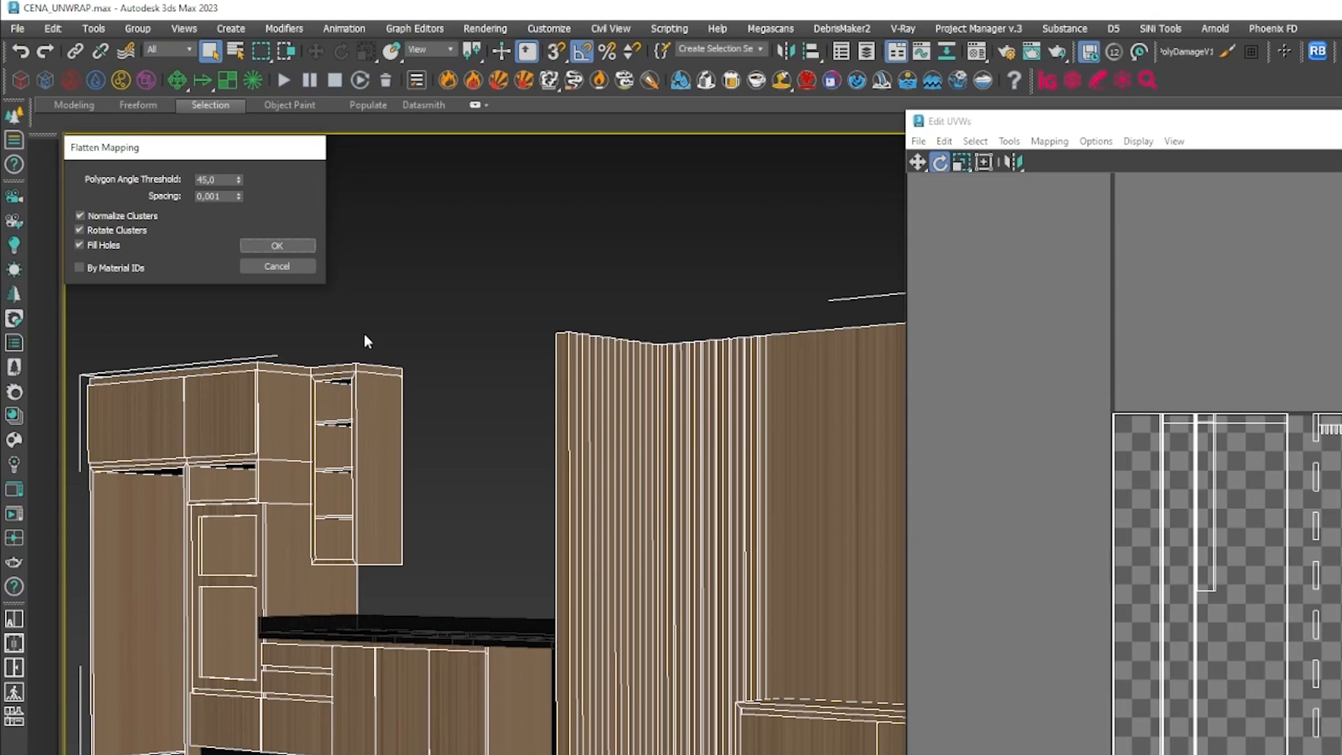
left_click(213, 180)
type("40")
left_click(275, 247)
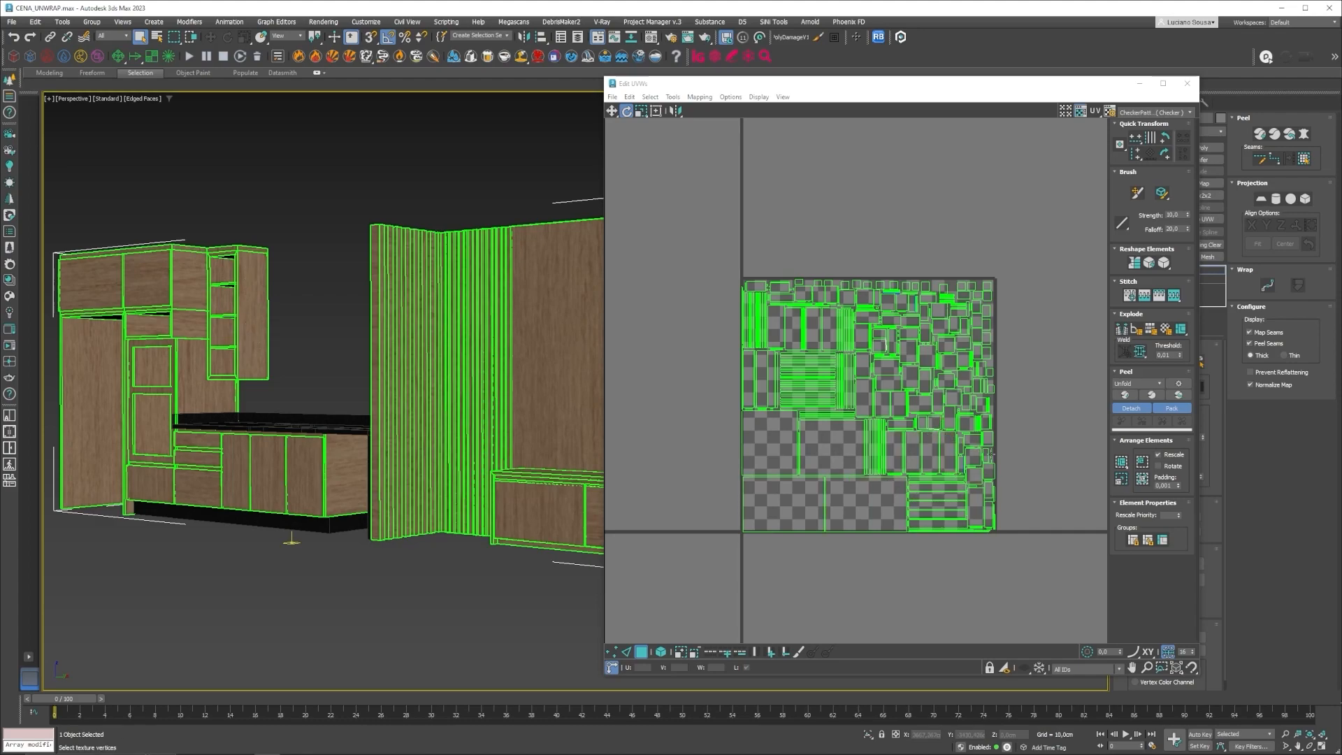
Step: Select all UV clusters, allow rotation during arrangement, and repack them with Pack Normalize
scroll(908, 478, "up", 2)
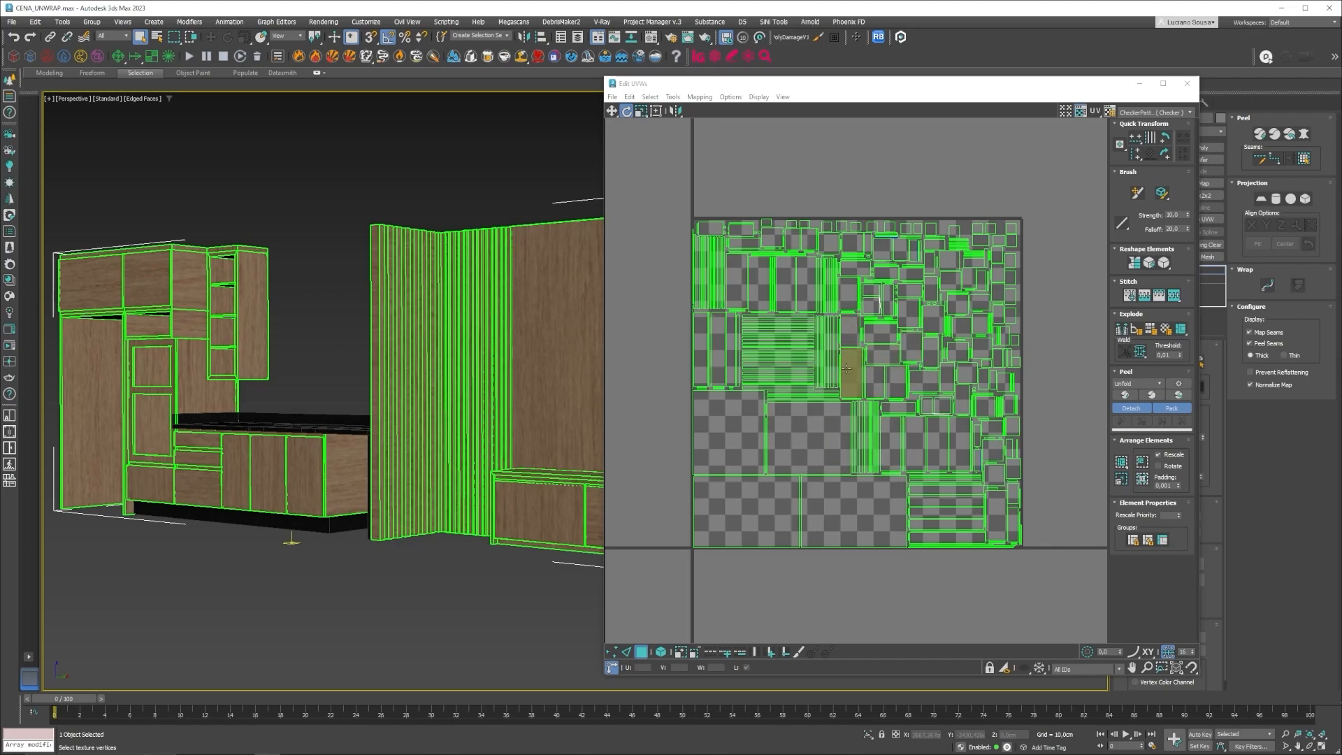
left_click_drag(654, 176, 1029, 567)
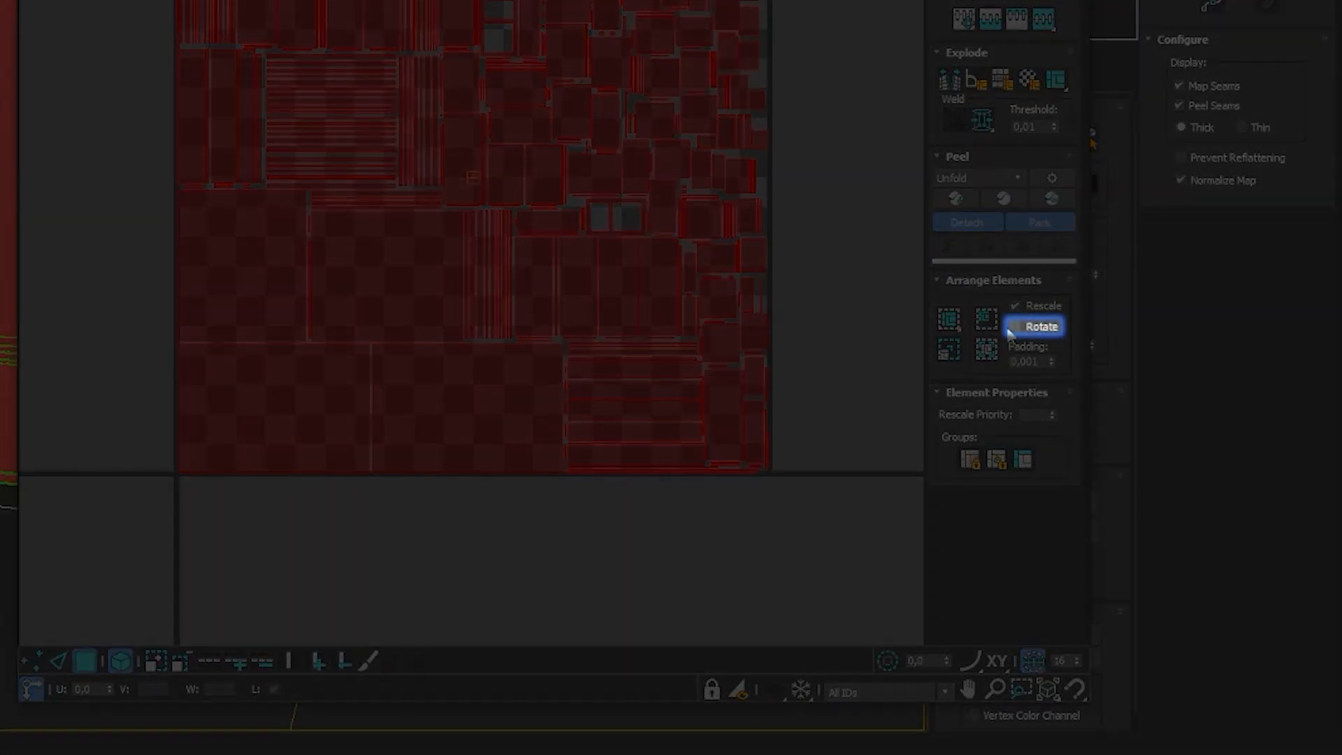
left_click(1015, 326)
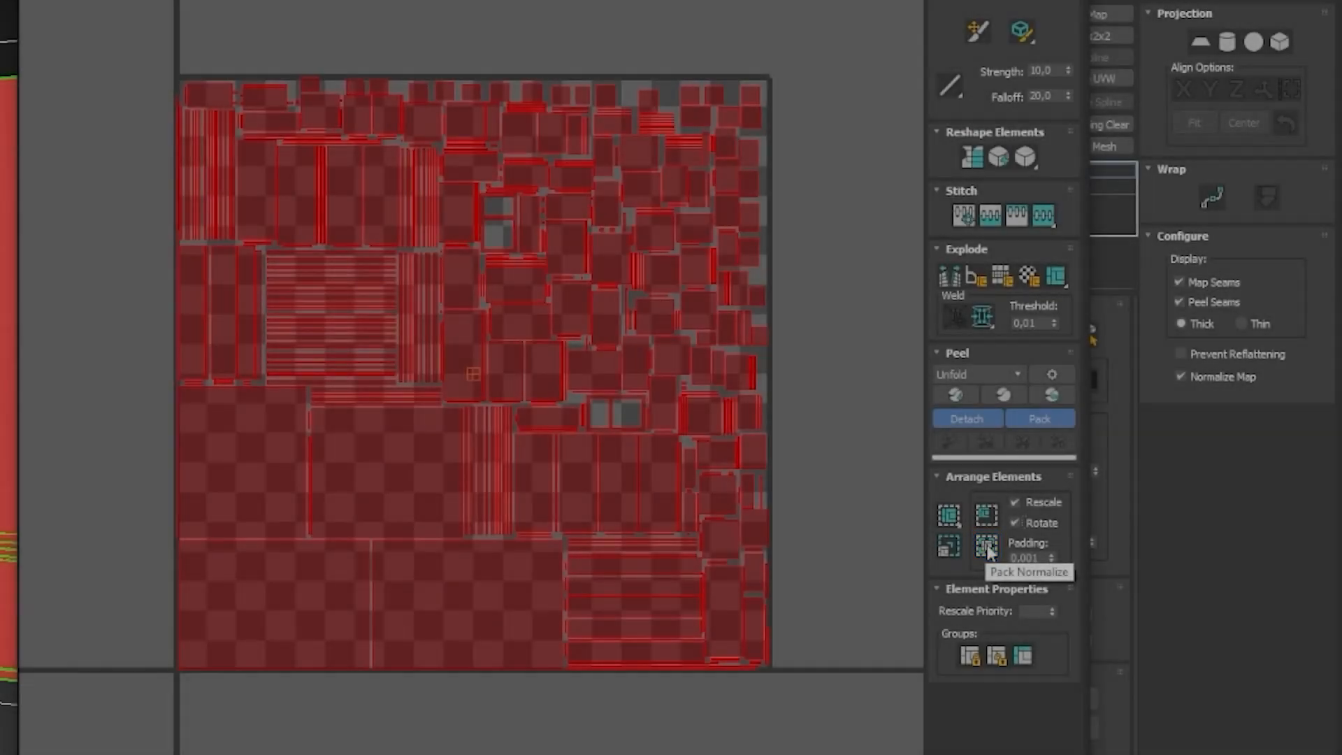
left_click(987, 545)
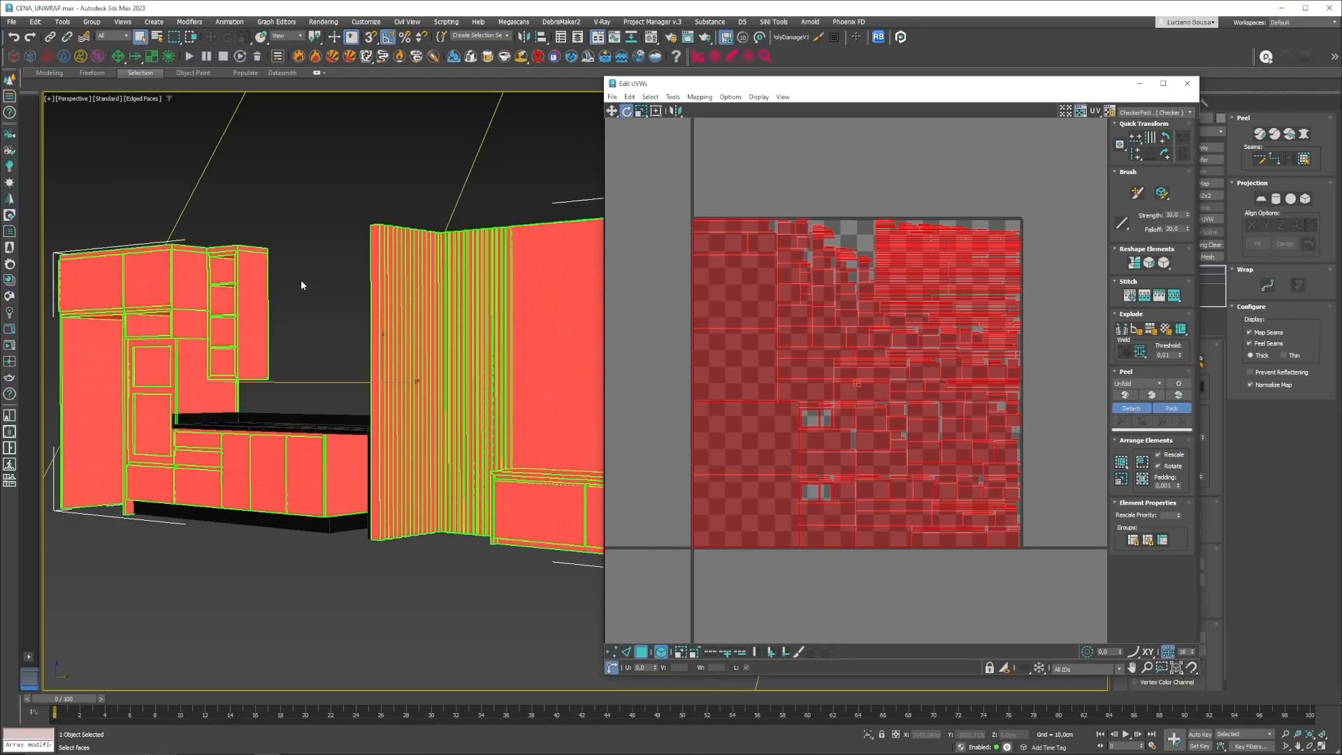
left_click(321, 217)
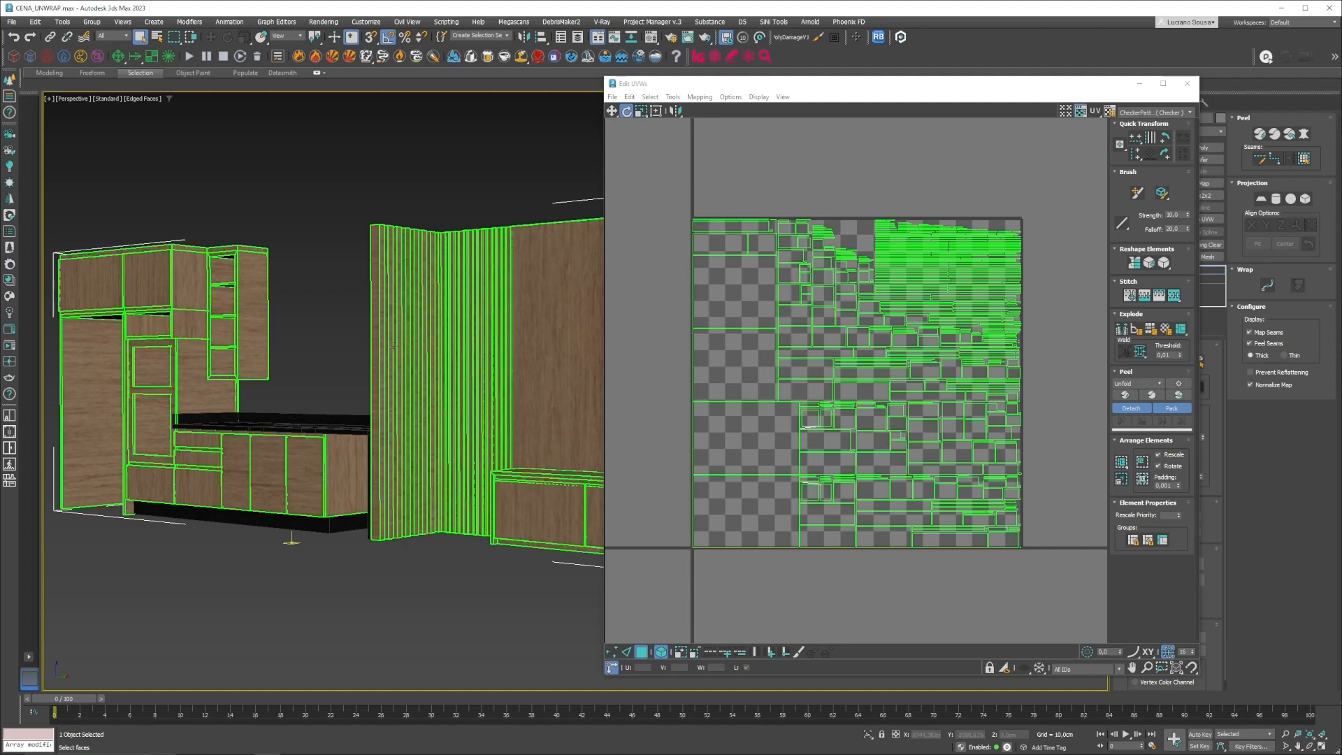
Step: Rotate all UV clusters together by 90 degrees to turn the wood grain, and clear the selection
left_click_drag(663, 185, 1054, 562)
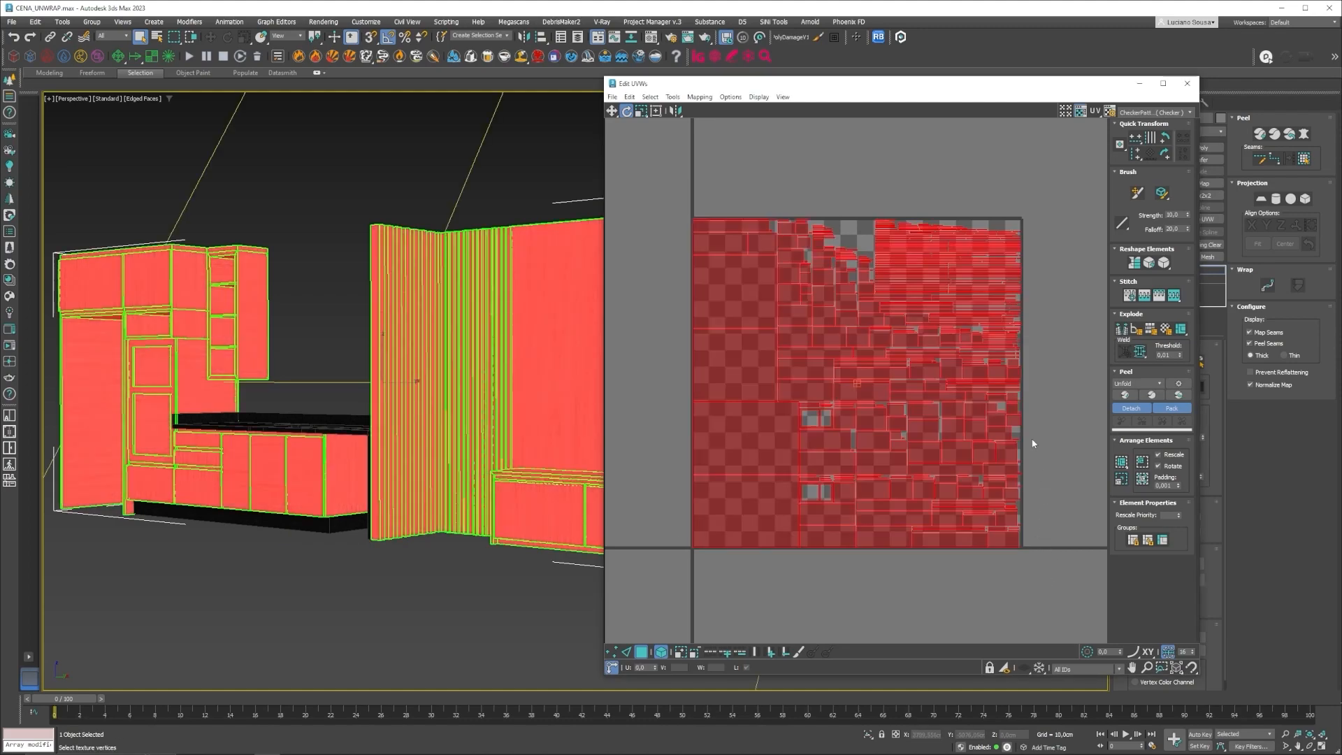
left_click_drag(883, 393, 868, 355)
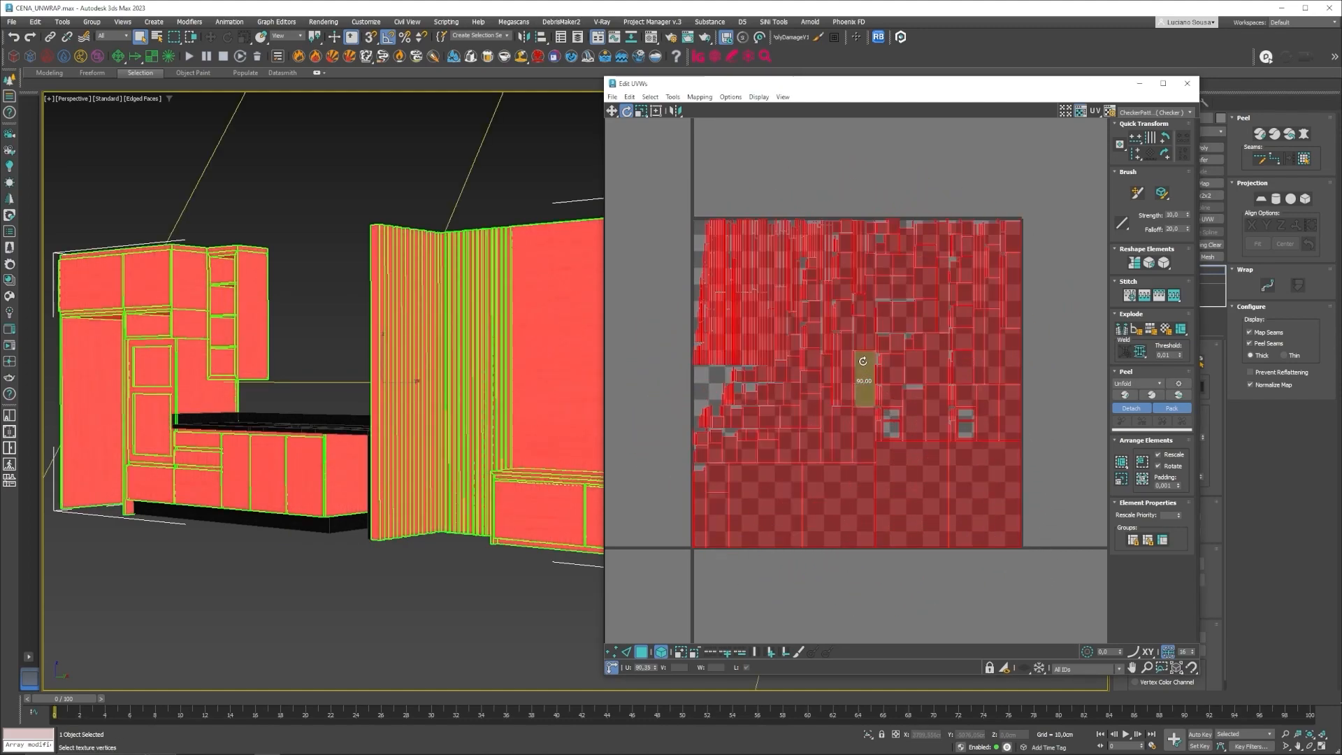
left_click(307, 217)
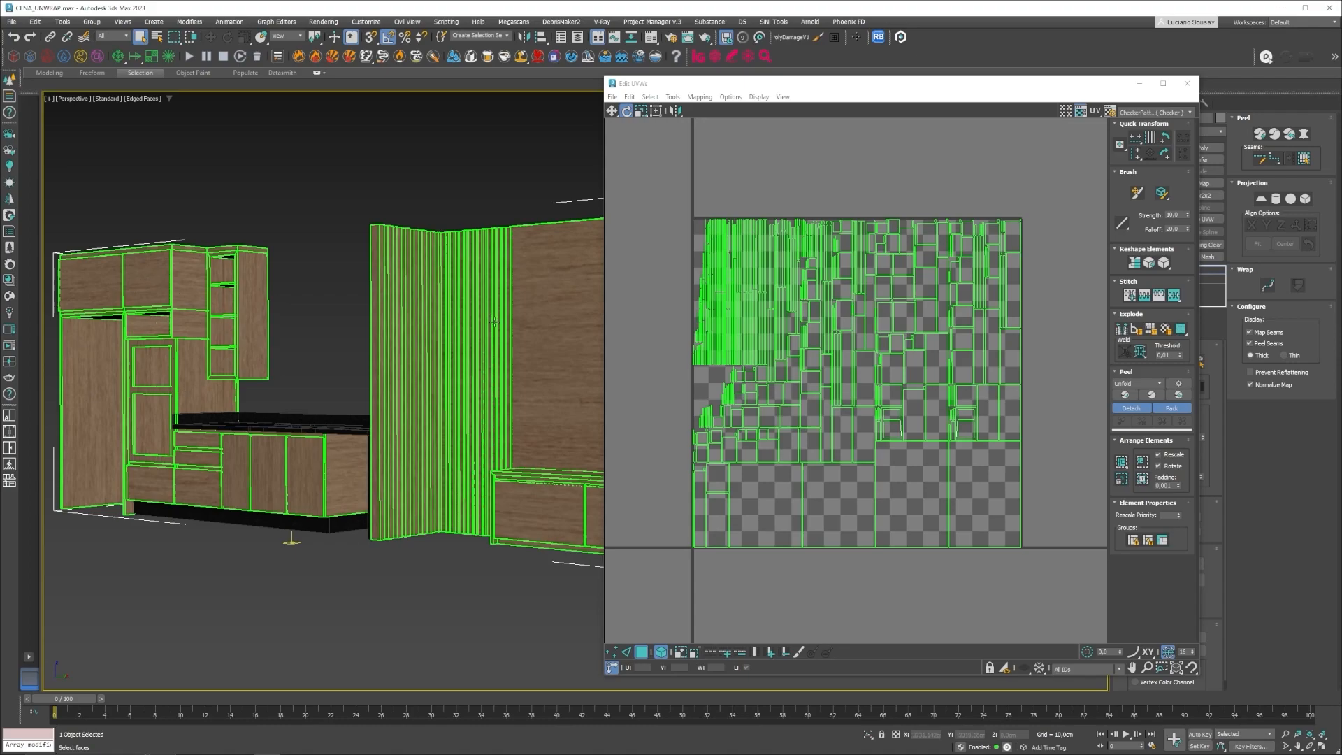
Step: Turn off selected-face shading and scale all UV clusters up to about six times the checker tile's size, then deselect them
left_click_drag(672, 182, 1030, 576)
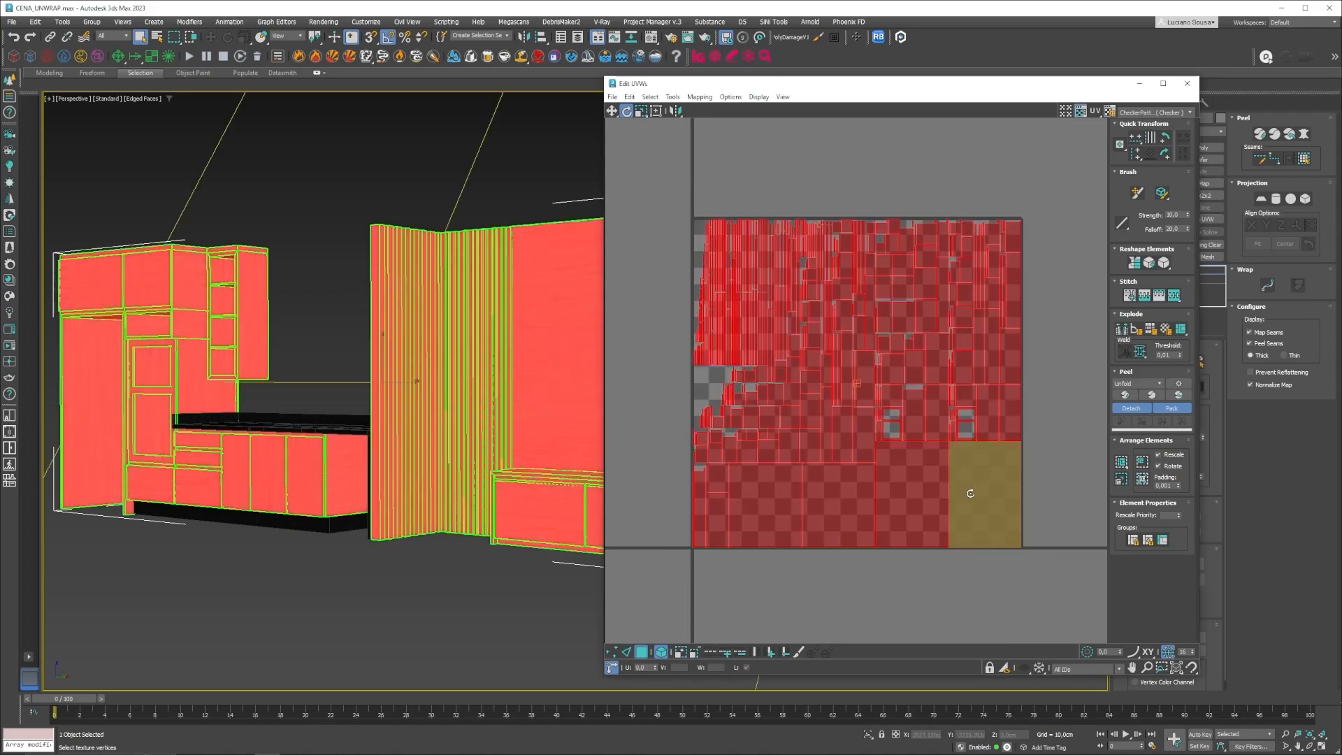
left_click(640, 110)
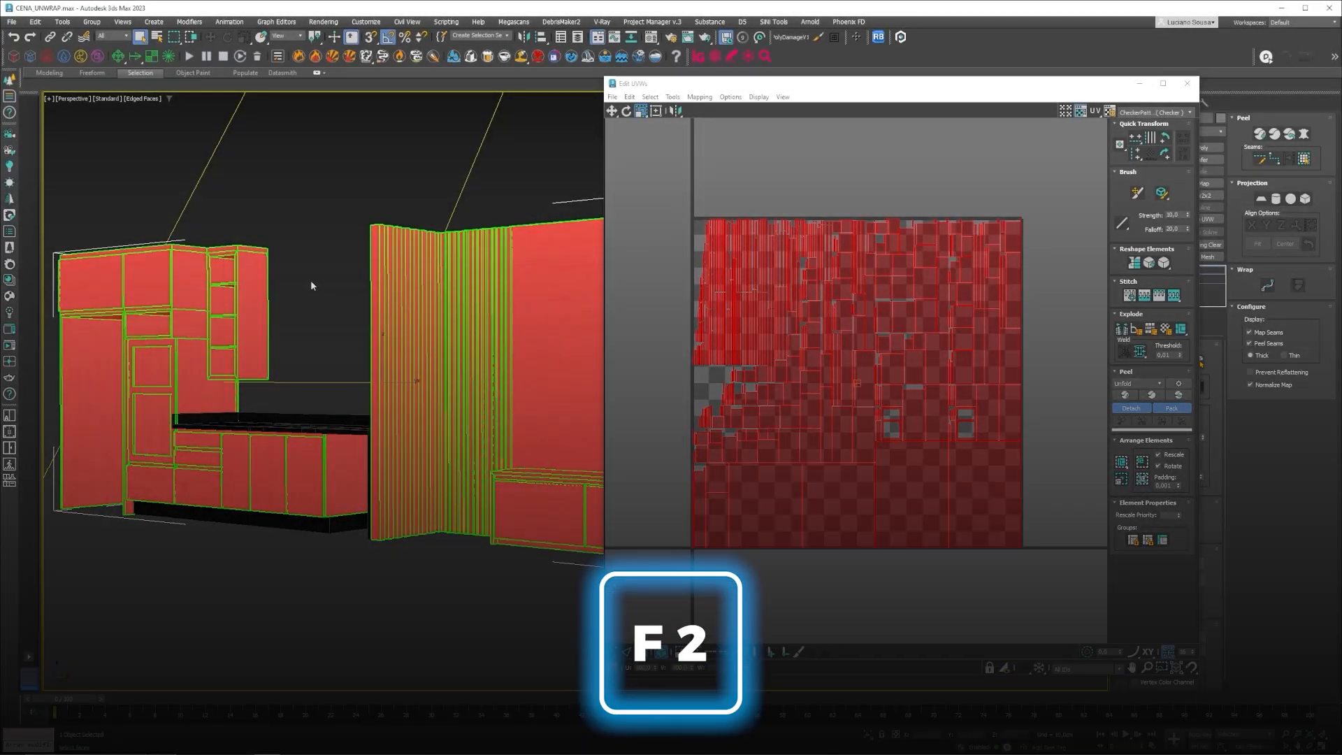
key("F2")
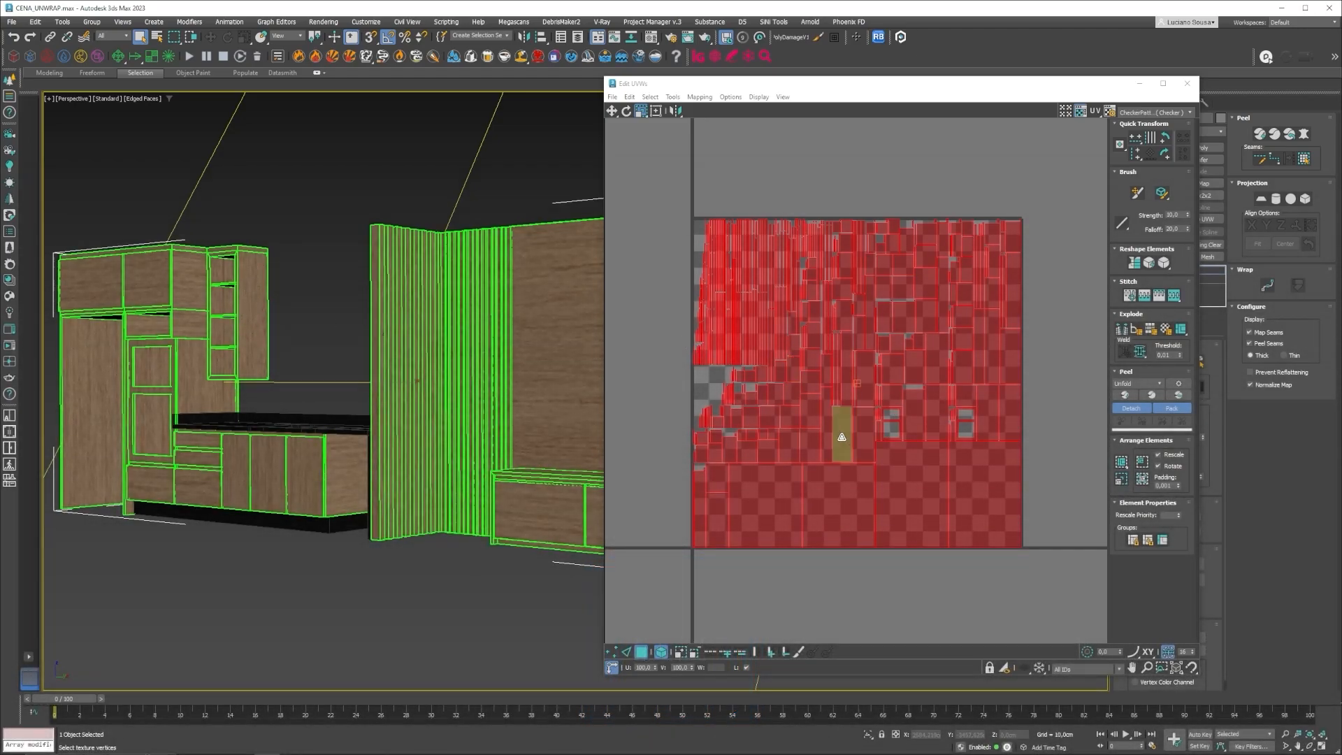
left_click_drag(842, 438, 886, 248)
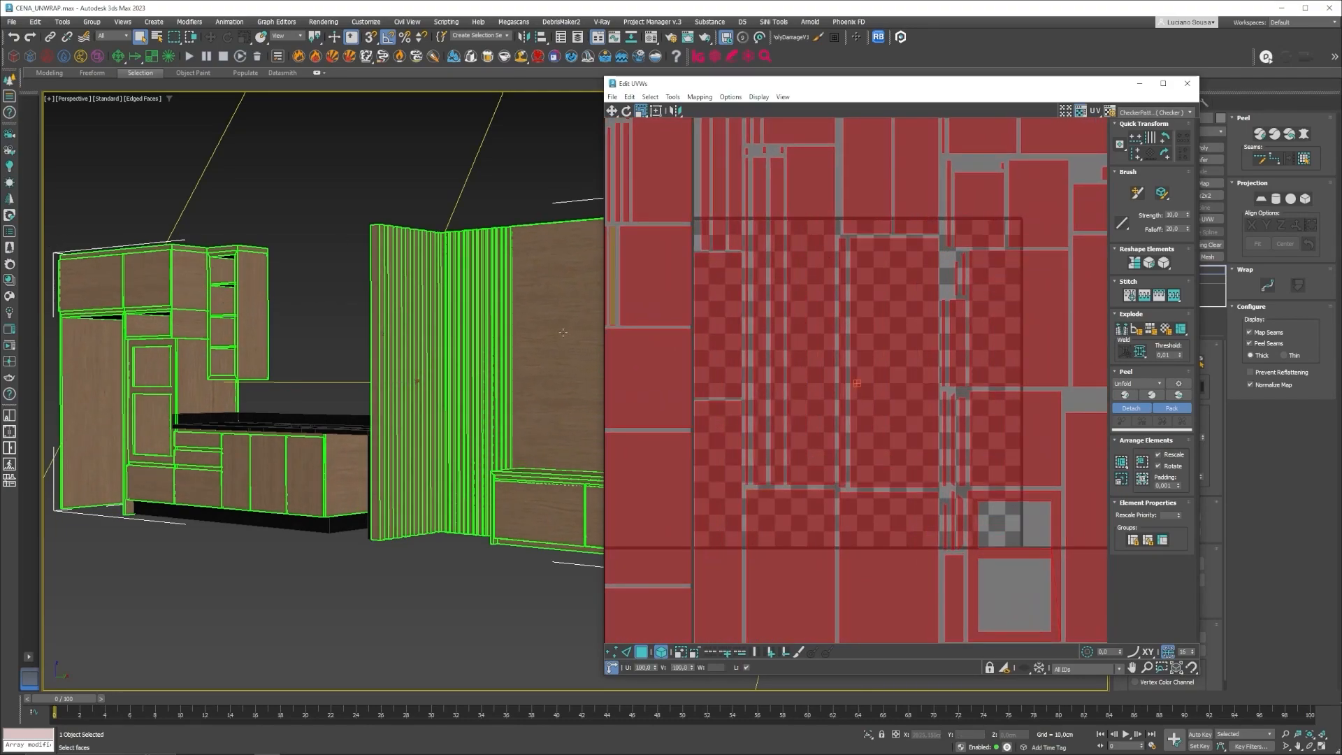
left_click_drag(857, 383, 866, 372)
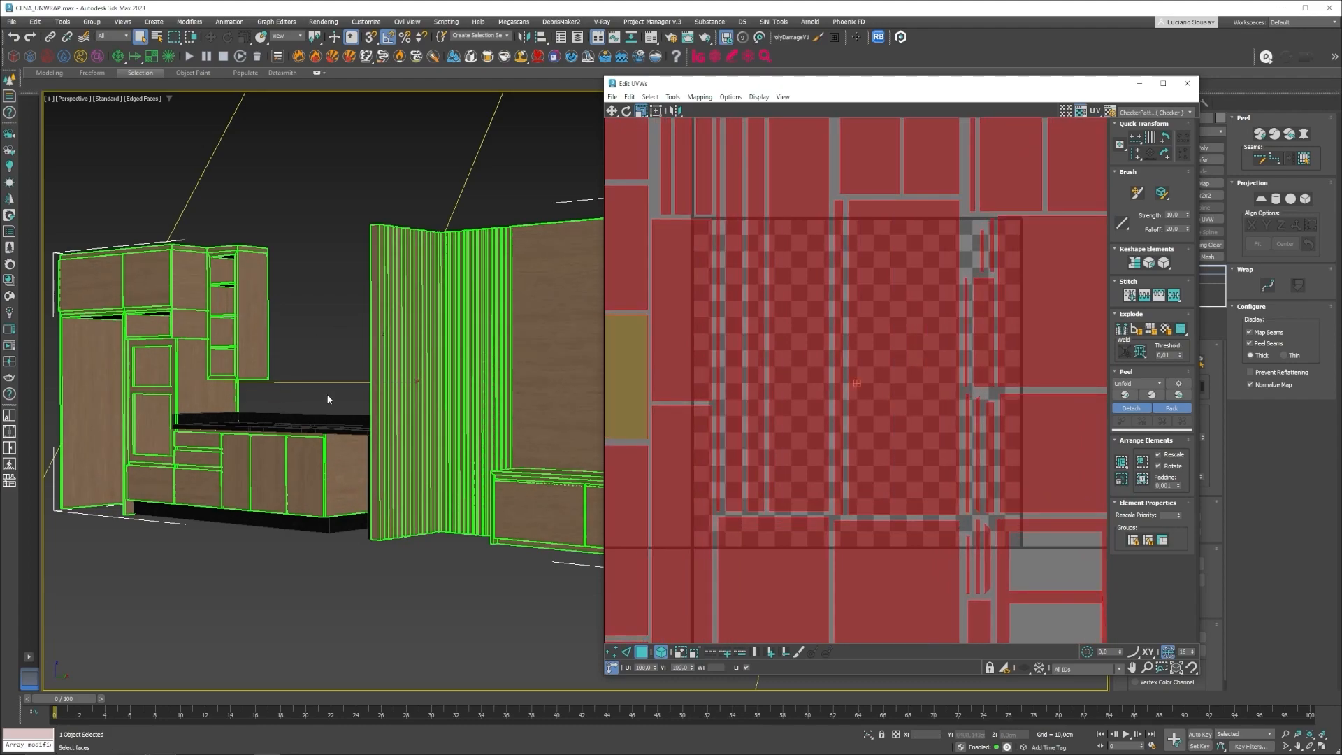
scroll(904, 359, "down", 8)
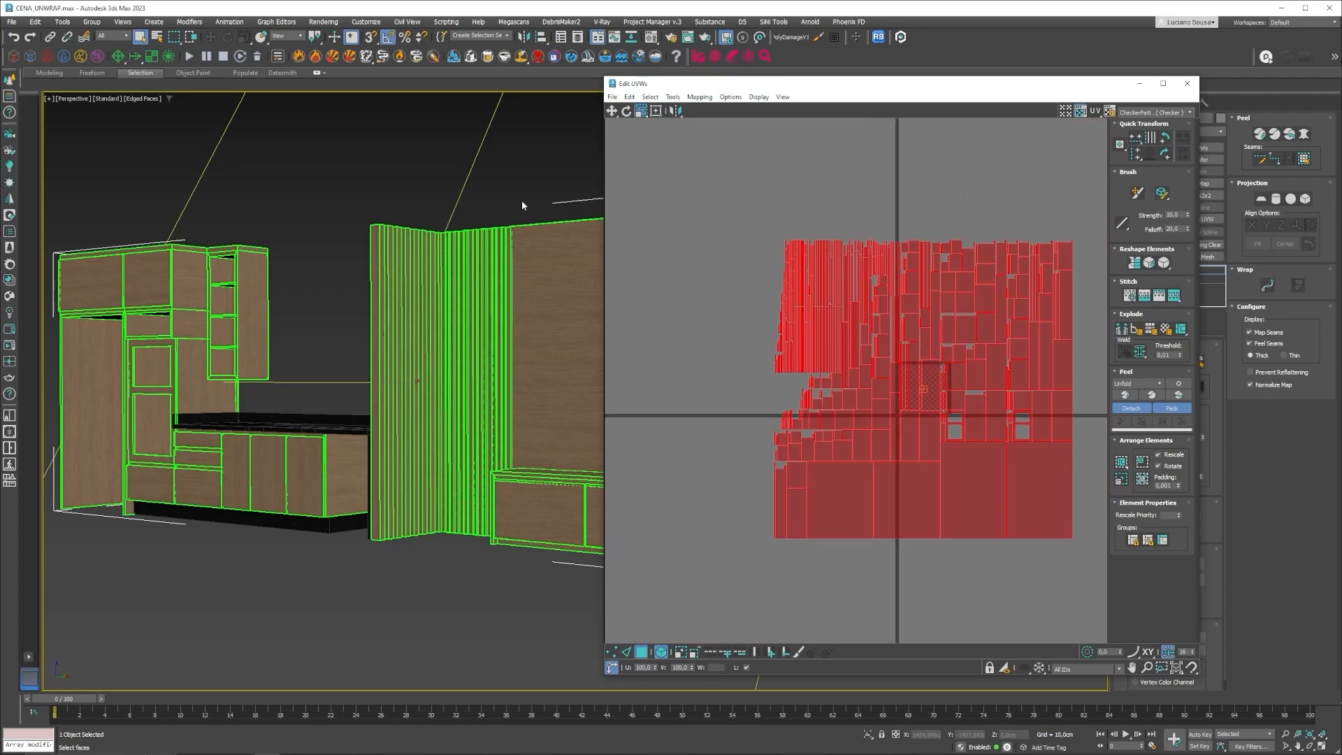
left_click(517, 194)
Step: Examine the wood grain's scale and direction on the kitchen cabinets and open shelf unit up close
scroll(146, 347, "up", 3)
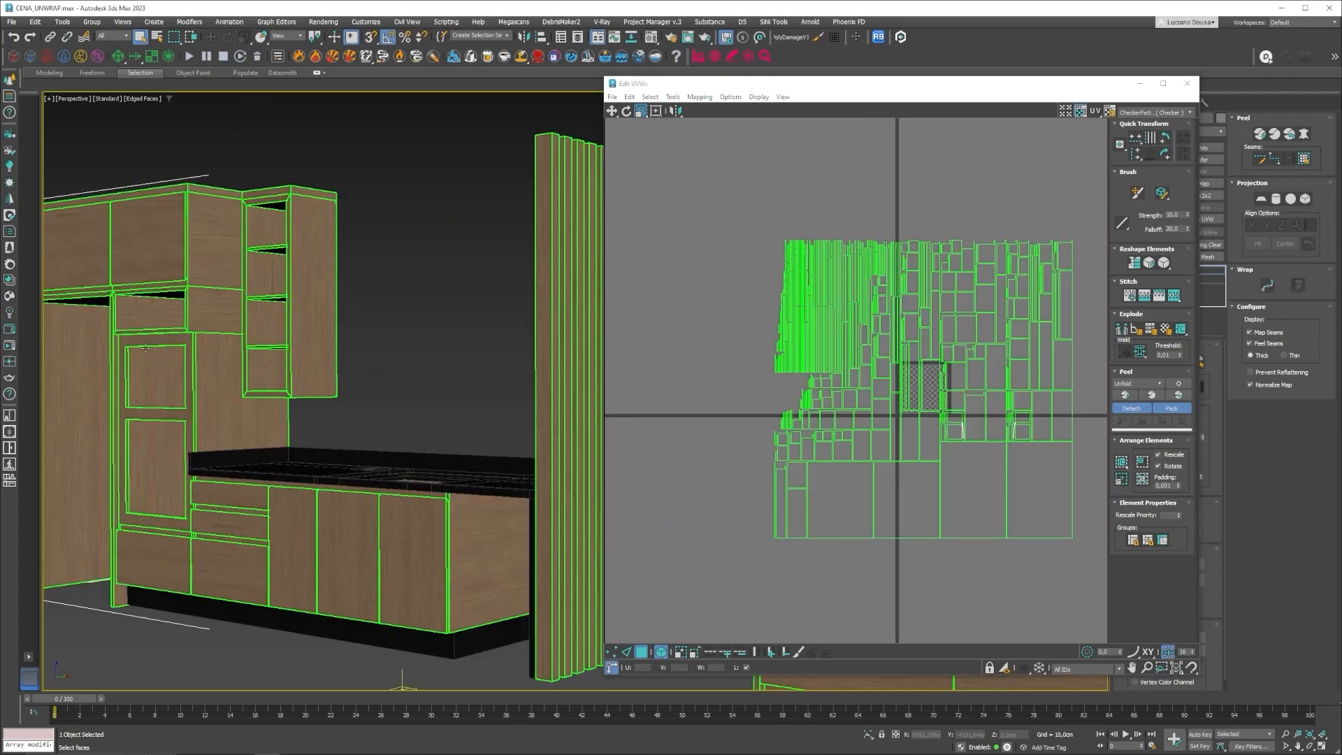
scroll(240, 380, "down", 2)
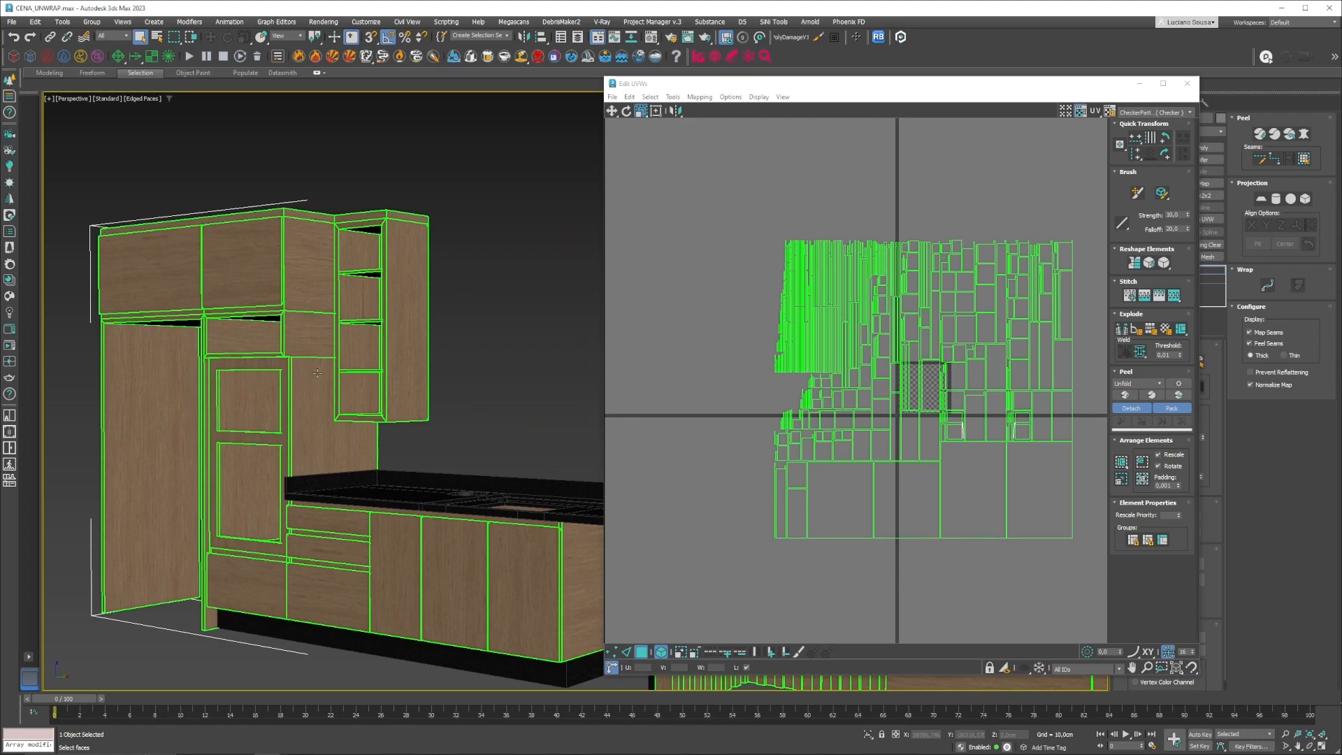
scroll(317, 372, "up", 2)
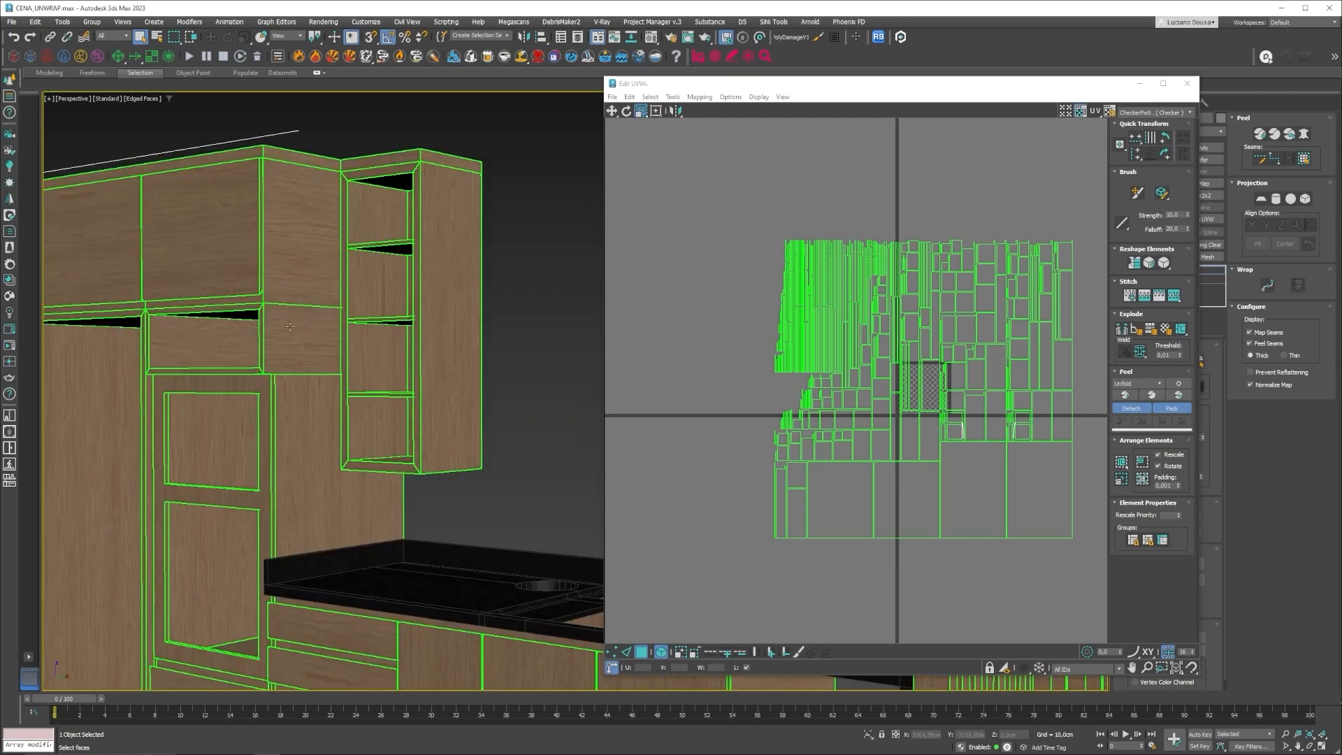
scroll(294, 330, "up", 3)
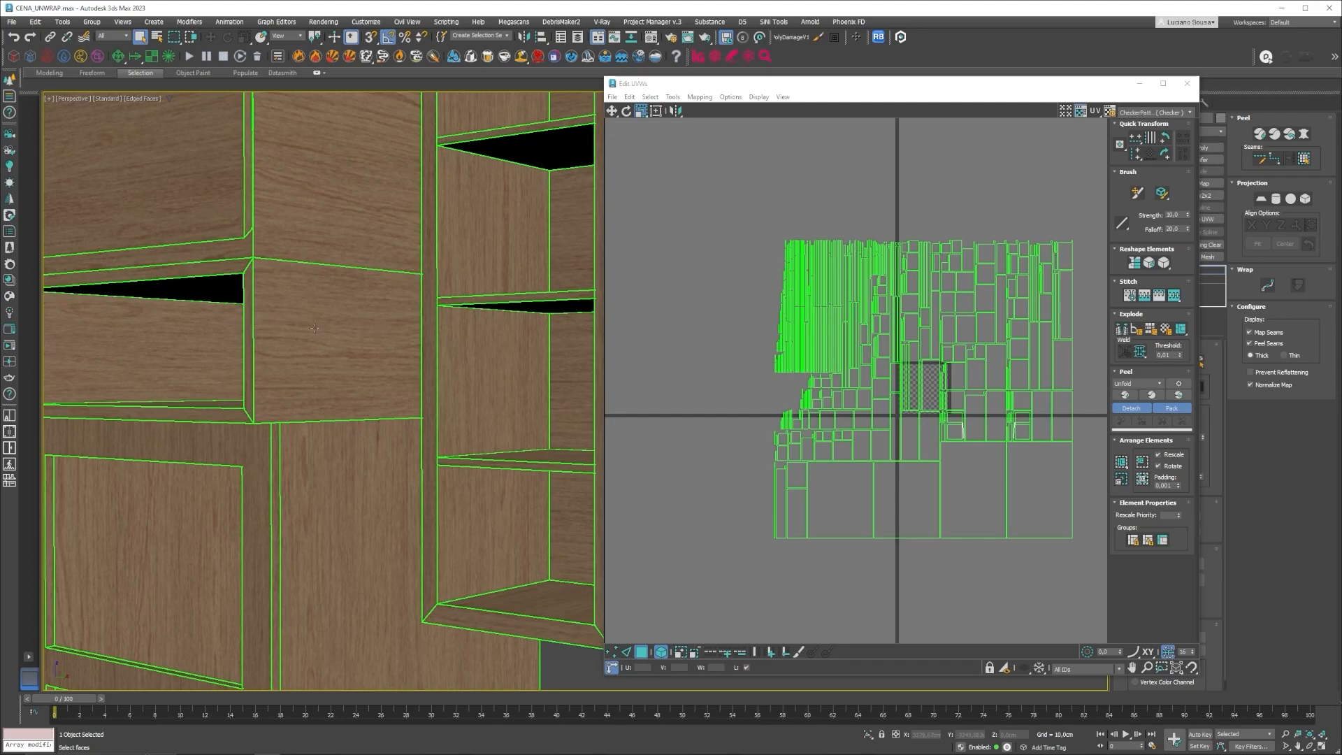
scroll(325, 322, "down", 5)
scroll(273, 327, "up", 5)
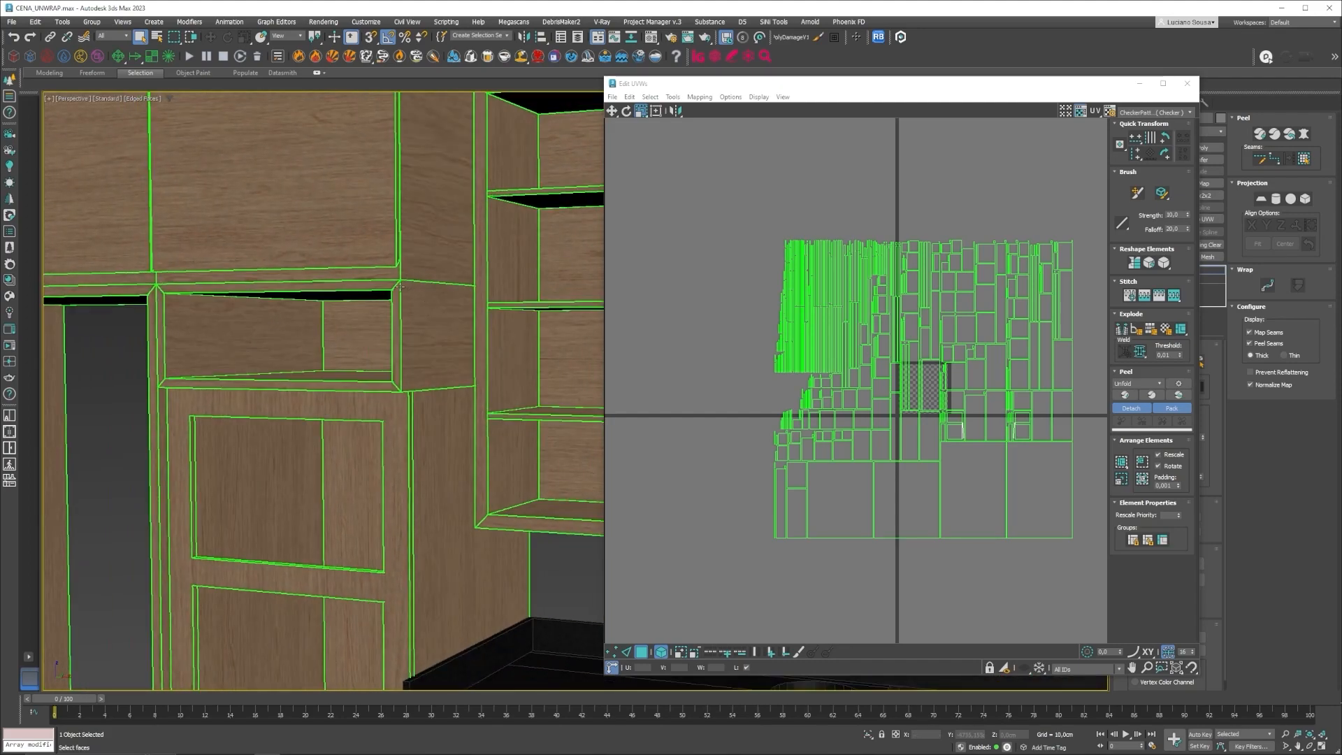
scroll(318, 353, "down", 5)
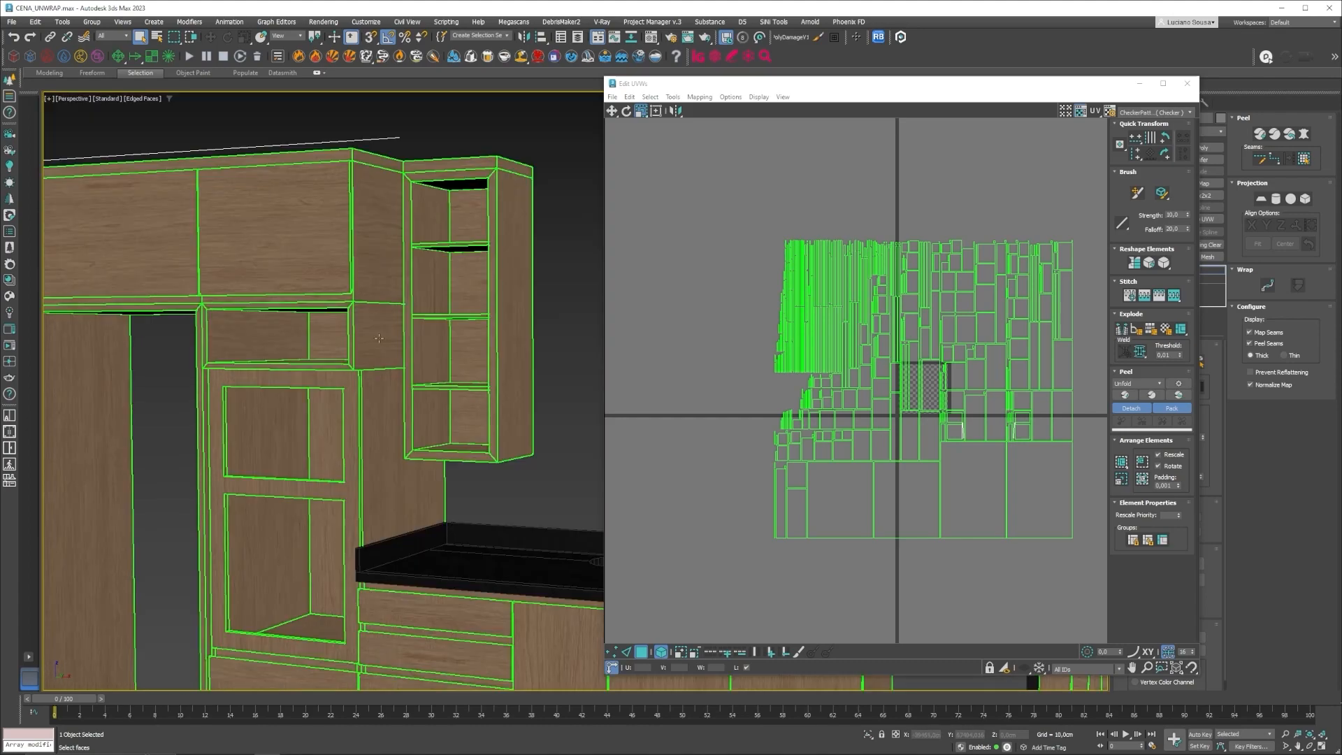
scroll(364, 344, "up", 5)
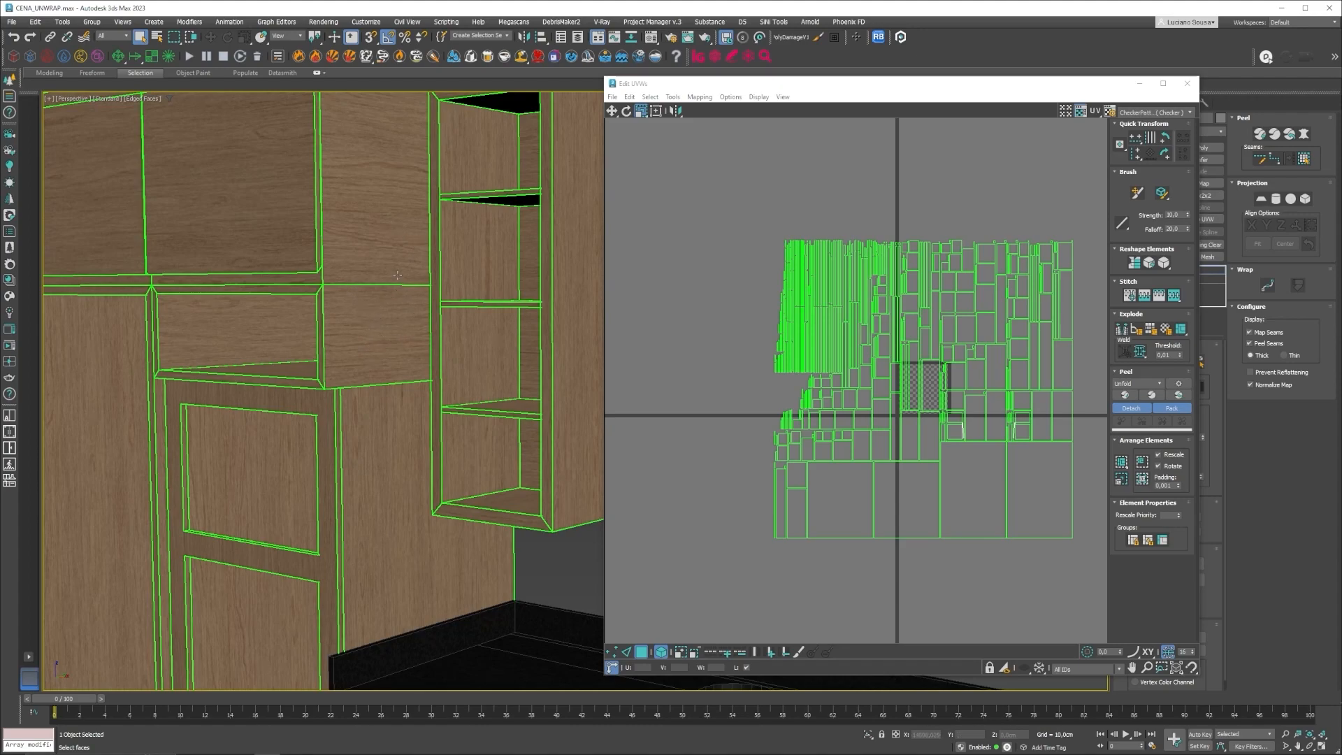
Step: Turn on selected-face shading and select the upper cabinets' end panels together with the open niche's inner faces
left_click(367, 318)
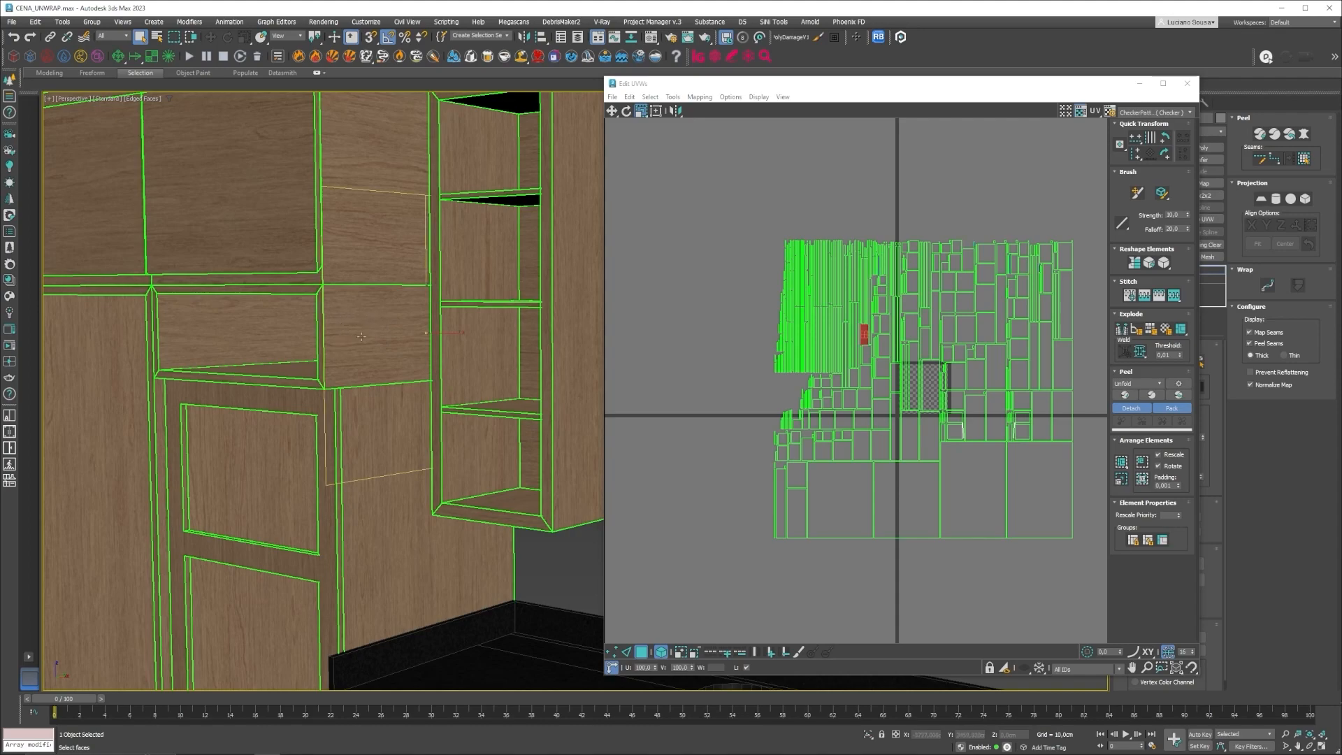
key("F2")
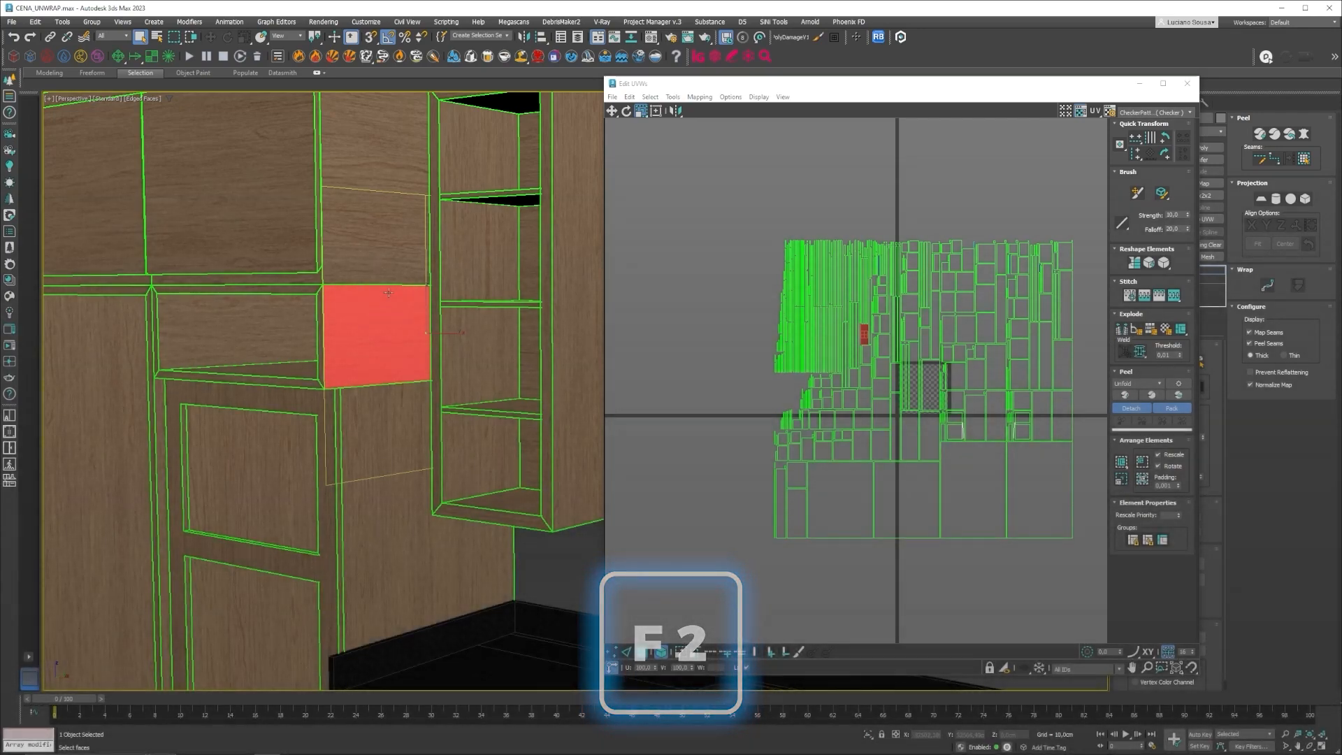
left_click(377, 224, "ctrl")
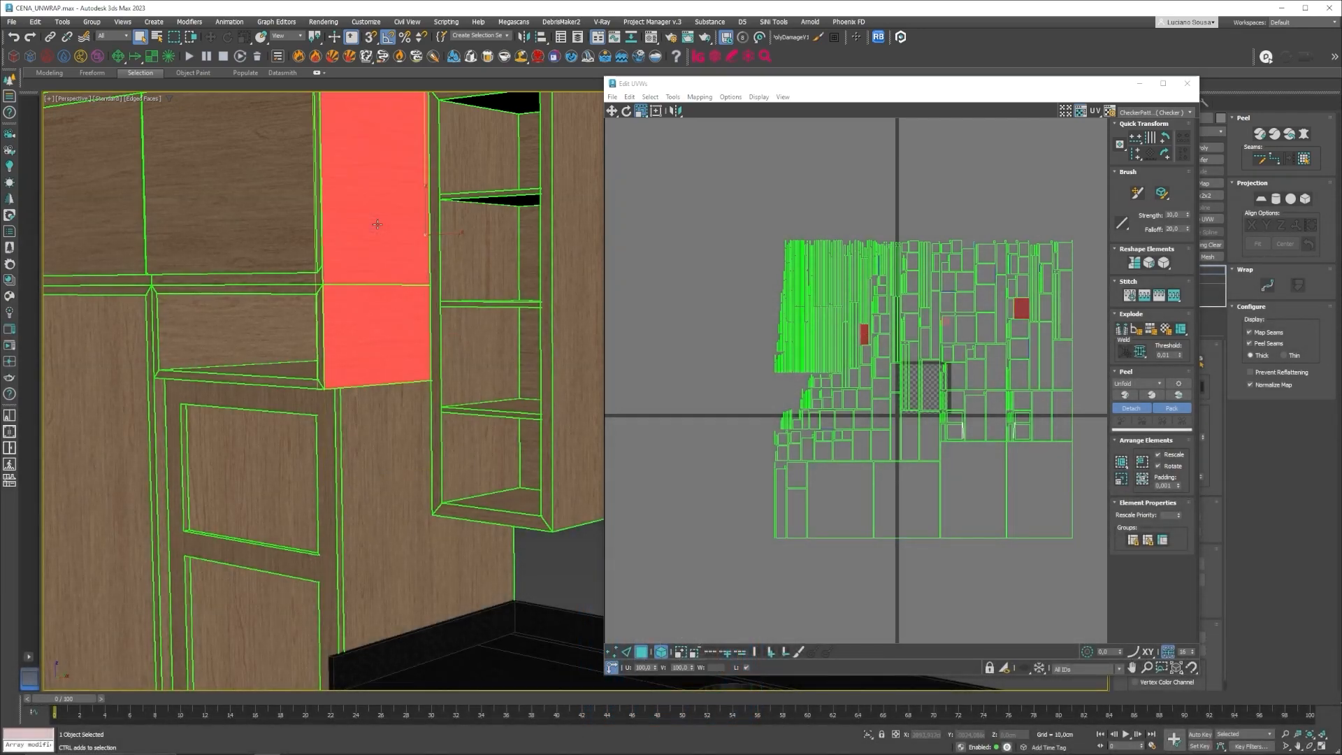
left_click(262, 330, "ctrl")
middle_click_drag(261, 330, 314, 290, "alt")
left_click(373, 330, "ctrl")
scroll(391, 300, "down", 4)
left_click(242, 225, "ctrl")
scroll(241, 224, "down", 2)
scroll(356, 406, "up", 5)
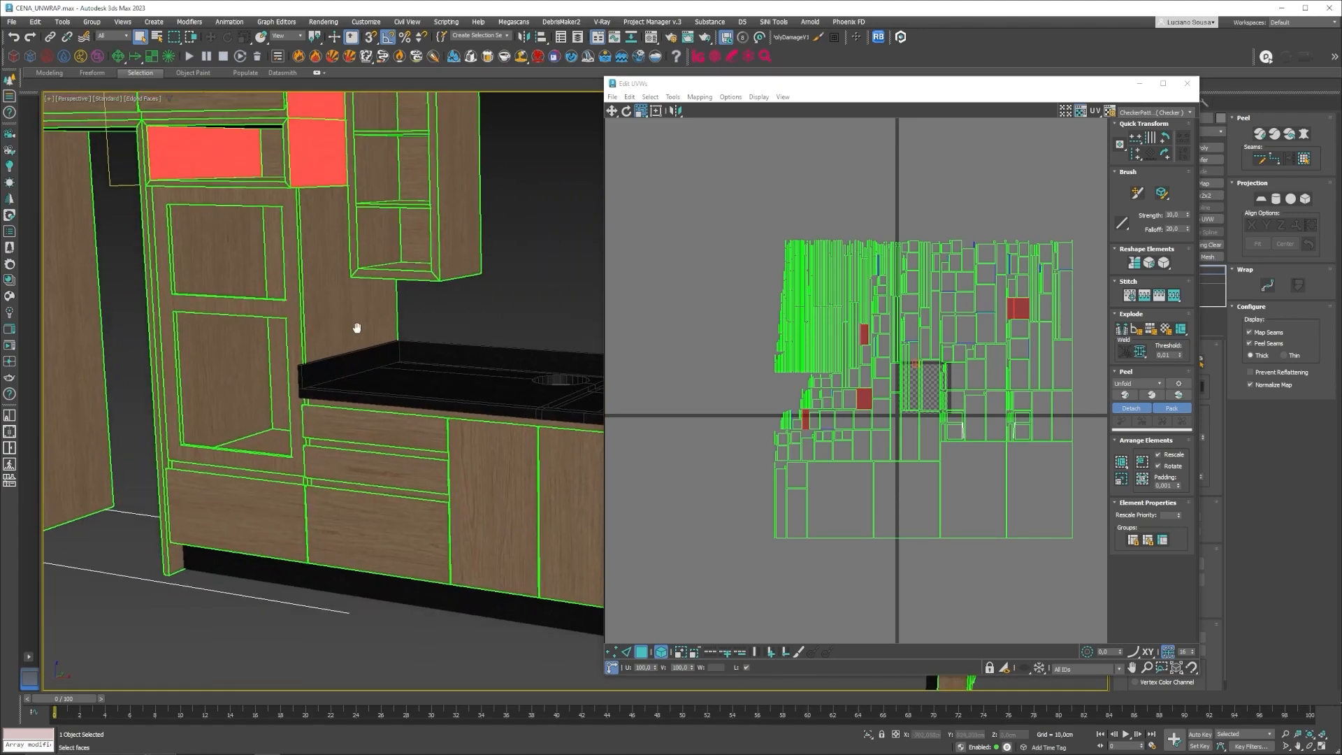
Step: Add the four back faces of the open shelf unit to the face selection
scroll(383, 300, "up", 6)
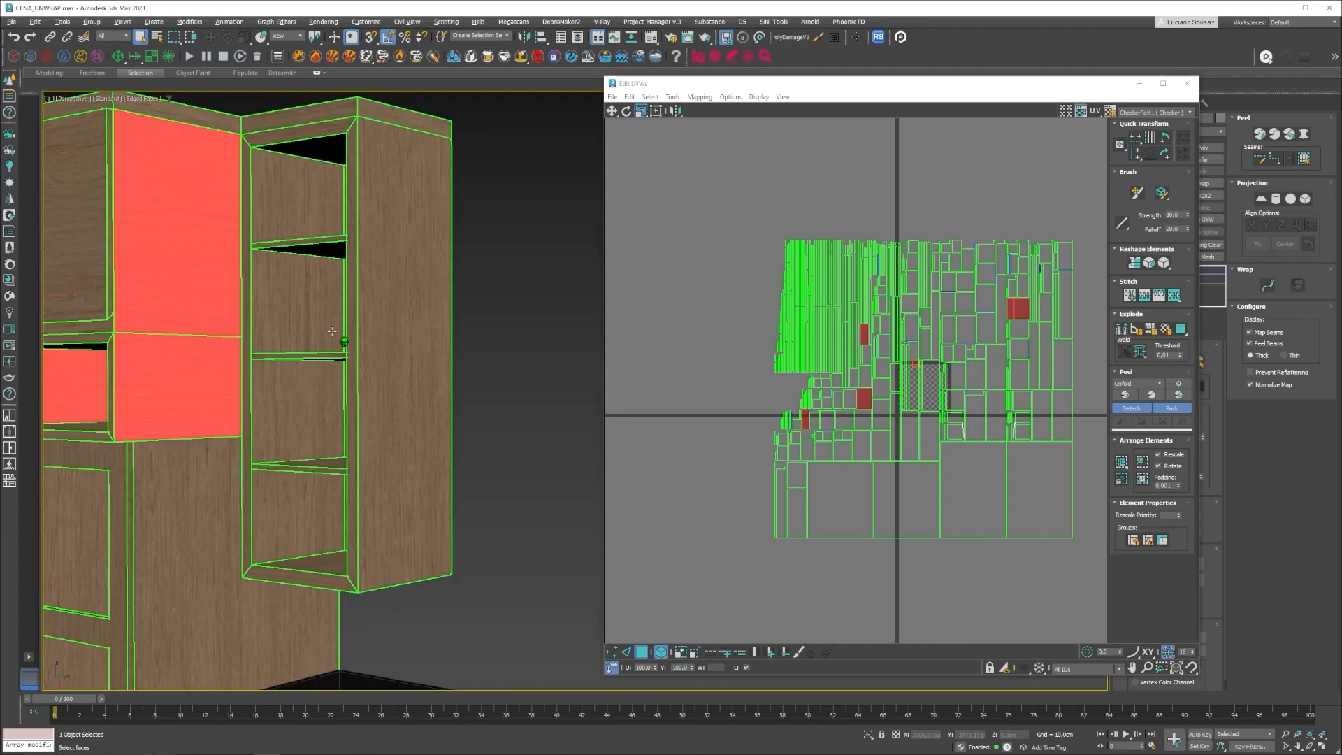
middle_click_drag(413, 333, 311, 337, "alt")
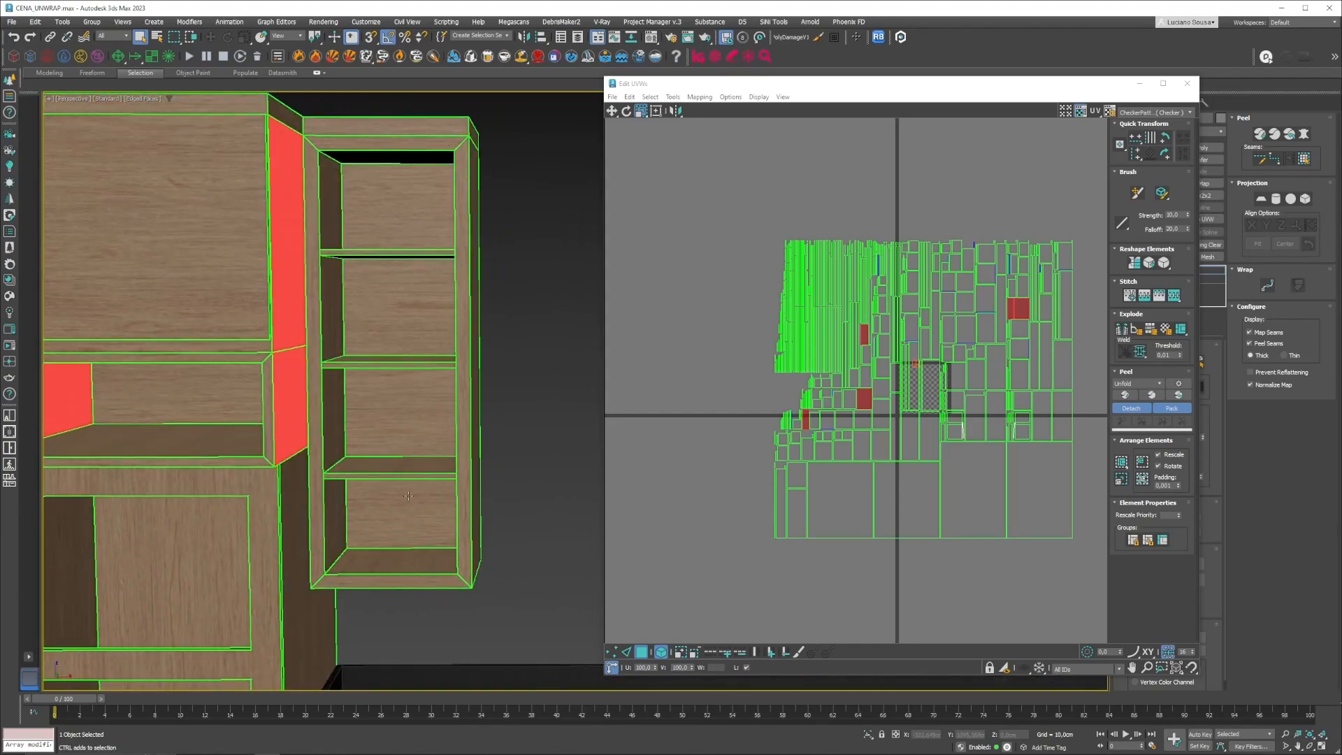
left_click(407, 509, "ctrl")
left_click(407, 415, "ctrl")
left_click(406, 320, "ctrl")
left_click(388, 210, "ctrl")
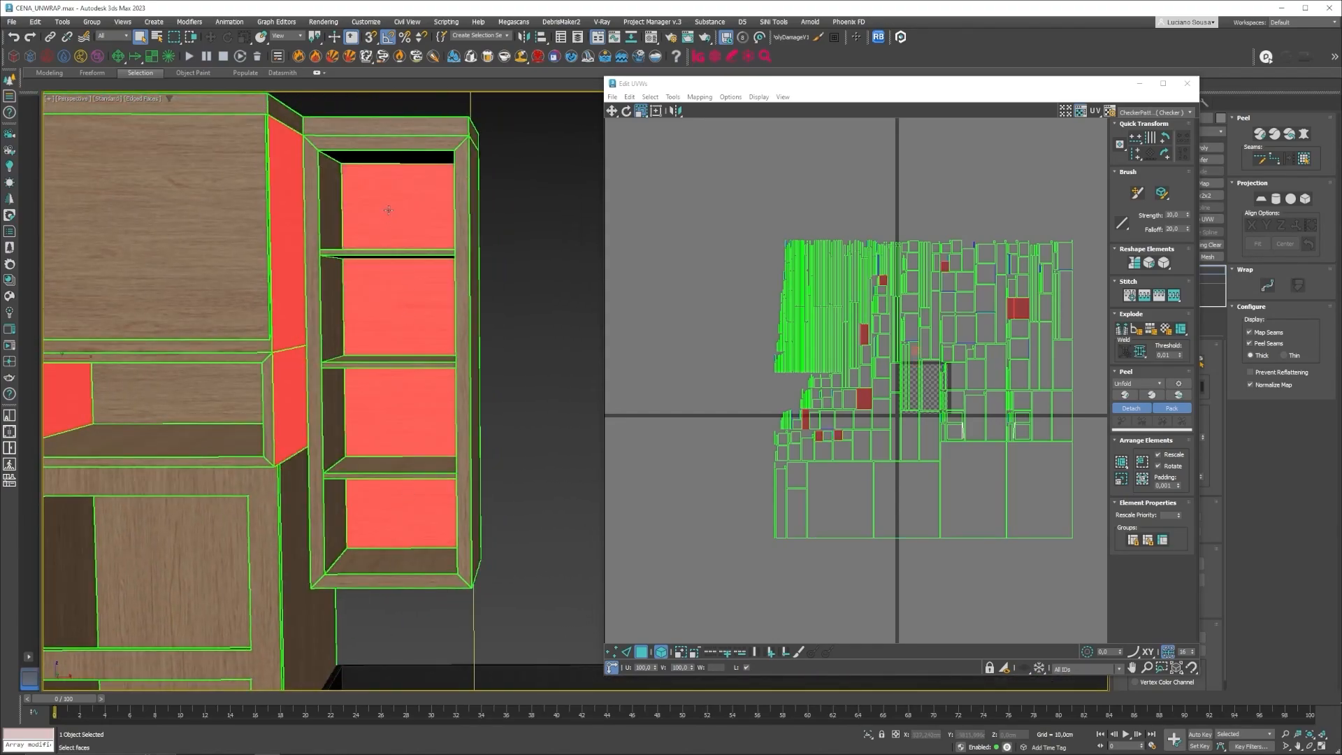
Step: Add the slat fronts, the large wall panel behind the low TV unit and the base cabinets' end panel to the face selection
scroll(389, 210, "down", 5)
middle_click_drag(323, 329, 300, 355, "alt")
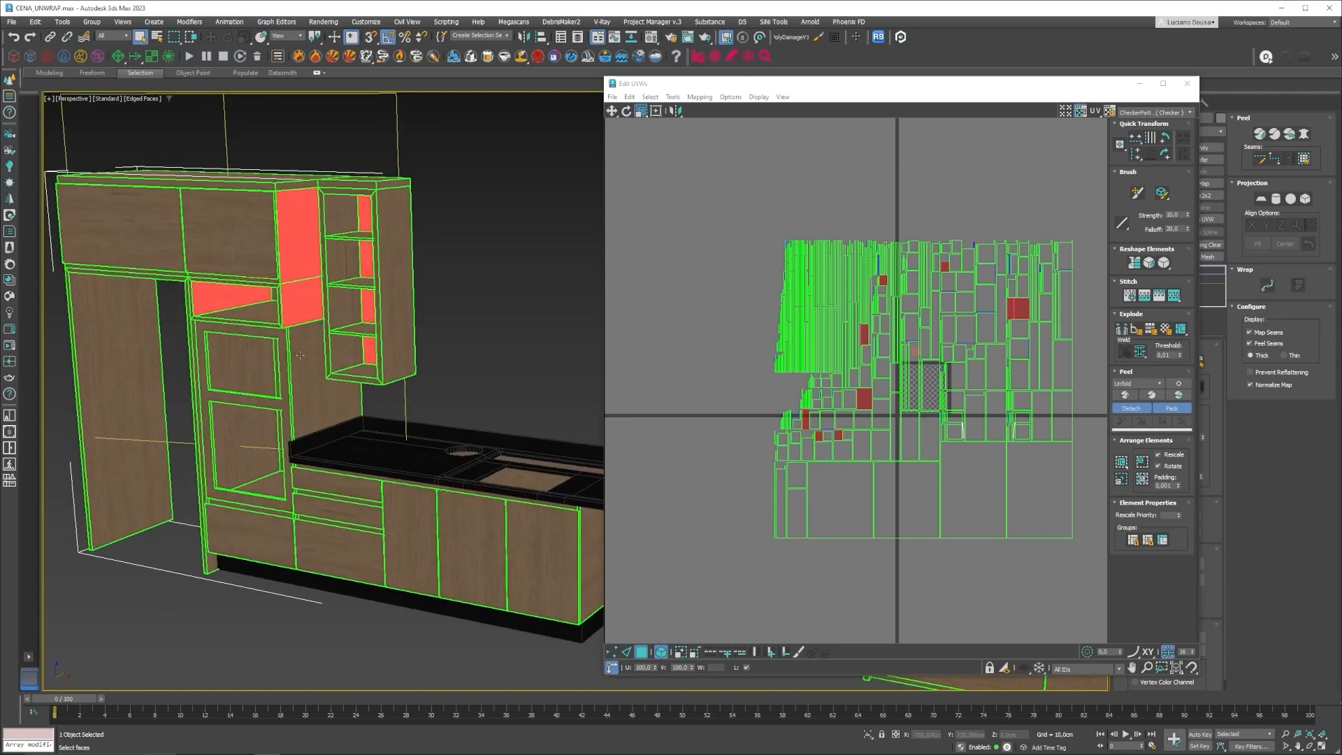
scroll(210, 332, "down", 6)
scroll(339, 286, "up", 12)
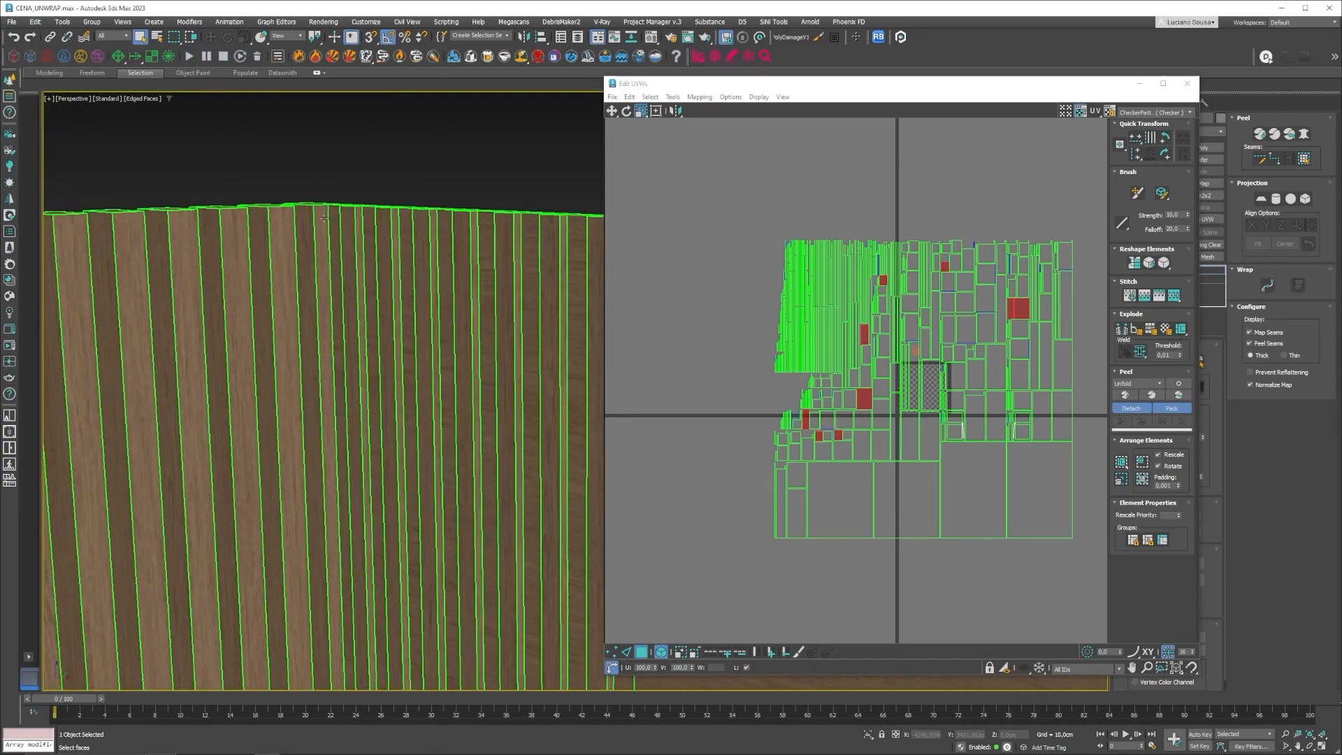
middle_click_drag(315, 217, 215, 300, "alt")
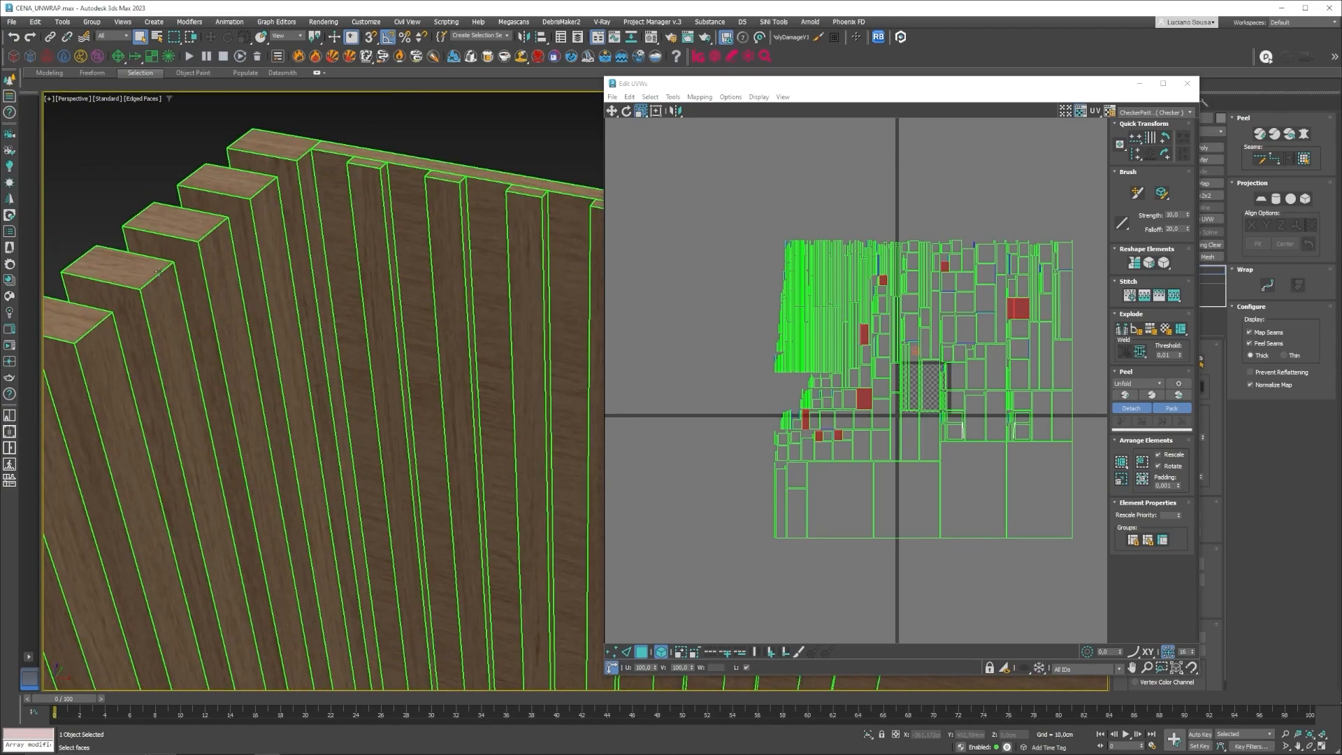
scroll(181, 301, "down", 7)
scroll(332, 260, "up", 5)
middle_click_drag(335, 271, 384, 253, "alt")
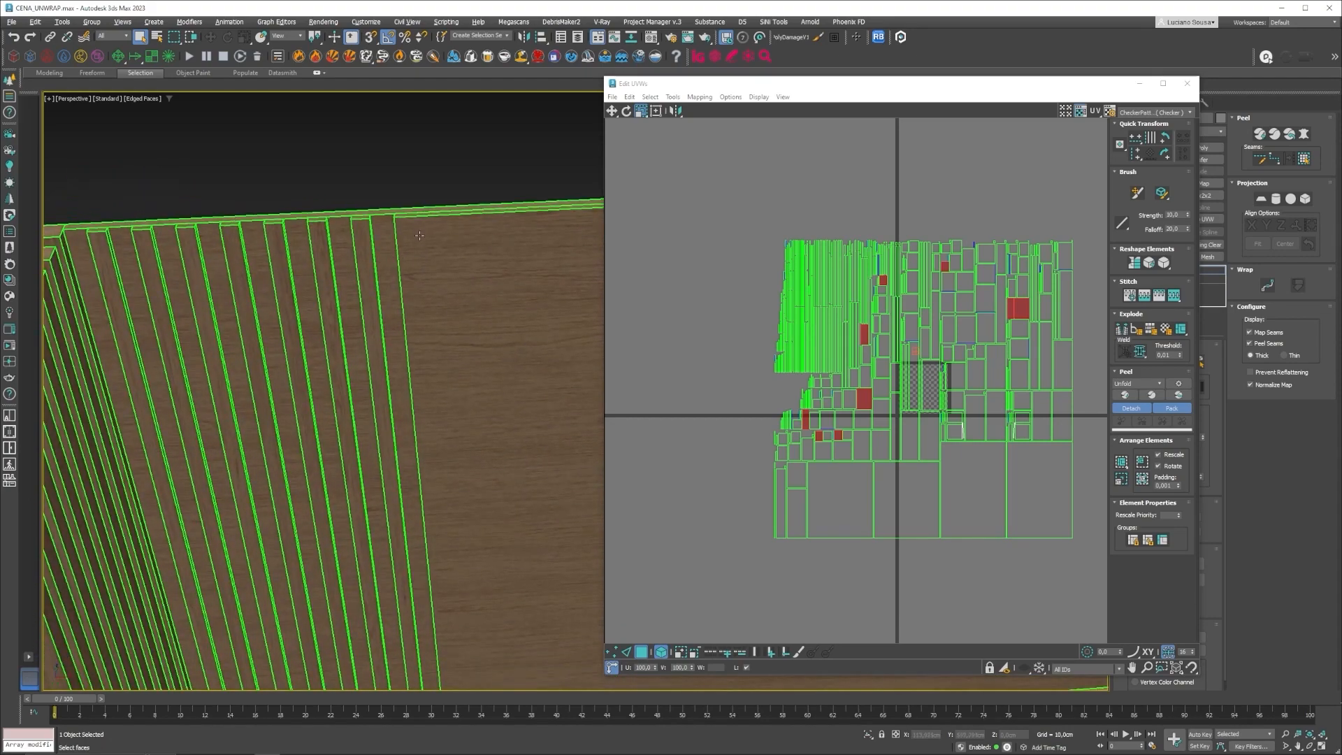
scroll(364, 269, "down", 5)
scroll(365, 271, "up", 5)
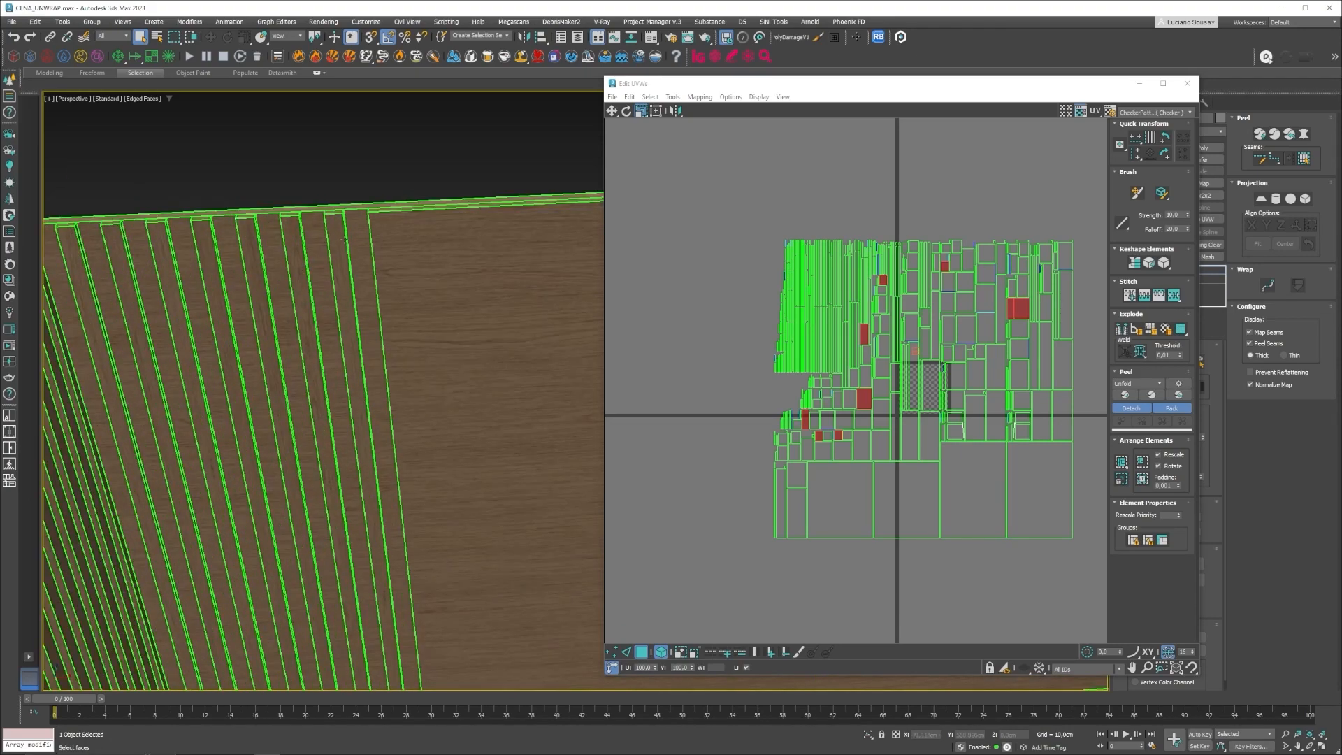
left_click(365, 240, "ctrl")
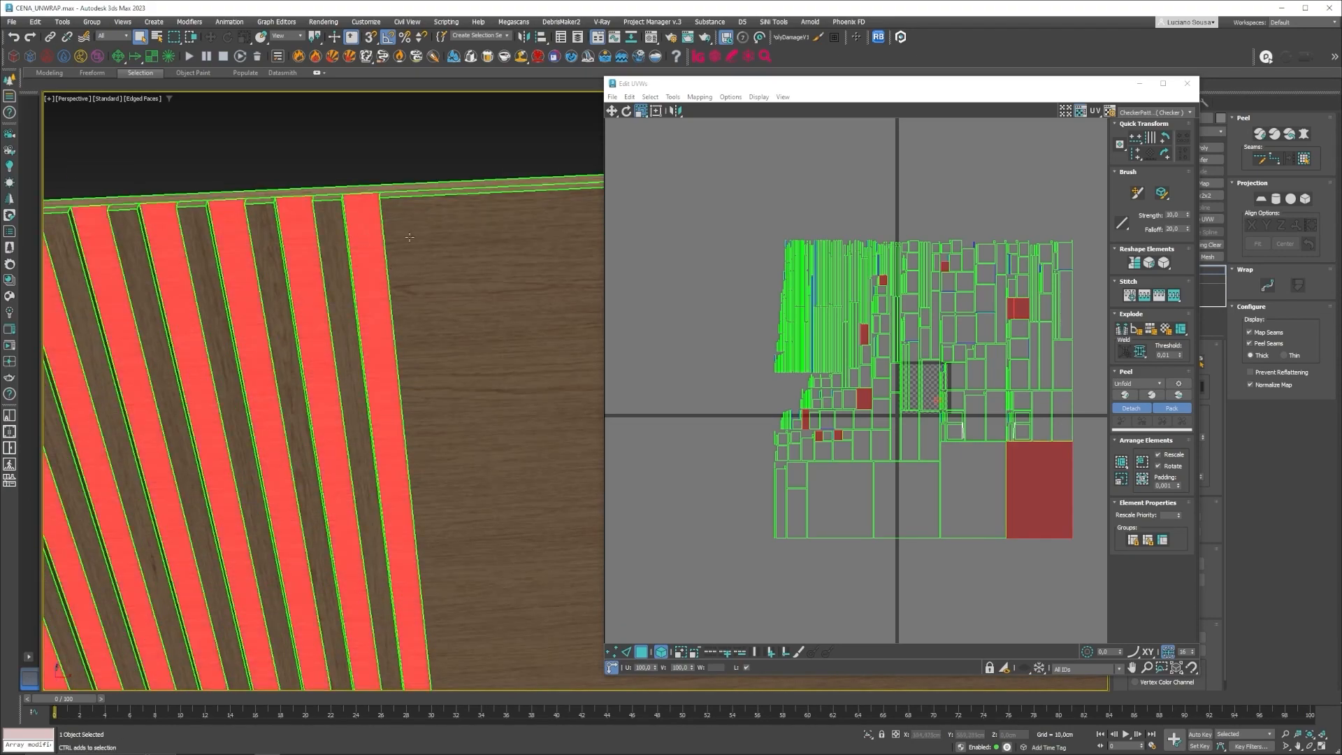
left_click(402, 241, "ctrl")
scroll(392, 252, "down", 7)
middle_click_drag(356, 255, 293, 304, "alt")
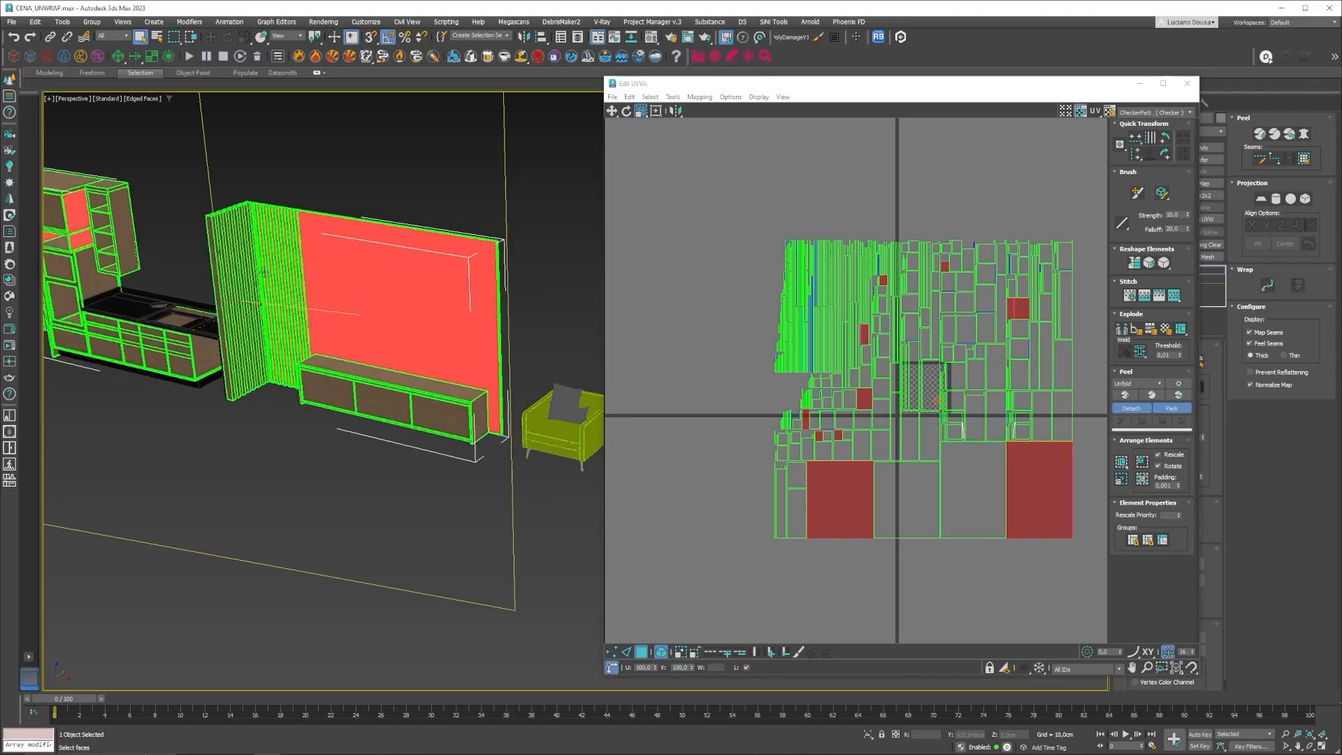
middle_click_drag(262, 273, 284, 276)
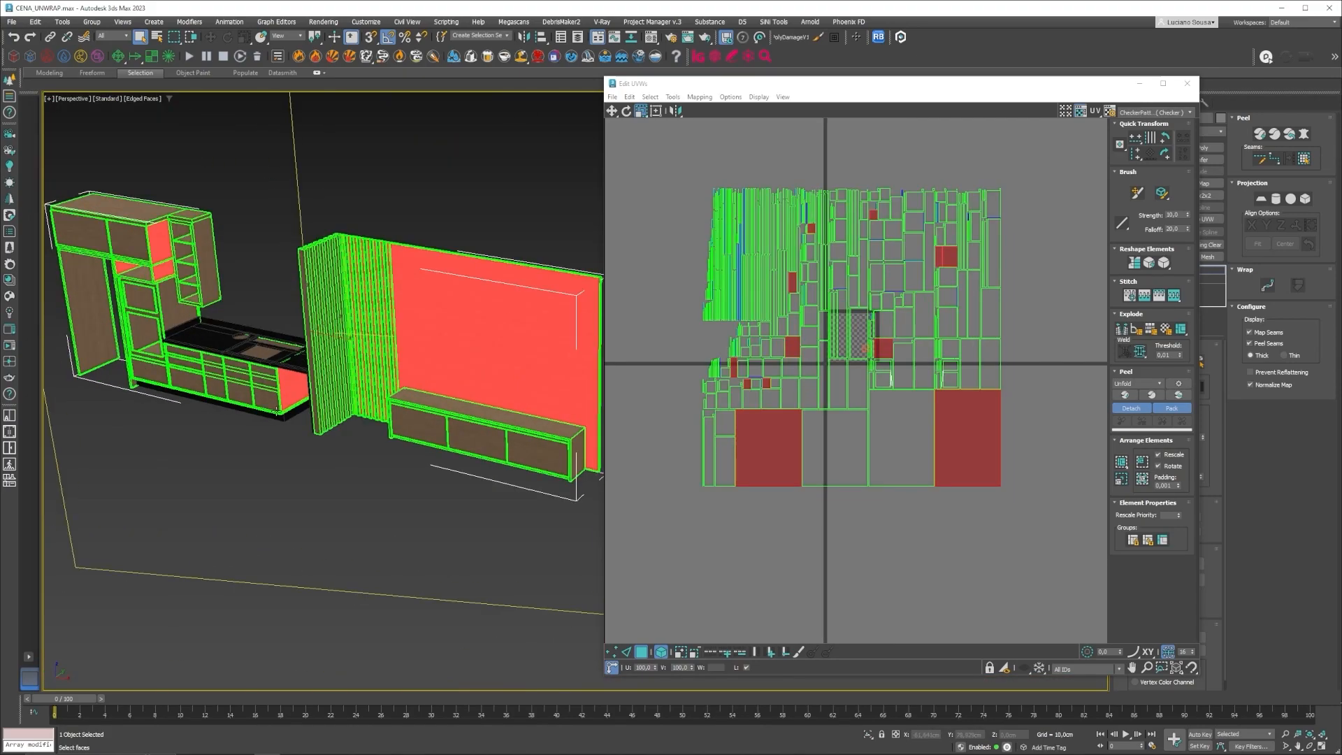
Step: Rotate the selected UV clusters by 90 degrees to turn their wood grain, and clear the selection
scroll(327, 390, "up", 5)
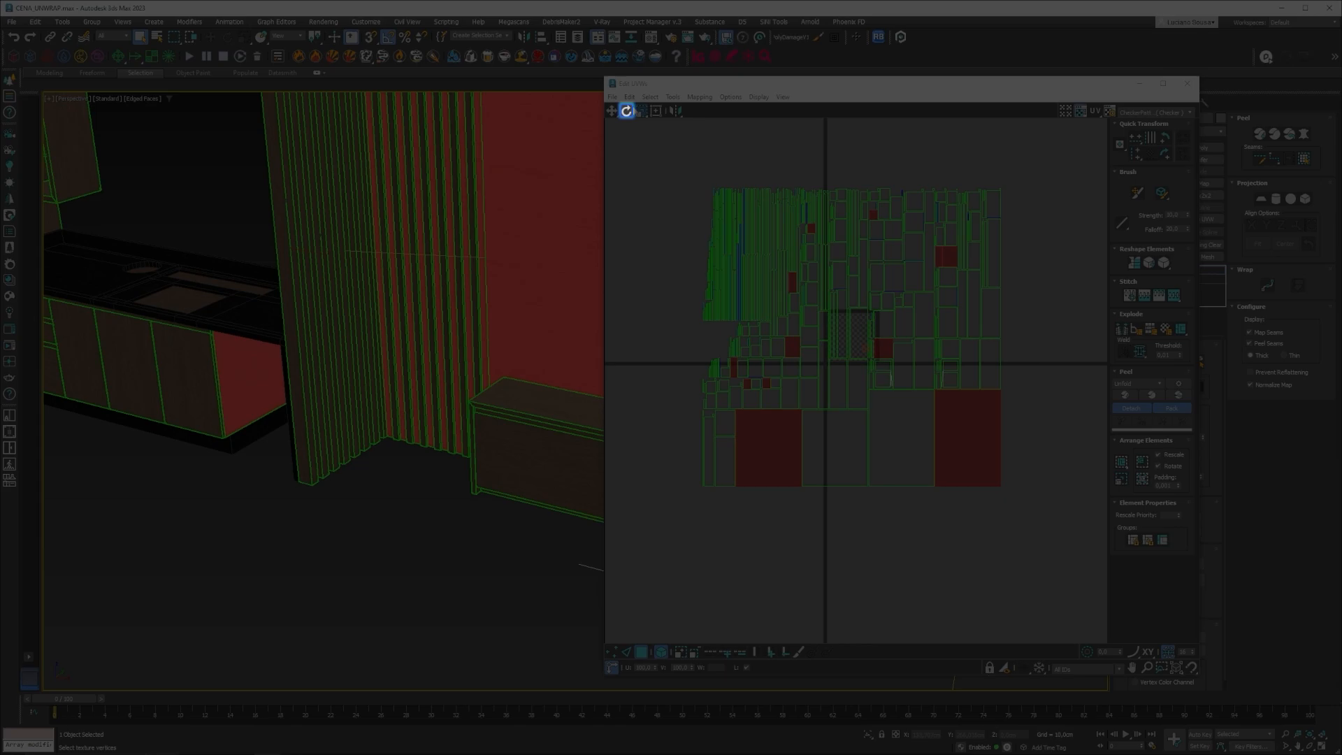
left_click(627, 110)
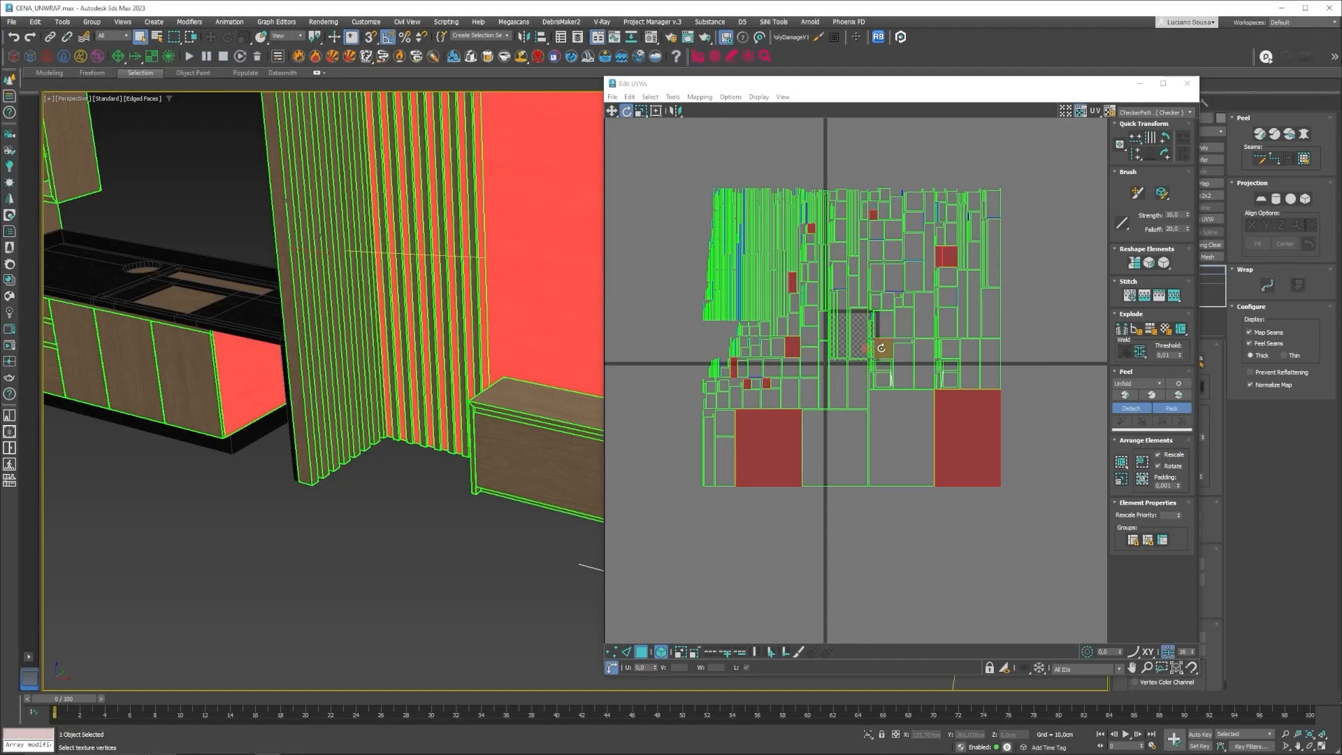
left_click_drag(882, 348, 864, 323)
scroll(430, 418, "down", 5)
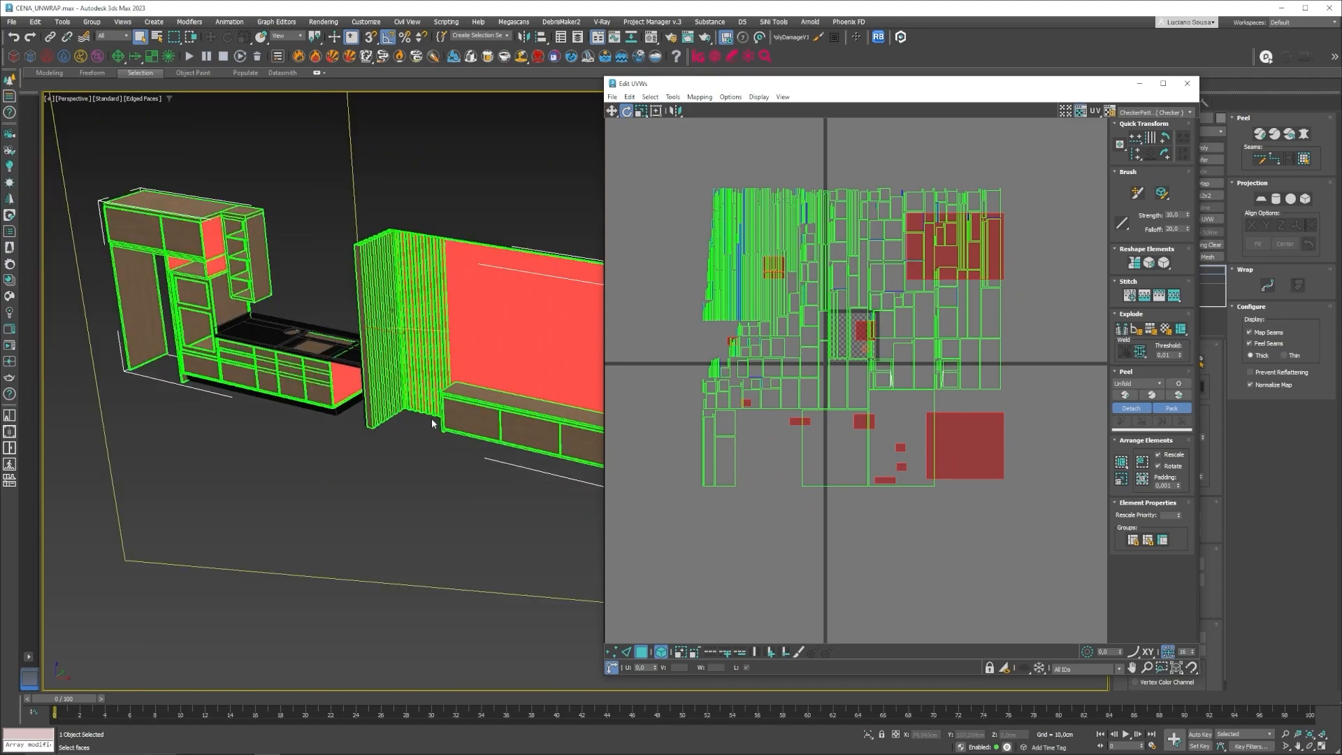
left_click(437, 454)
Step: Check the grain direction on the kitchen cabinets, then close the UV editor and deselect the furniture object
scroll(208, 268, "up", 6)
middle_click_drag(207, 268, 350, 350, "alt")
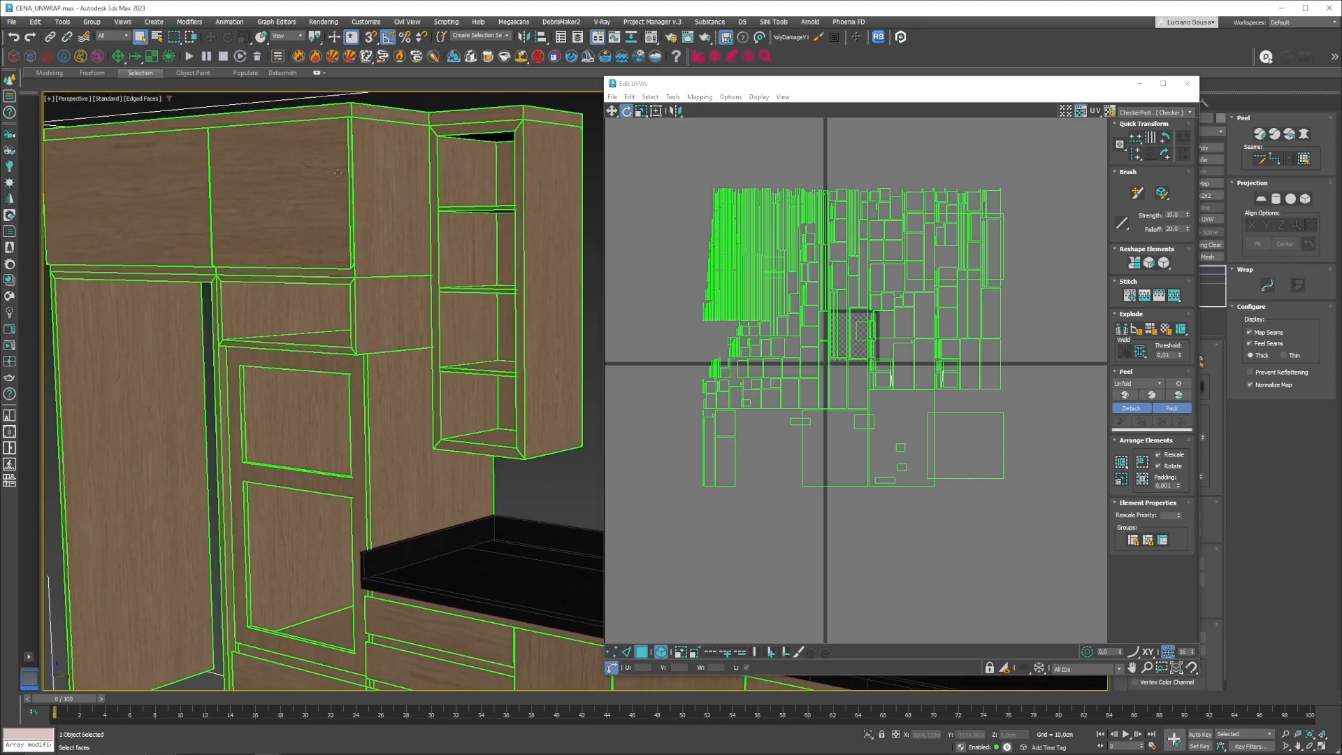
scroll(282, 225, "down", 3)
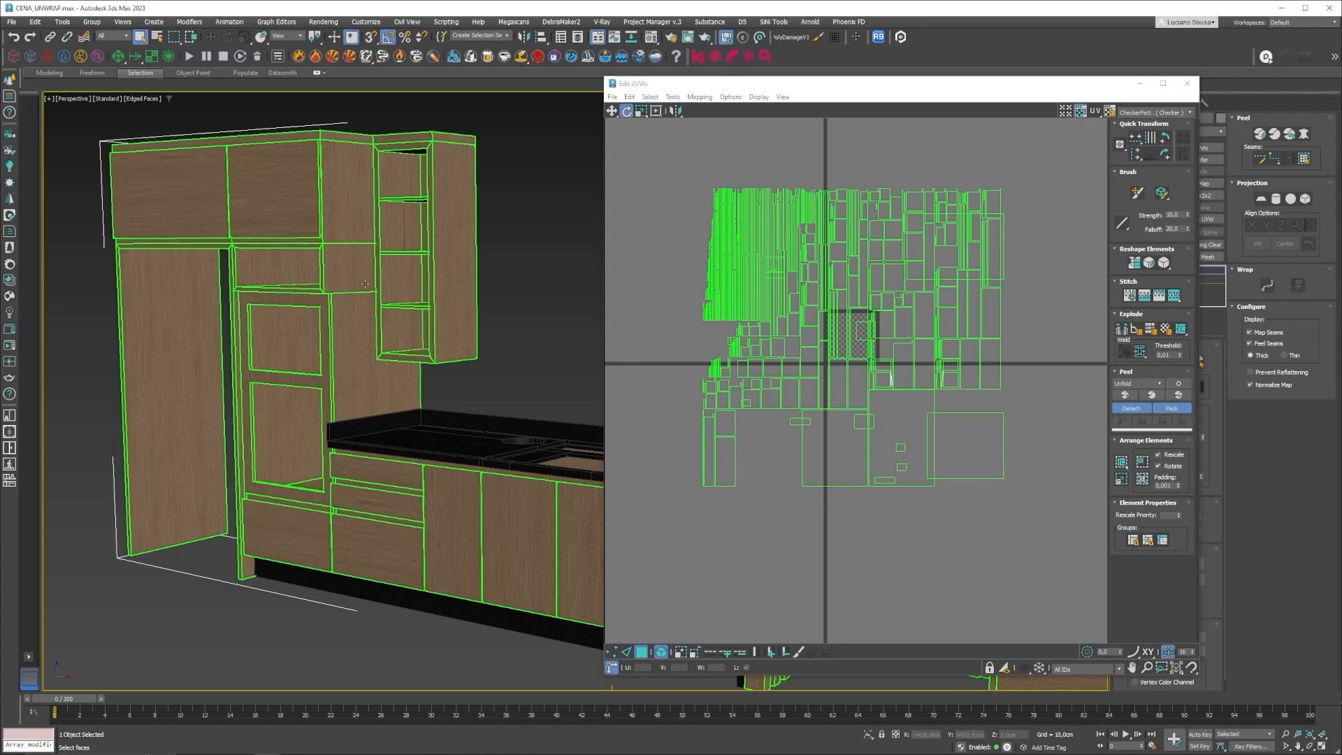
scroll(341, 318, "down", 4)
scroll(210, 220, "up", 4)
middle_click_drag(192, 215, 229, 238, "alt")
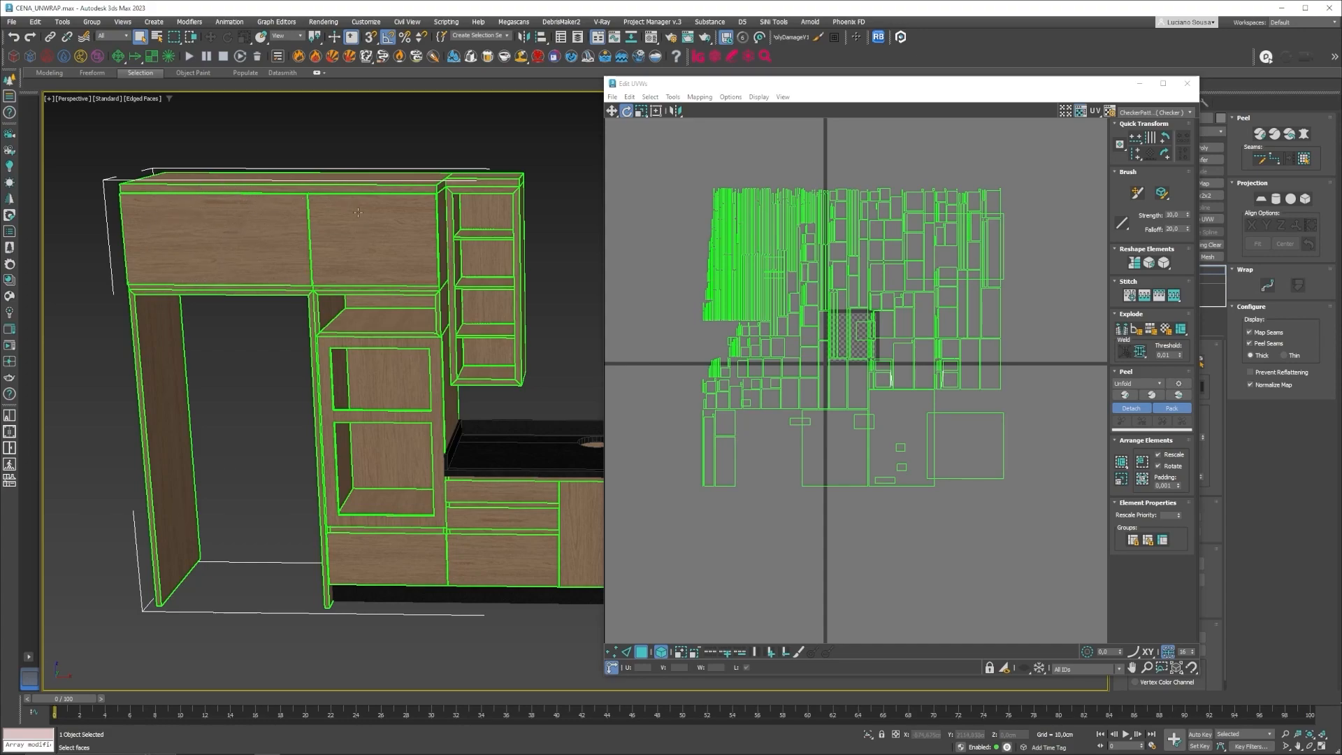
left_click(1188, 86)
left_click(1168, 365)
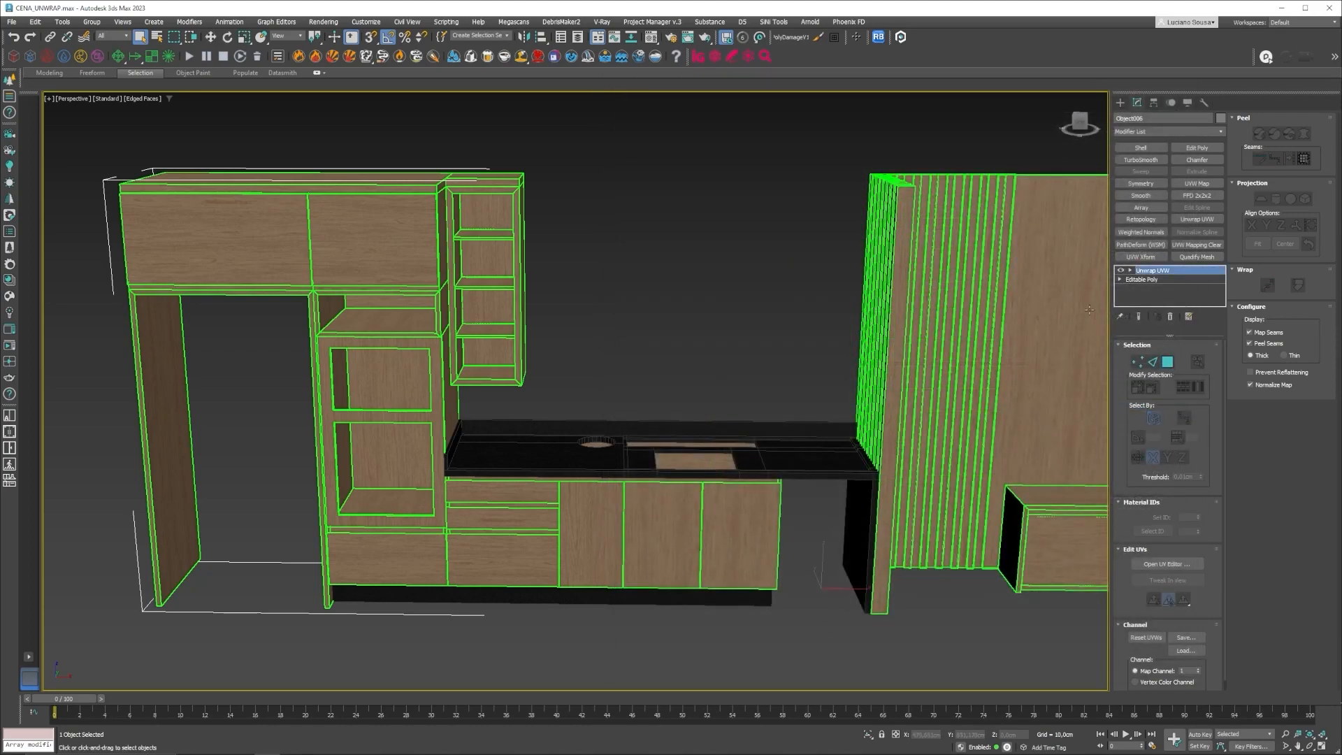
scroll(670, 365, "down", 3)
middle_click_drag(386, 288, 419, 310, "alt")
left_click(388, 391)
Step: Create a box about 74 cm long, 59 cm wide and 65 cm high on the floor in front of the kitchen
scroll(388, 391, "up", 4)
middle_click_drag(224, 371, 391, 395, "alt")
scroll(362, 478, "down", 3)
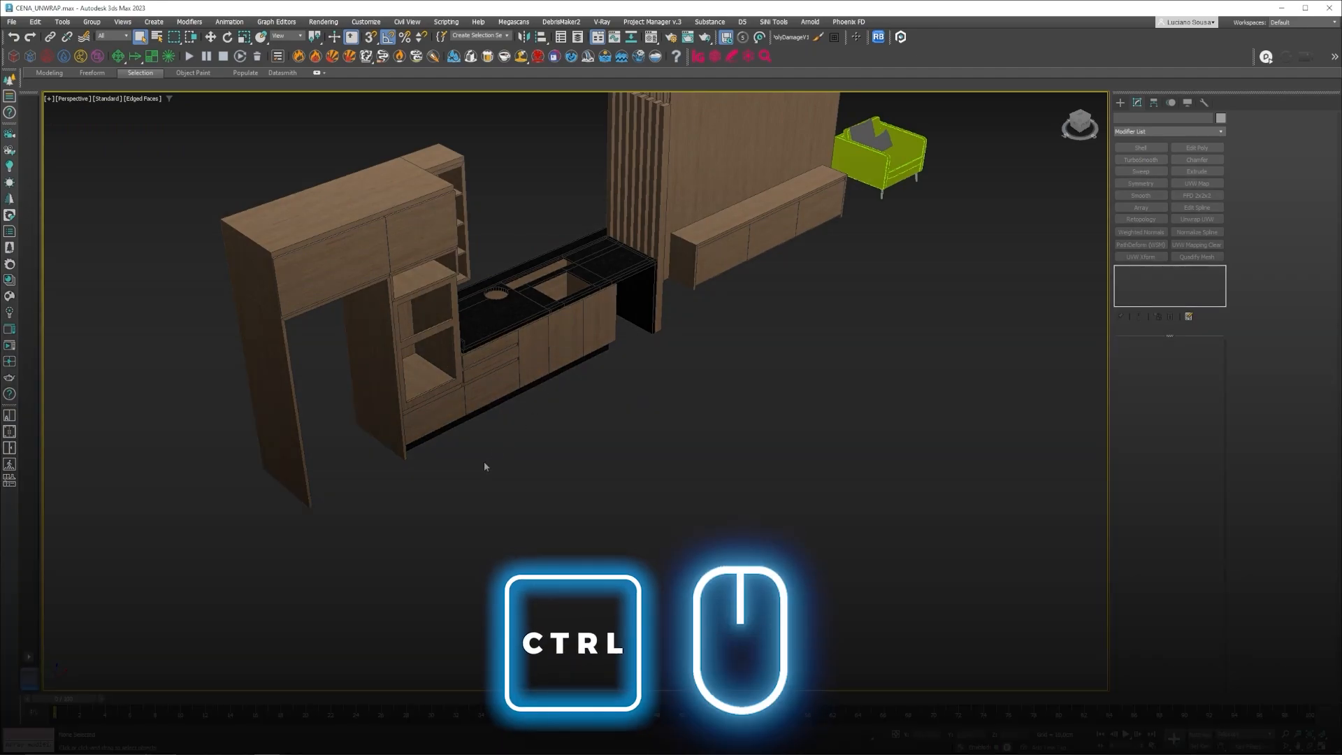
right_click(511, 443, "ctrl")
left_click(539, 425)
left_click_drag(274, 557, 375, 571)
left_click_drag(503, 560, 510, 554)
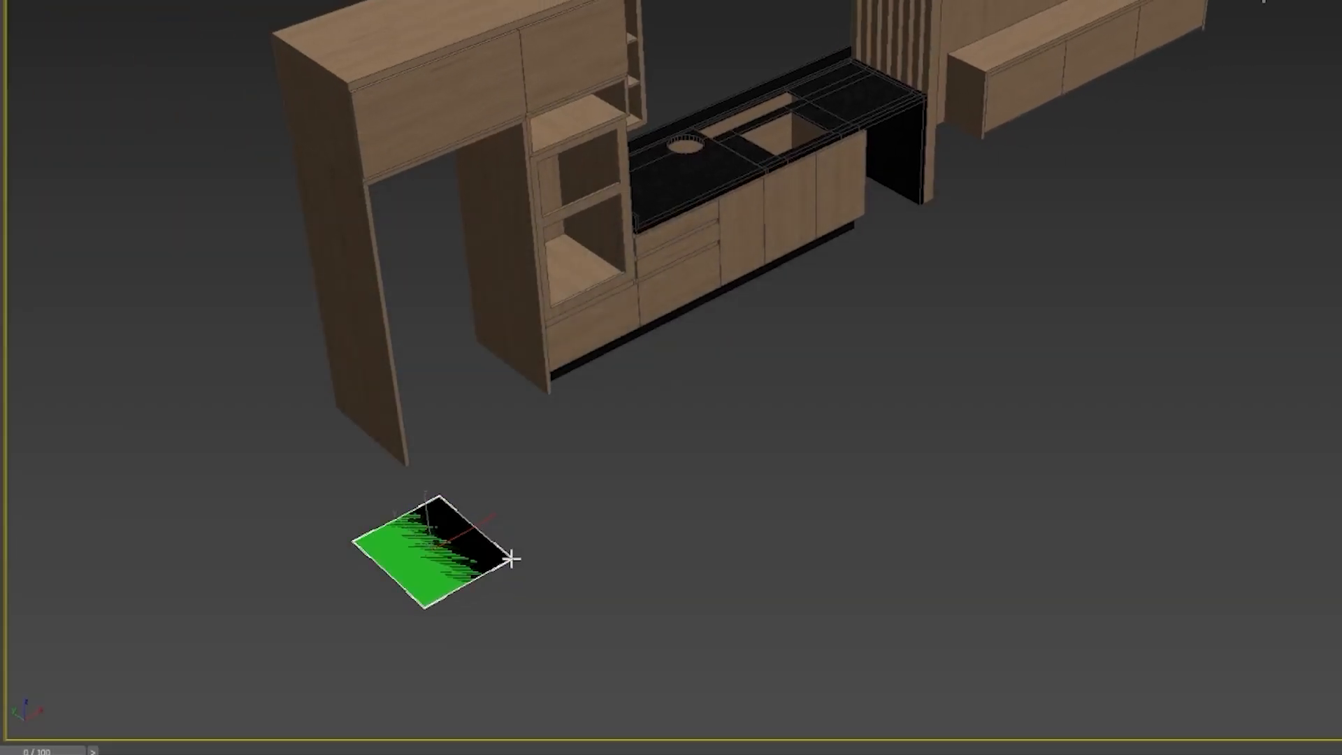
left_click(503, 440)
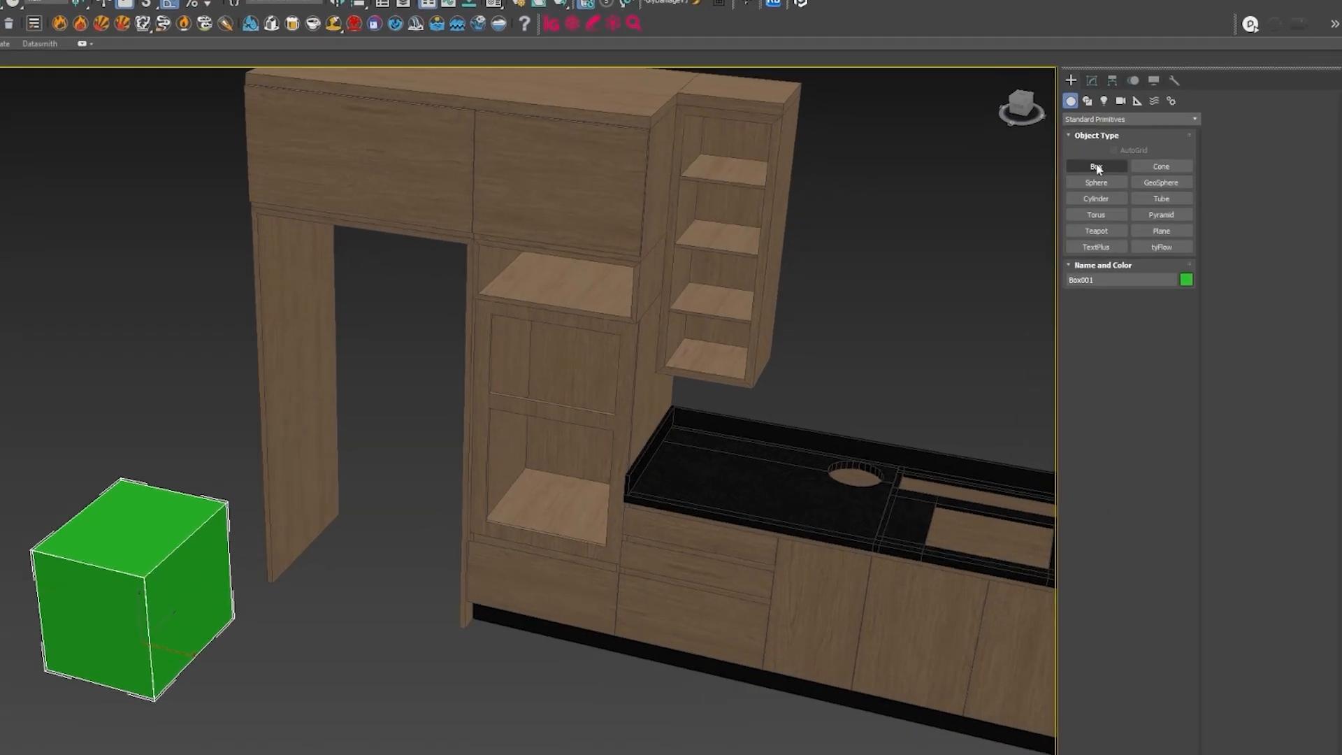
Step: Apply a UVW Map modifier to the box and set its mapping type to Box
left_click(1137, 102)
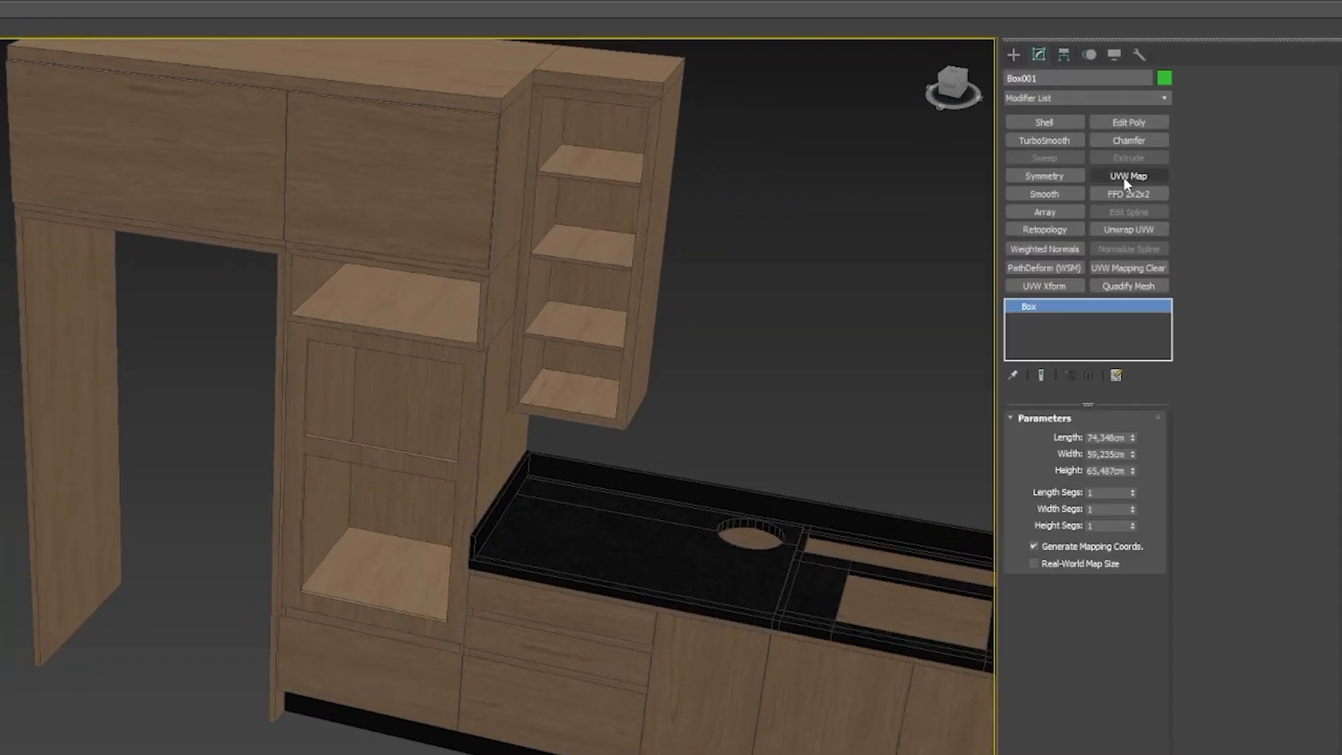
left_click(1130, 175)
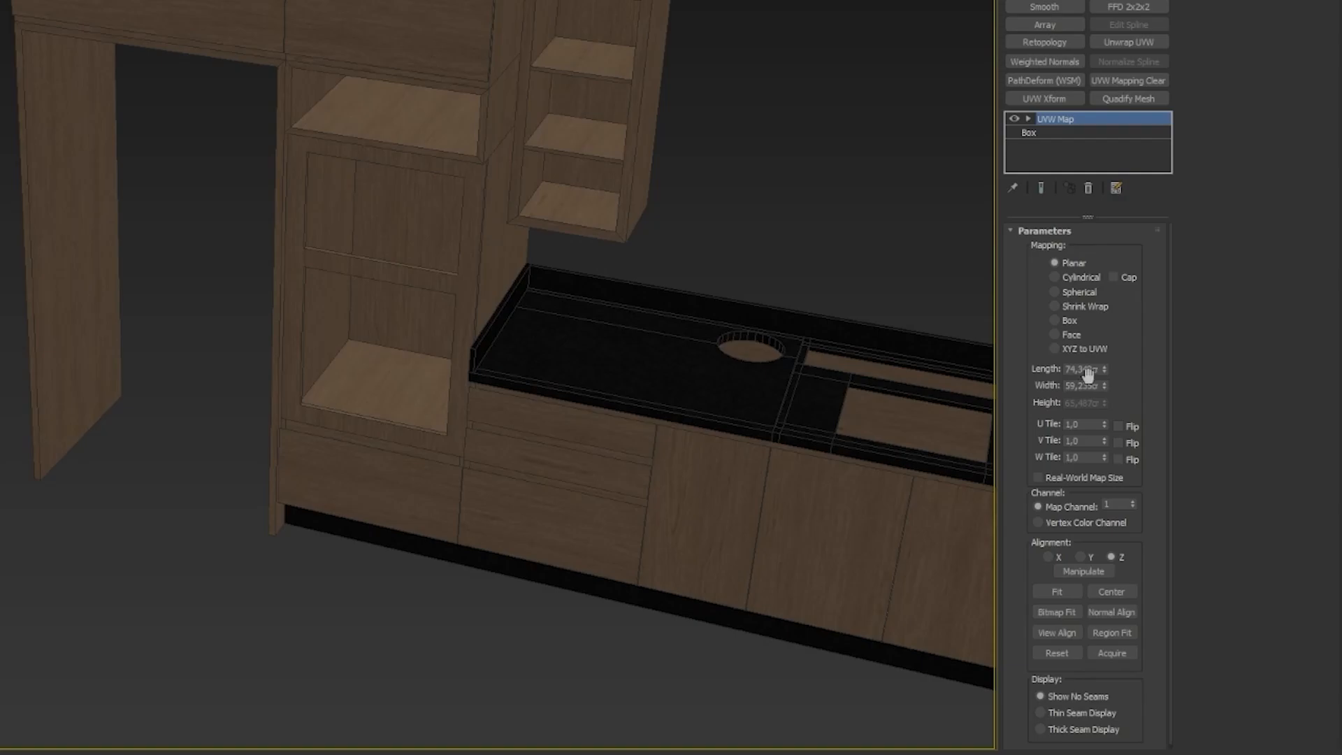
left_click(1052, 506)
Step: Set the length, width and height of the box's UVW mapping to 100 cm each
double_click(1093, 371)
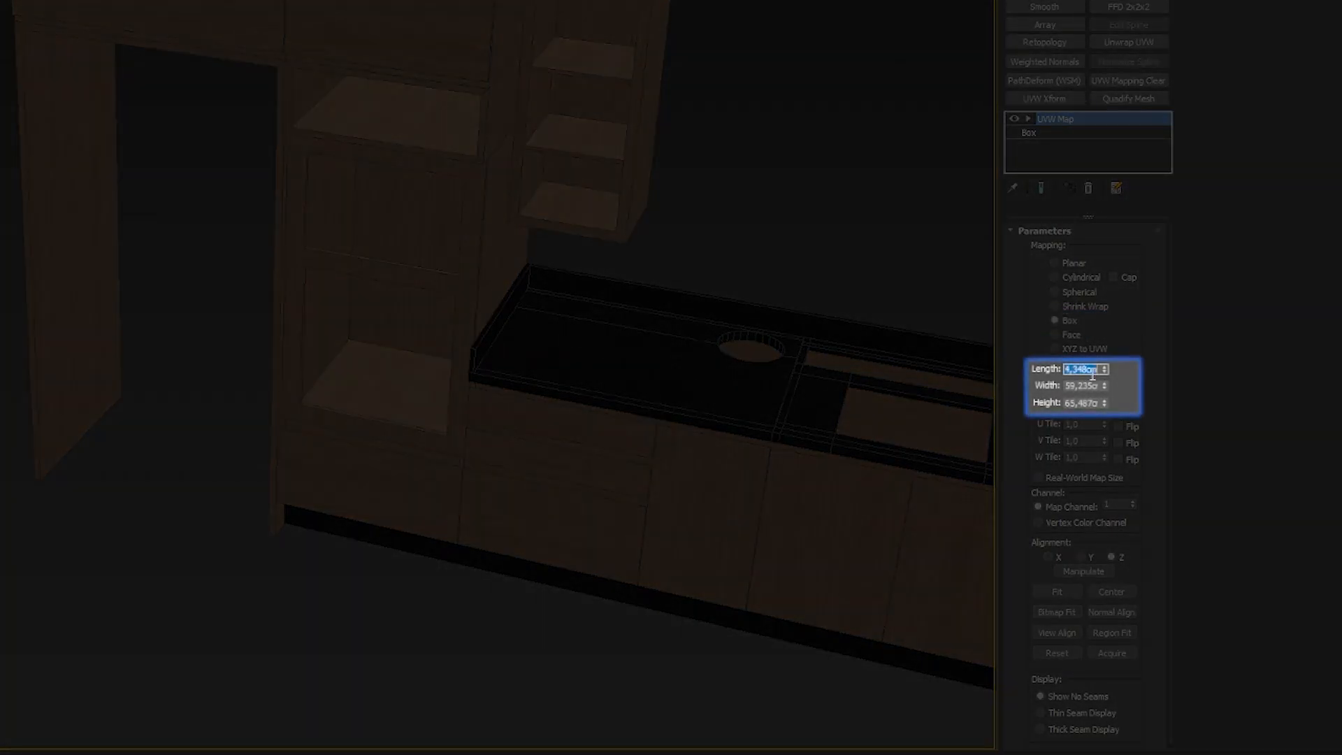
type("1")
key("Tab")
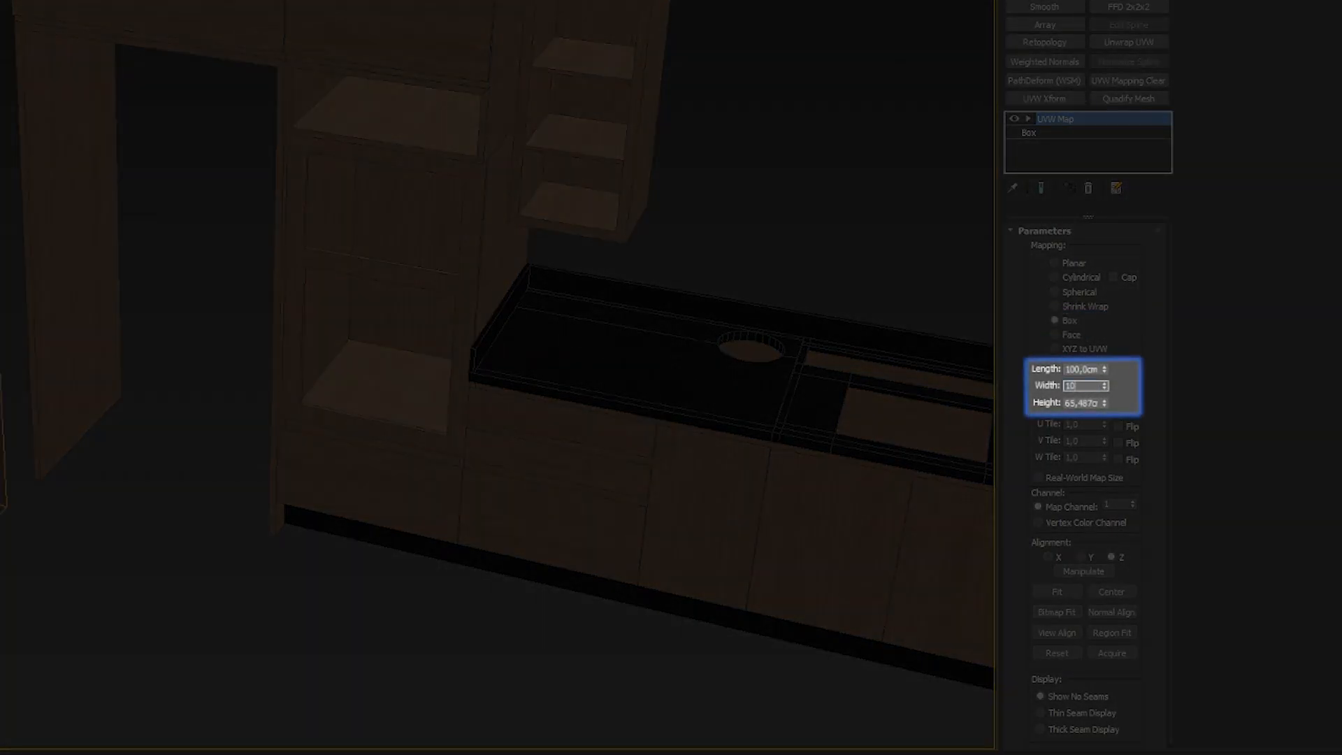
type("100")
key("Tab")
type("100")
key("Return")
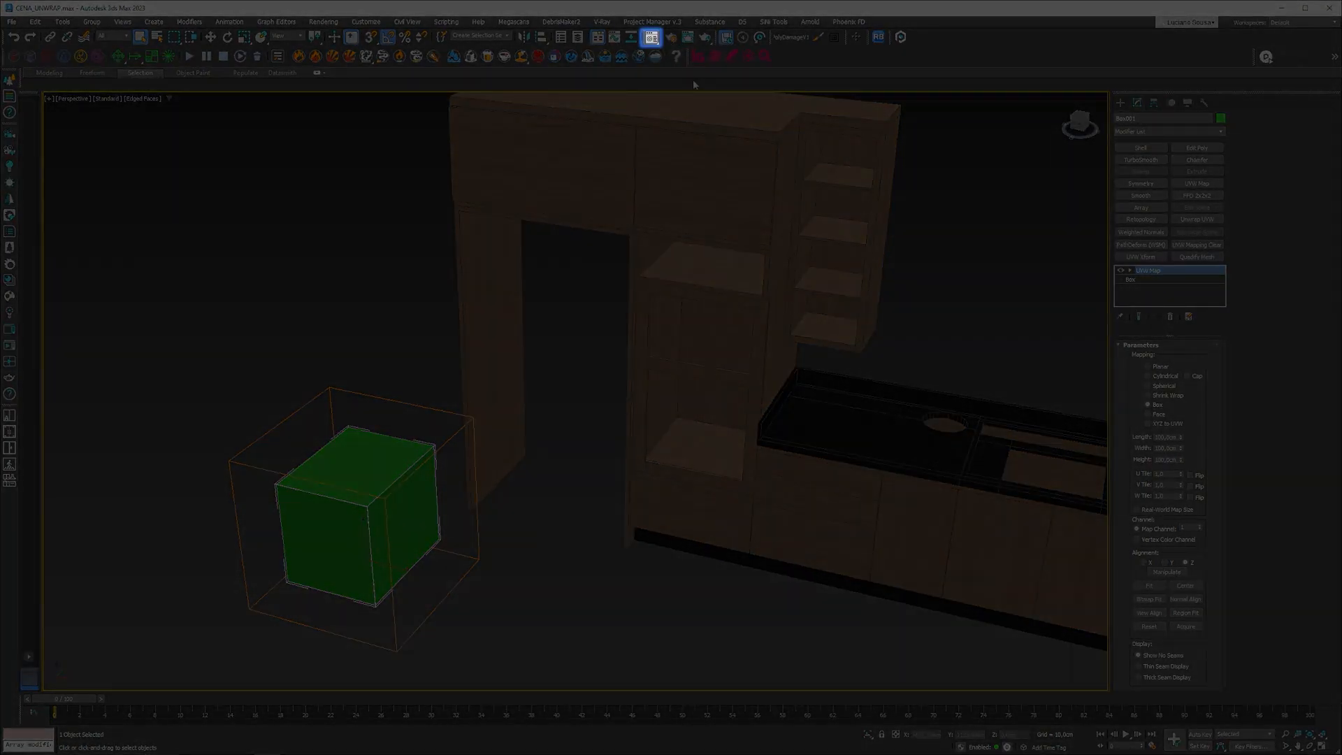
Step: Inspect the checker material's base color map in the Material Editor, assign the material to the box and deselect it
left_click(651, 38)
left_click(956, 143)
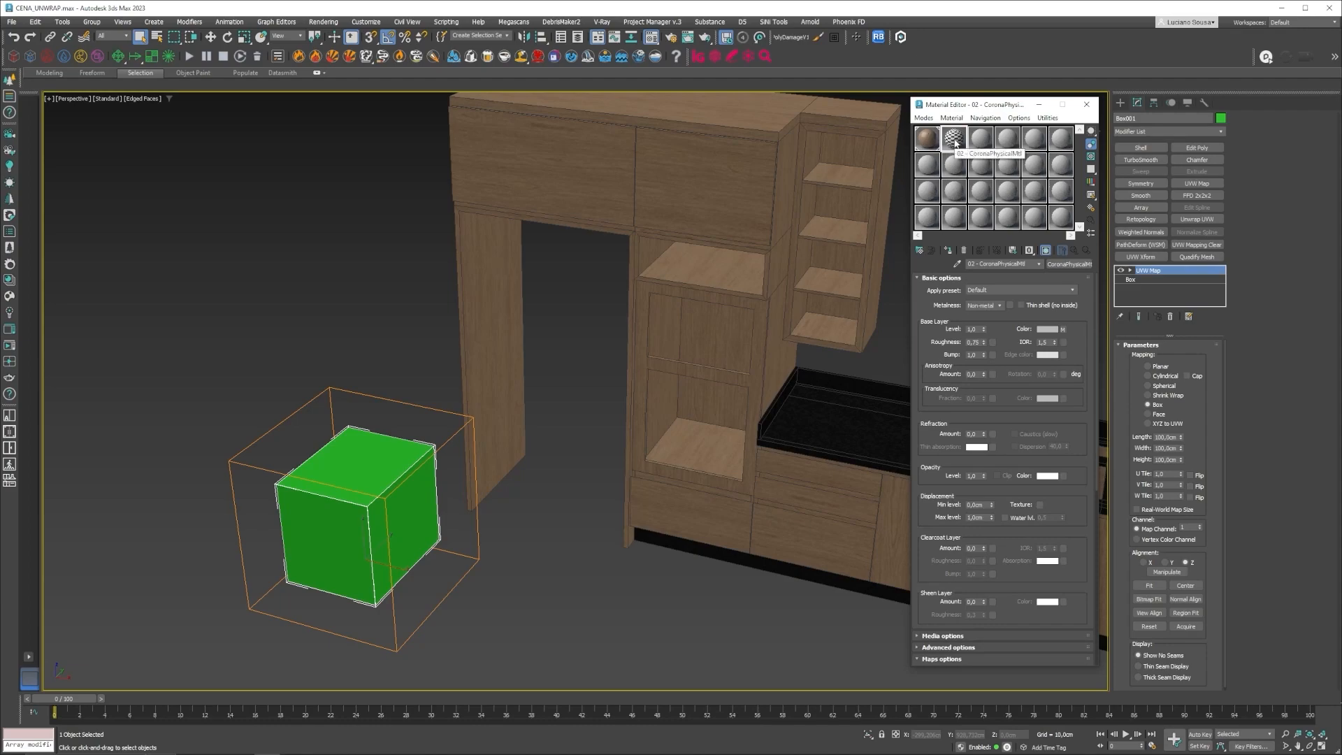
left_click(1062, 329)
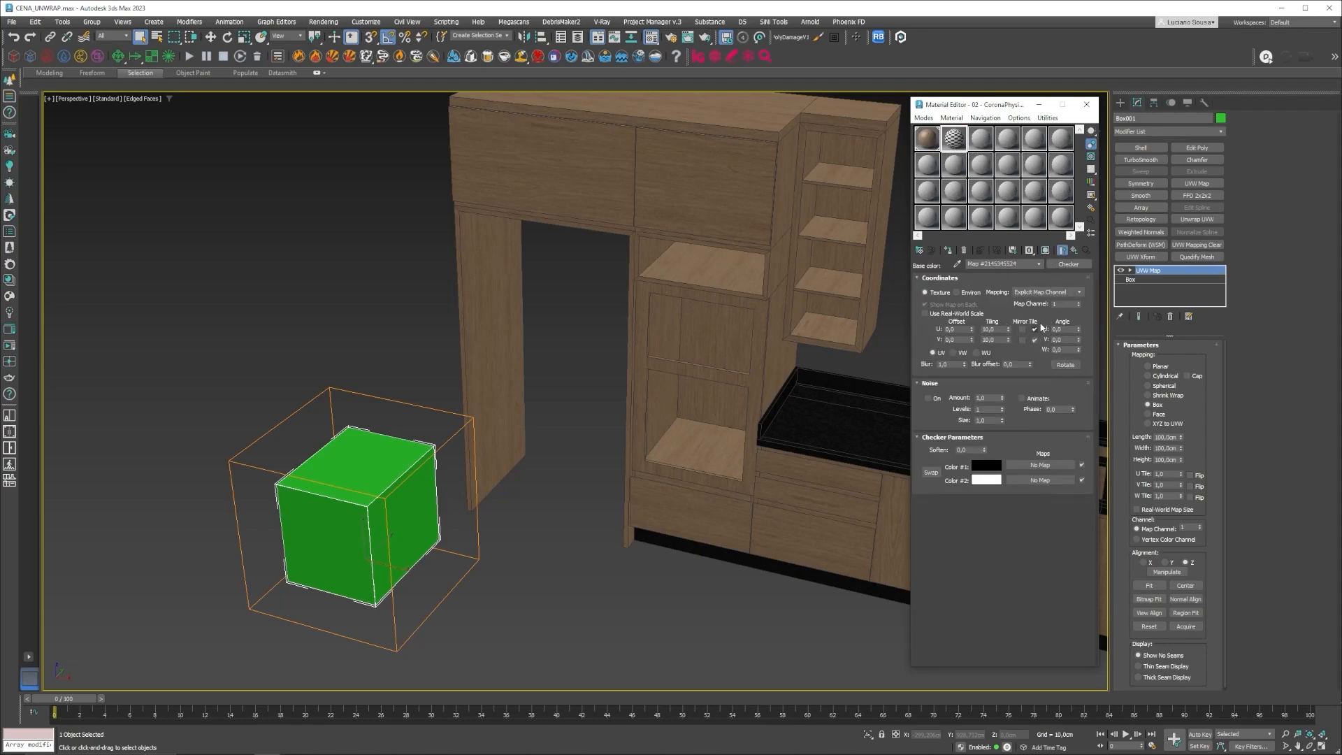
left_click(1063, 250)
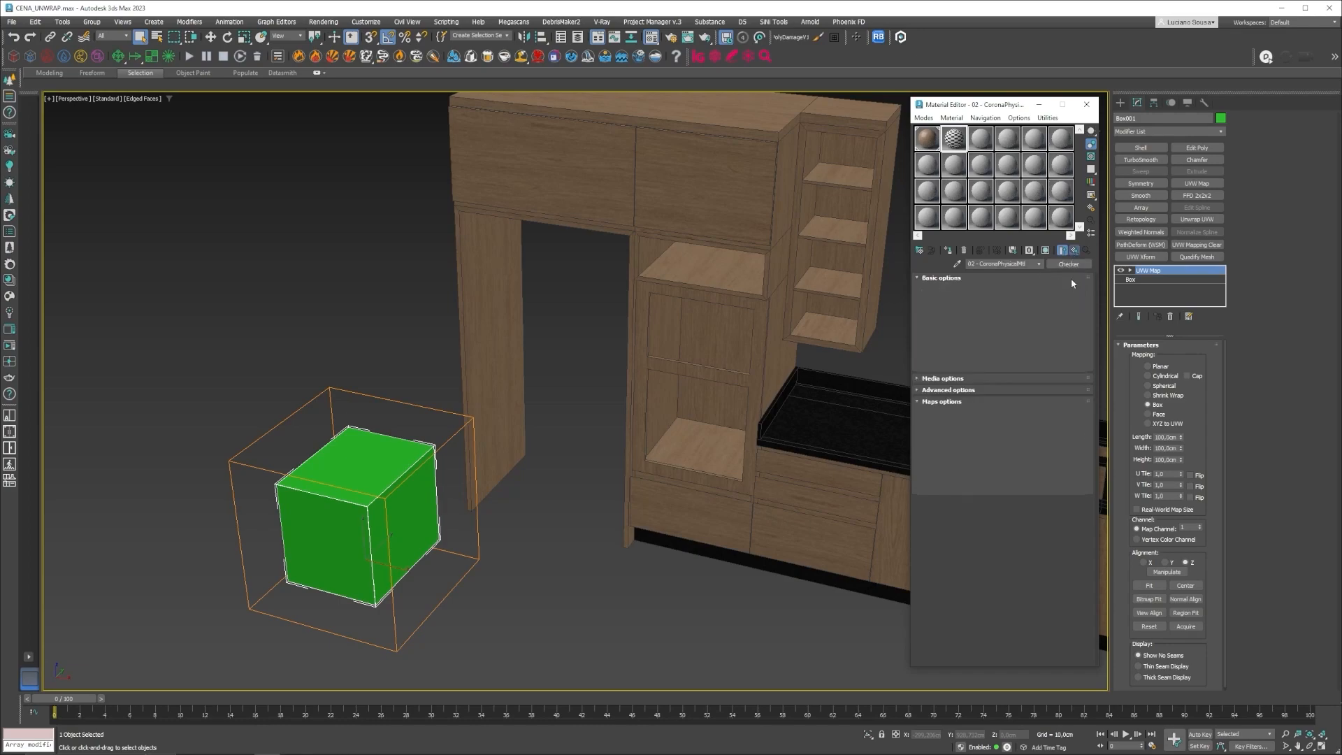
left_click(948, 251)
left_click(527, 545)
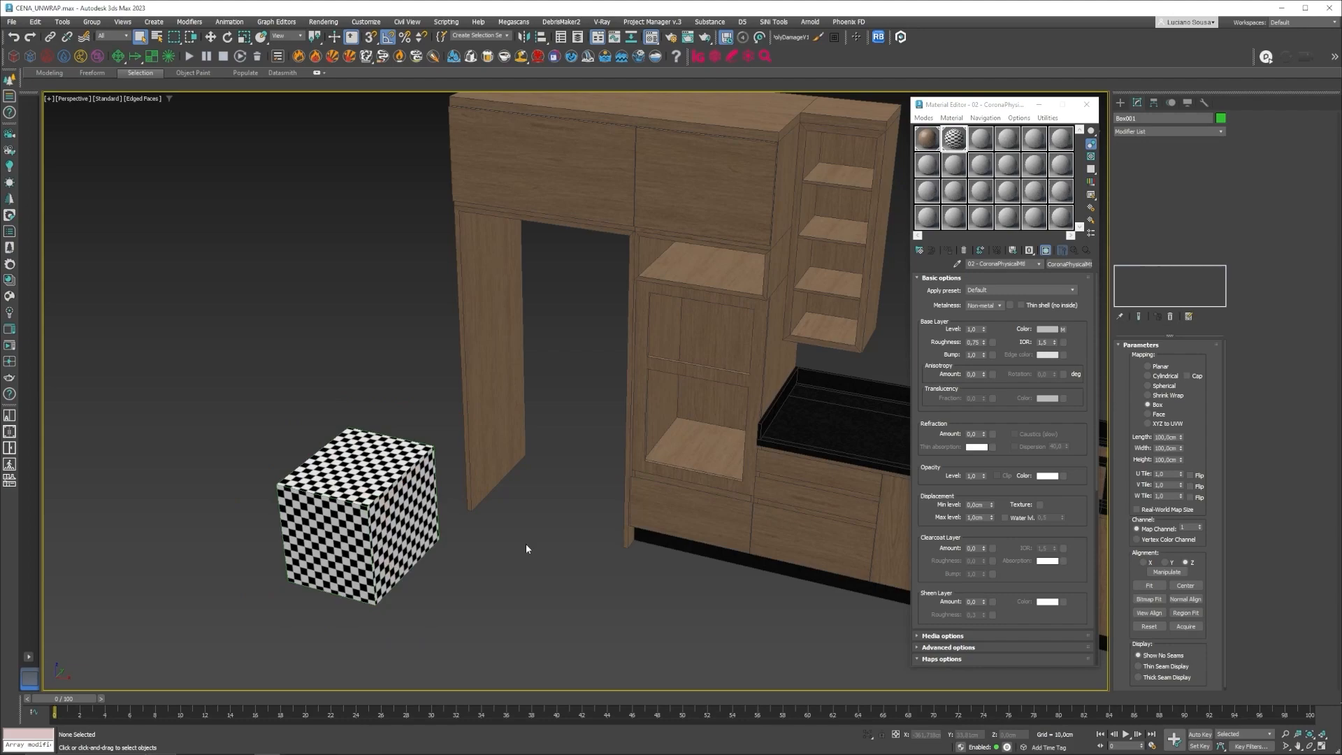
Step: Assign the checker material to the wooden kitchen and wall-panel furniture object
left_click(458, 463)
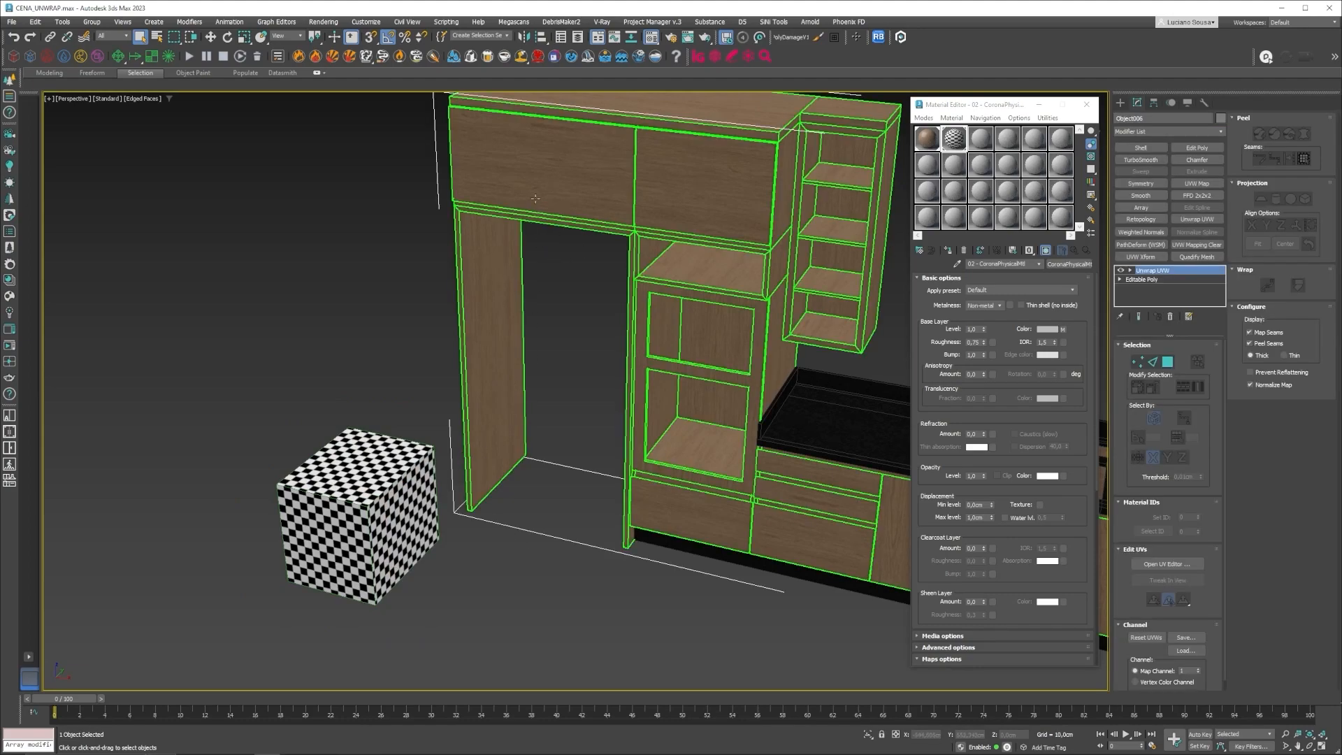
left_click(947, 250)
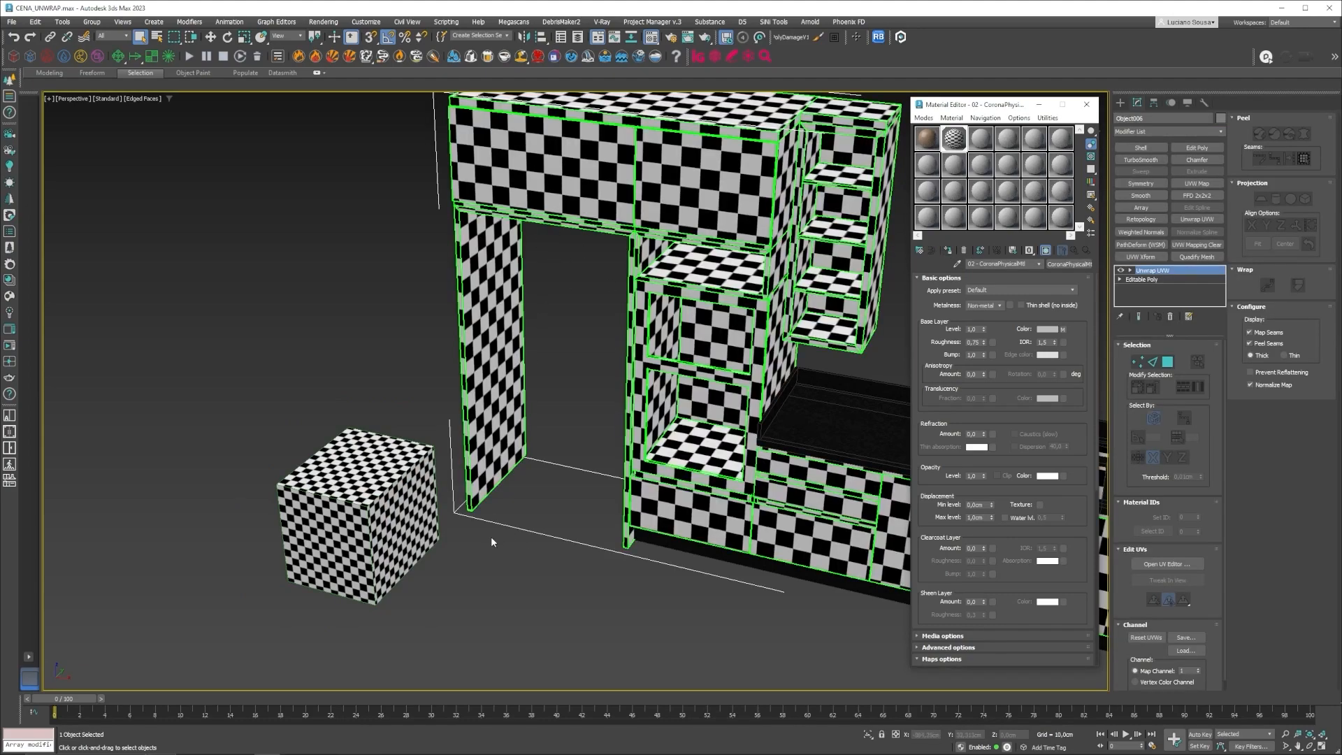
Step: Move the checker reference box back and up so it sits beside the upper kitchen cabinet
left_click(398, 483)
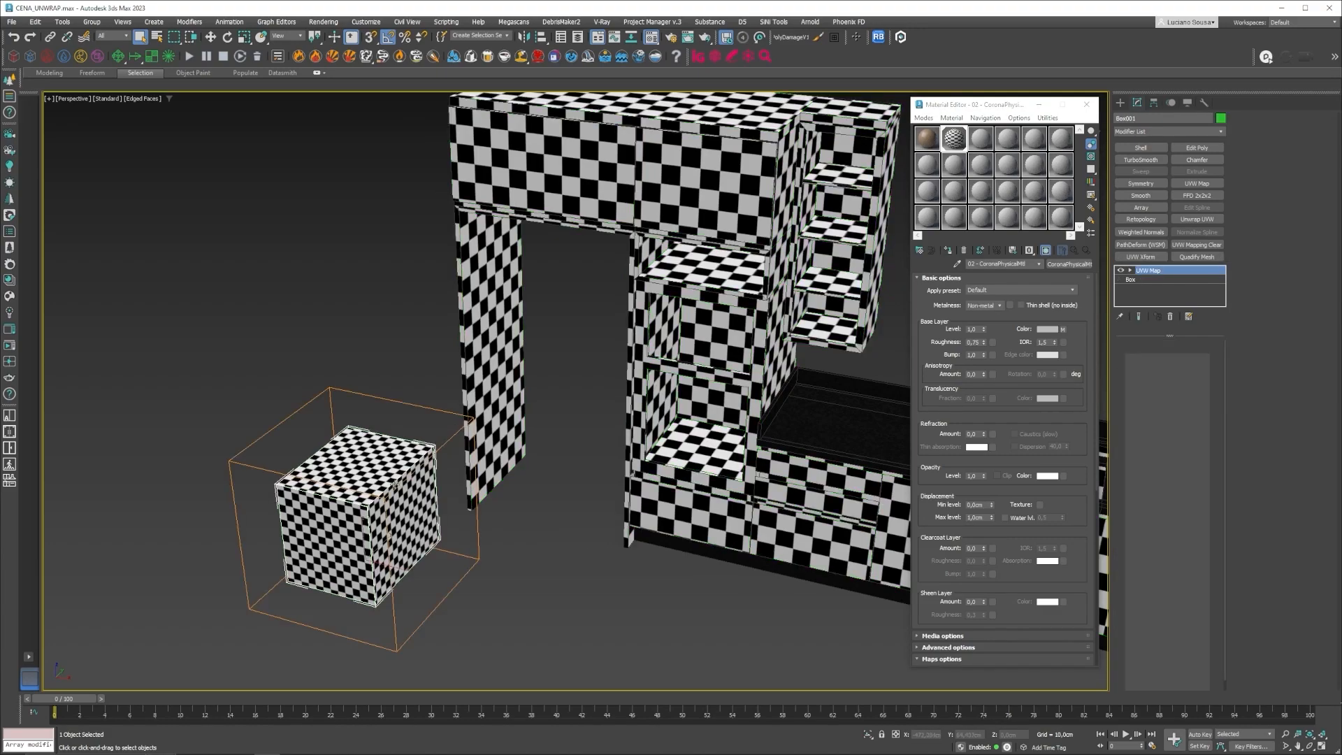
middle_click_drag(398, 483, 404, 508, "alt")
key("w")
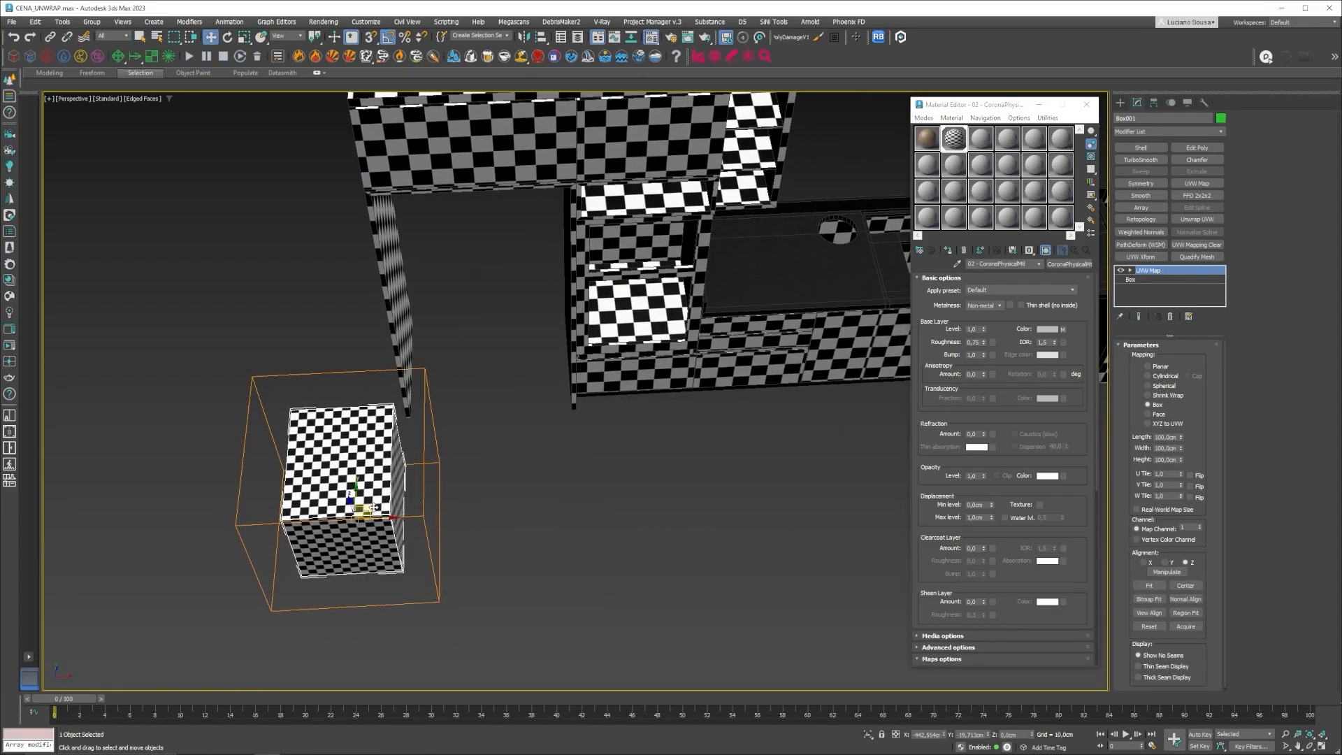
left_click_drag(374, 498, 368, 384)
middle_click_drag(369, 384, 354, 425, "alt")
left_click_drag(355, 425, 354, 140)
middle_click_drag(355, 140, 428, 293, "alt")
scroll(411, 302, "up", 4)
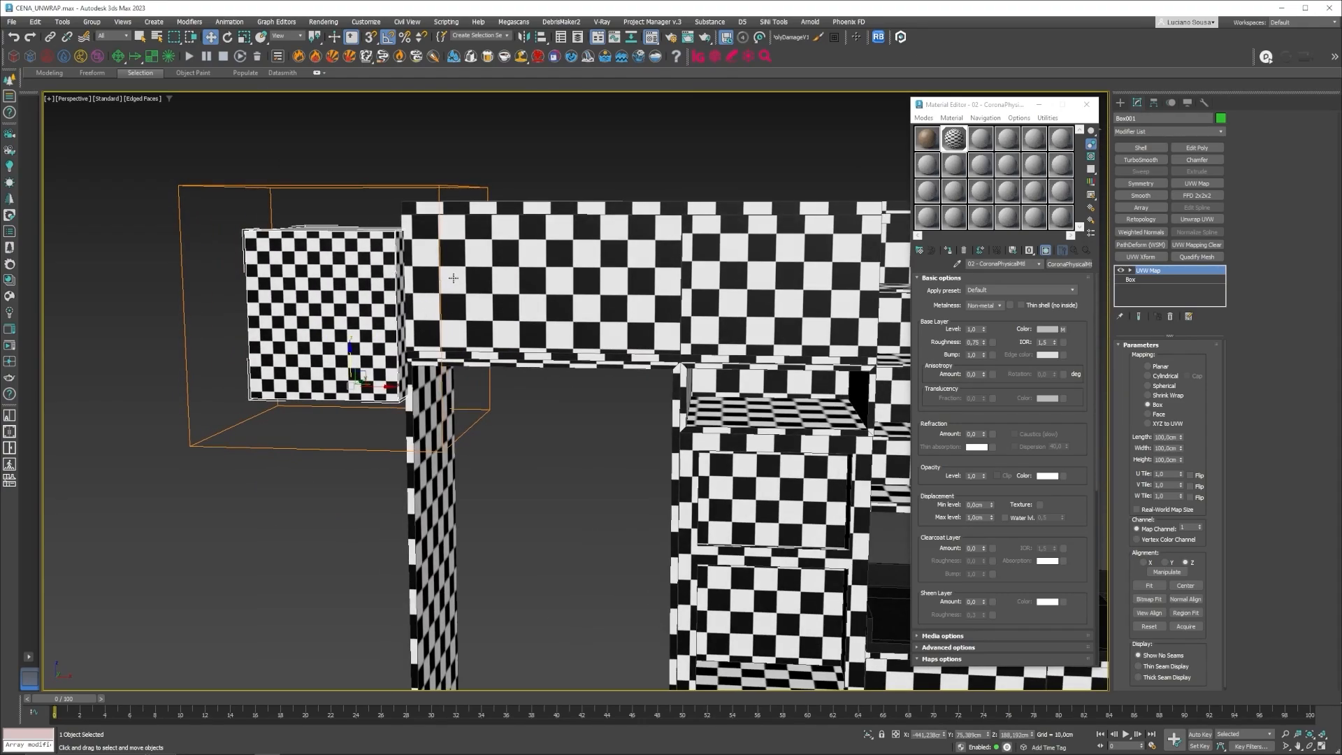
Step: From the front view, open the furniture's UVs for editing and select all of its UV polygons
key("f")
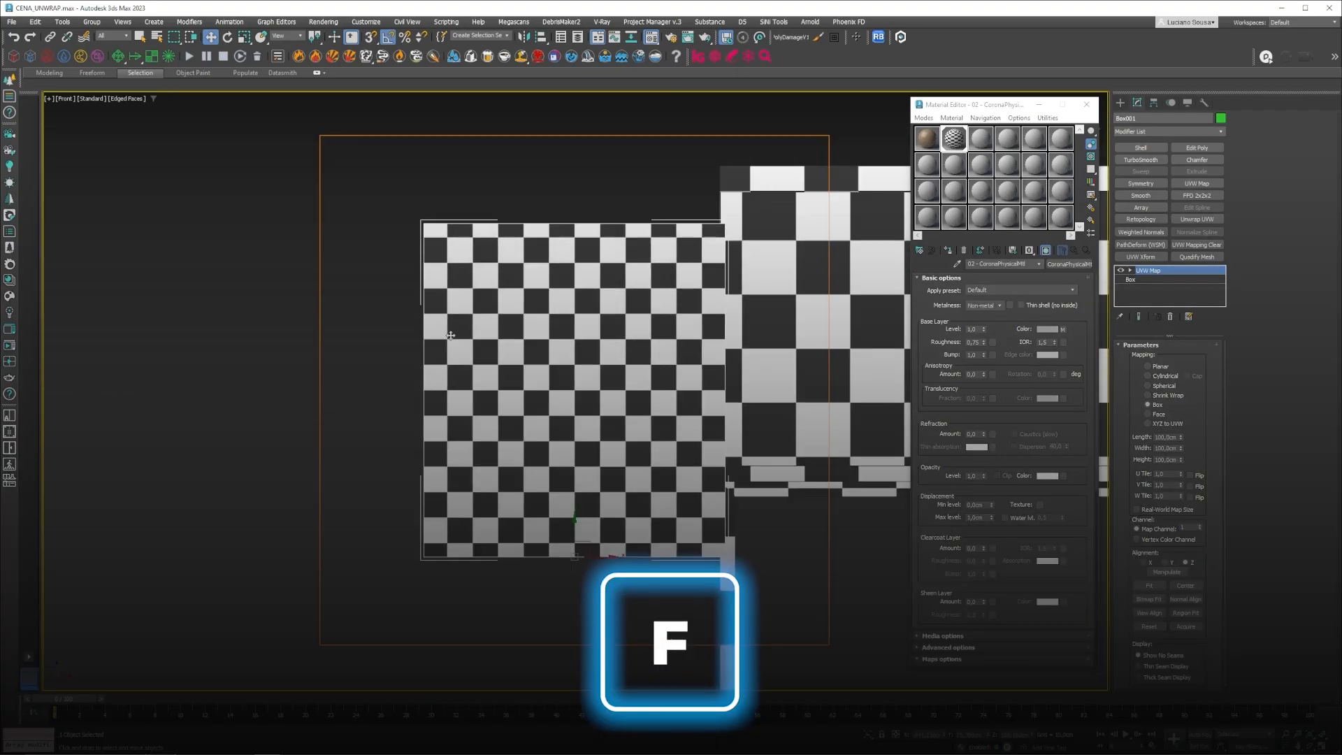
scroll(402, 342, "down", 5)
scroll(607, 321, "up", 3)
left_click(608, 315)
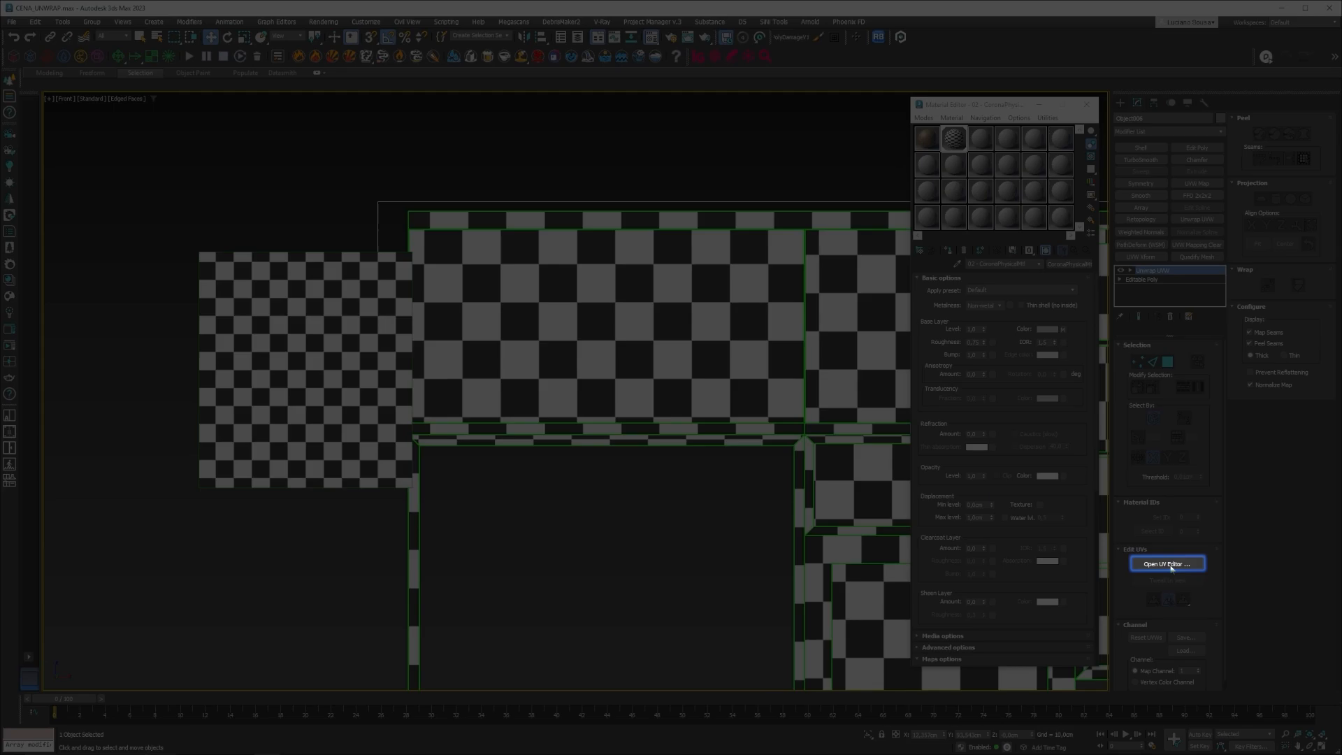
left_click(1175, 564)
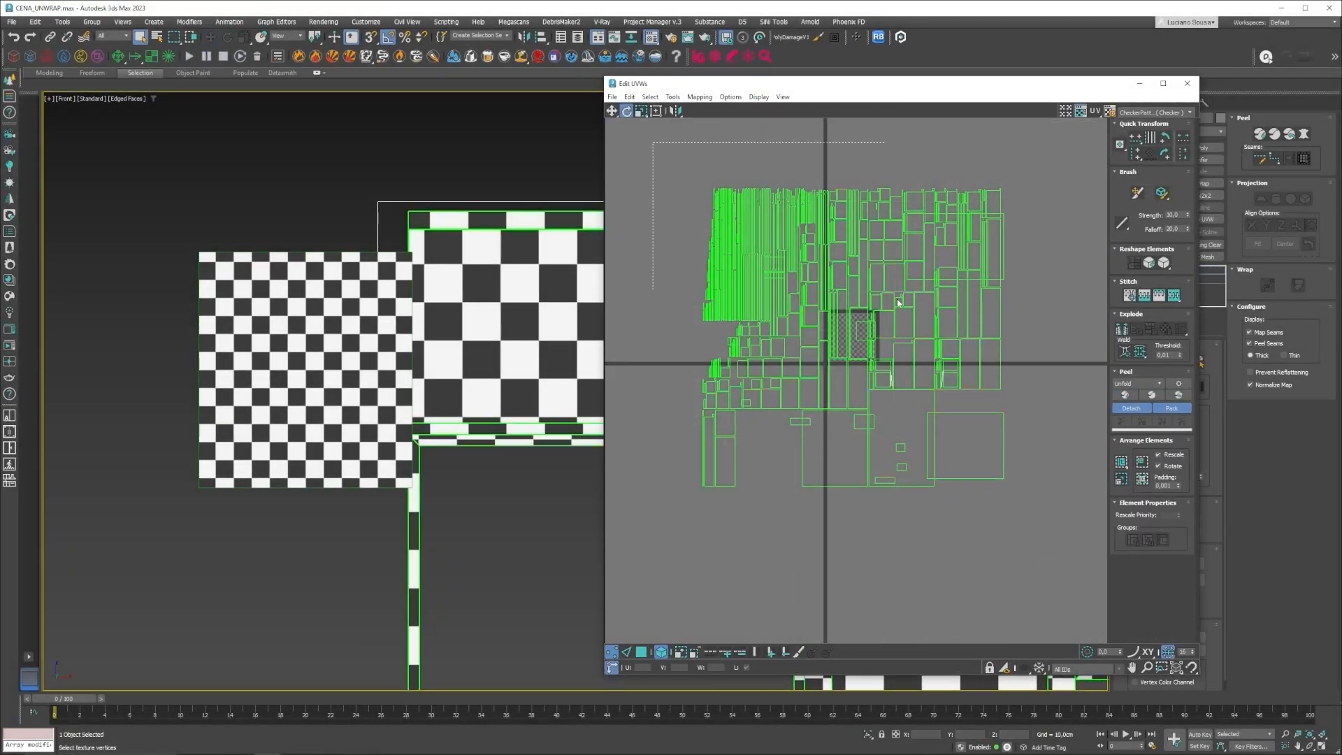
left_click_drag(895, 299, 1079, 534)
scroll(356, 312, "up", 2)
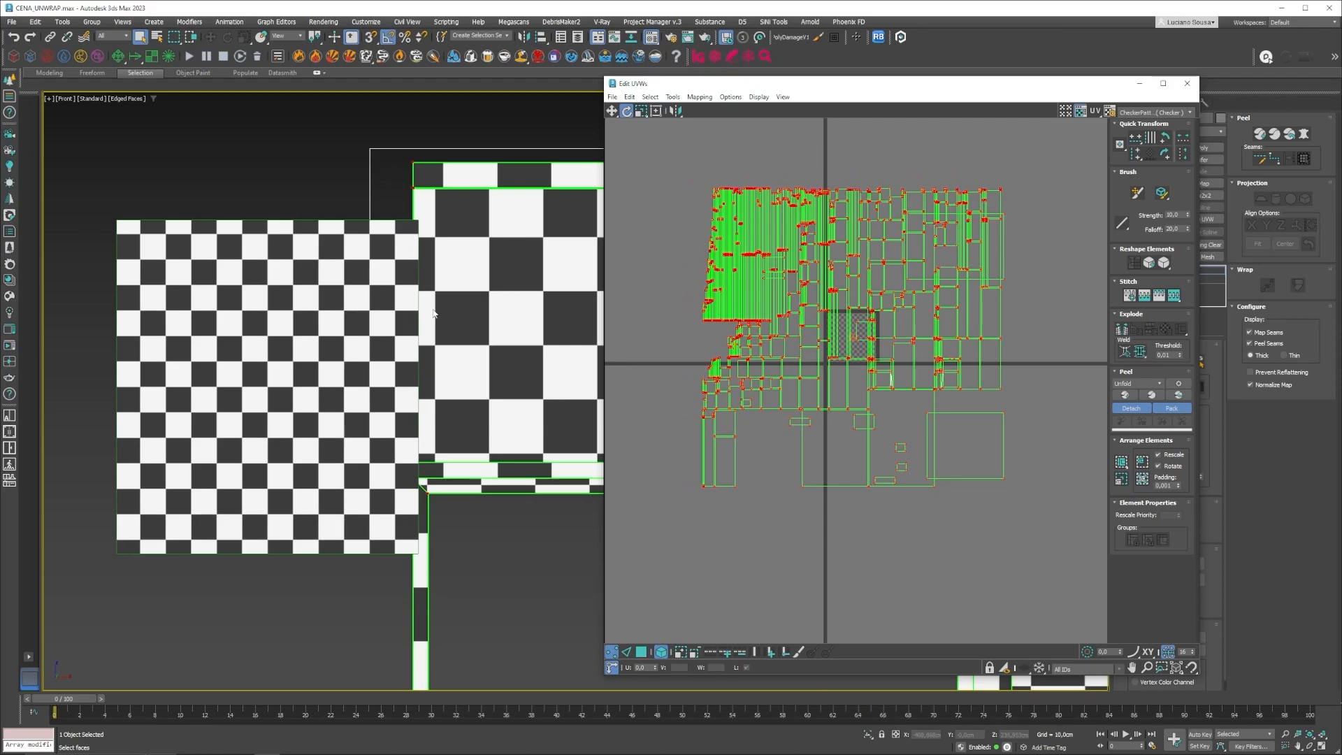
left_click(643, 651)
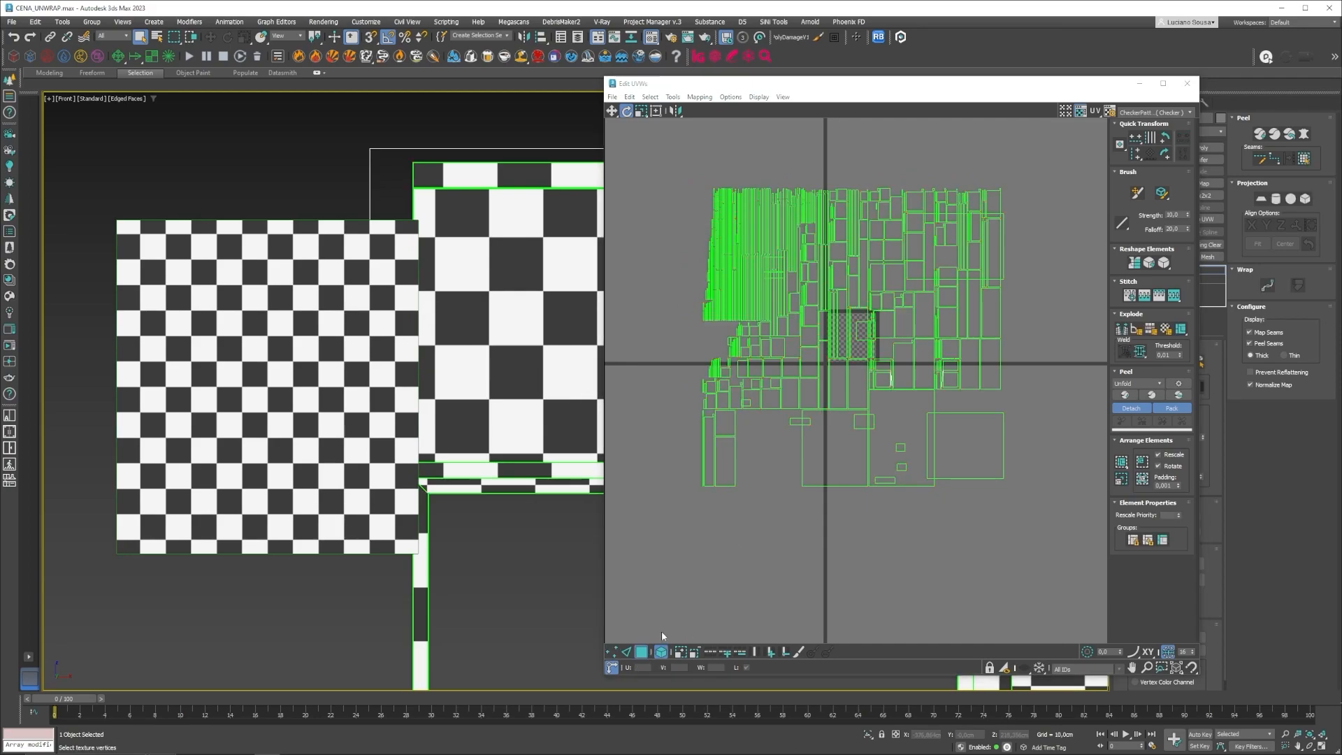
left_click_drag(652, 162, 1057, 551)
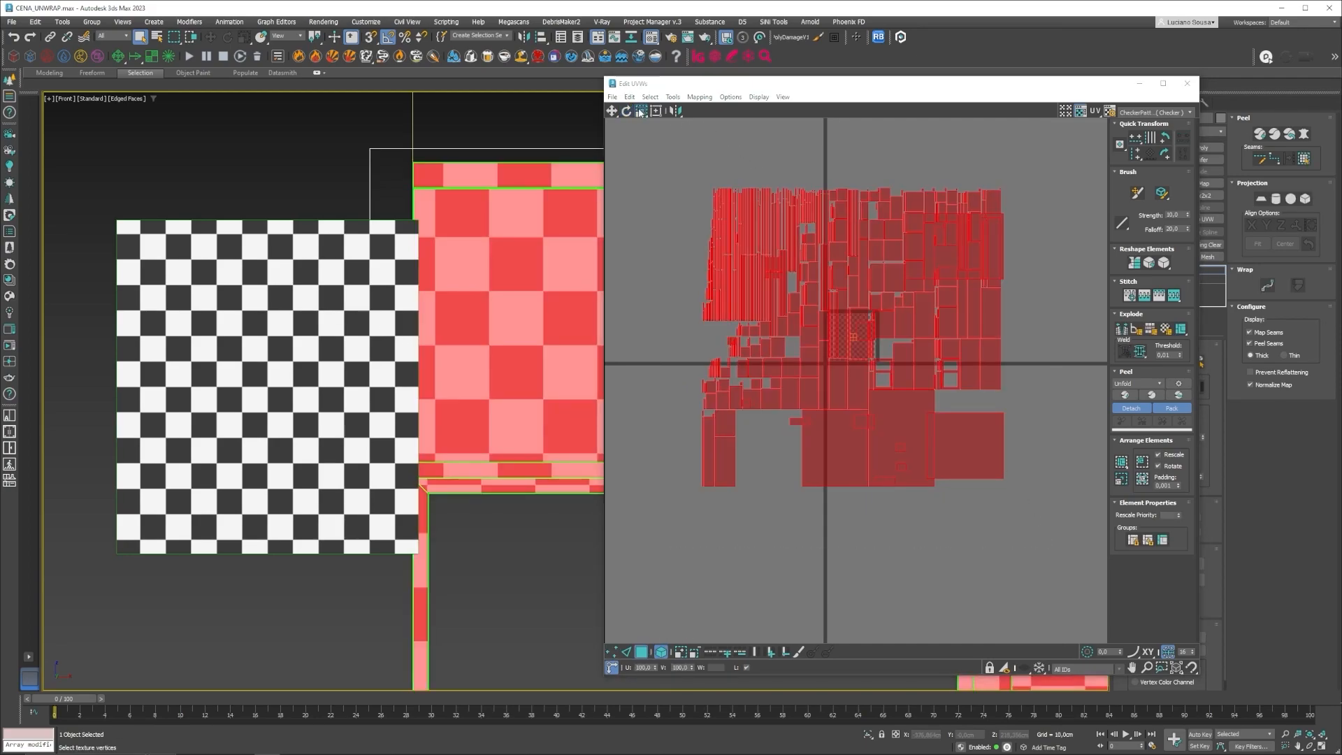
Step: Scale up all the furniture's UVs until its checker squares match the reference box, and close the UV editor
scroll(440, 353, "up", 4)
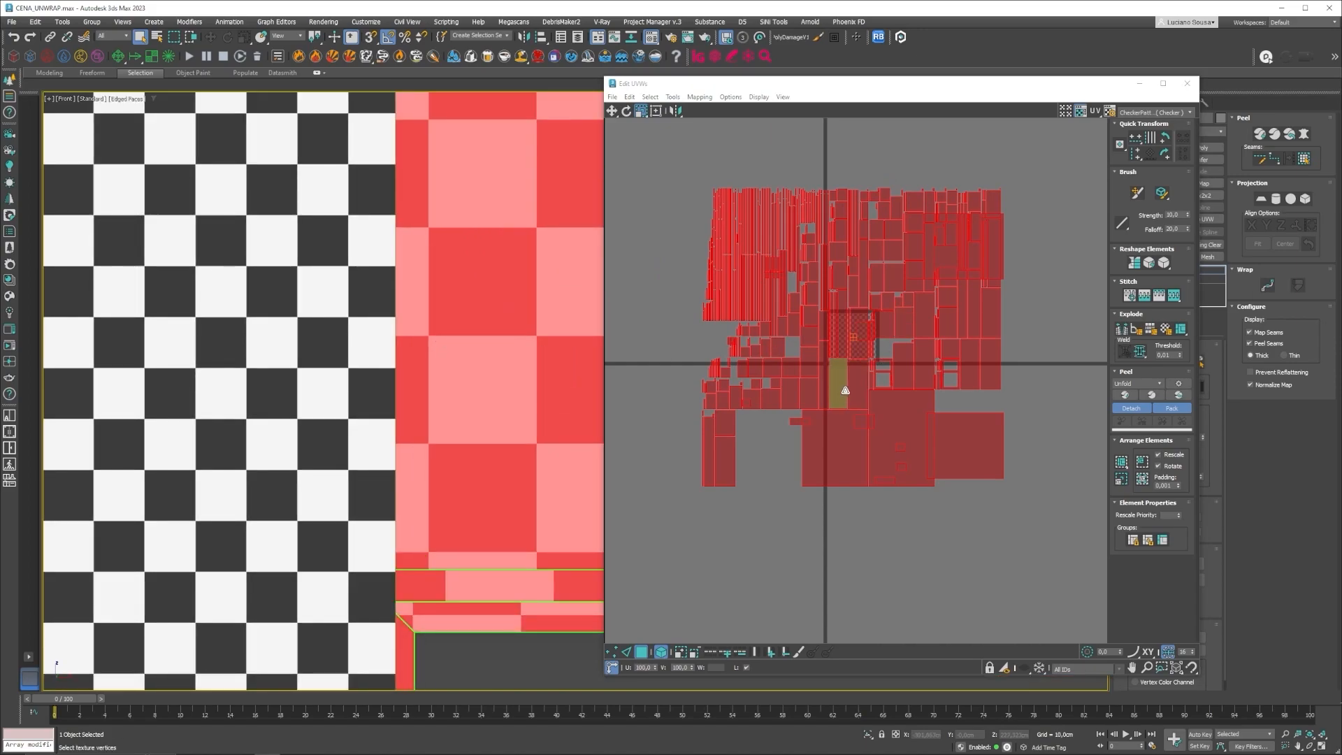
left_click_drag(856, 388, 862, 337)
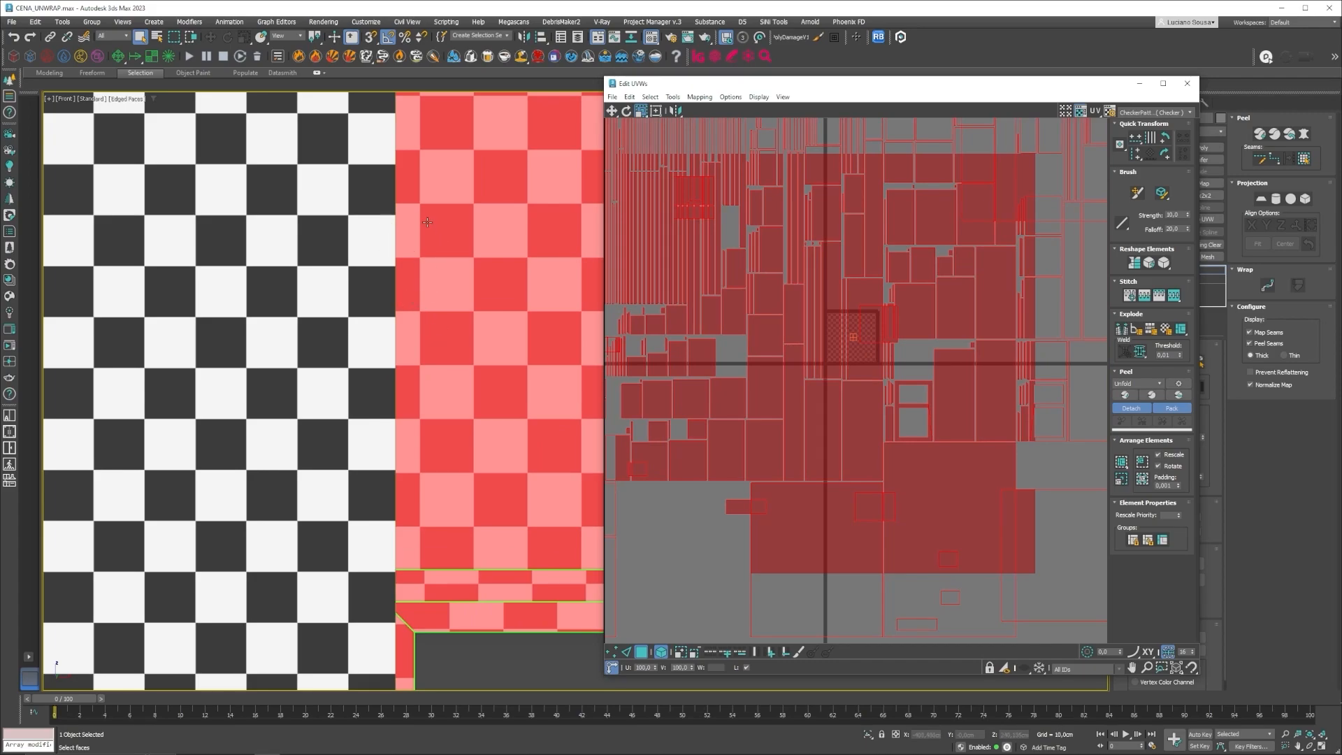
scroll(353, 373, "down", 8)
middle_click_drag(353, 373, 368, 428, "alt")
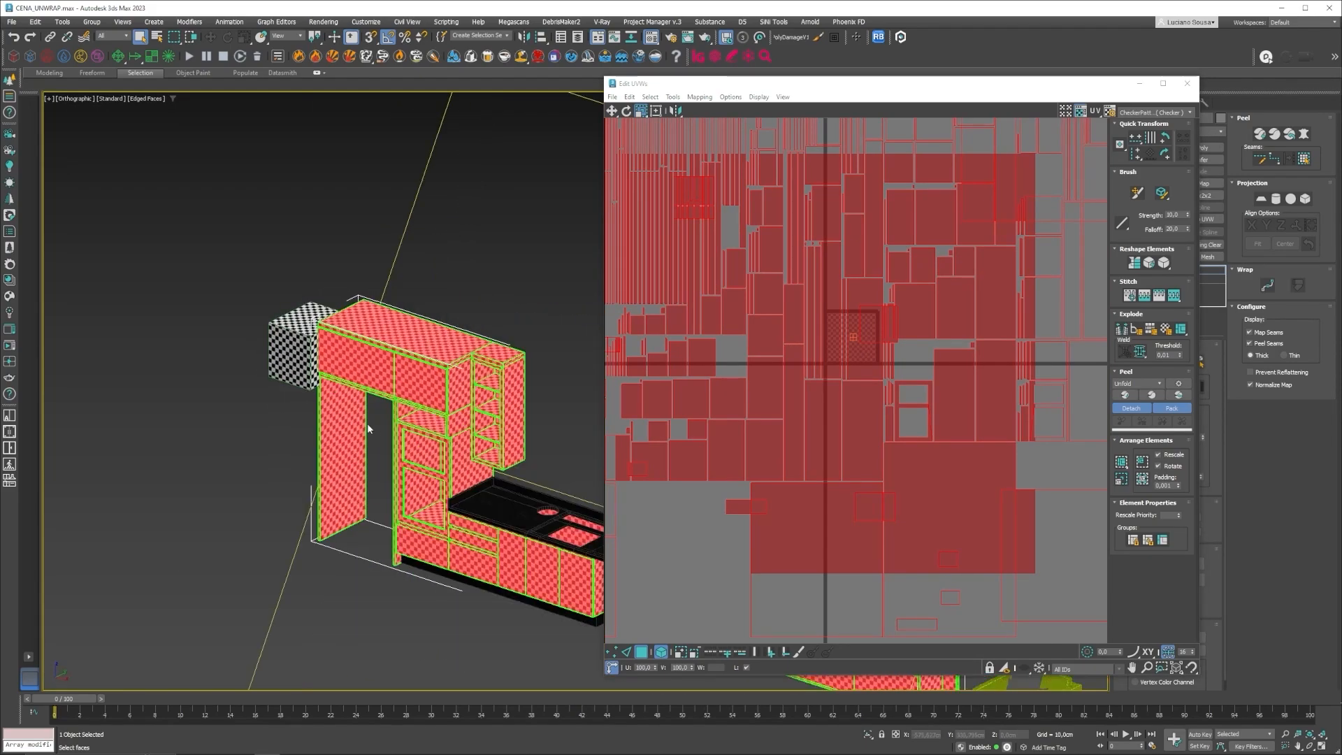
scroll(445, 436, "up", 2)
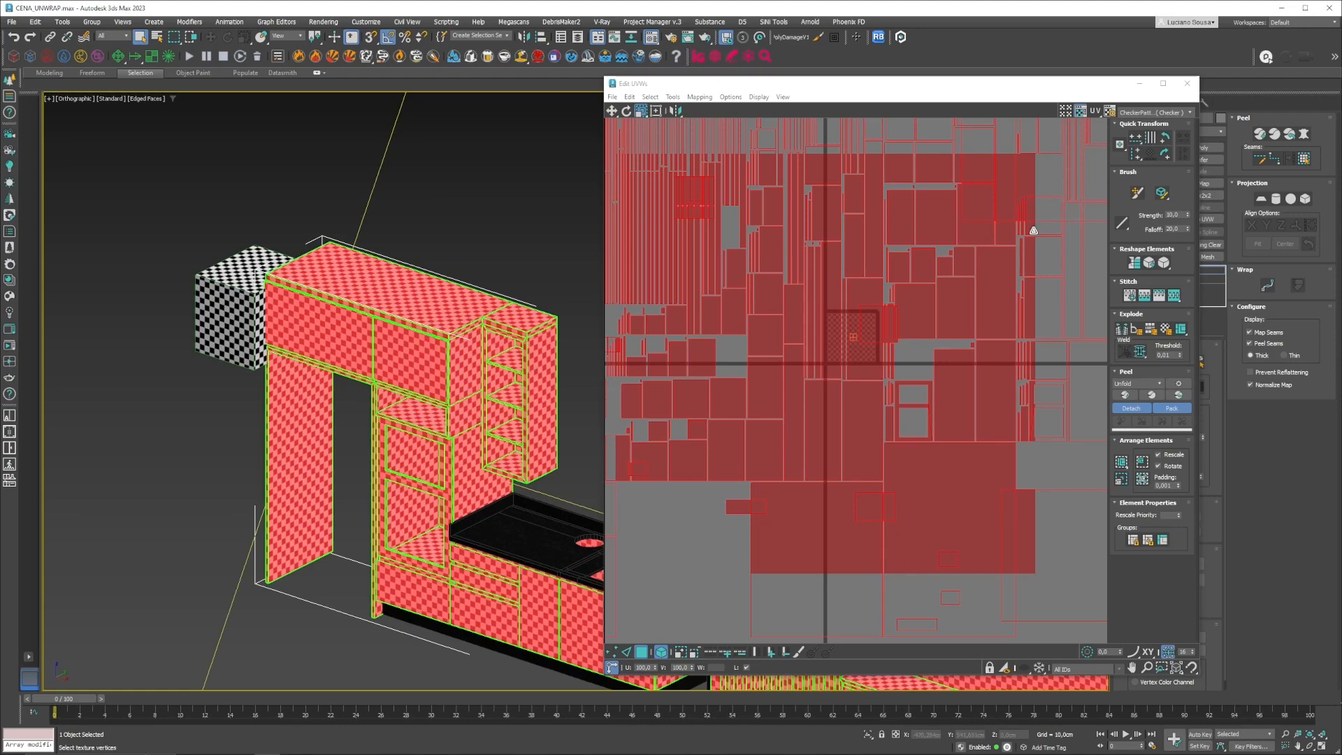
left_click(1186, 85)
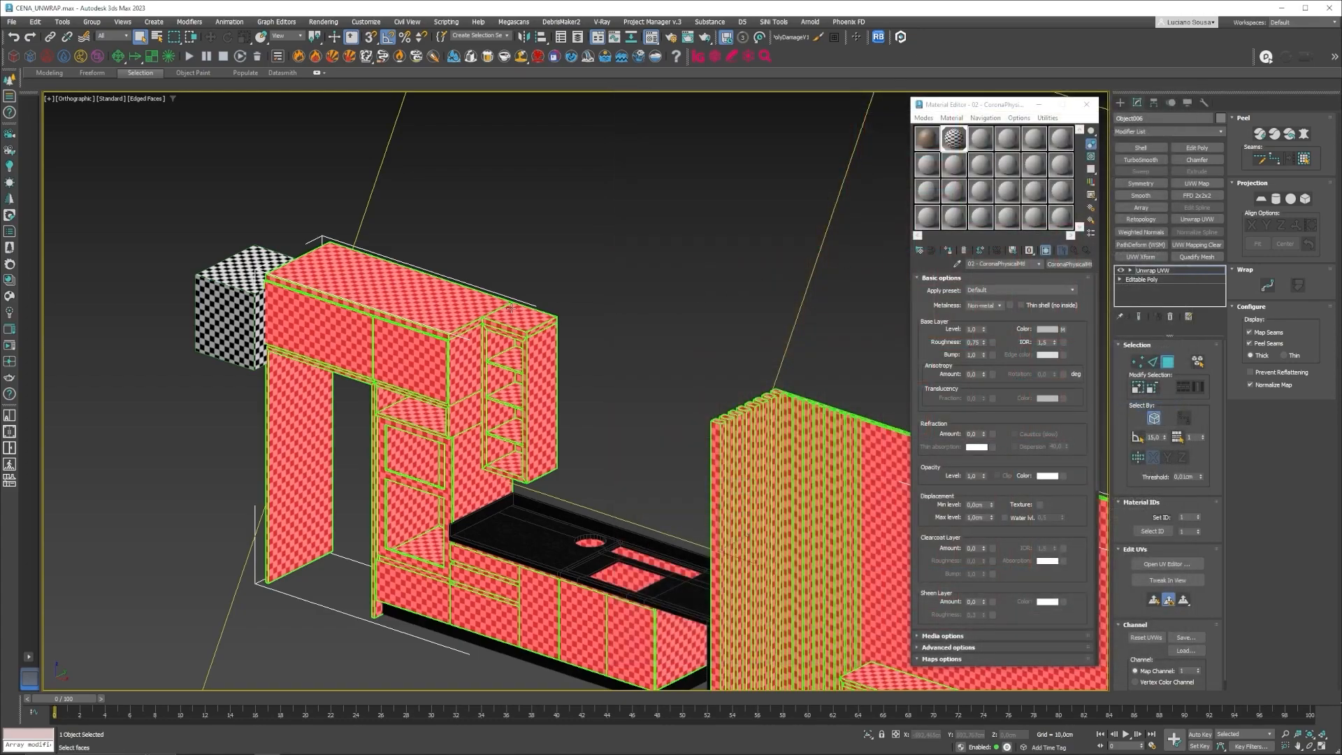
Step: Reassign the wood material to the furniture object and return to the perspective view
scroll(378, 306, "down", 2)
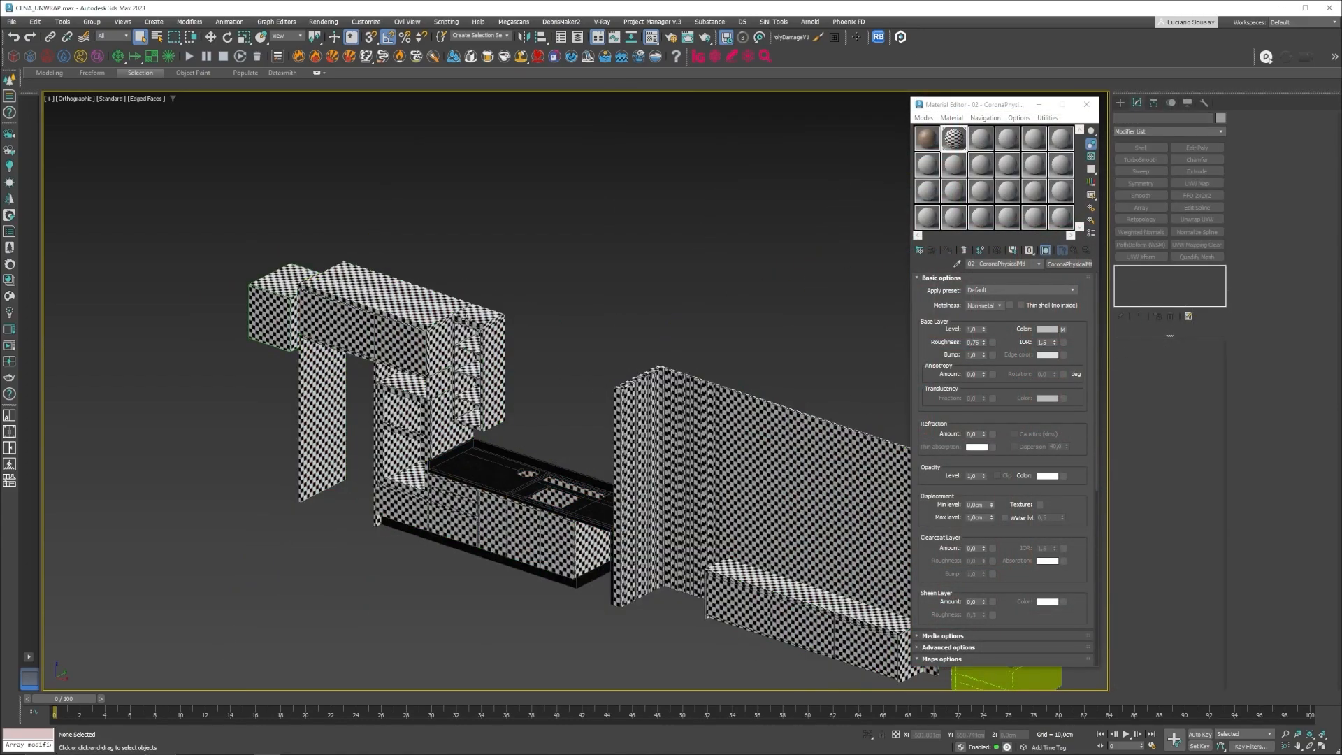
left_click(371, 345)
scroll(371, 347, "up", 2)
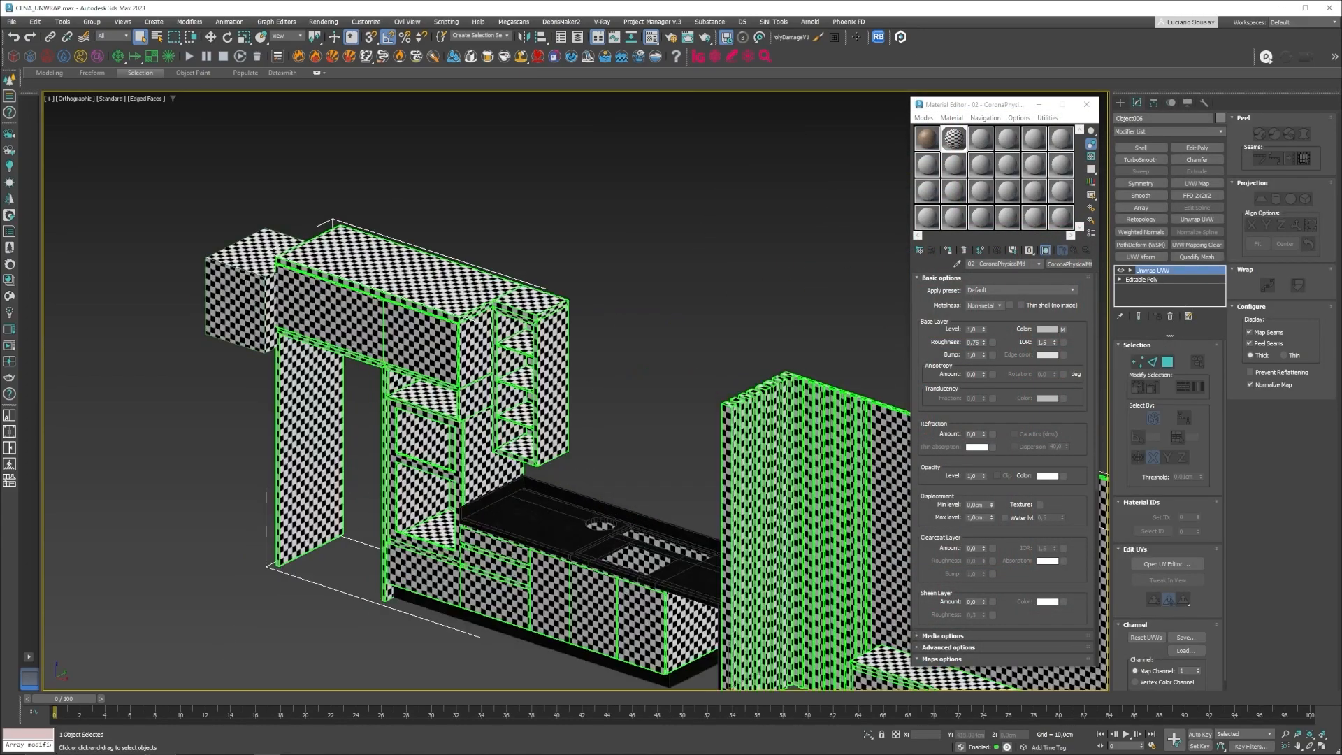
middle_click_drag(371, 348, 384, 349, "alt")
left_click(927, 138)
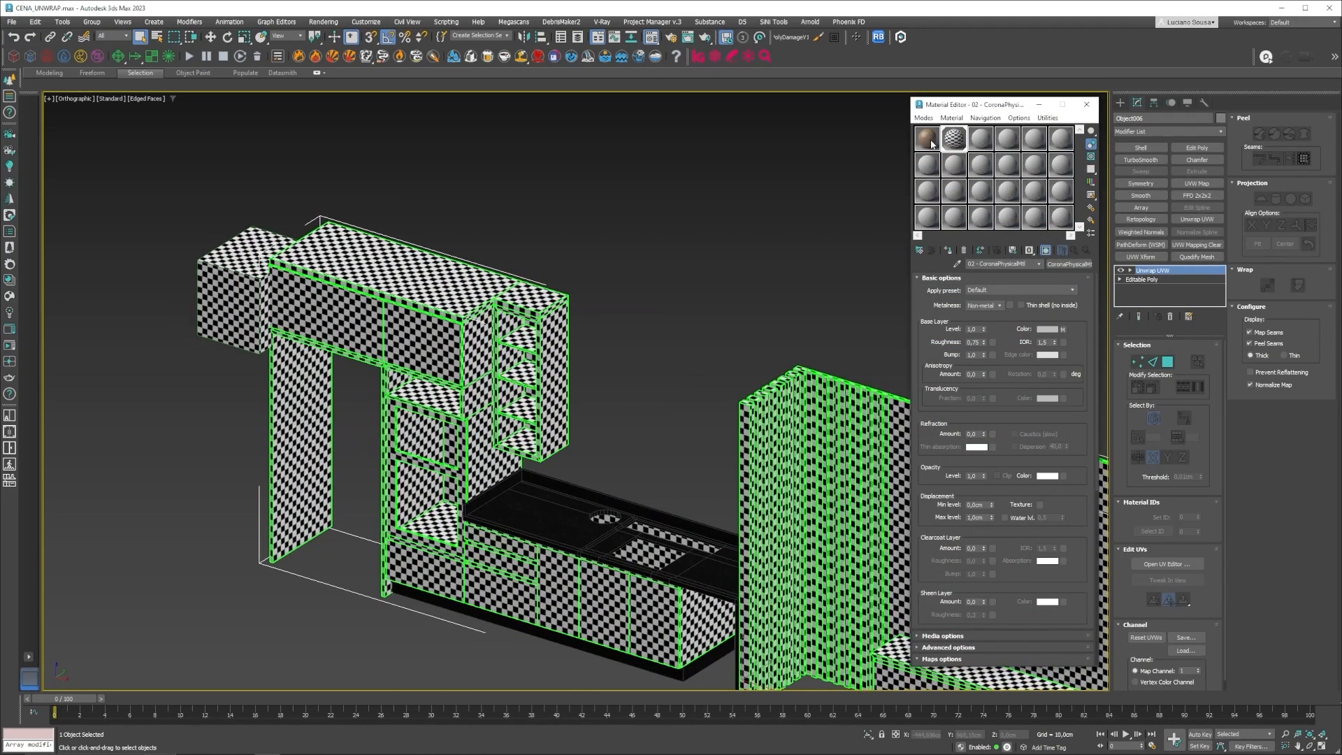
left_click(948, 250)
key("p")
Step: Deselect the furniture and examine the scale and direction of the wood grain on the kitchen cabinets
scroll(468, 356, "down", 4)
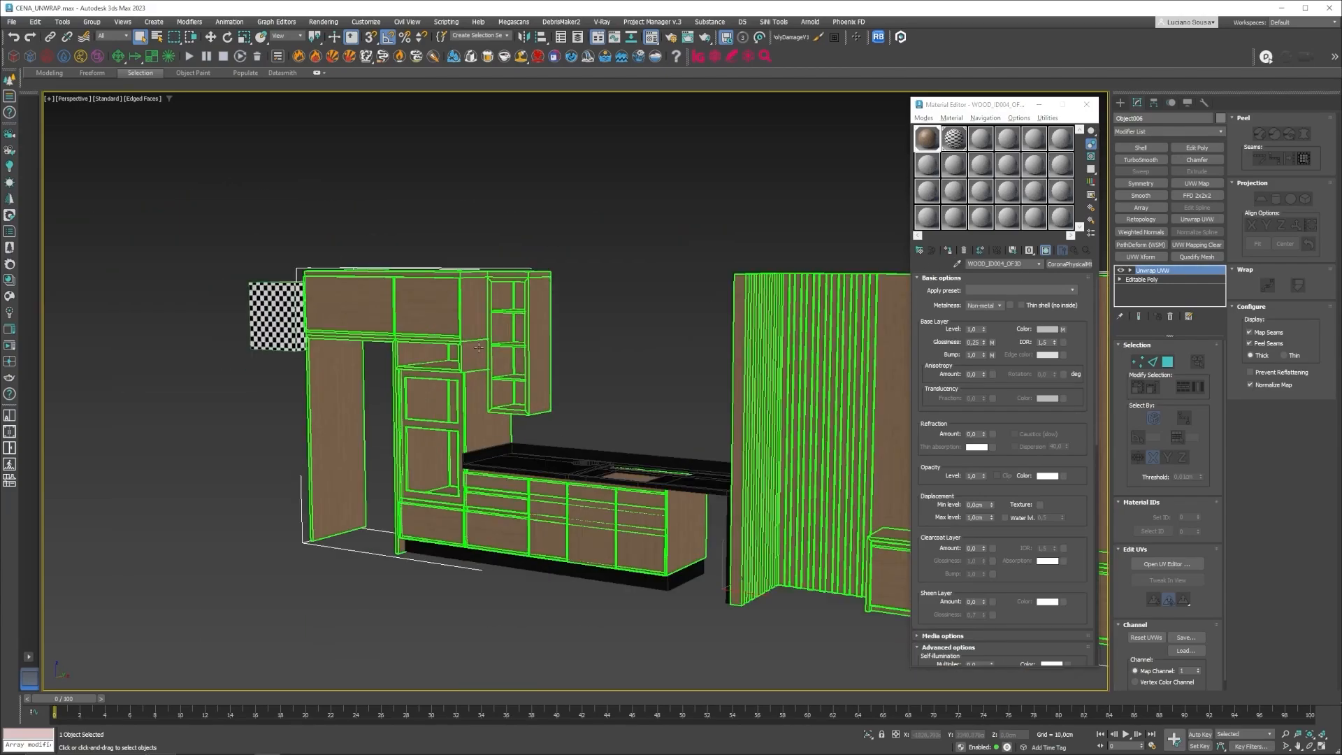
scroll(477, 347, "up", 6)
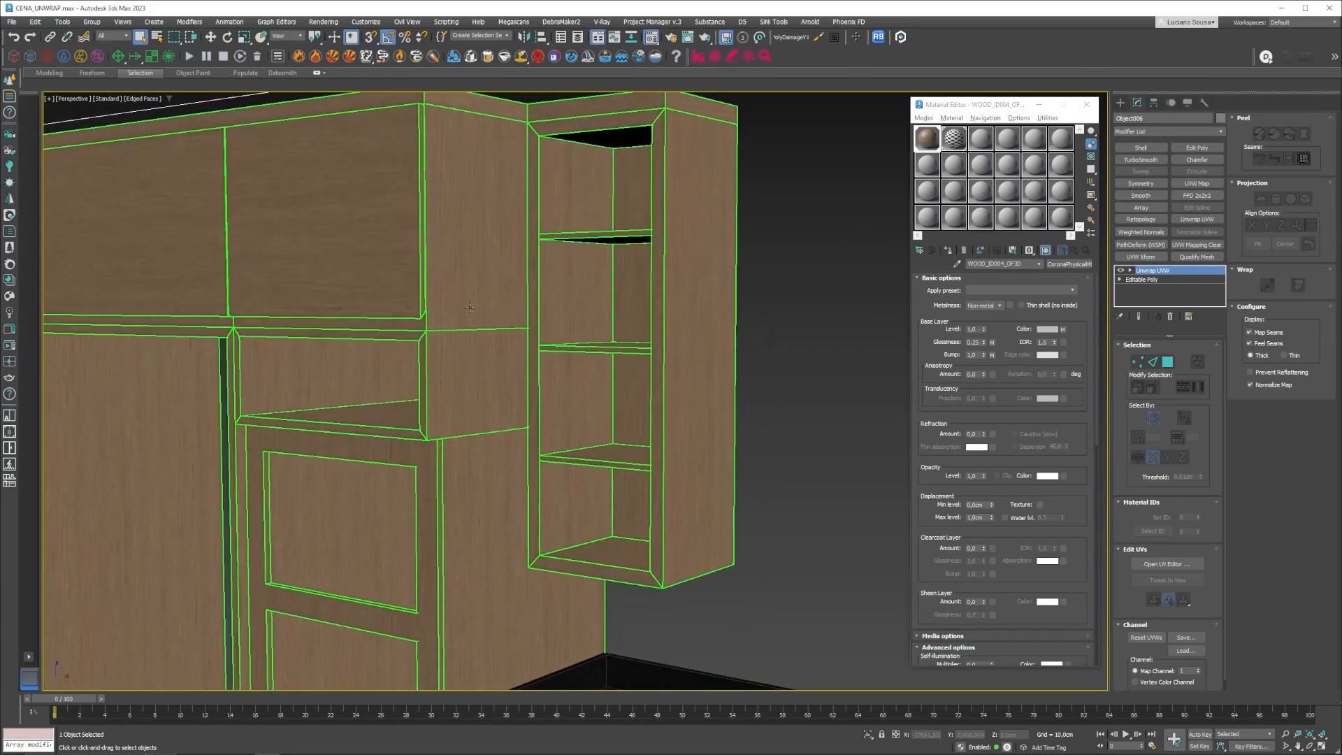
left_click(786, 356)
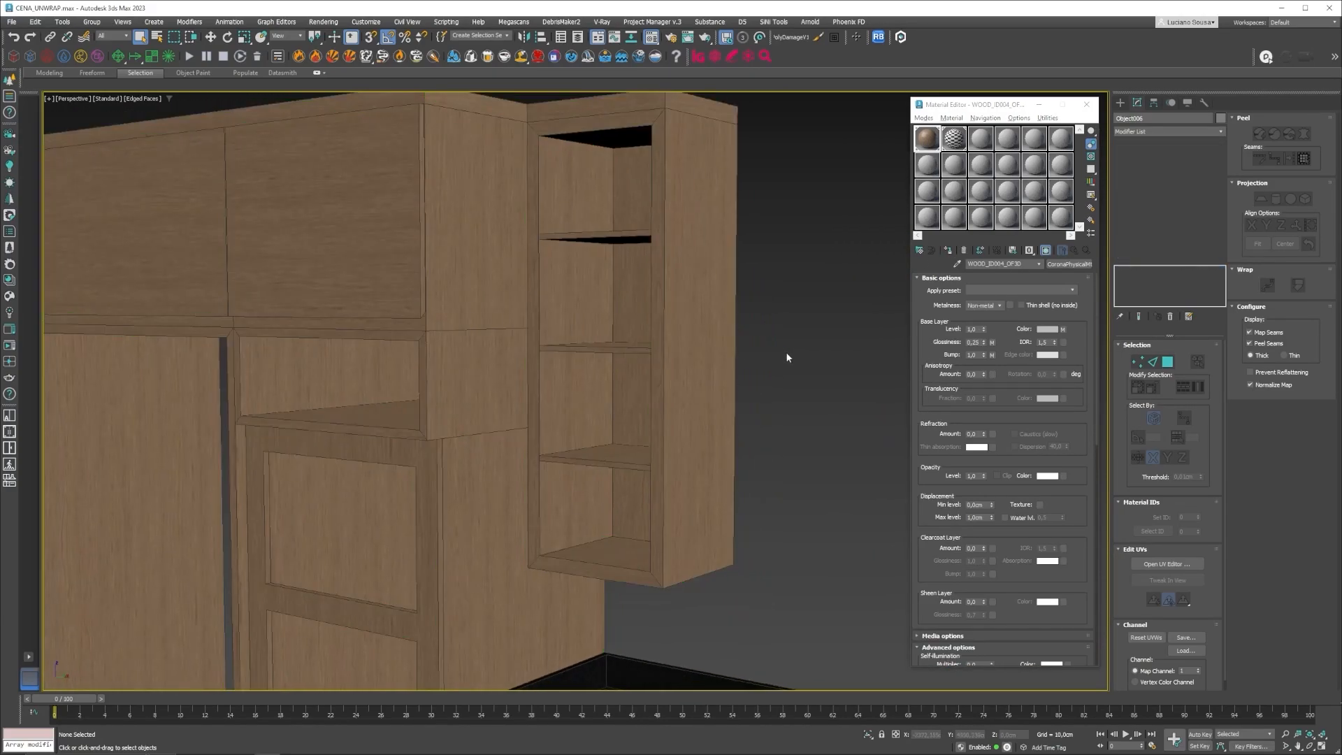
scroll(633, 296, "down", 5)
scroll(381, 292, "up", 5)
middle_click_drag(357, 292, 459, 289, "alt")
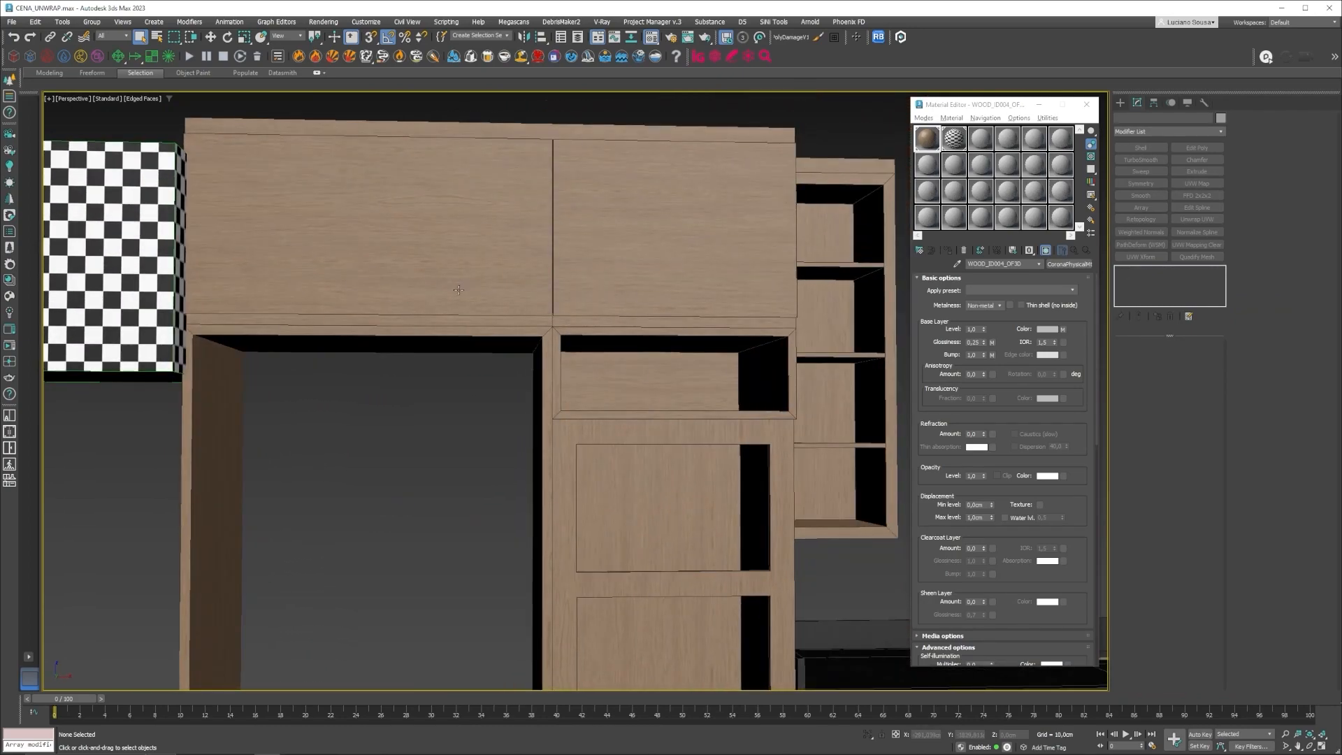
scroll(227, 279, "down", 5)
scroll(219, 269, "up", 5)
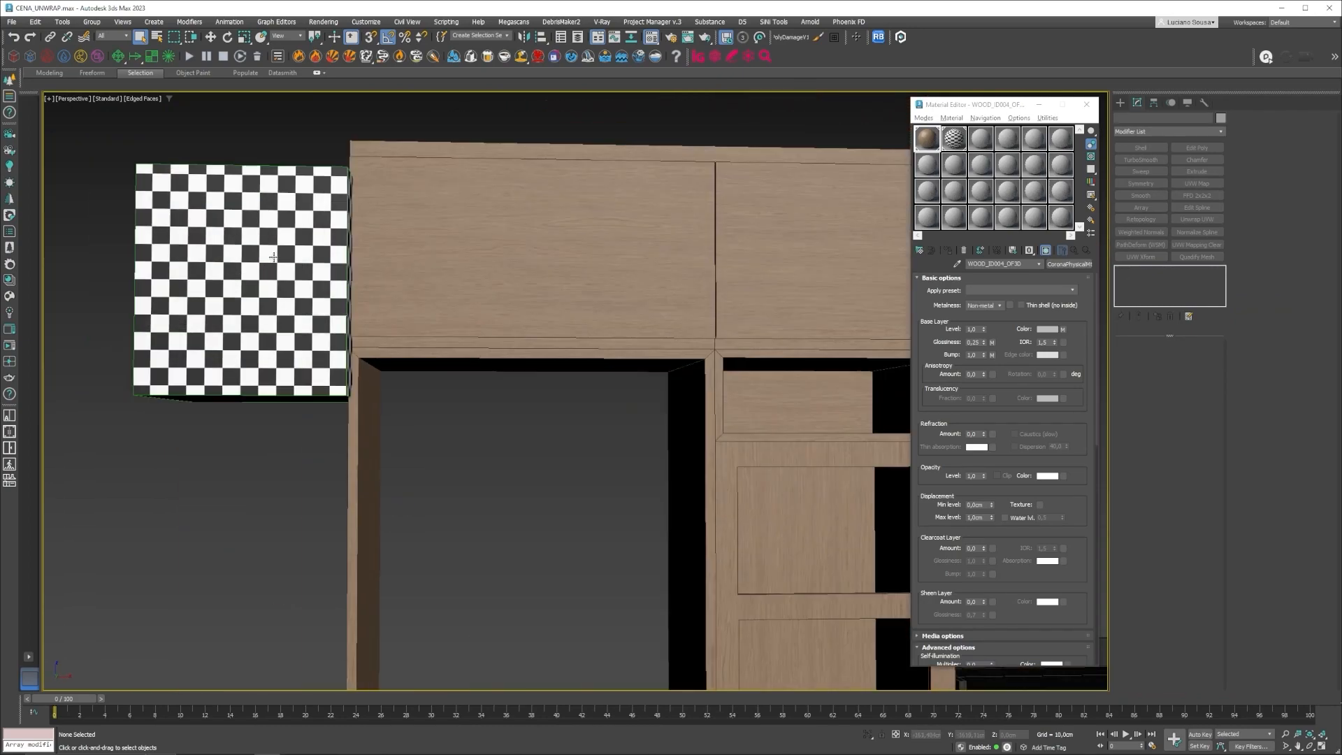
Step: Delete the checker reference box beside the upper cabinet and close the Material Editor
left_click(304, 308)
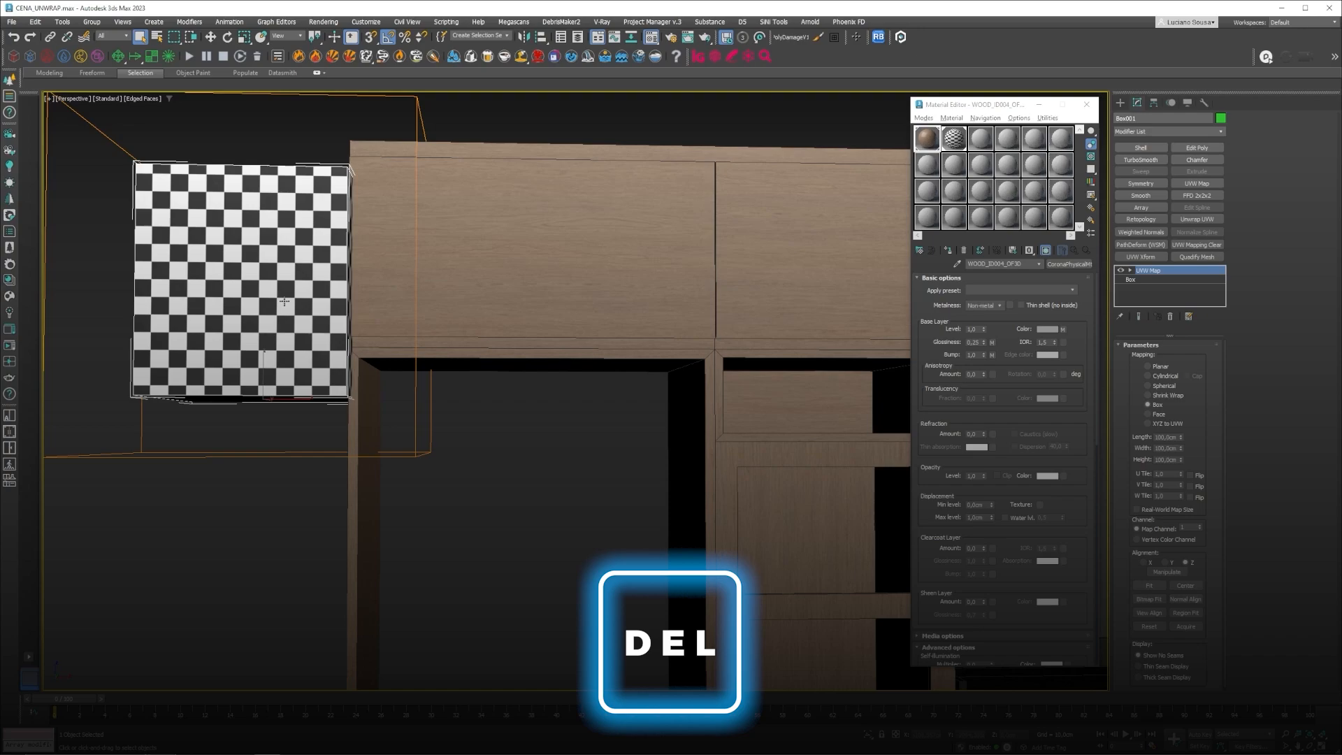
key("Delete")
scroll(219, 276, "down", 5)
scroll(358, 330, "up", 3)
scroll(359, 330, "down", 3)
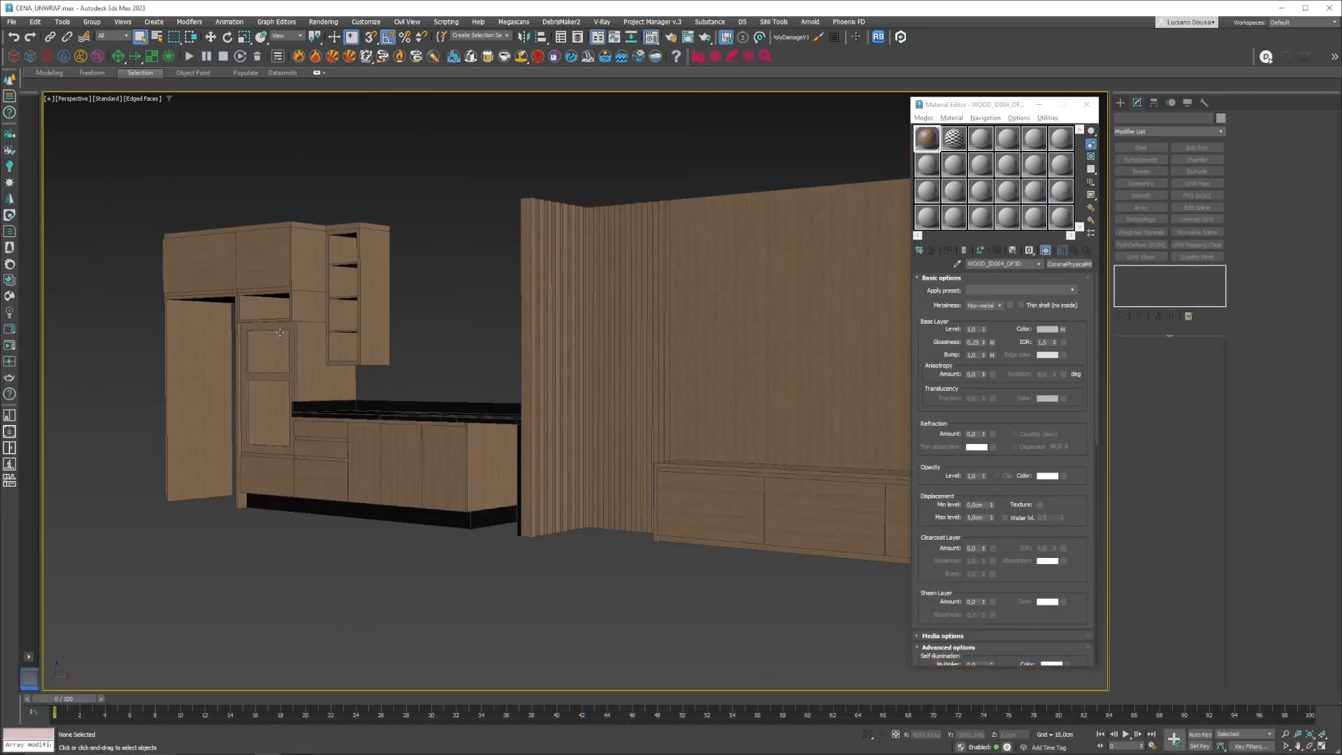
middle_click_drag(542, 331, 411, 332)
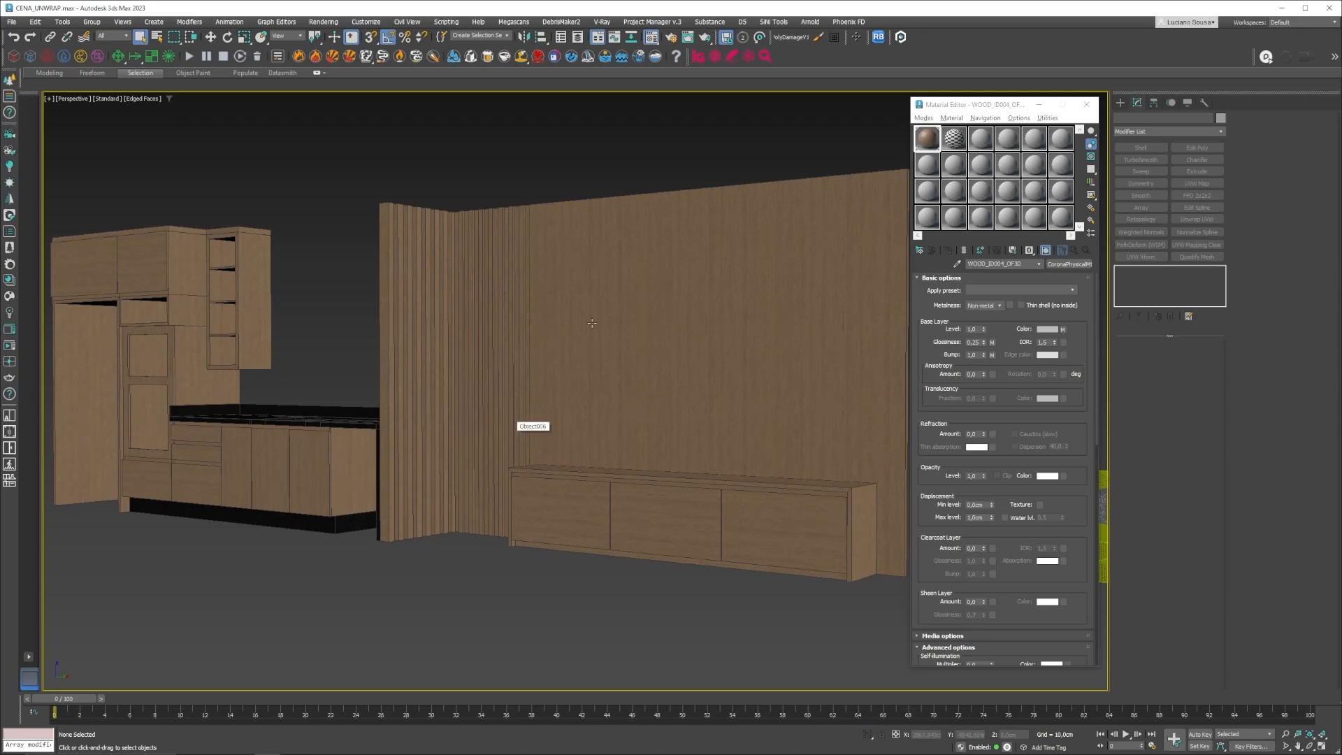
left_click(1085, 104)
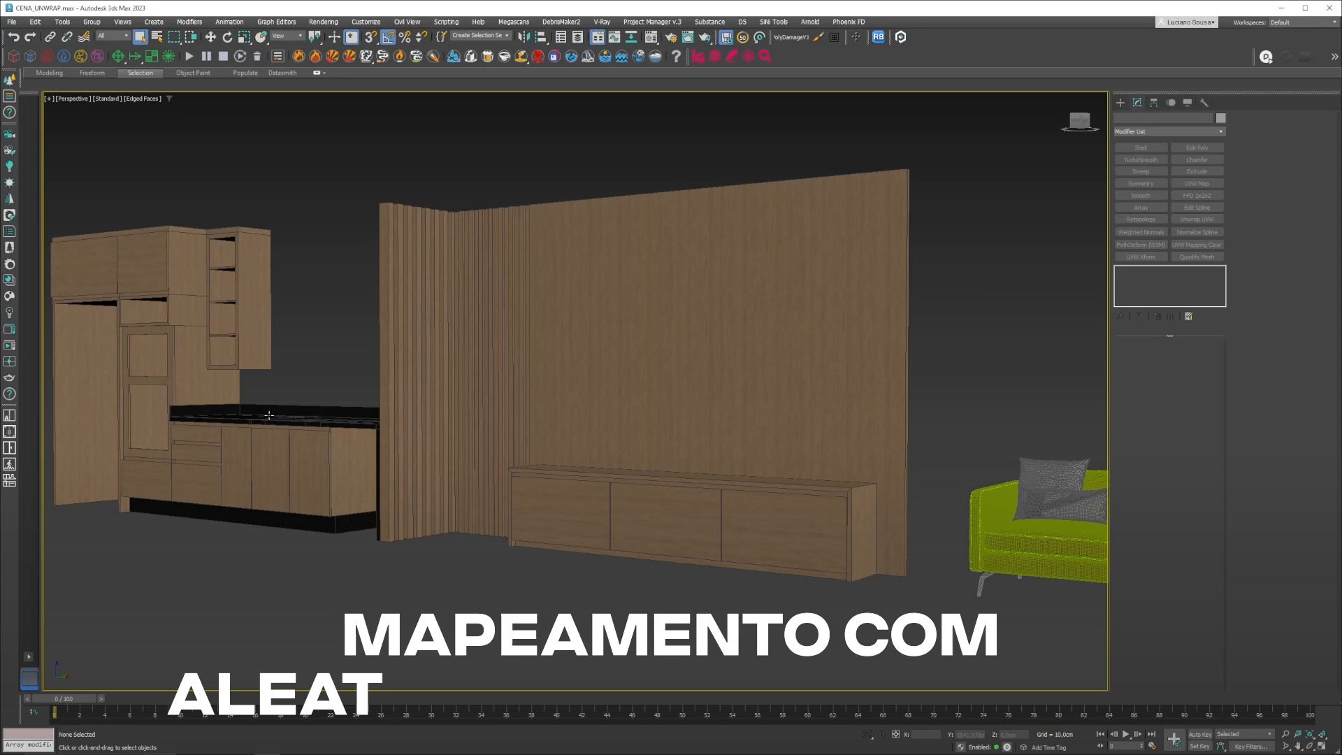
Step: Examine the wood texture up close on the individual slats of the wall panel
scroll(438, 361, "up", 10)
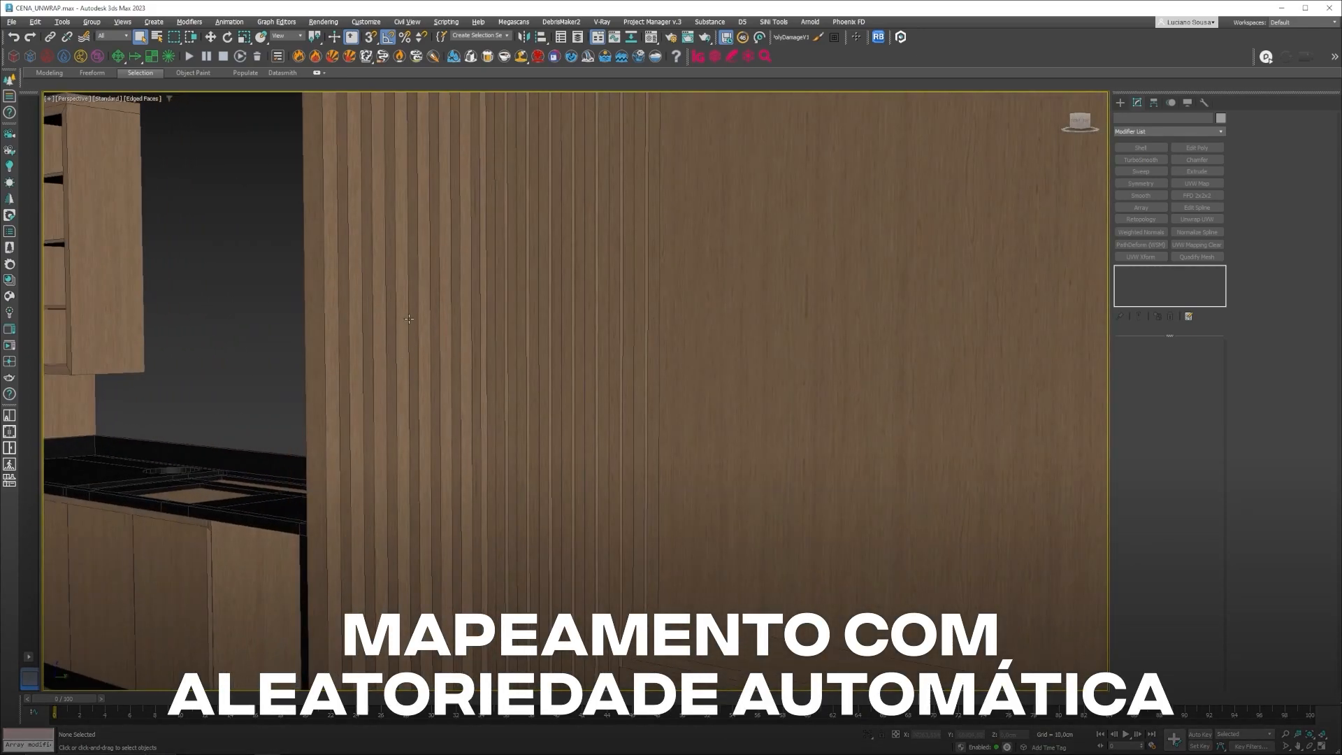
scroll(381, 346, "up", 5)
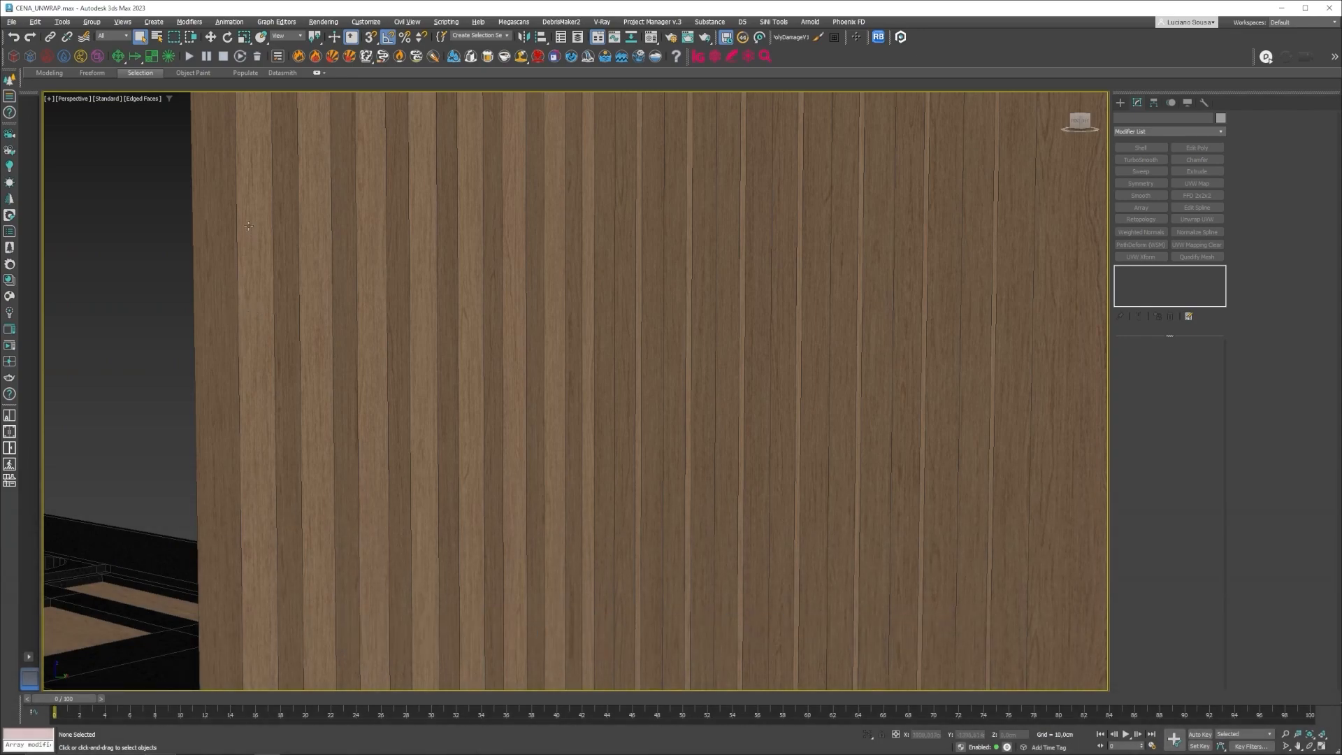
scroll(495, 287, "down", 12)
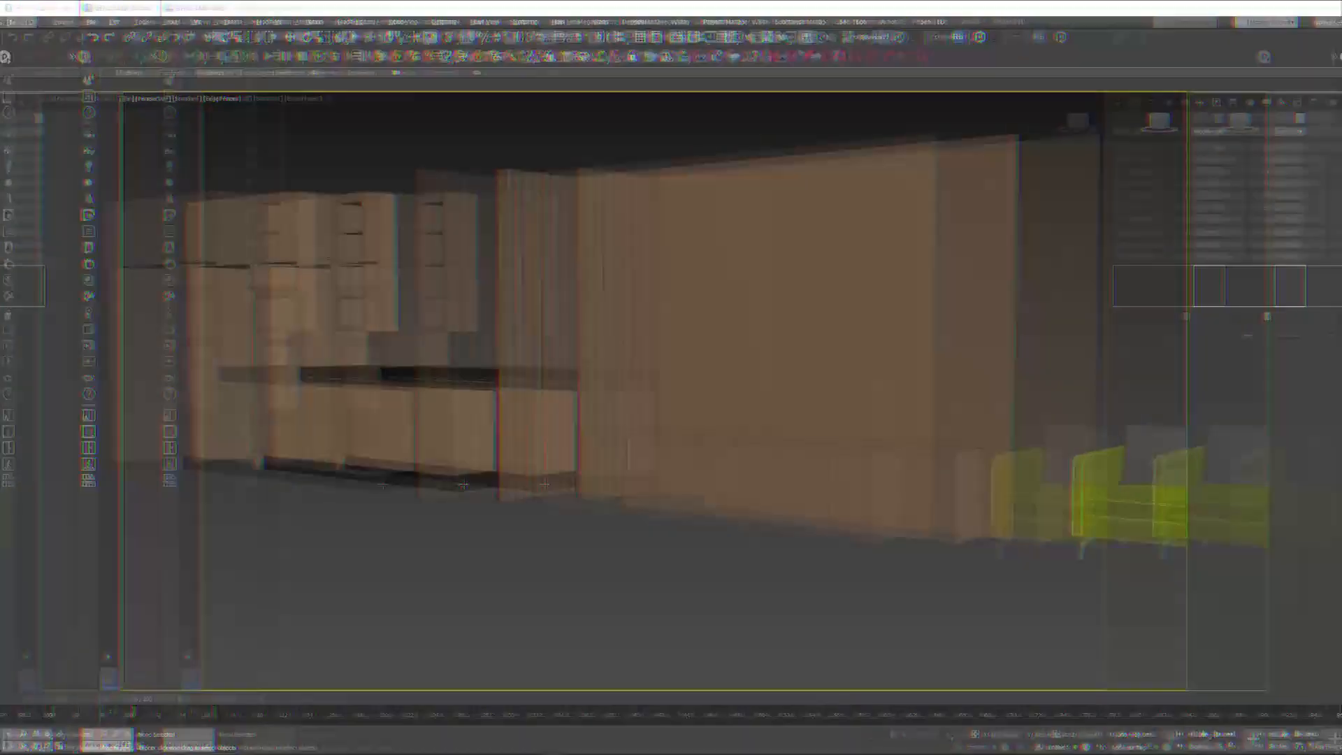
Step: Move the green armchair group across the floor, away from the wooden wall panel, and deselect it
scroll(447, 464, "down", 5)
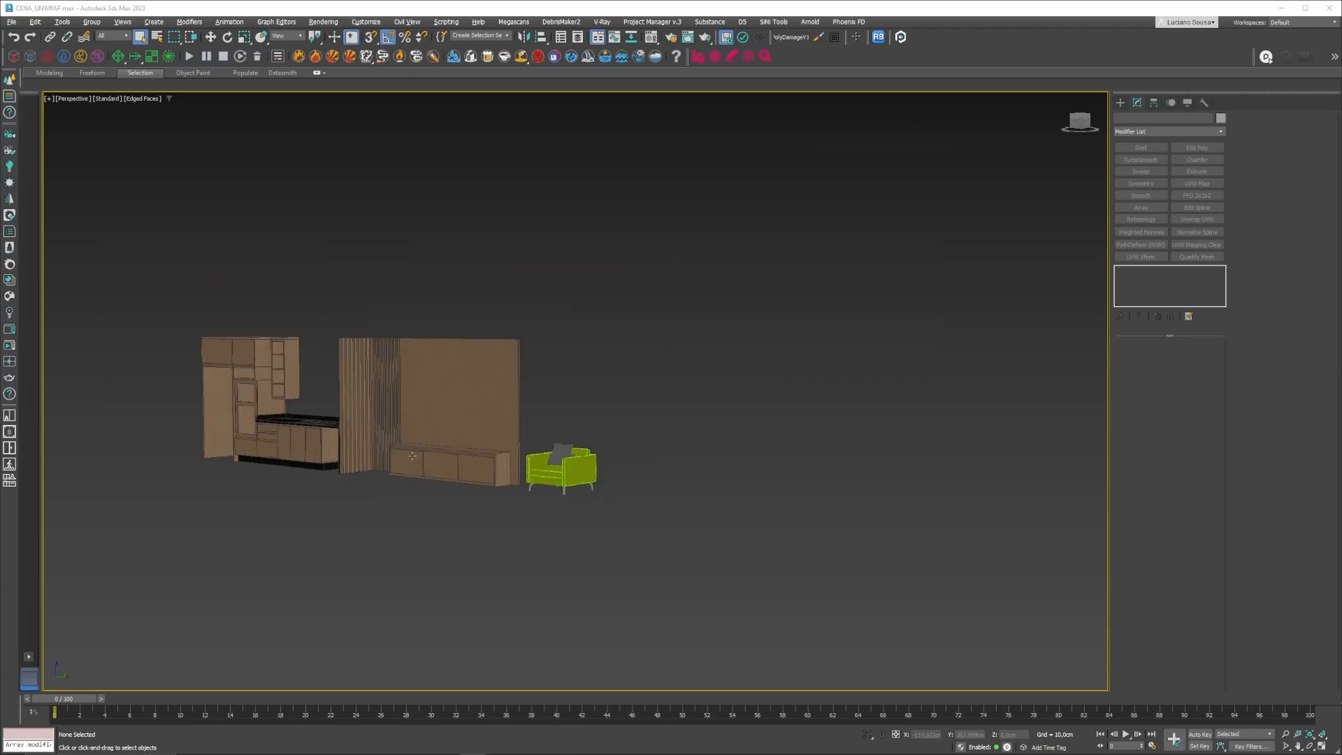
scroll(594, 475, "up", 6)
scroll(418, 429, "up", 3)
middle_click_drag(420, 430, 422, 450, "alt")
scroll(423, 450, "down", 5)
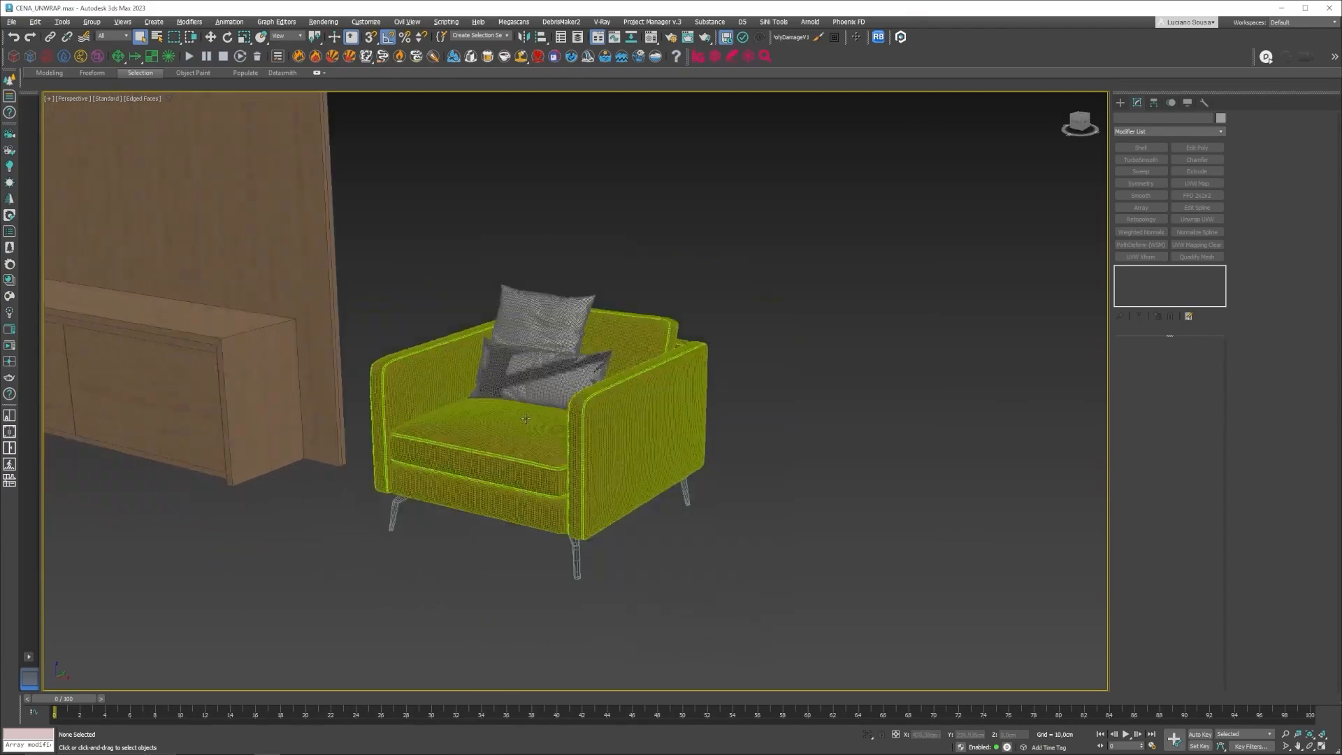
left_click(510, 408)
scroll(403, 404, "down", 3)
middle_click_drag(404, 403, 408, 422, "alt")
key("w")
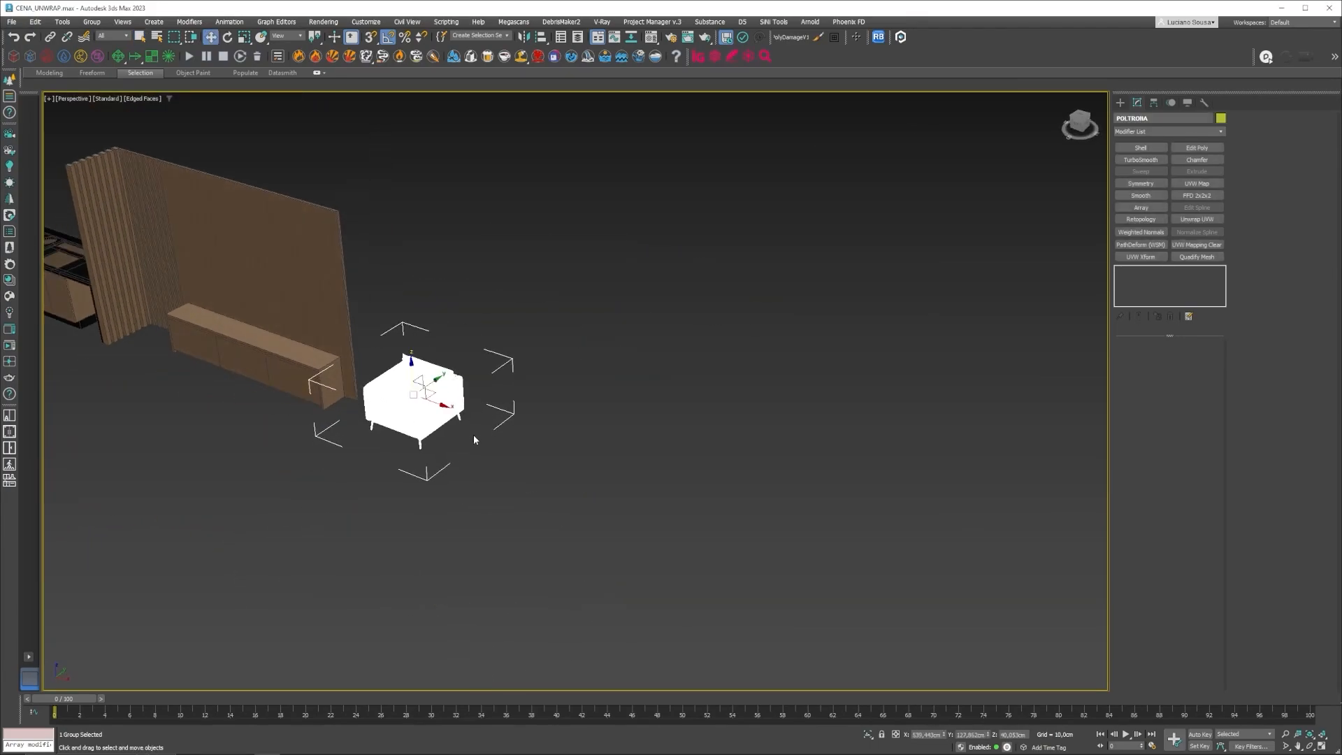
left_click_drag(436, 403, 677, 487)
left_click_drag(677, 487, 702, 496)
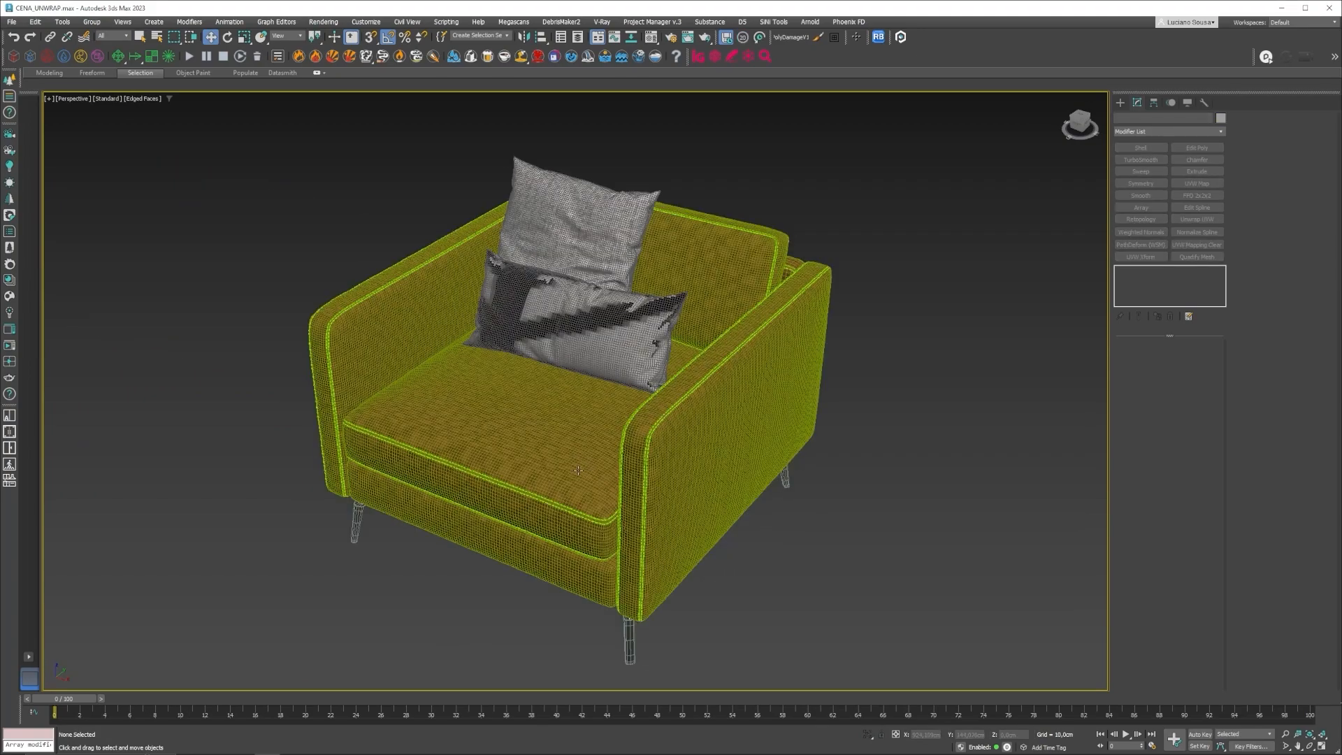
Step: Ungroup the green armchair group into separate objects and clear the selection
middle_click_drag(578, 471, 527, 407, "alt")
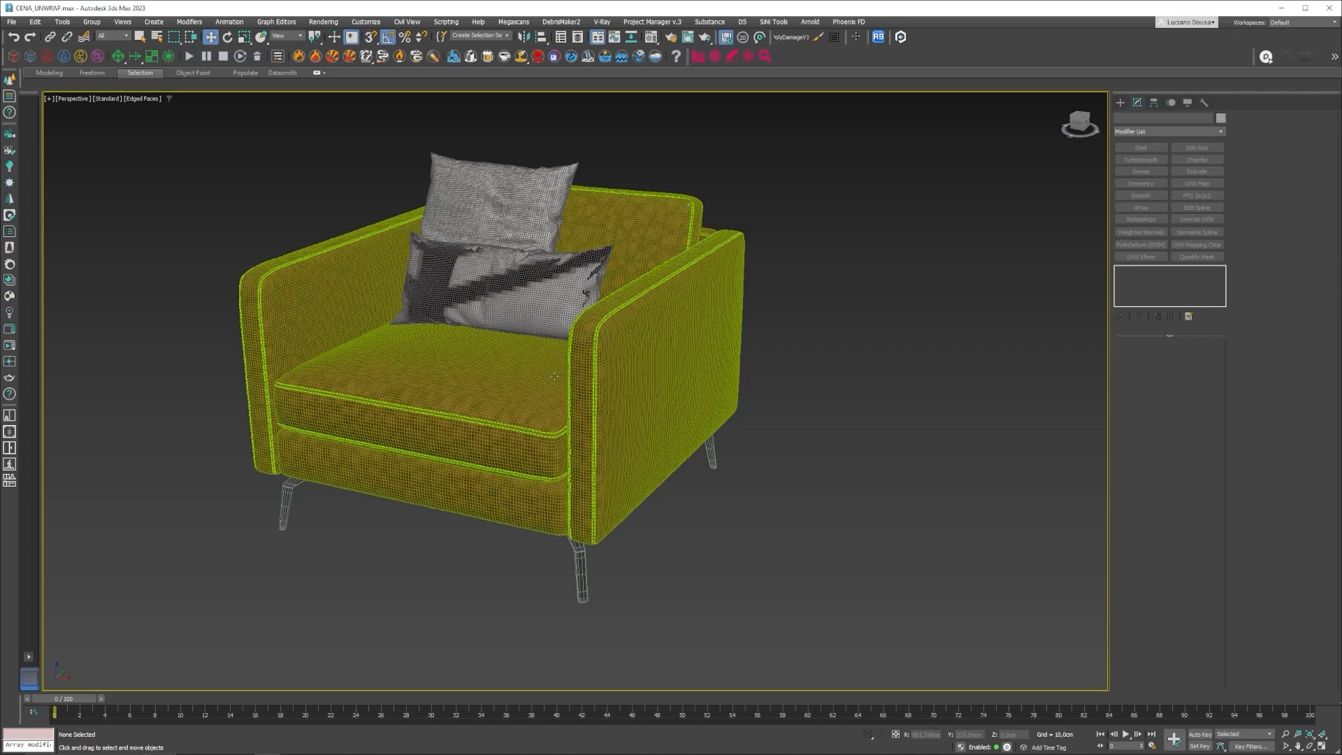
middle_click_drag(536, 338, 552, 370)
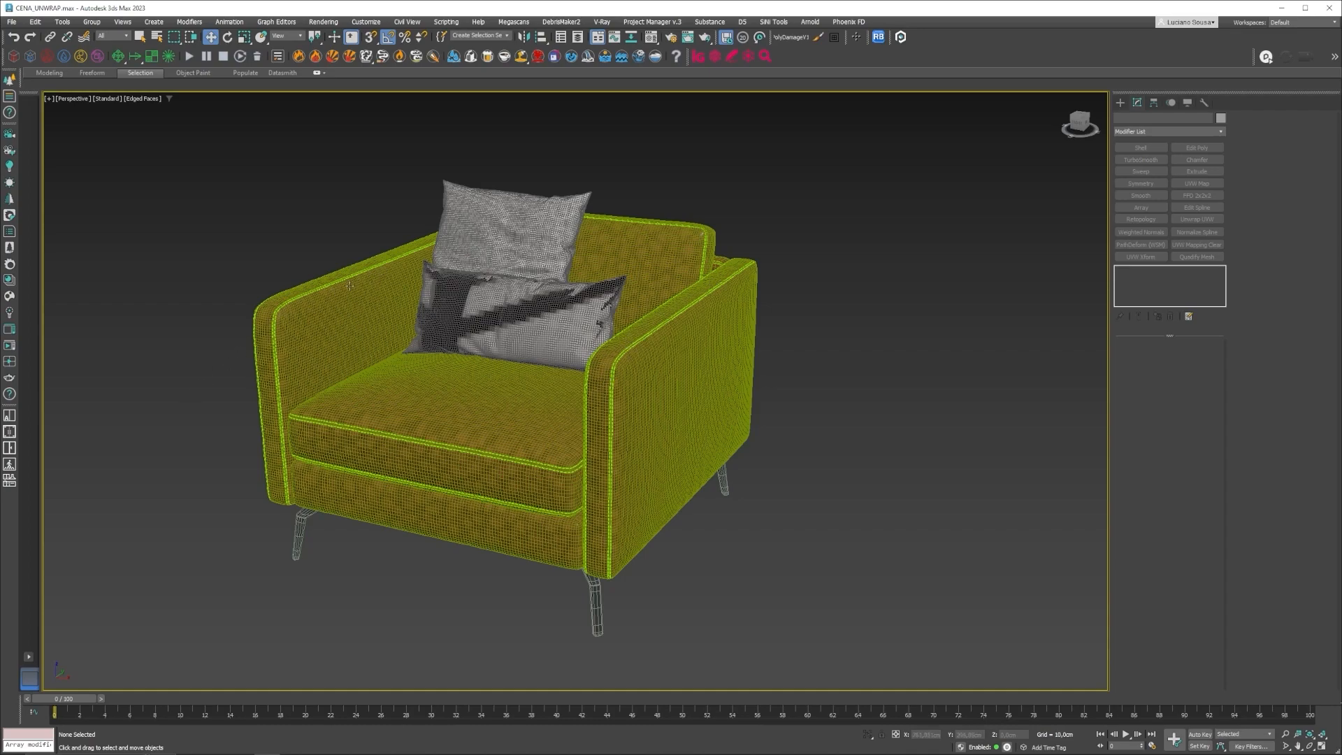
left_click(517, 366)
scroll(518, 366, "down", 5)
scroll(493, 363, "up", 3)
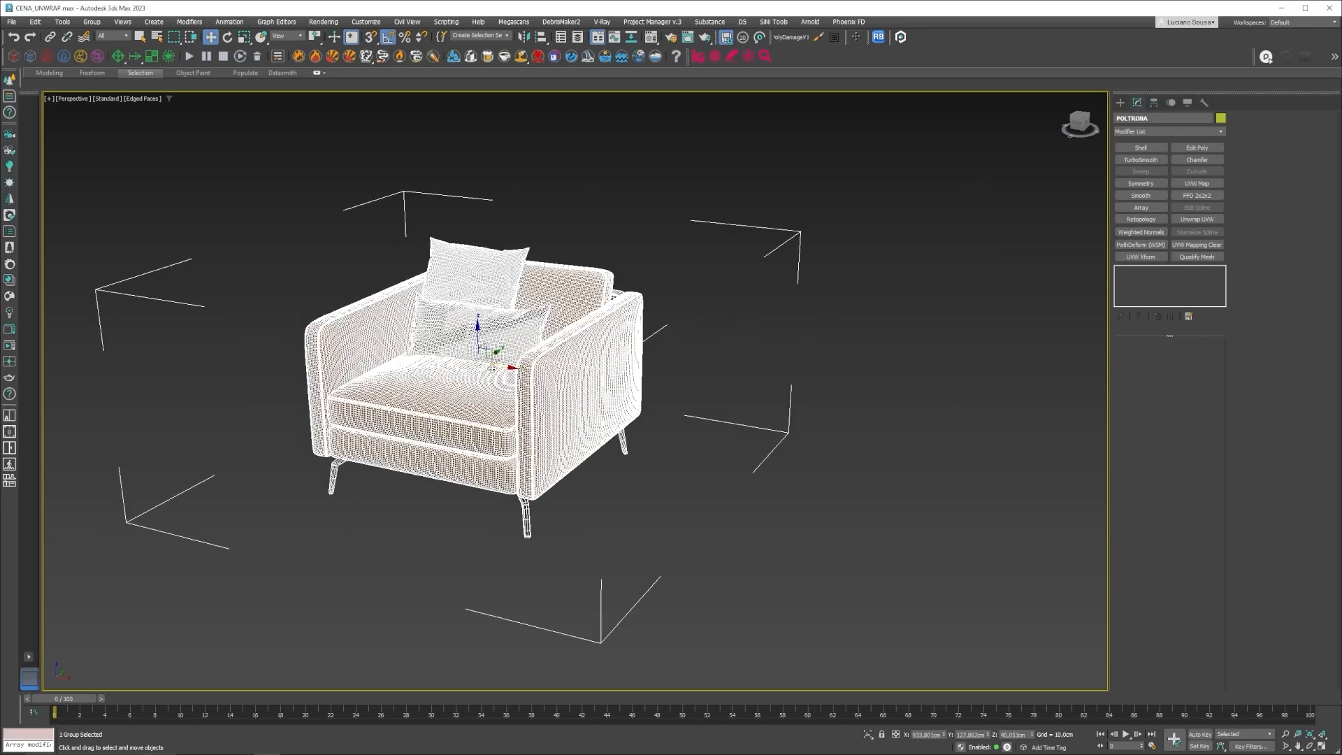
right_click(523, 356)
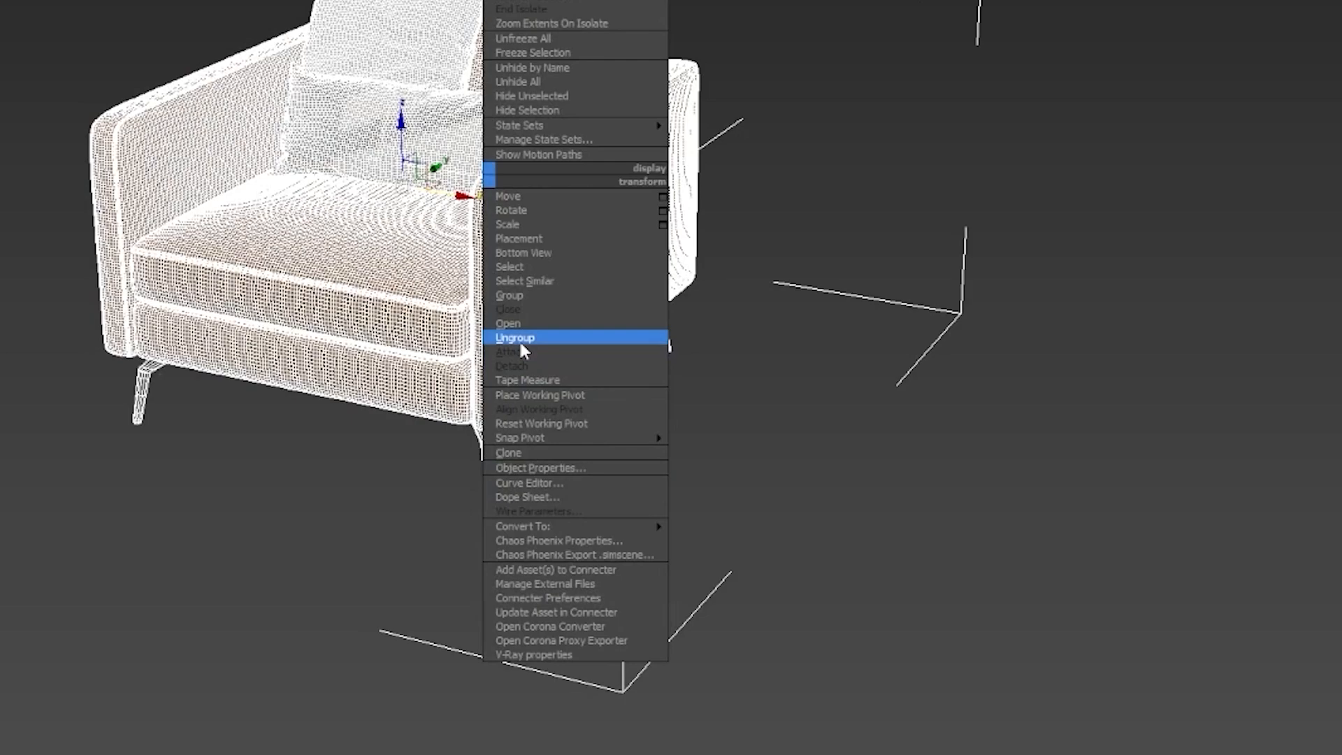
left_click(519, 338)
left_click(614, 576)
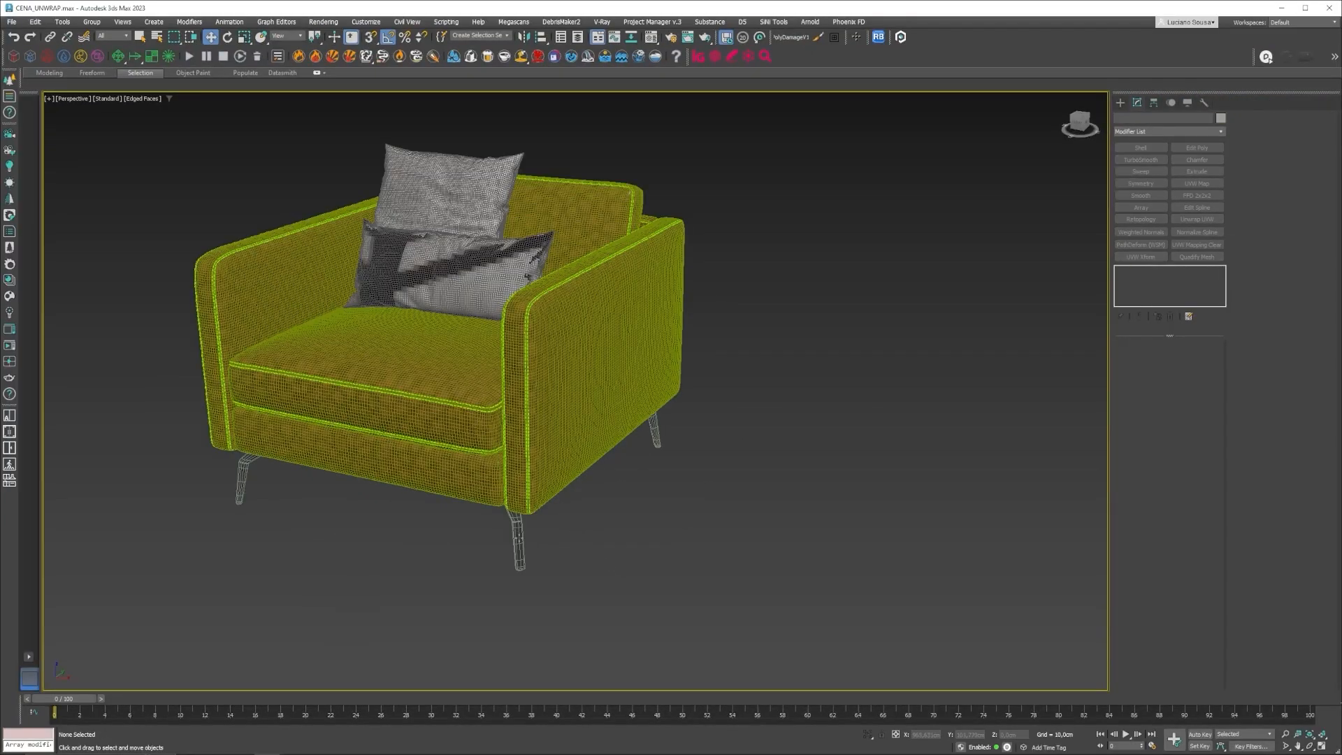
Step: Select the armchair's legs together with the stitching along the upholstery seams
left_click(463, 429)
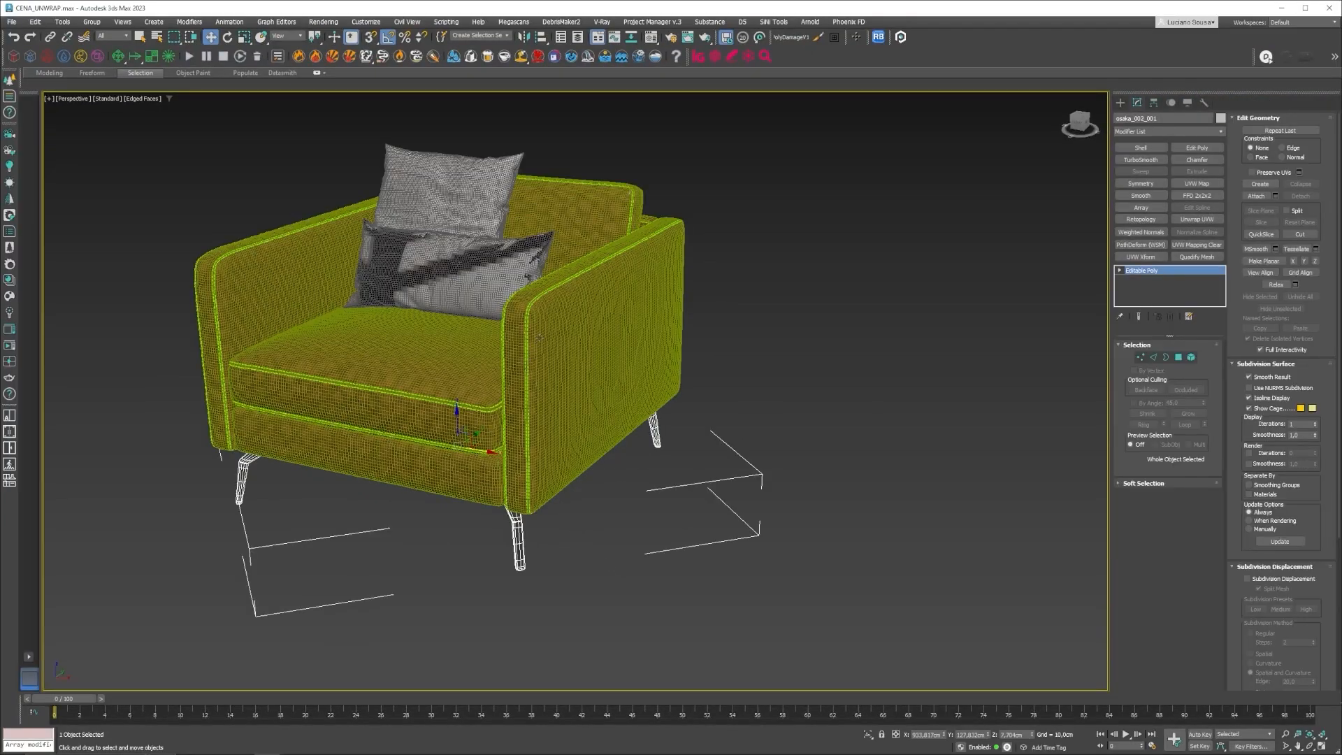
scroll(513, 533, "up", 3)
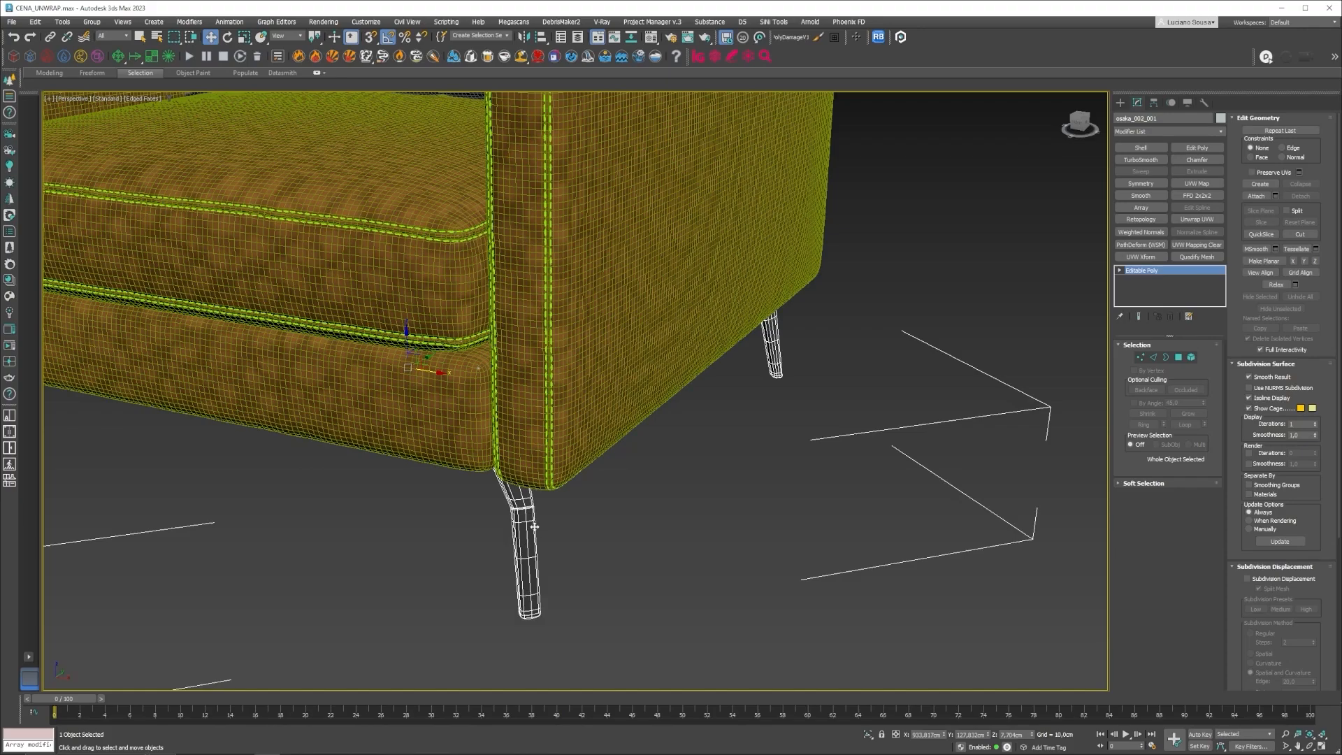
scroll(517, 527, "down", 4)
scroll(494, 342, "up", 3)
scroll(495, 342, "up", 5)
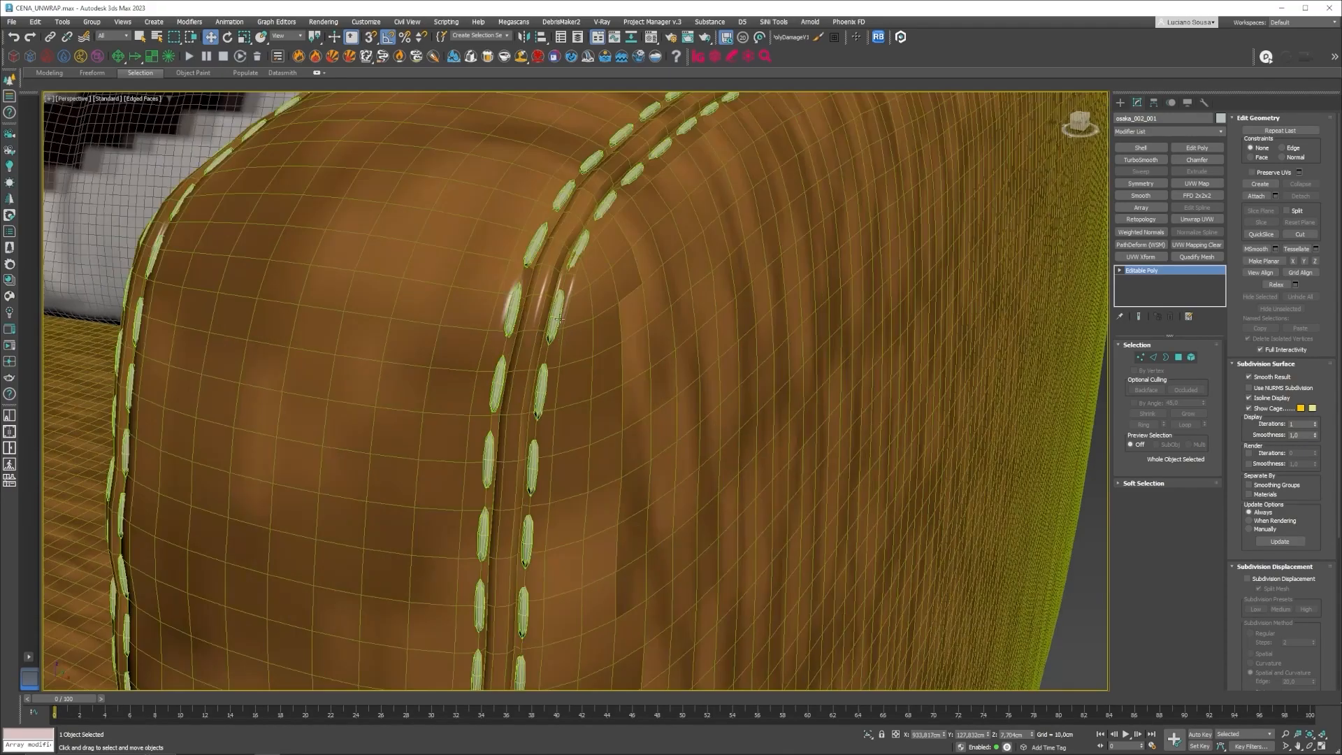
left_click(554, 318, "ctrl")
scroll(556, 364, "down", 7)
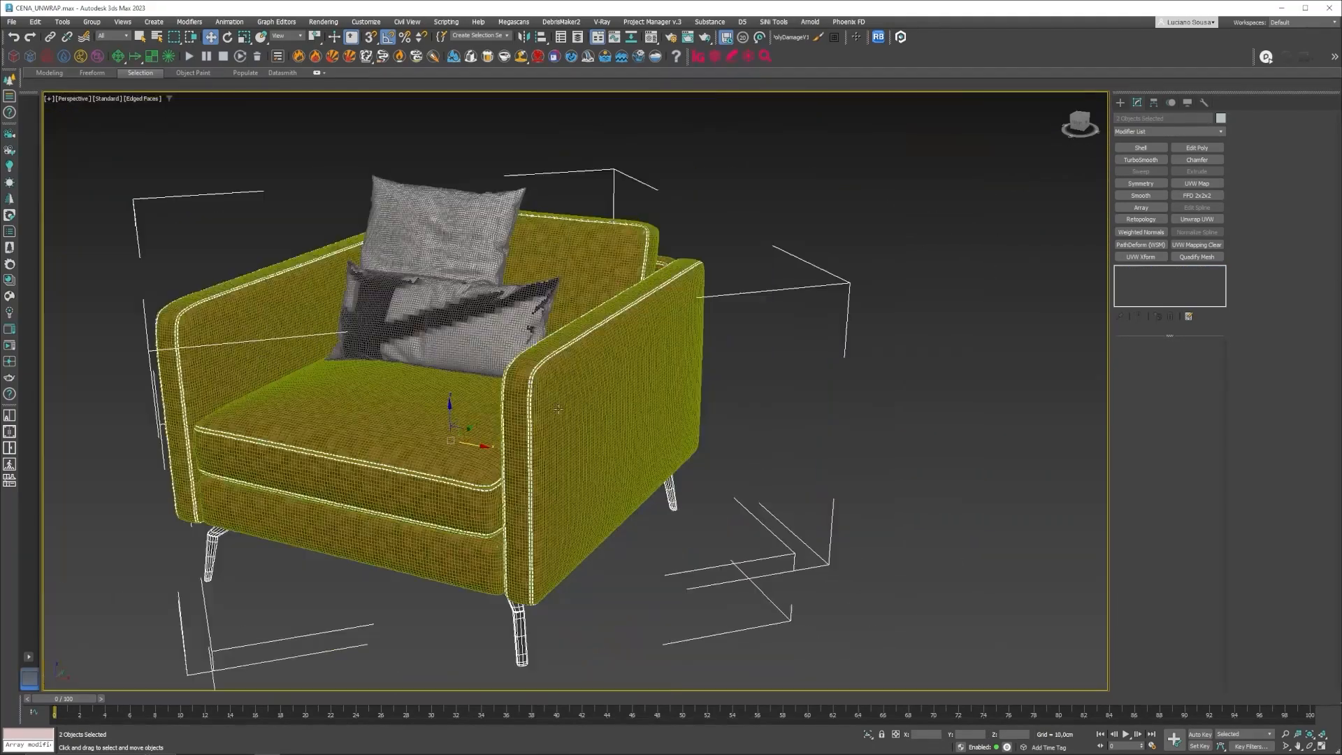
middle_click_drag(510, 426, 568, 397)
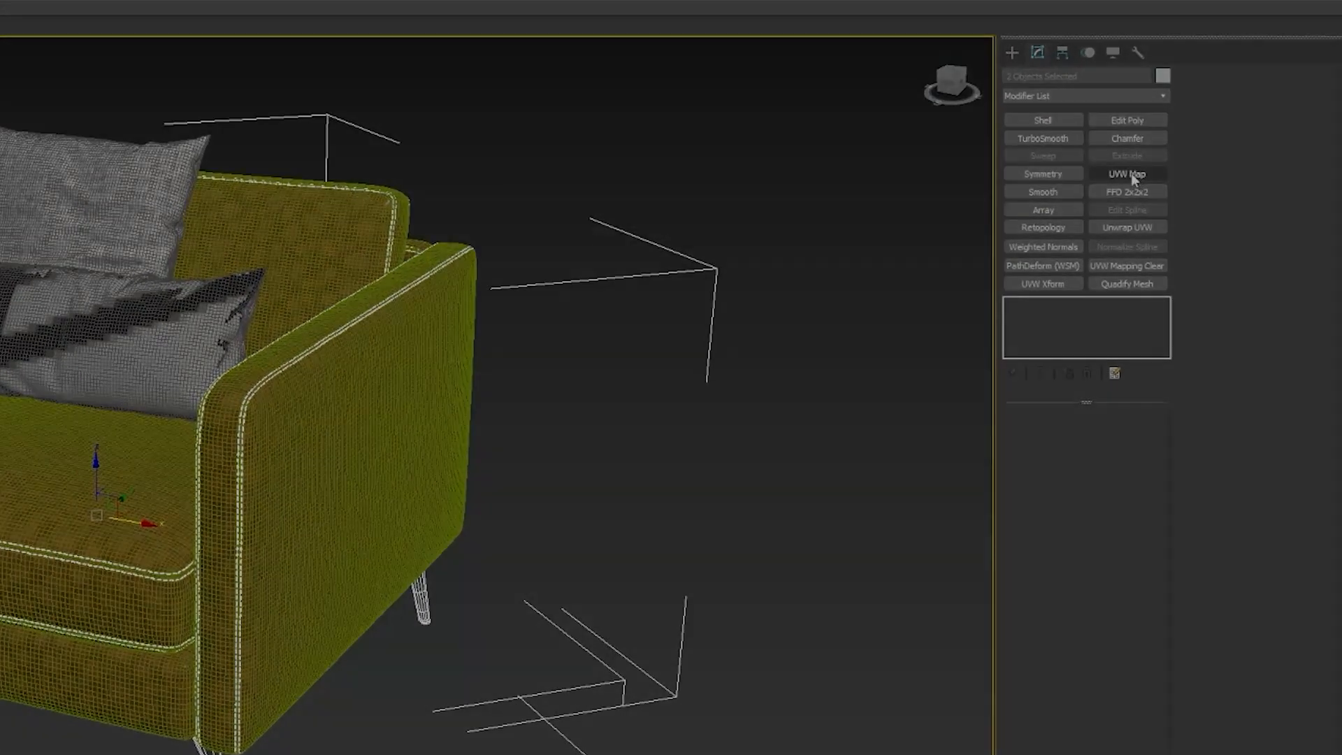
Step: Apply a UVW Map with Box mapping of 100 × 100 × 100 cm to the legs and stitching, and hide them
left_click(1198, 184)
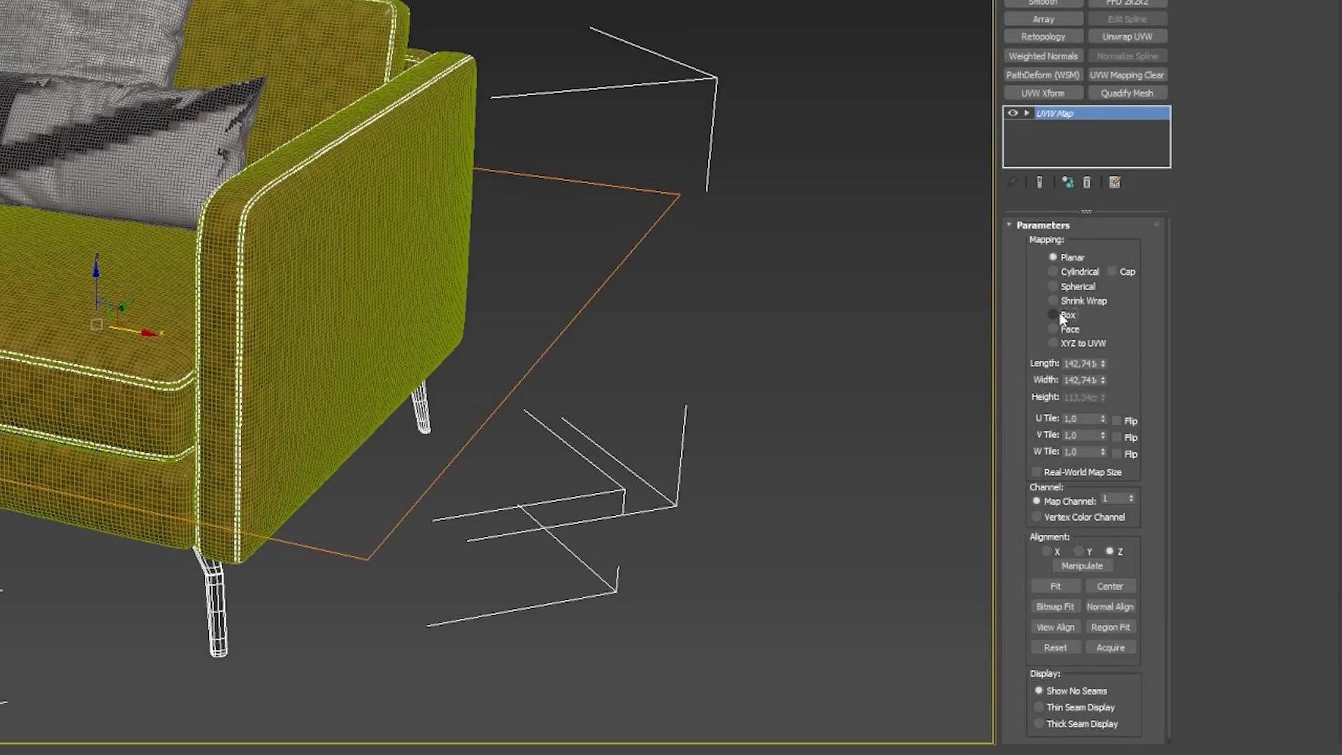
left_click(1063, 505)
double_click(1085, 364)
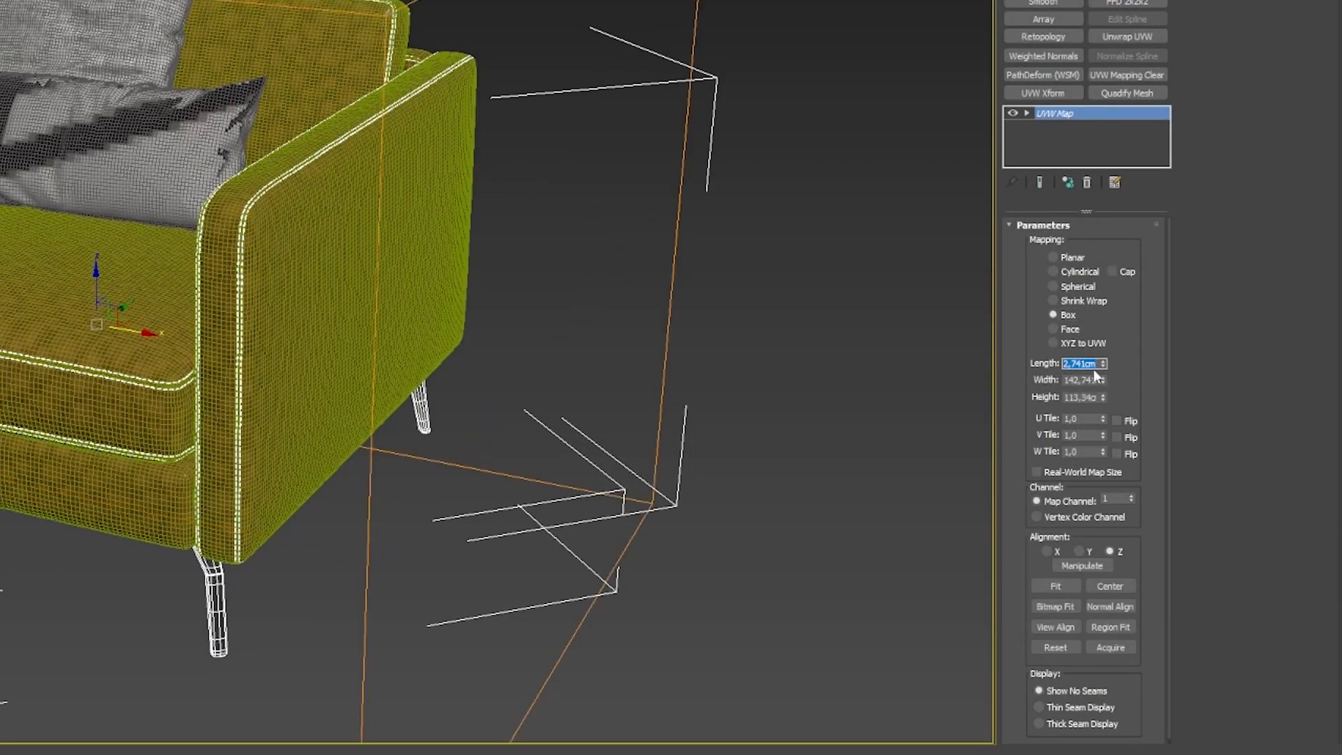
type("100")
key("Tab")
type("100")
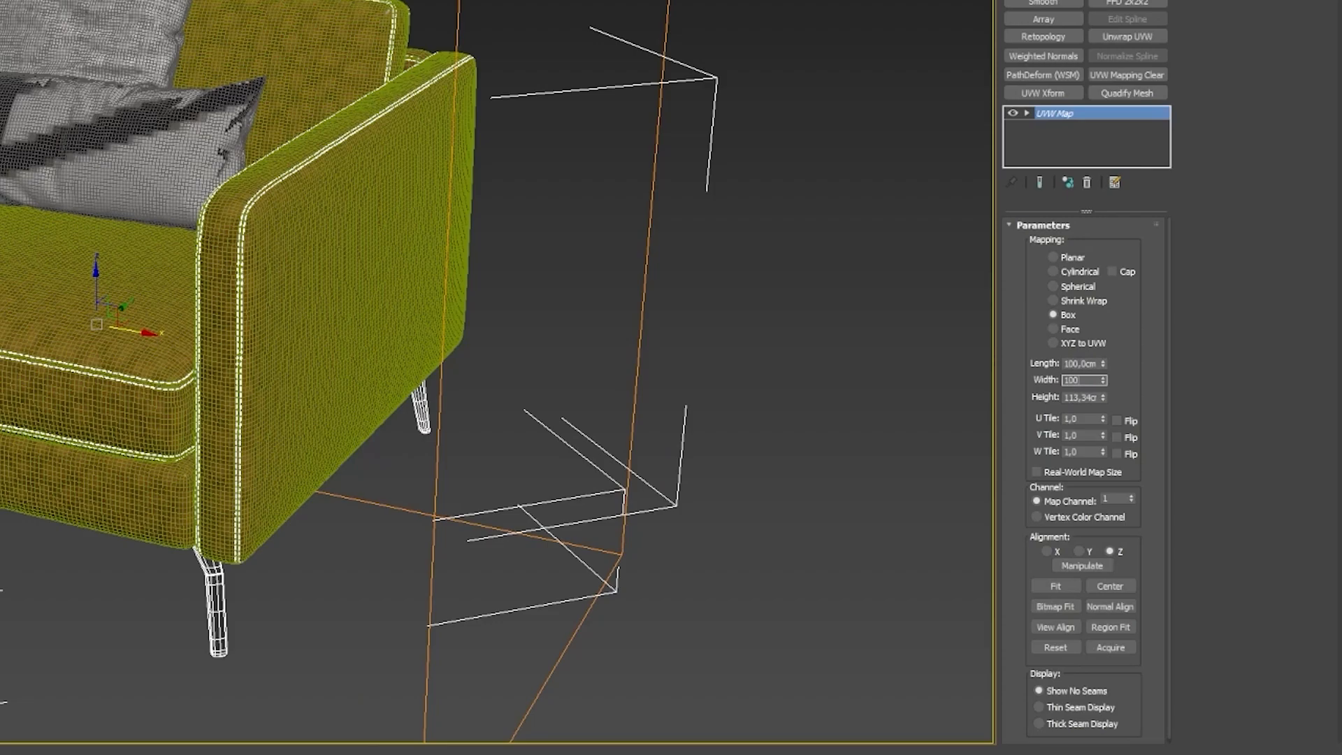
key("Tab")
type("100")
key("Tab")
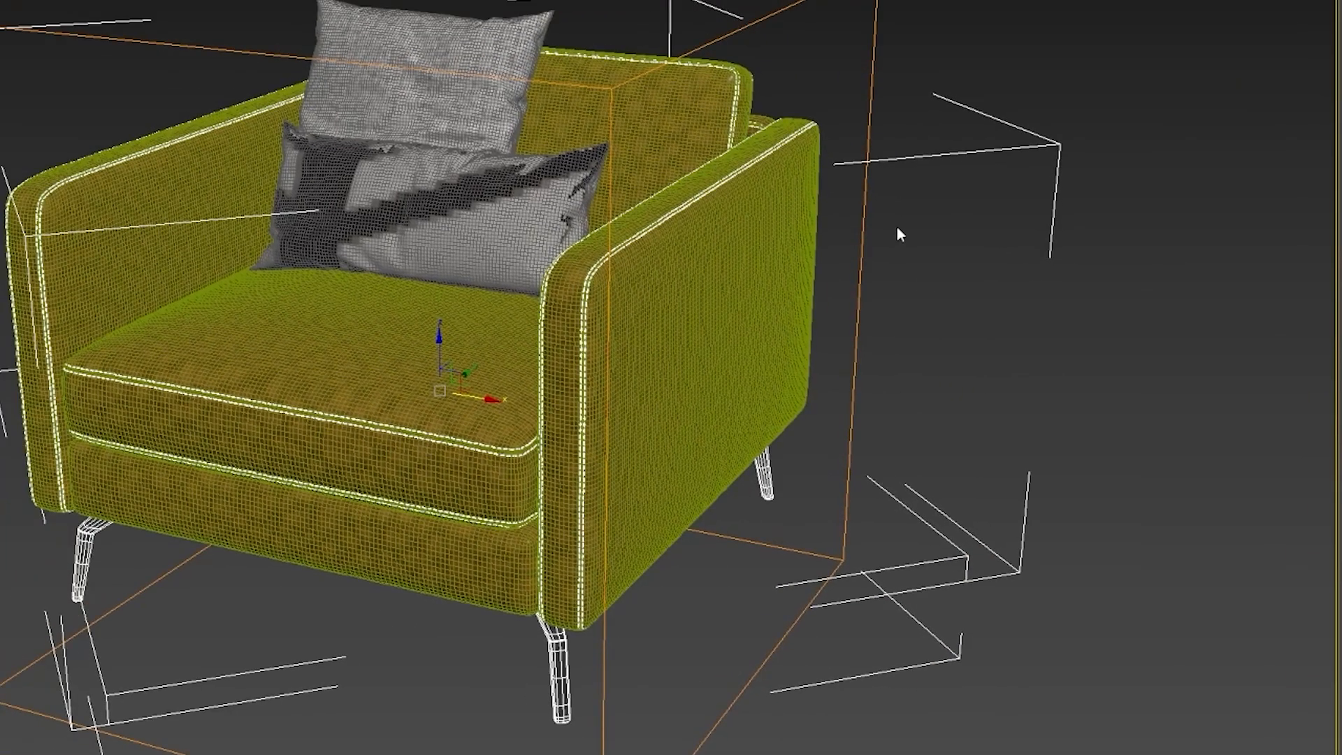
right_click(895, 225)
mouse_move(941, 182)
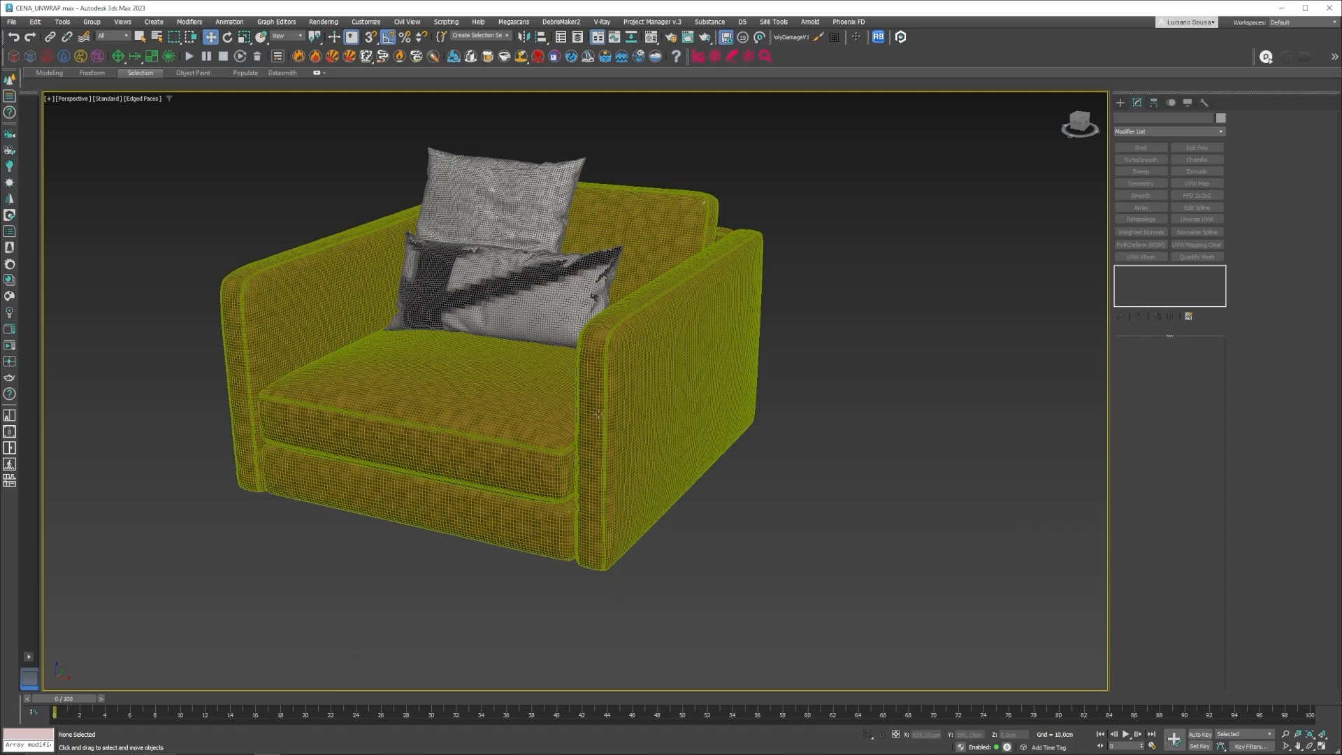
Step: Detach the near armrest element from the armchair upholstery as a separate object
left_click(639, 348)
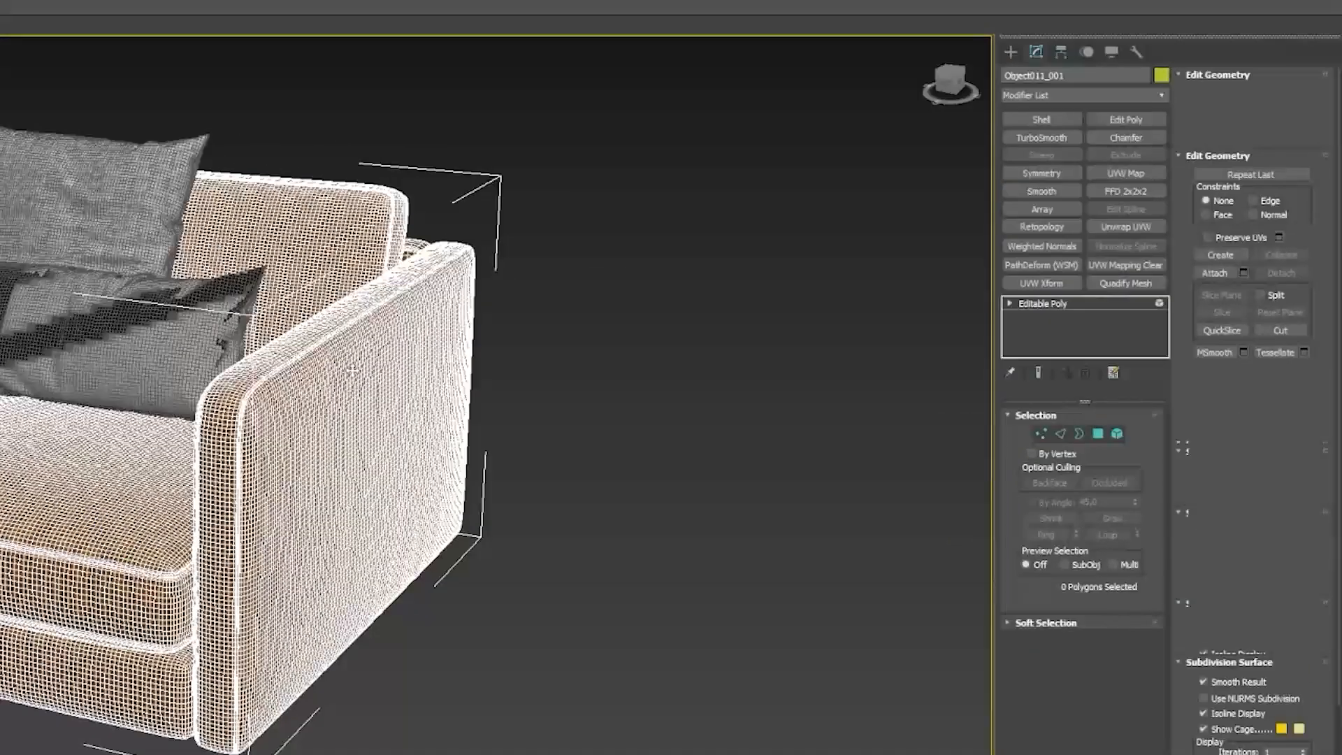
key("5")
left_click(669, 318)
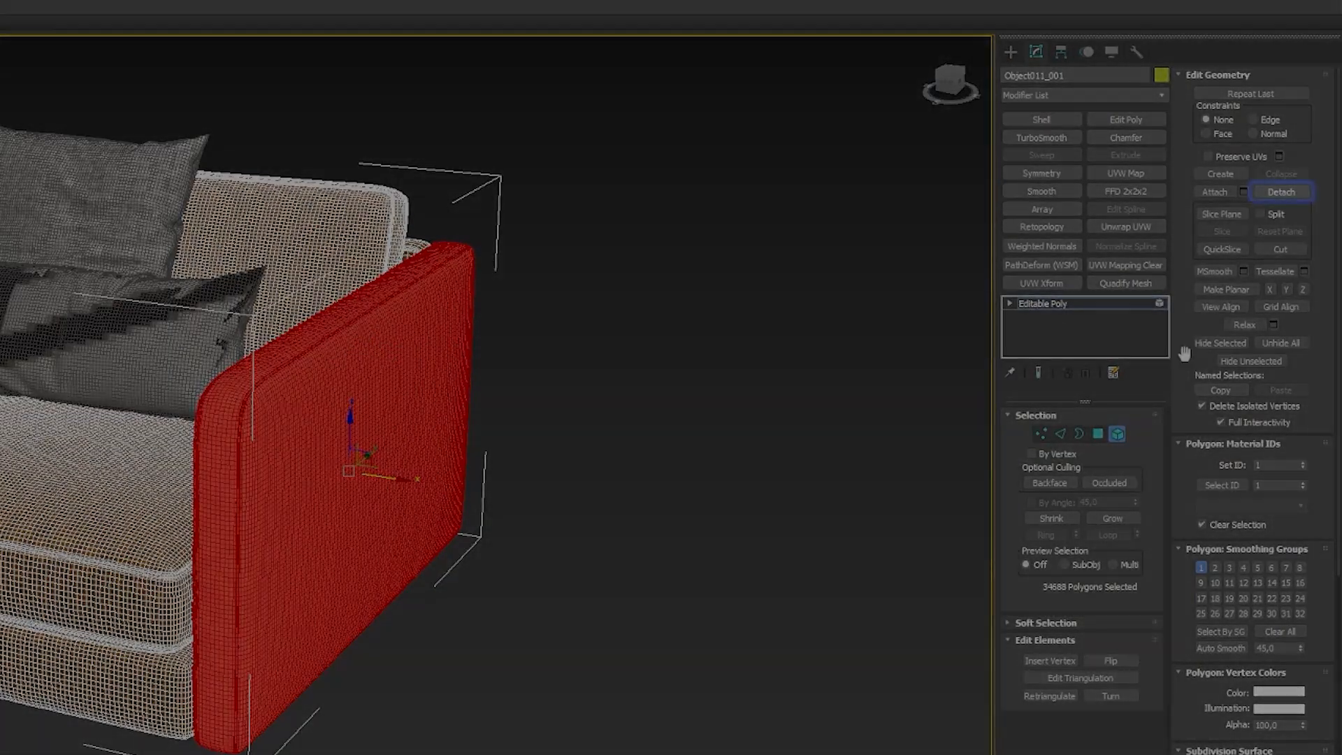
left_click(1281, 191)
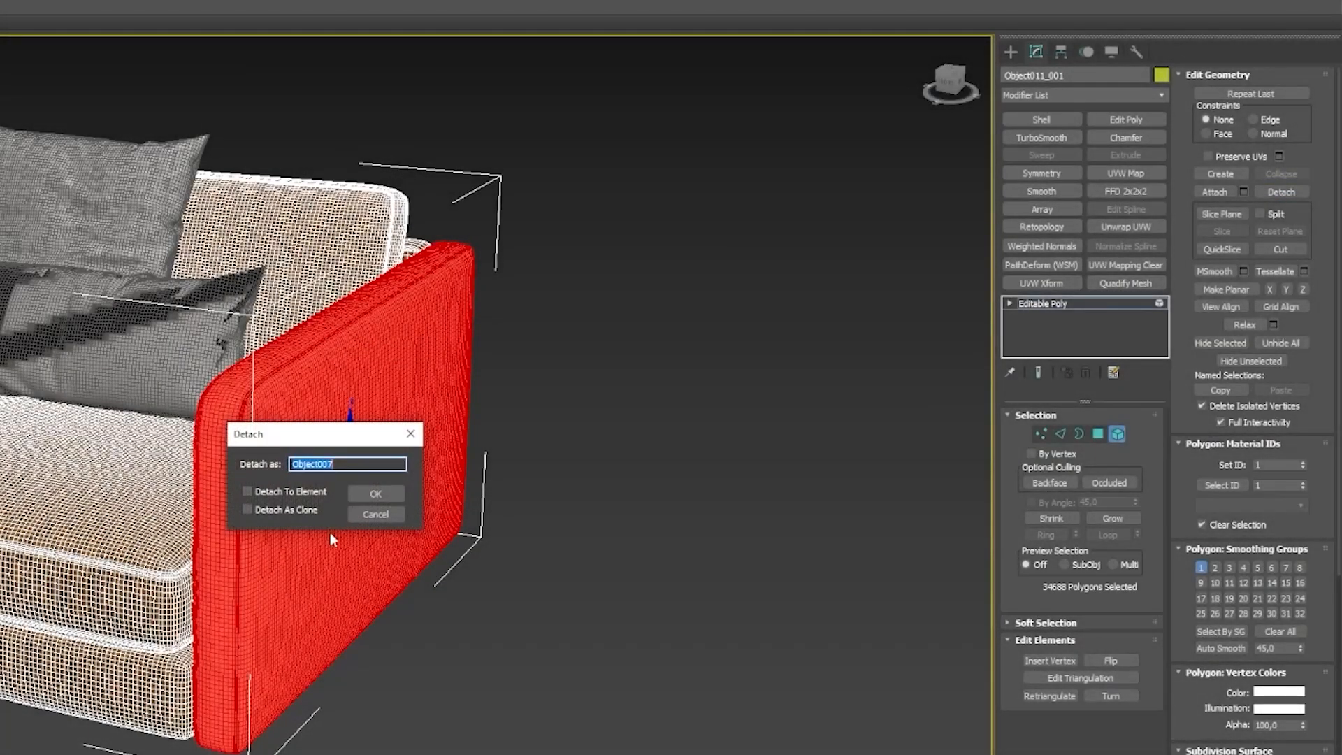
left_click(375, 492)
Step: Detach the rear panel behind the backrest and the backrest cushion as two separate objects
left_click(415, 246)
left_click(1291, 197)
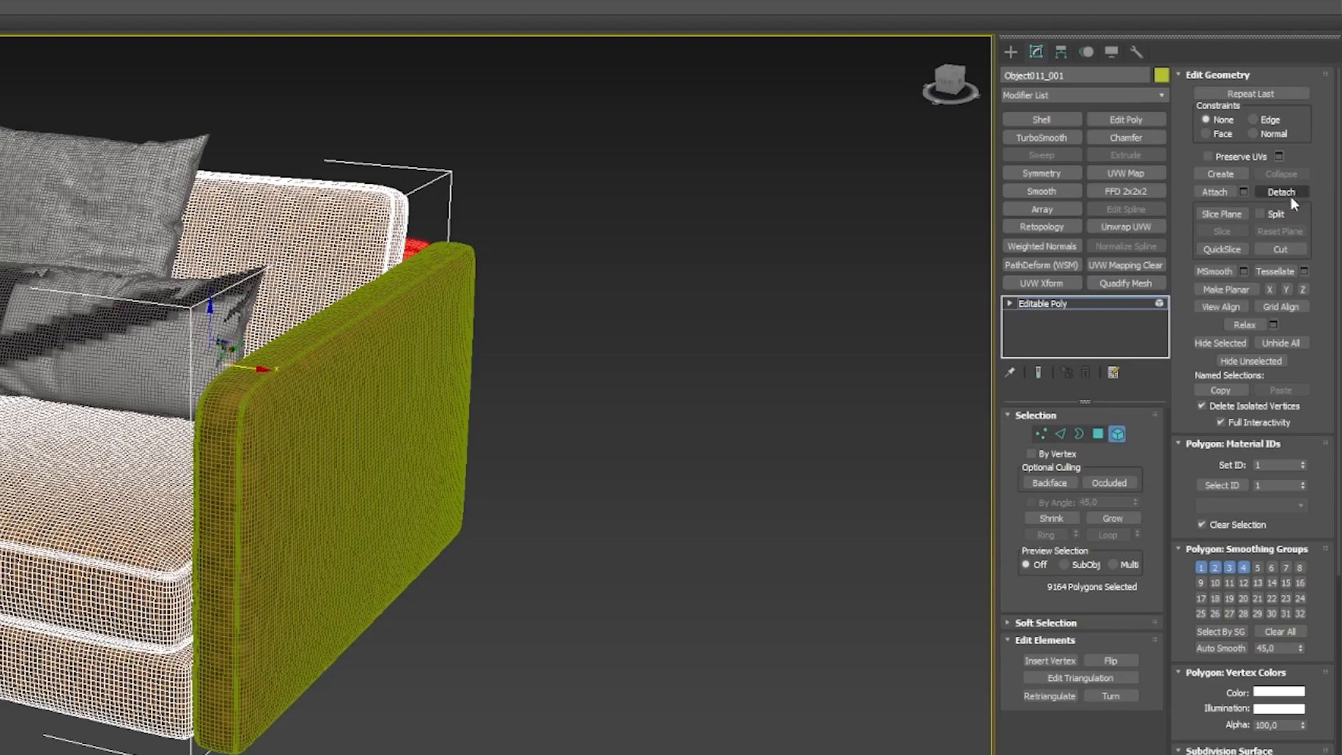
left_click(400, 484)
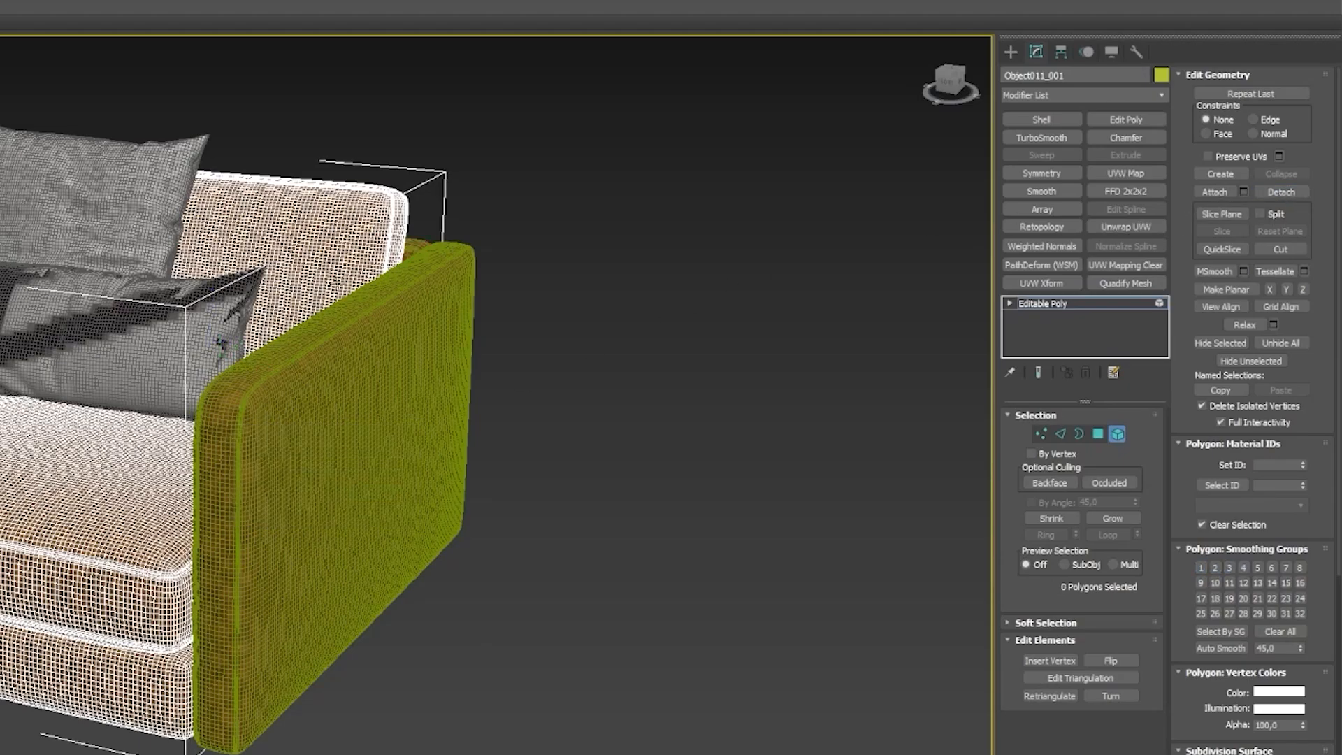
left_click(372, 278)
left_click(1293, 195)
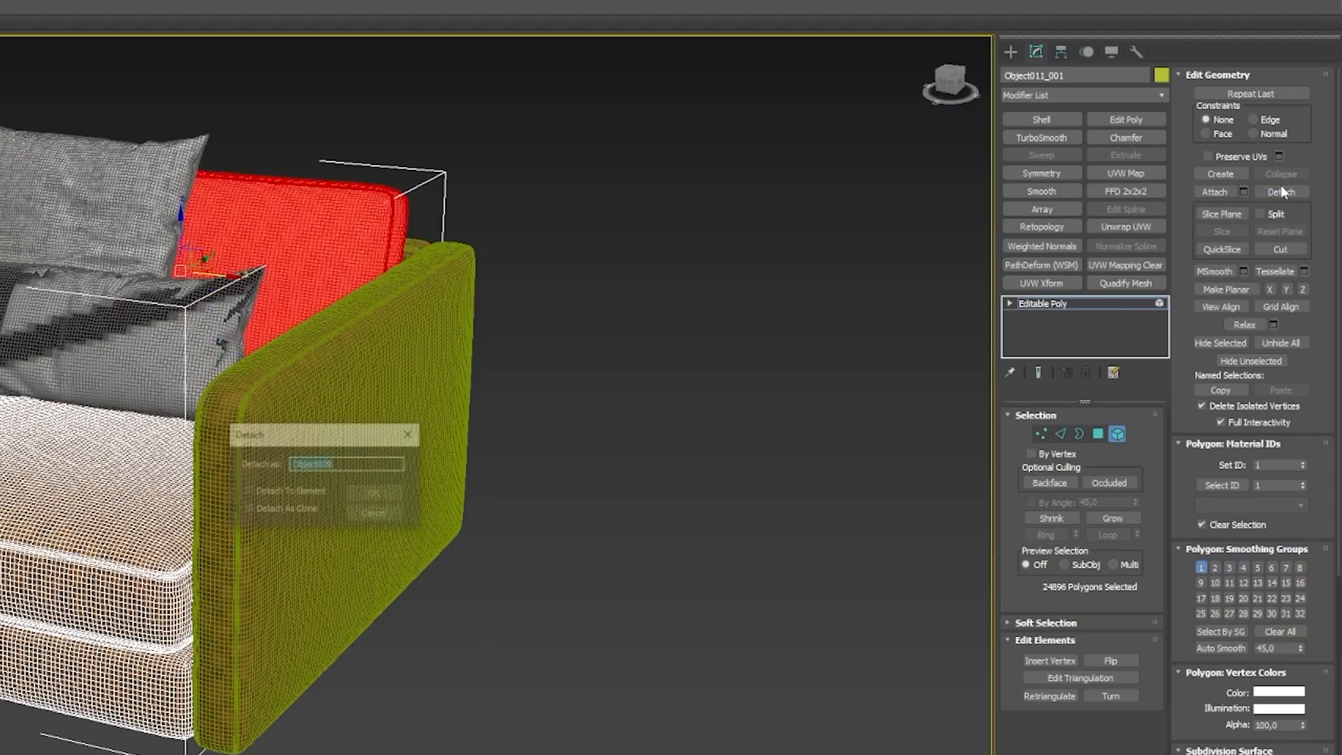
left_click(380, 487)
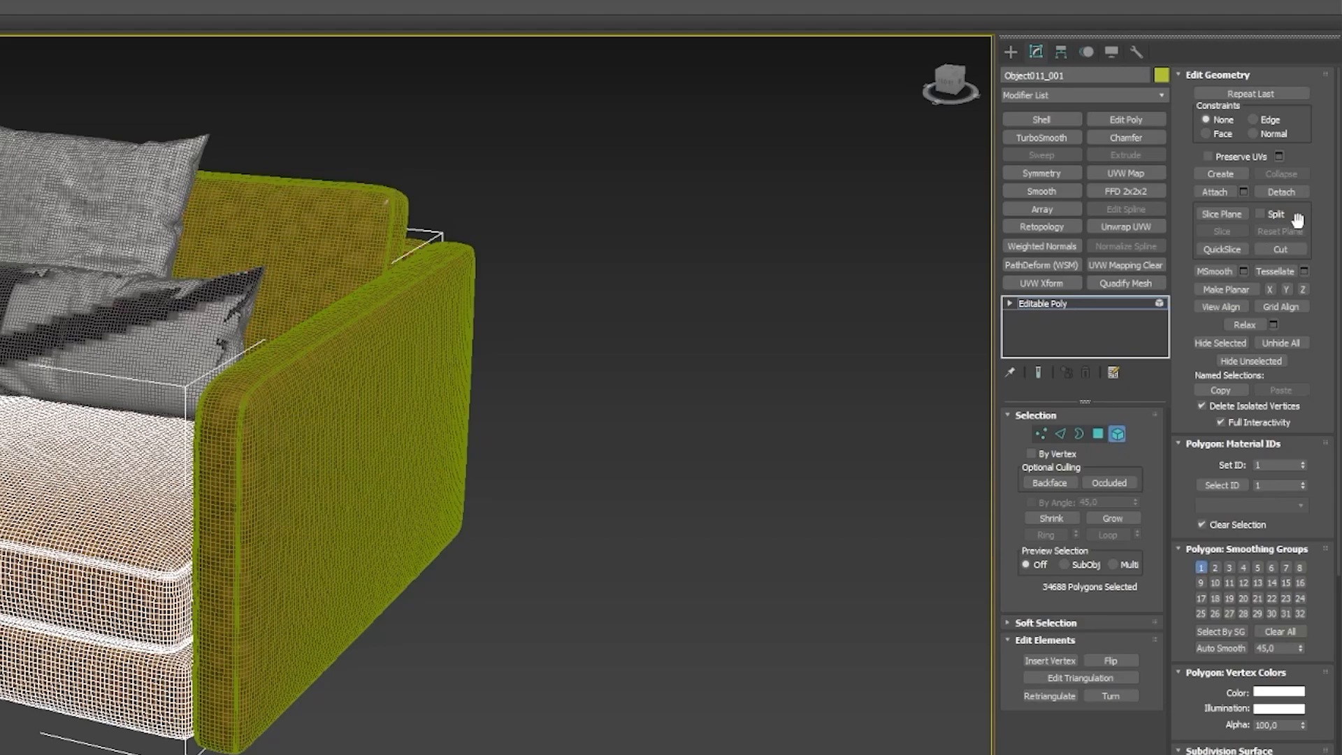
Step: Detach the far armrest and the seat cushion as separate objects, and leave Element selection mode
left_click(1280, 191)
left_click(373, 493)
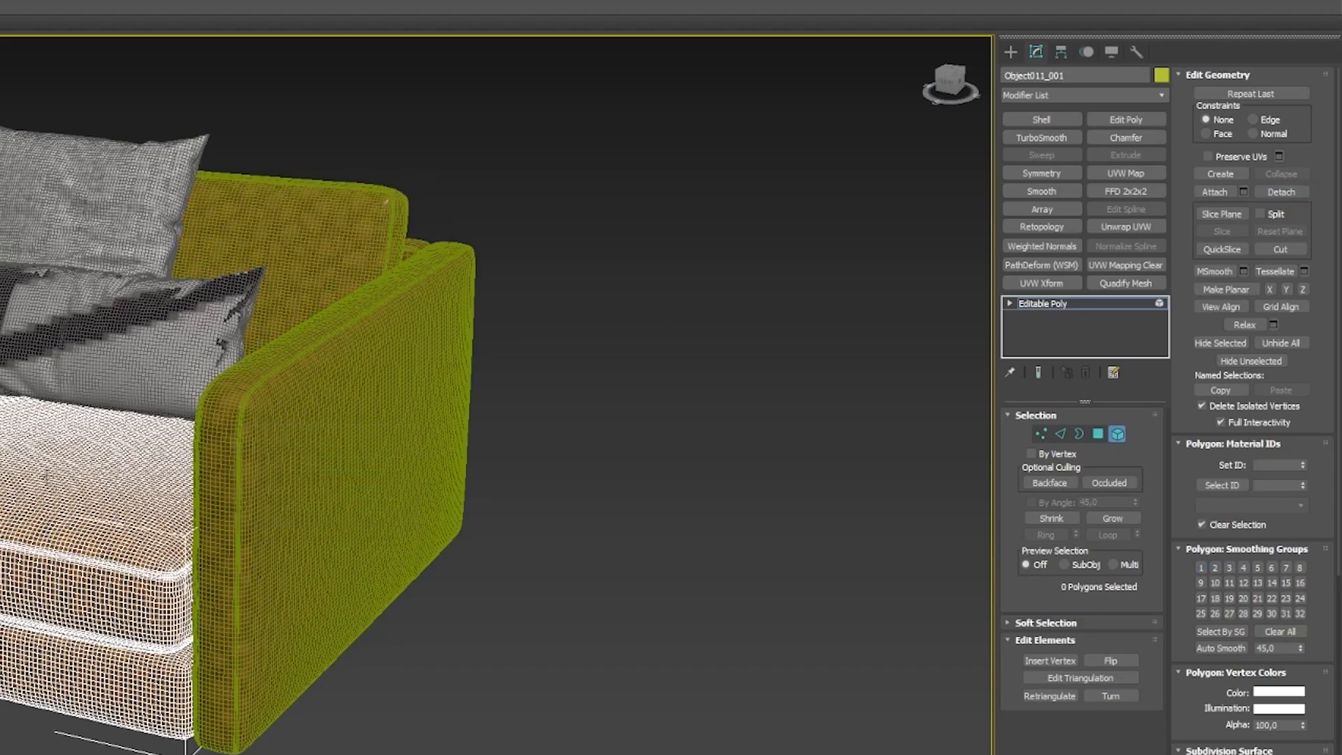
left_click(43, 477)
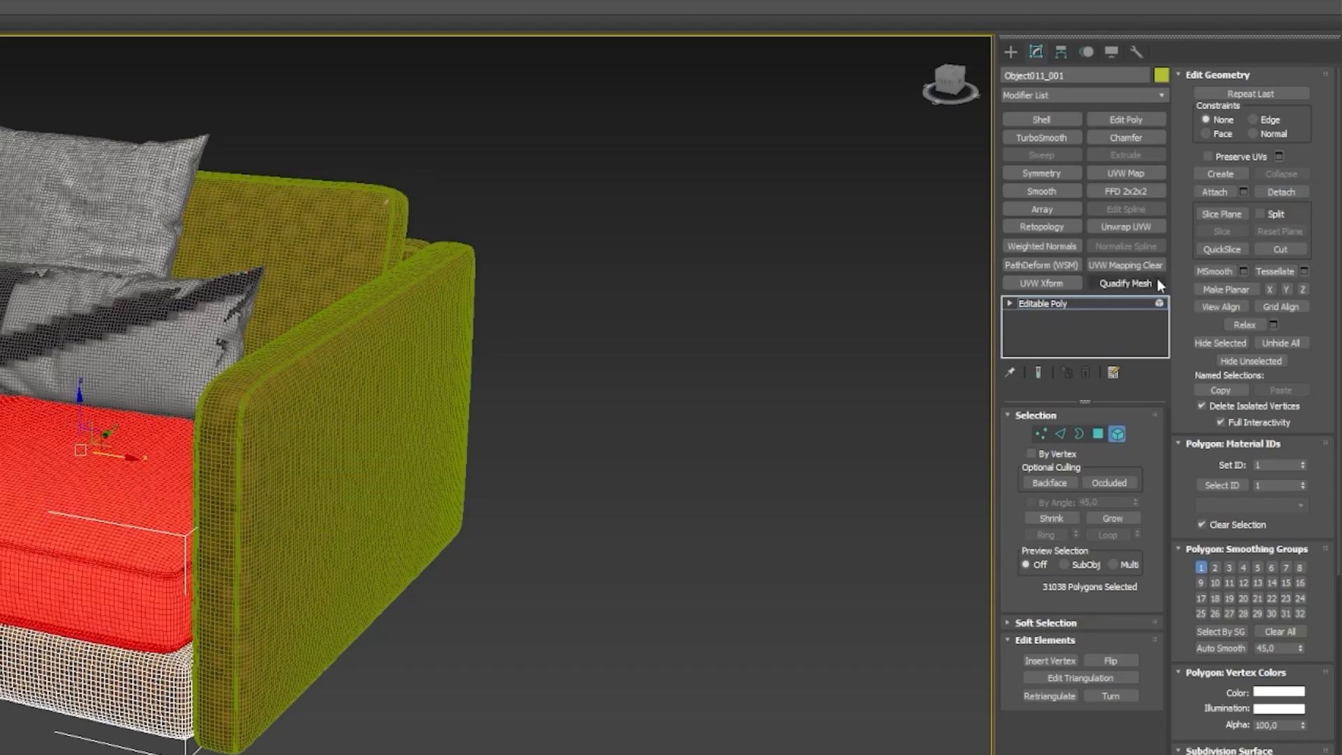
left_click(1281, 192)
left_click(375, 493)
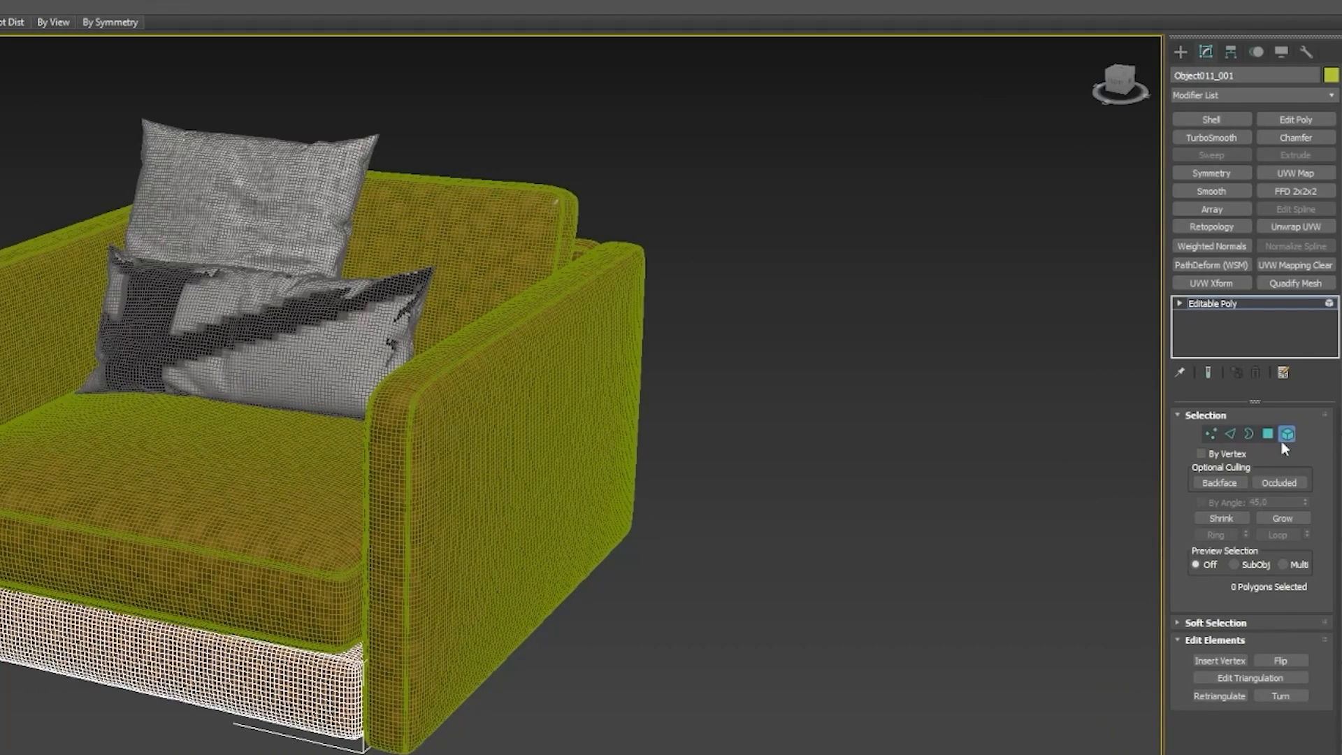
left_click(1281, 441)
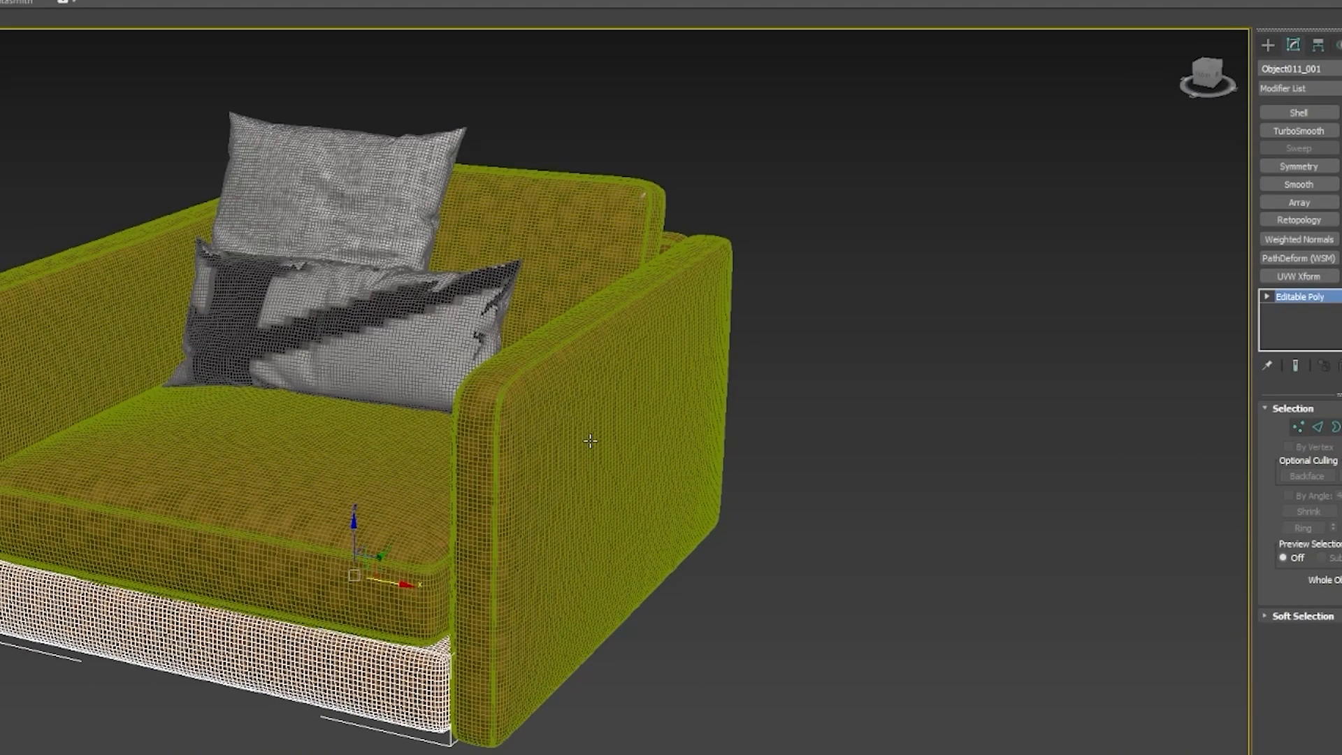
Step: Clear the UVW mapping of all visible upholstery parts and pillows, and convert them to Editable Poly
left_click(482, 384)
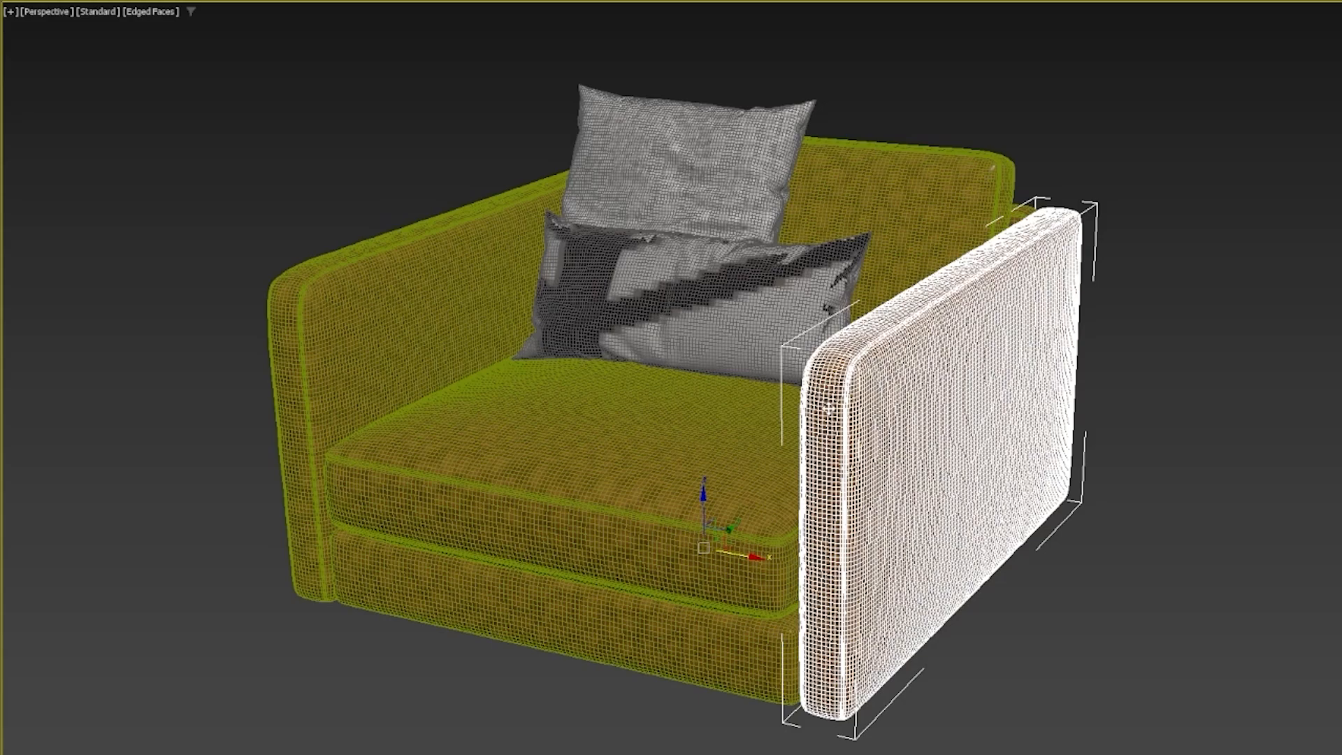
scroll(993, 466, "up", 3)
scroll(831, 329, "up", 2)
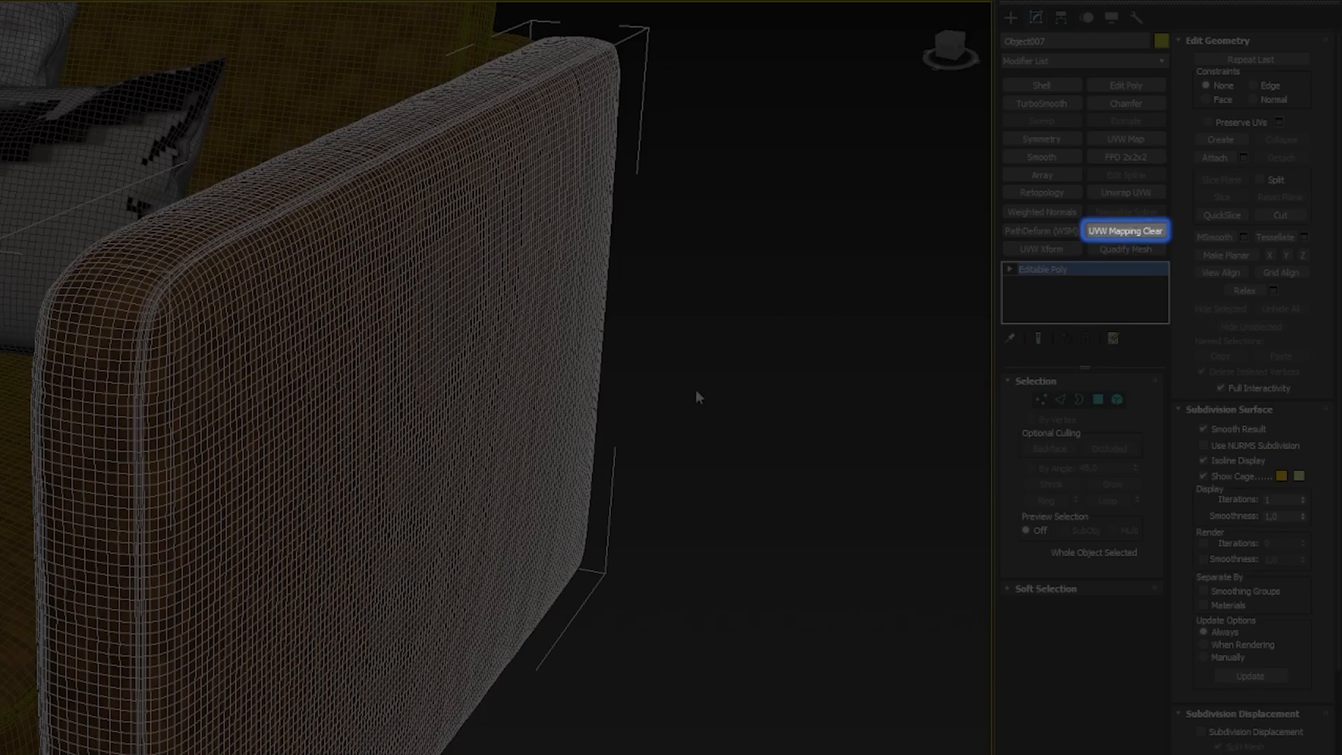
scroll(335, 387, "down", 3)
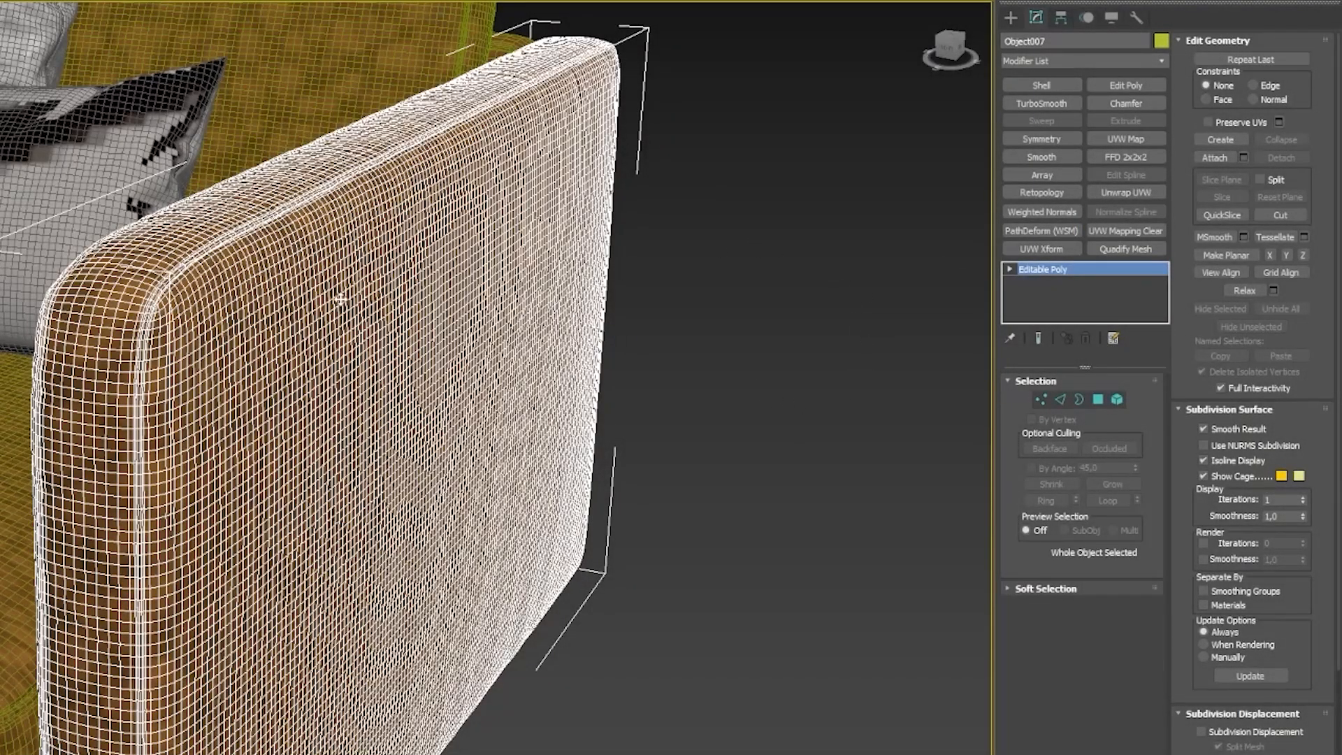
scroll(264, 423, "down", 3)
scroll(228, 295, "down", 5)
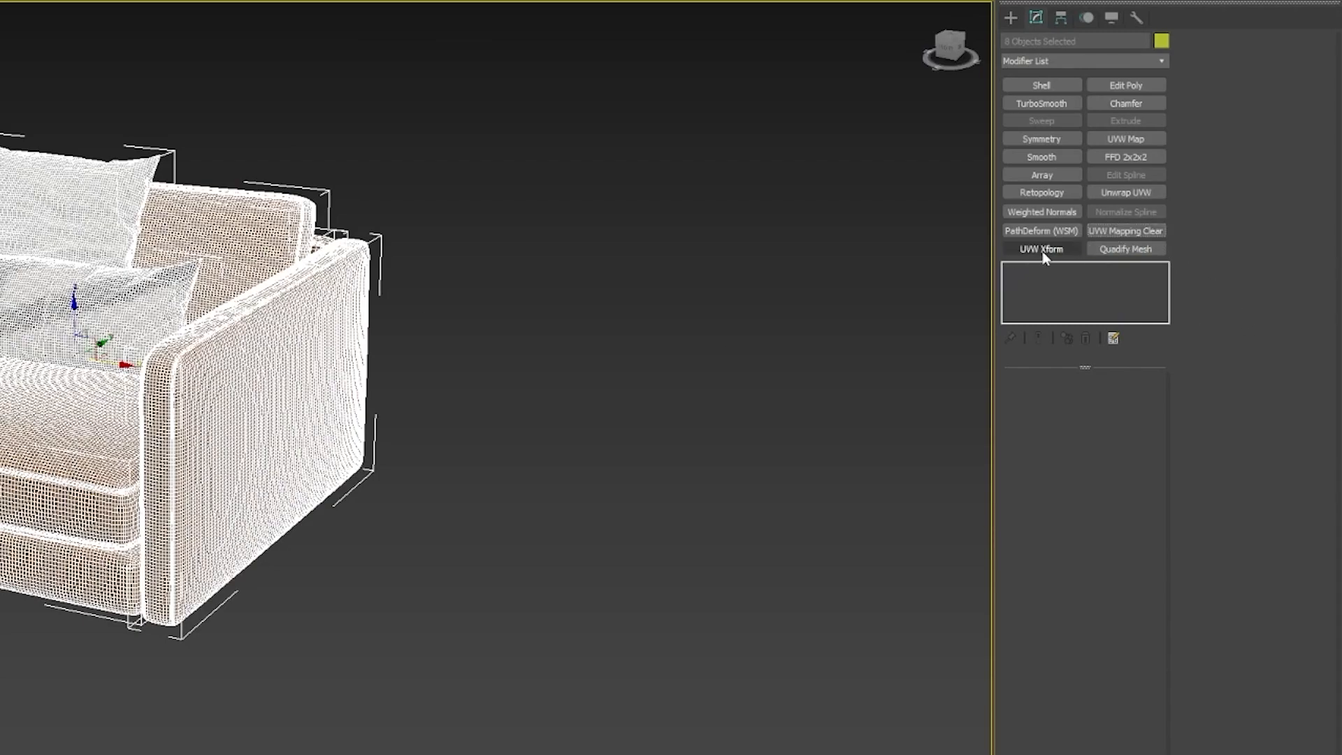
right_click(717, 341)
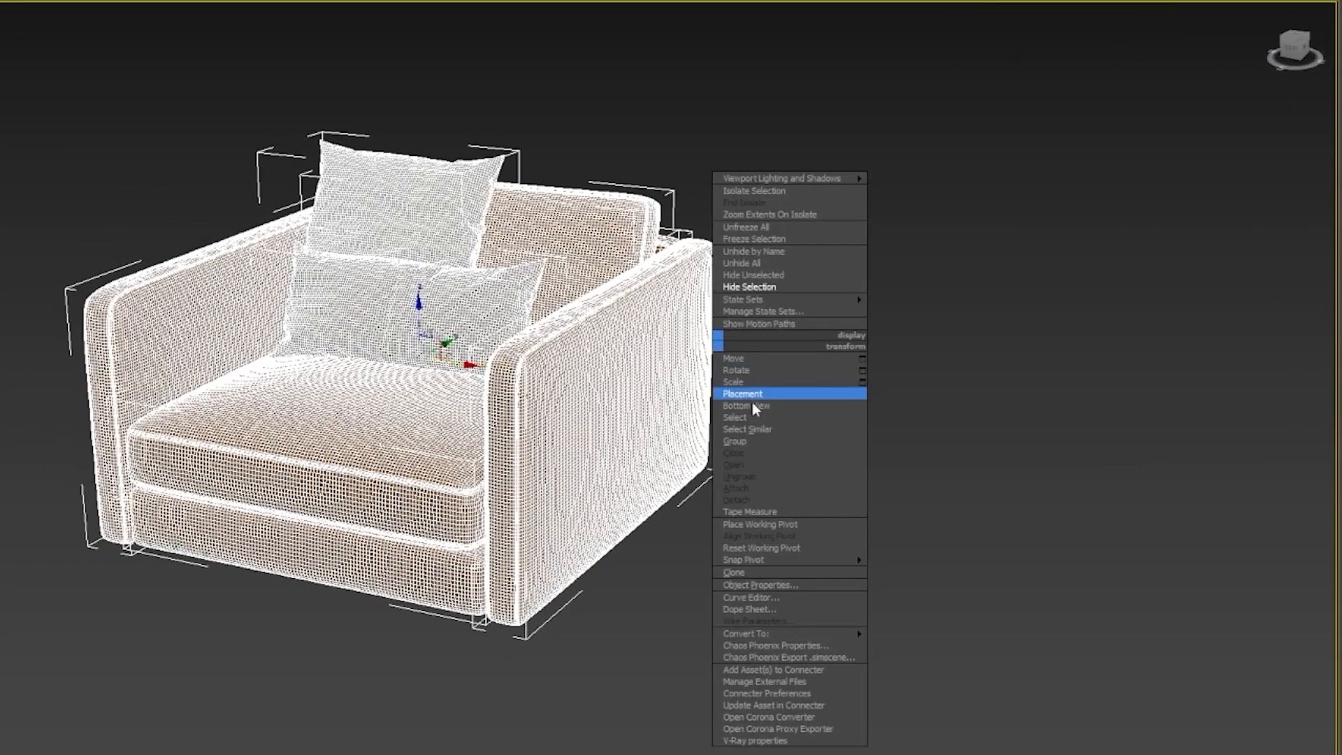
mouse_move(777, 632)
left_click(956, 644)
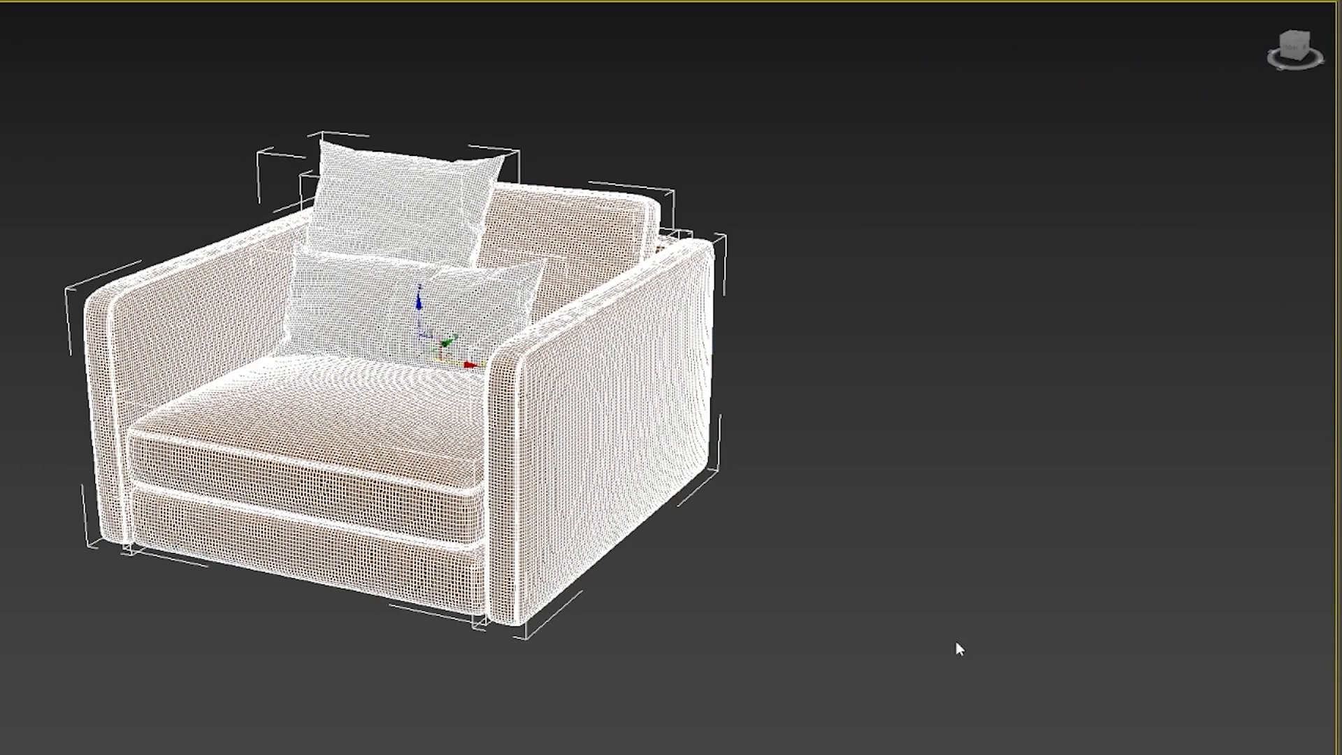
Step: Apply an Unwrap UVW modifier to the near armrest
scroll(422, 264, "up", 3)
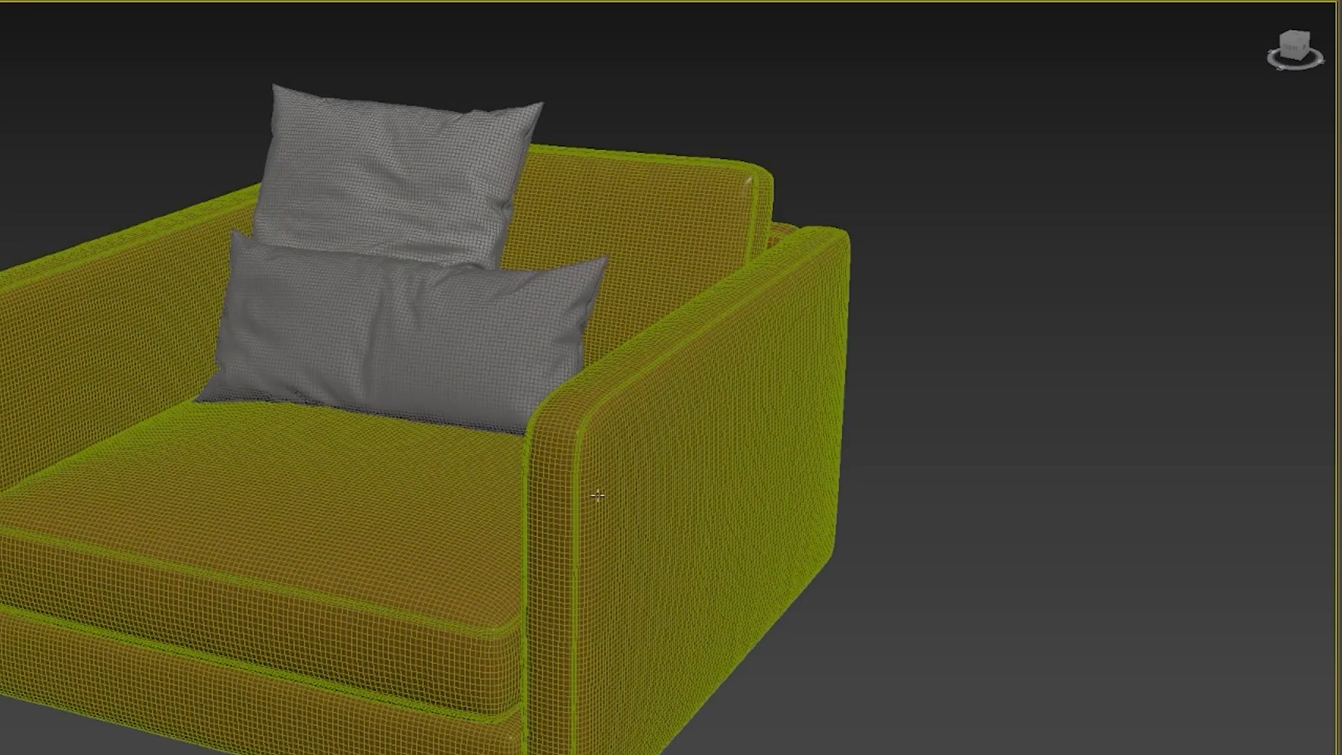
left_click(676, 357)
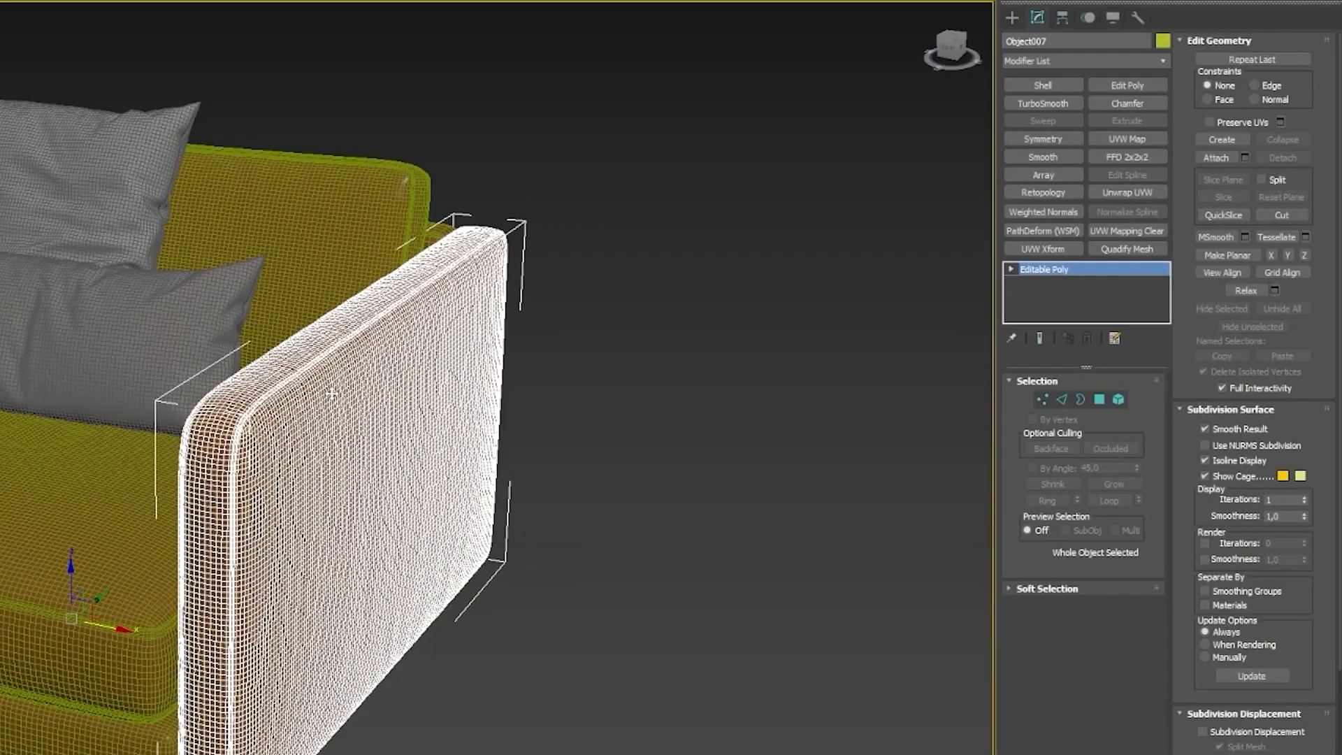
left_click(1120, 191)
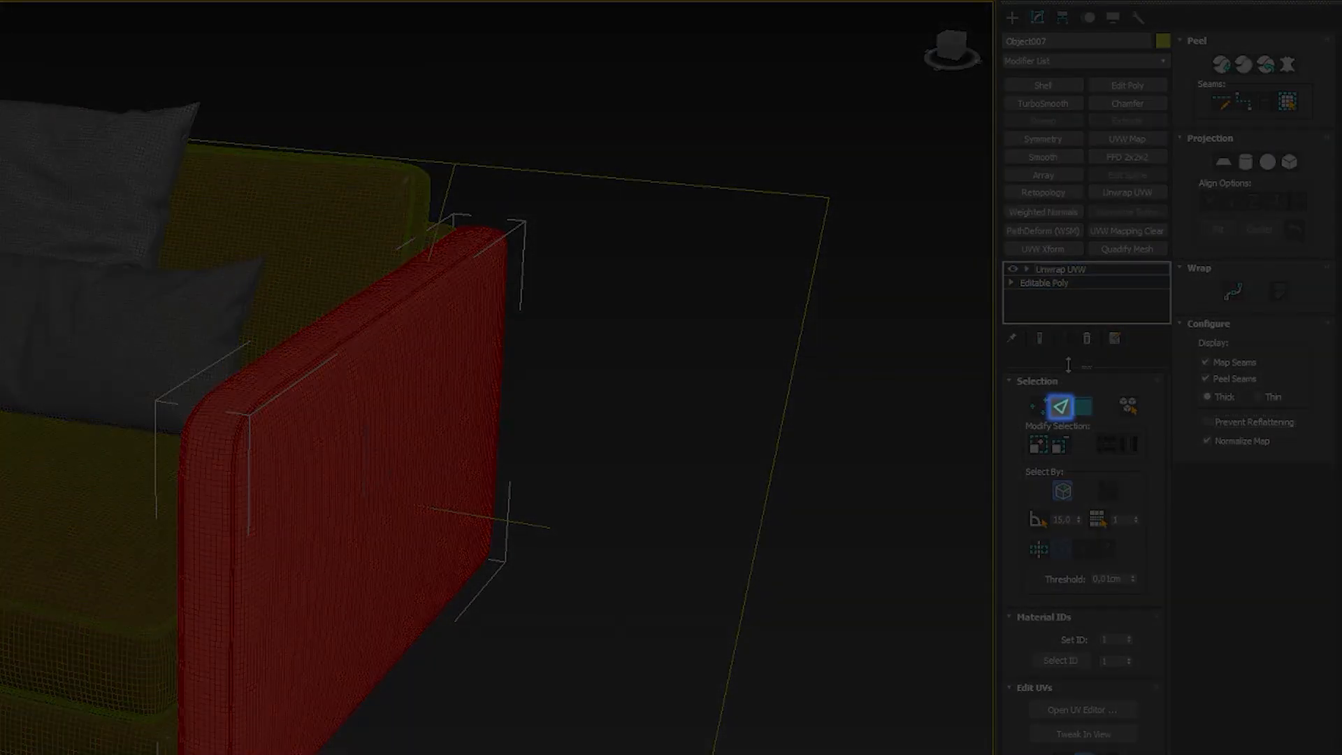
Step: In edge selection mode, select the edge loop running along the piping groove around the near armrest's outer face
left_click(1060, 406)
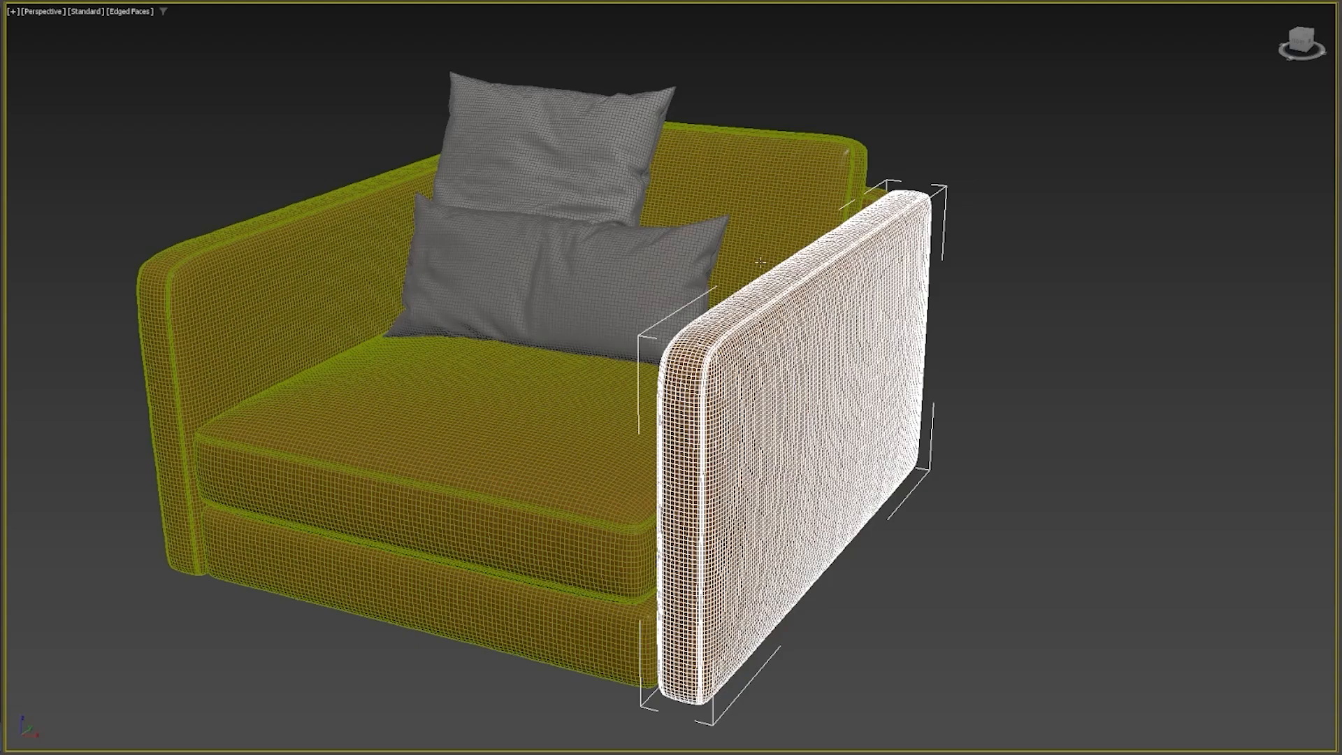
scroll(741, 377, "up", 2)
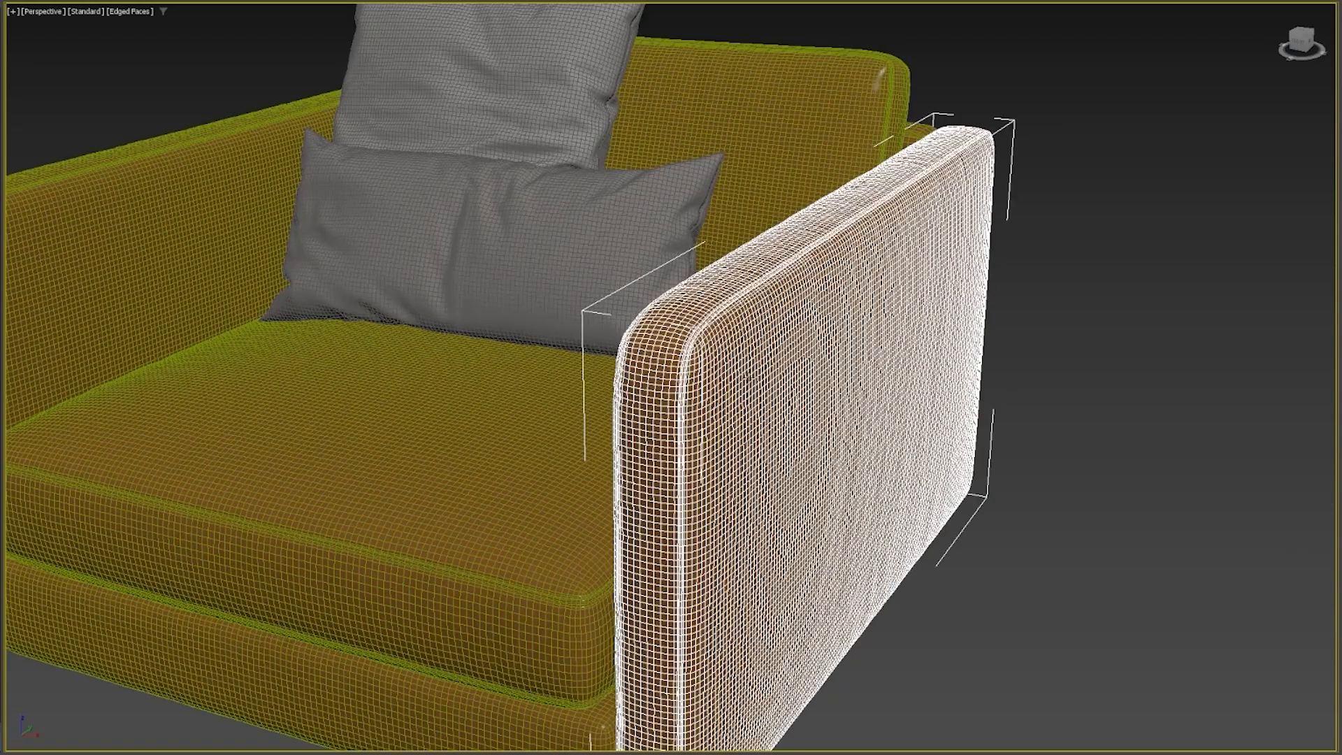
scroll(652, 299, "down", 4)
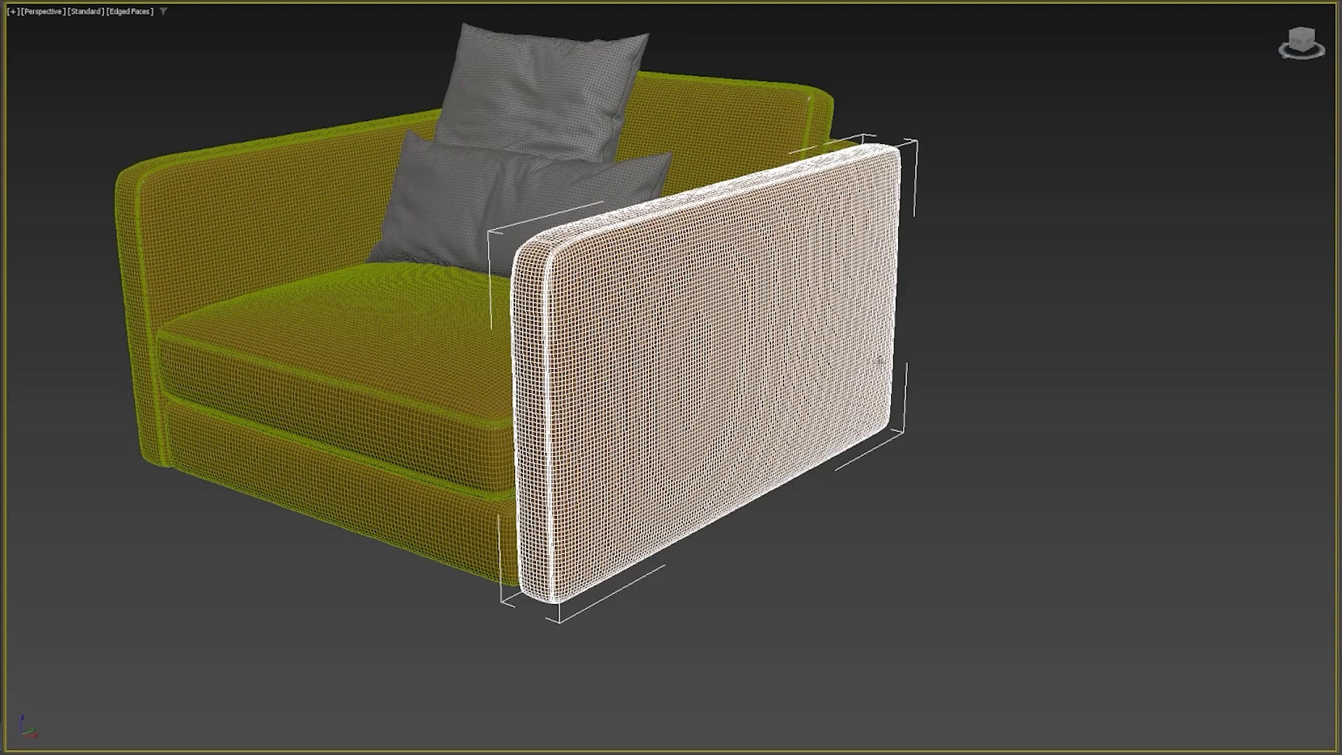
middle_click_drag(695, 250, 735, 268, "alt")
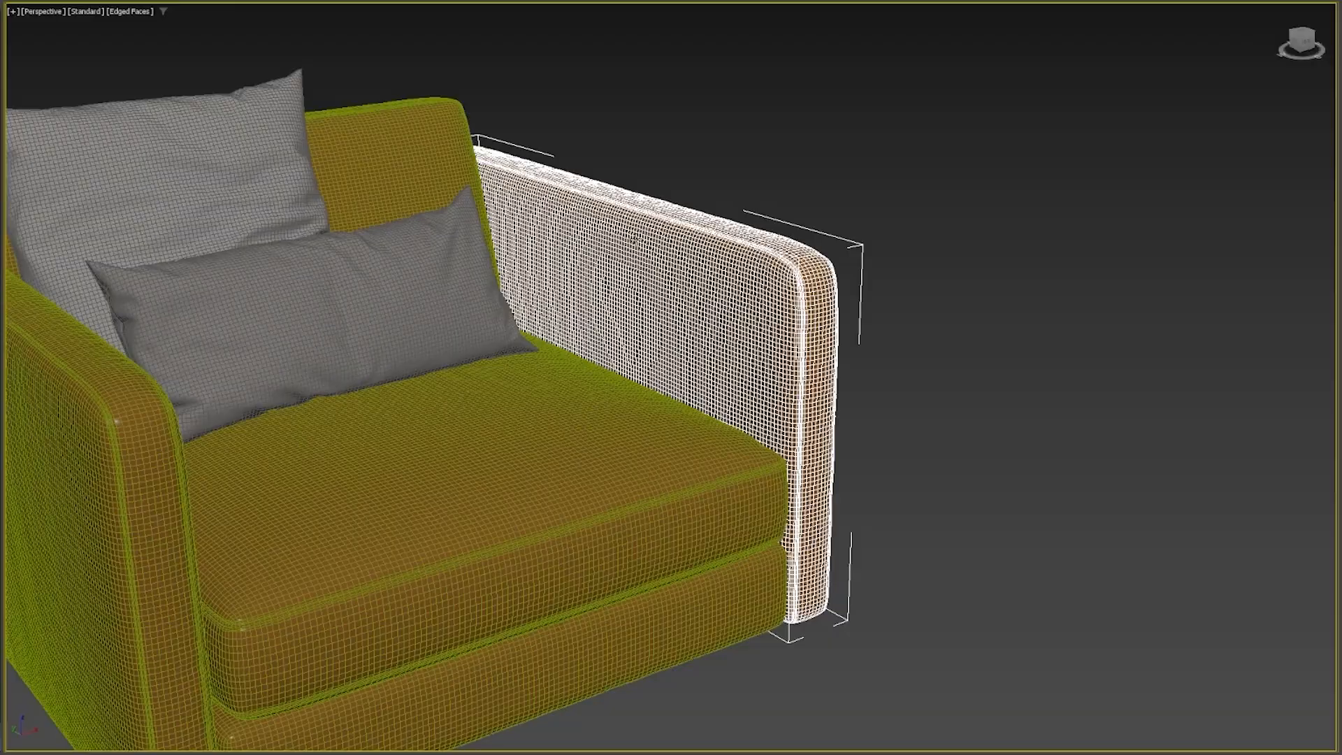
middle_click_drag(676, 274, 831, 252, "alt")
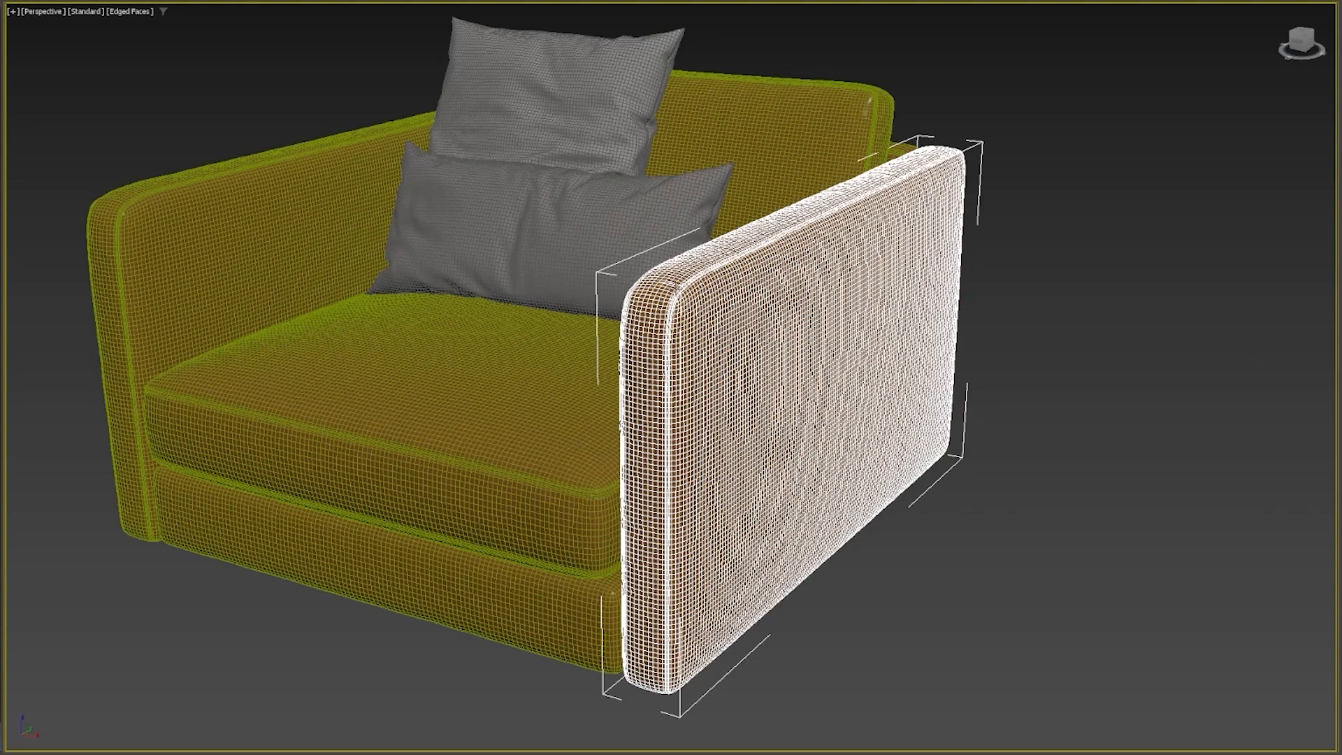
scroll(669, 308, "up", 10)
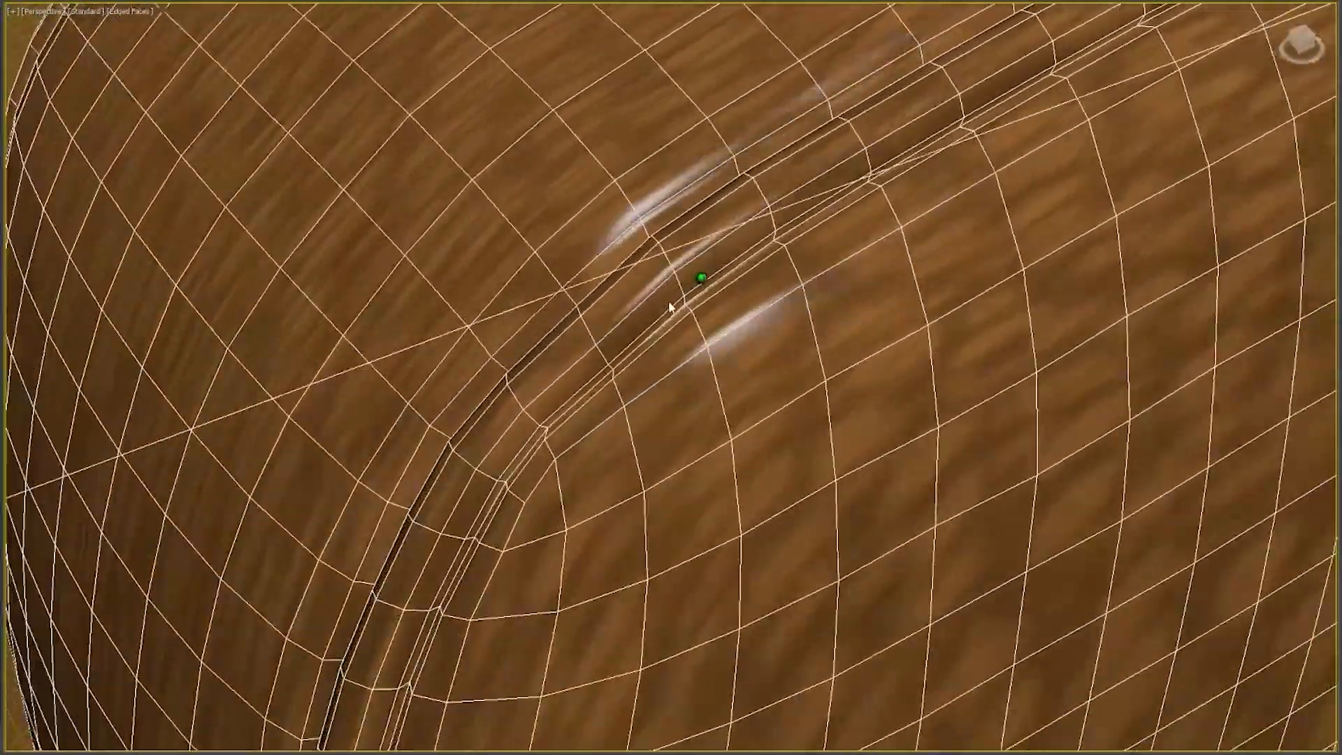
middle_click_drag(670, 307, 719, 253, "alt")
scroll(719, 284, "up", 3)
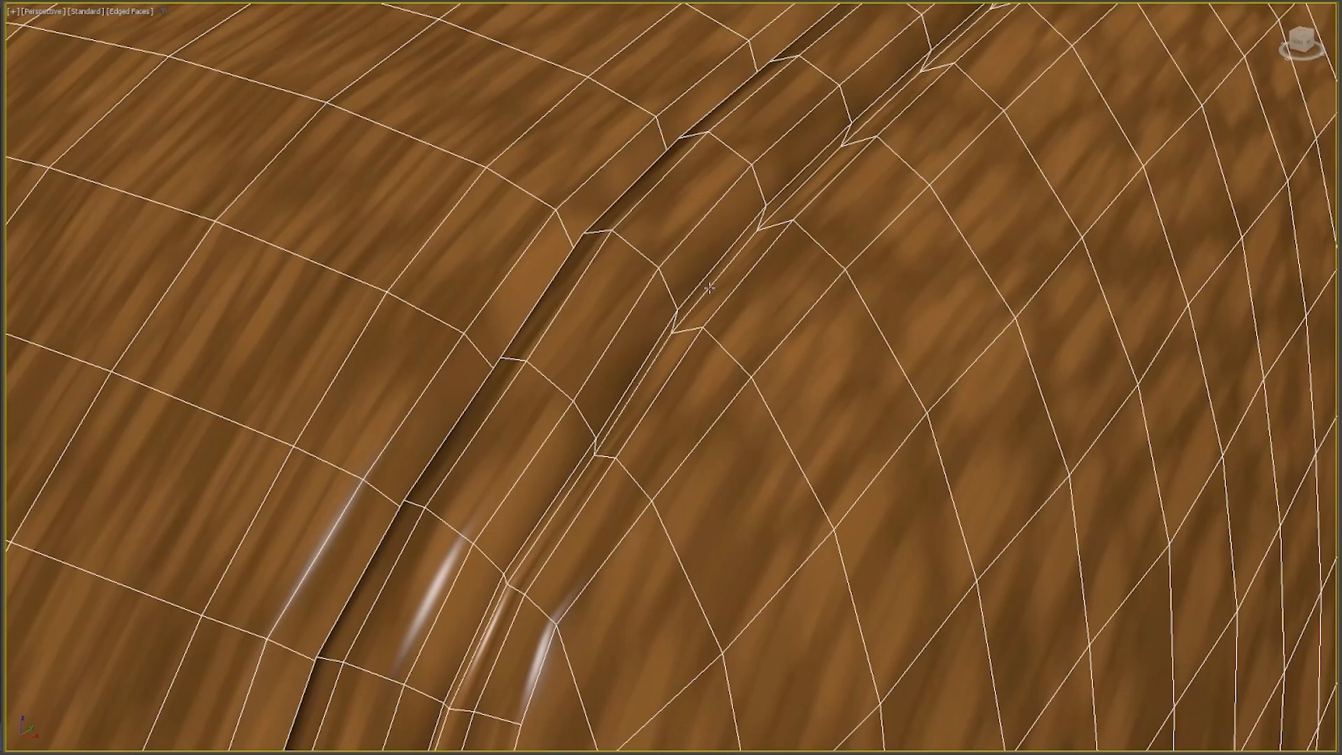
double_click(708, 287)
scroll(711, 252, "down", 10)
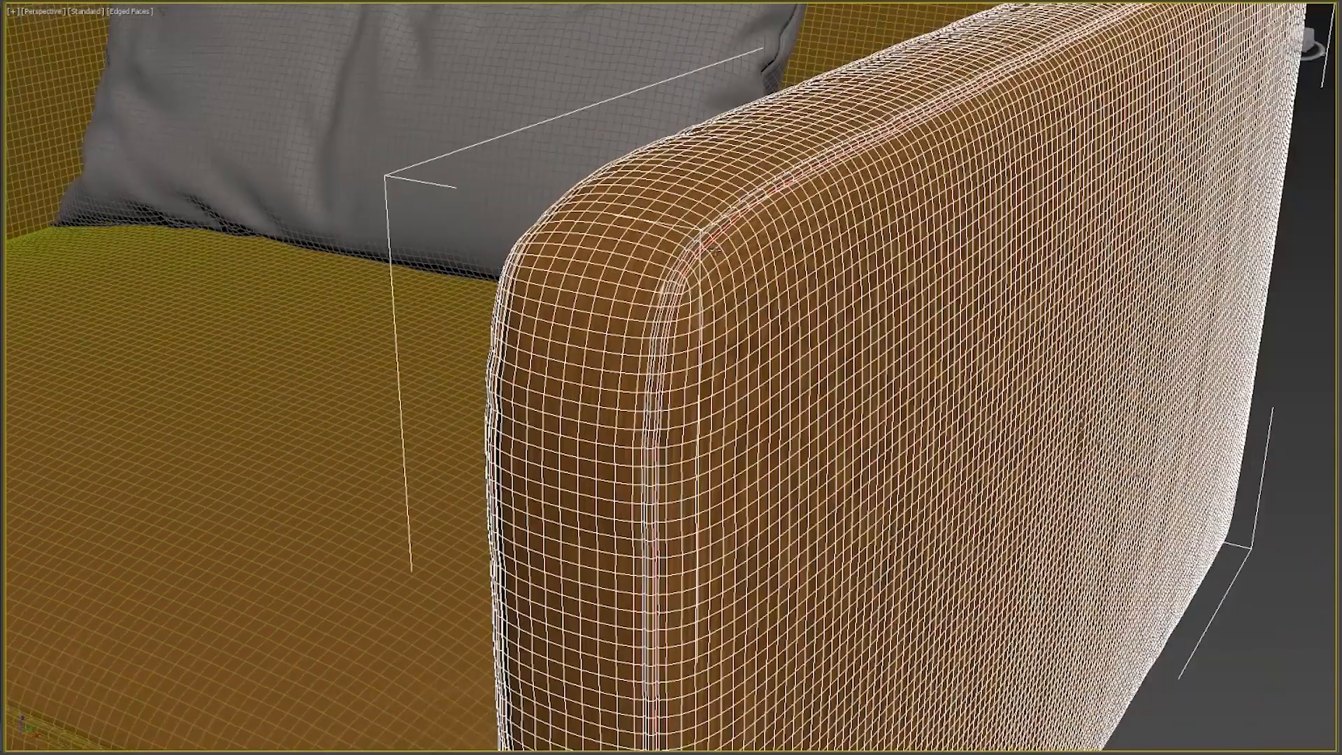
Step: Add the matching edge loop around the armrest's inner face to the selection
scroll(657, 248, "down", 4)
key("F3")
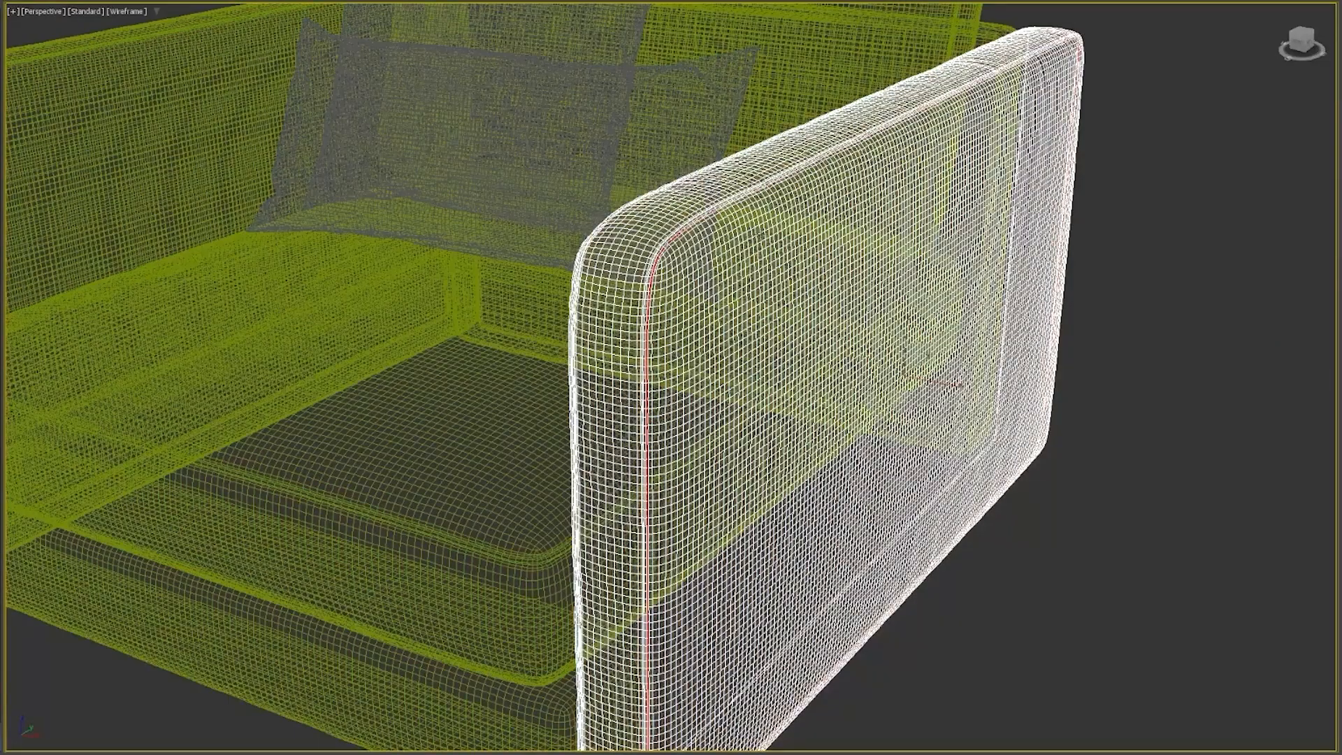
scroll(829, 168, "down", 4)
middle_click_drag(824, 171, 731, 183)
mouse_move(651, 283)
middle_mouse_down("alt")
mouse_move(622, 278)
mouse_move(639, 335)
middle_mouse_up("alt")
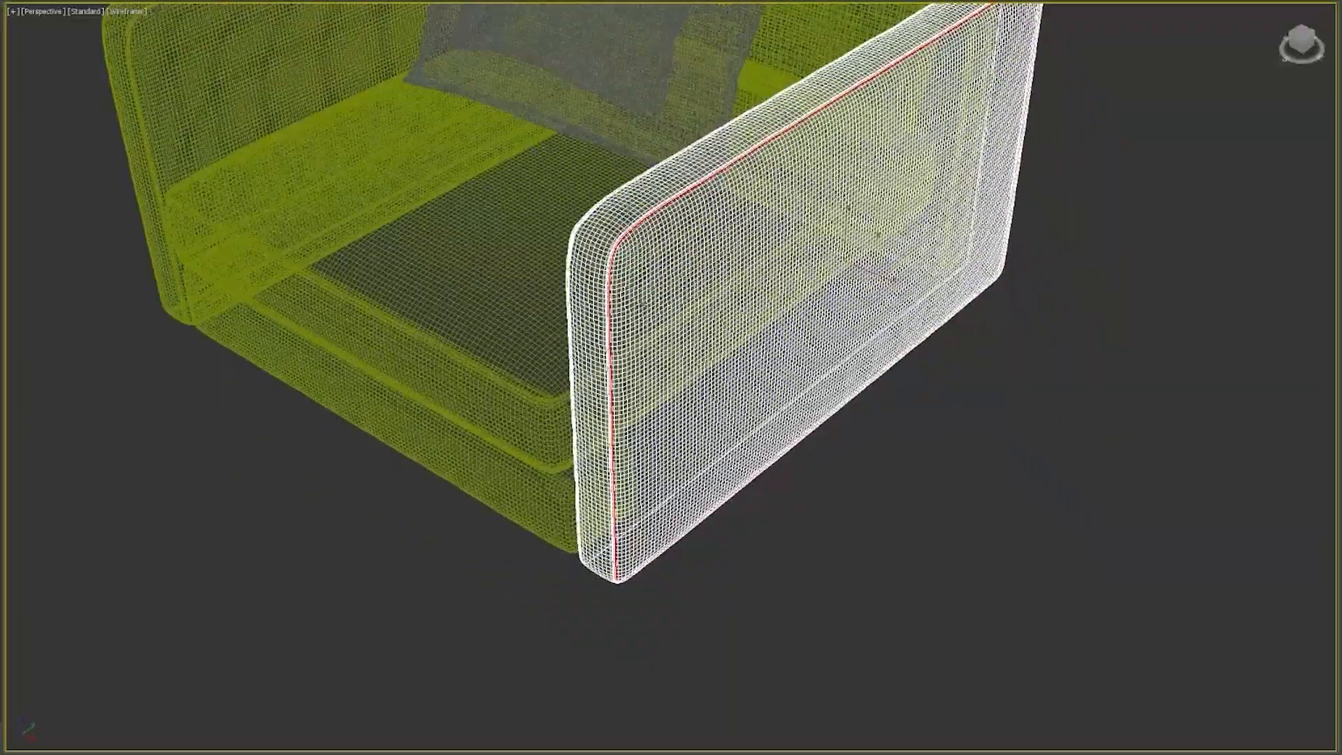
mouse_move(692, 242)
middle_mouse_down("alt")
mouse_move(772, 210)
mouse_move(839, 234)
middle_mouse_up("alt")
key("F3")
scroll(699, 259, "up", 4)
scroll(688, 269, "up", 10)
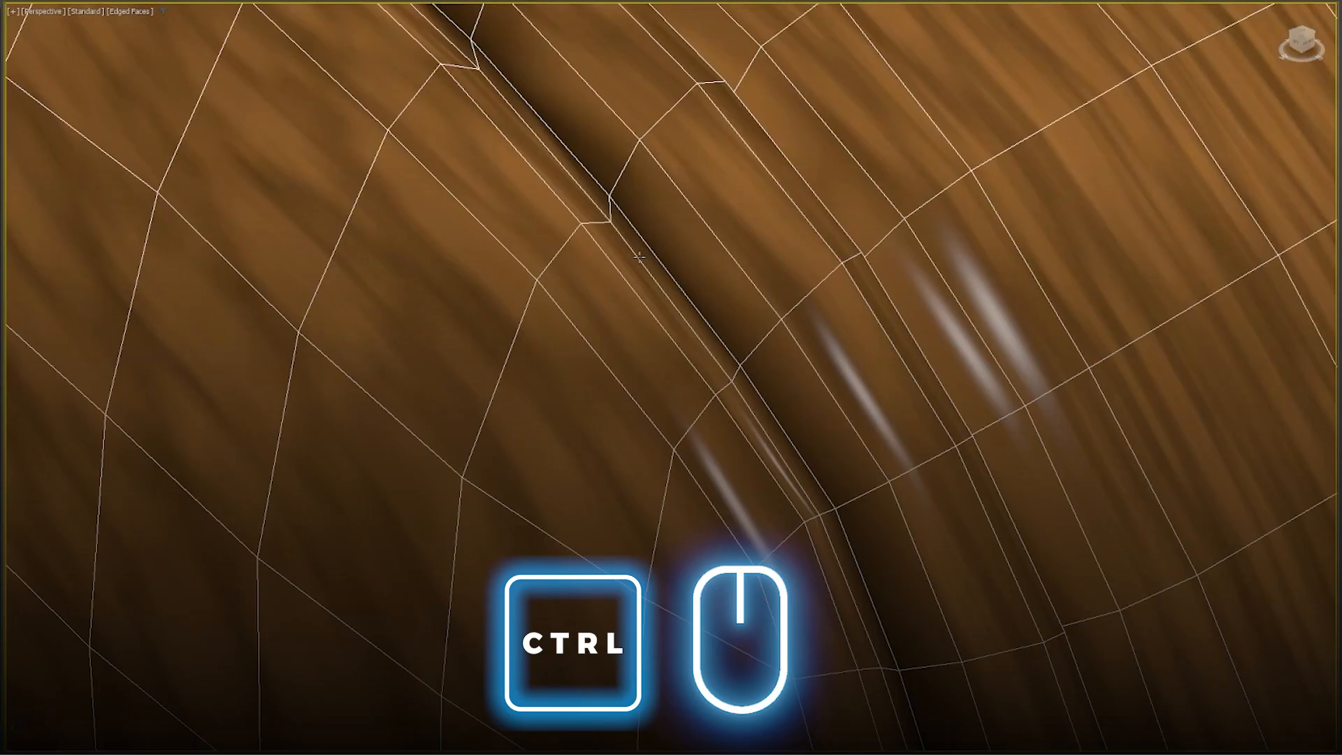
double_click(641, 260, "ctrl")
scroll(638, 172, "down", 6)
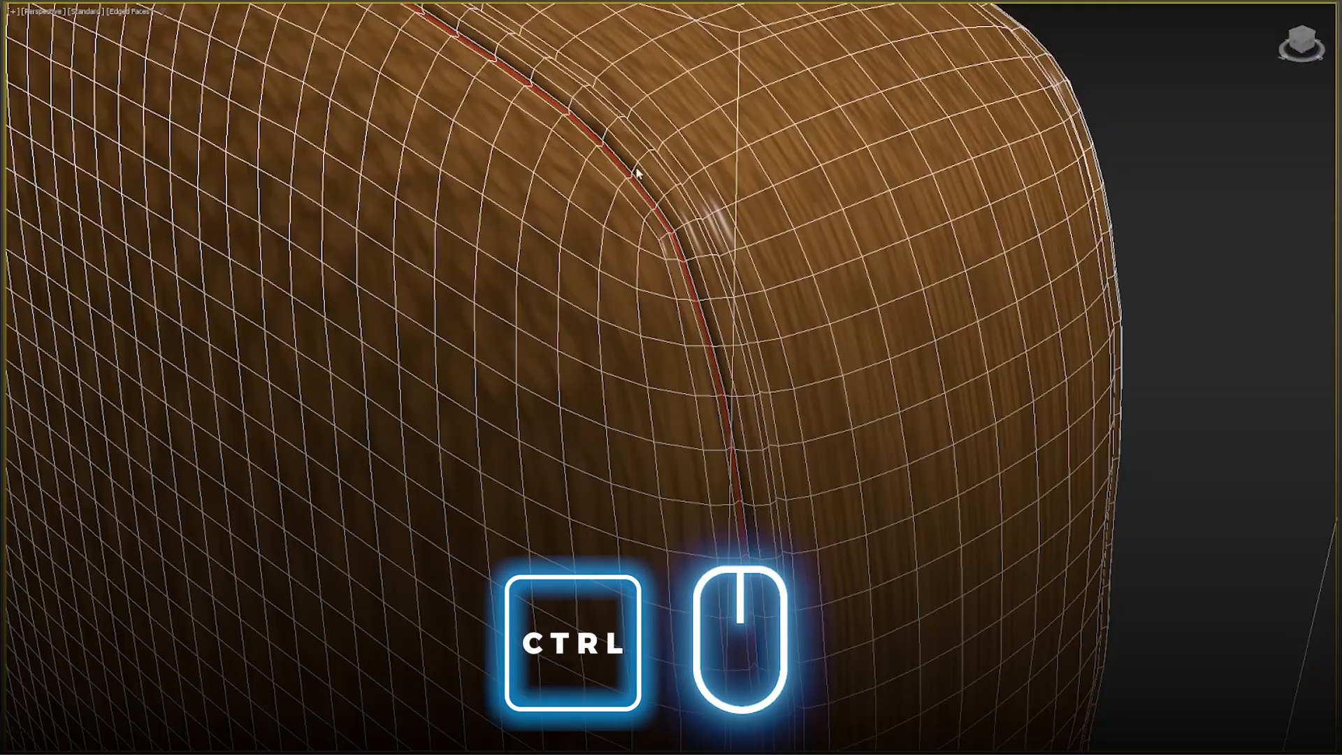
Step: Examine both selected edge loops in wireframe from several sides and inspect the armrest's lower rear corner
scroll(637, 172, "down", 9)
middle_click_drag(655, 262, 512, 263, "alt")
scroll(513, 265, "down", 5)
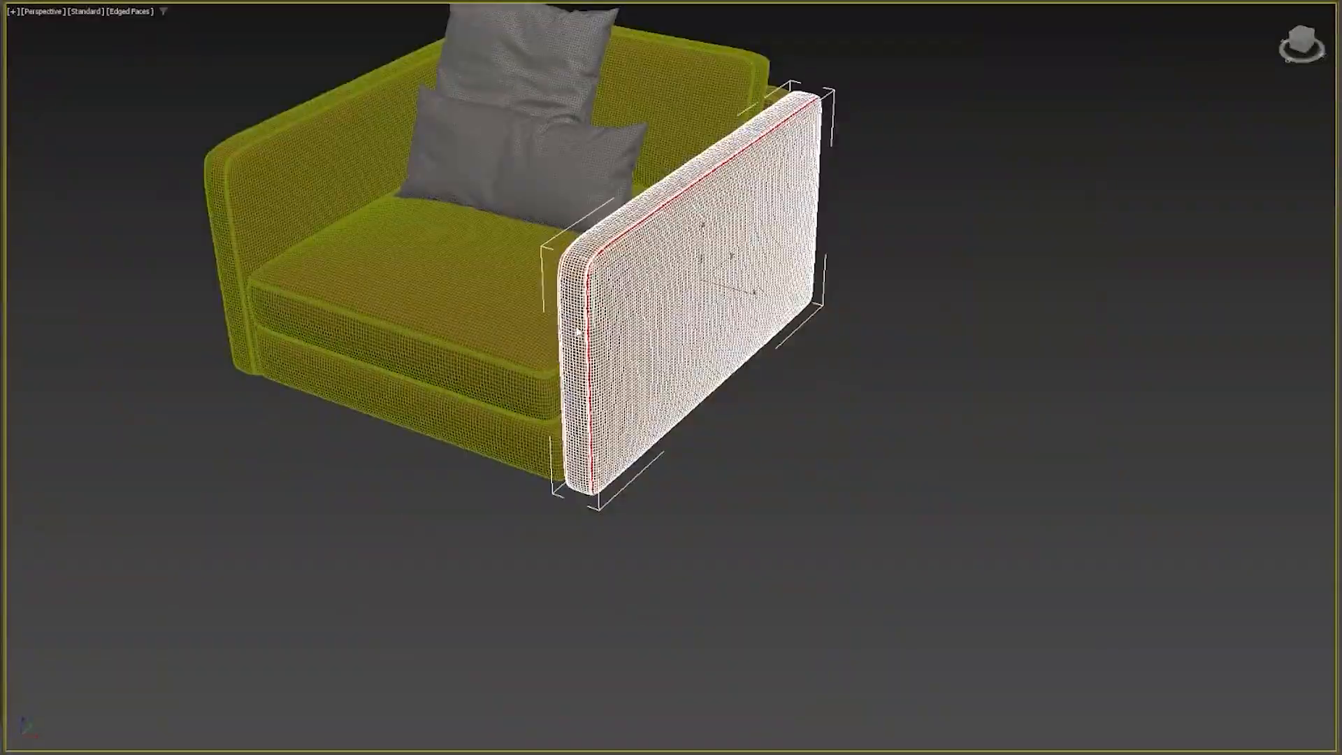
key("F3")
mouse_move(656, 237)
middle_mouse_down("alt")
mouse_move(570, 234)
mouse_move(643, 239)
middle_mouse_up("alt")
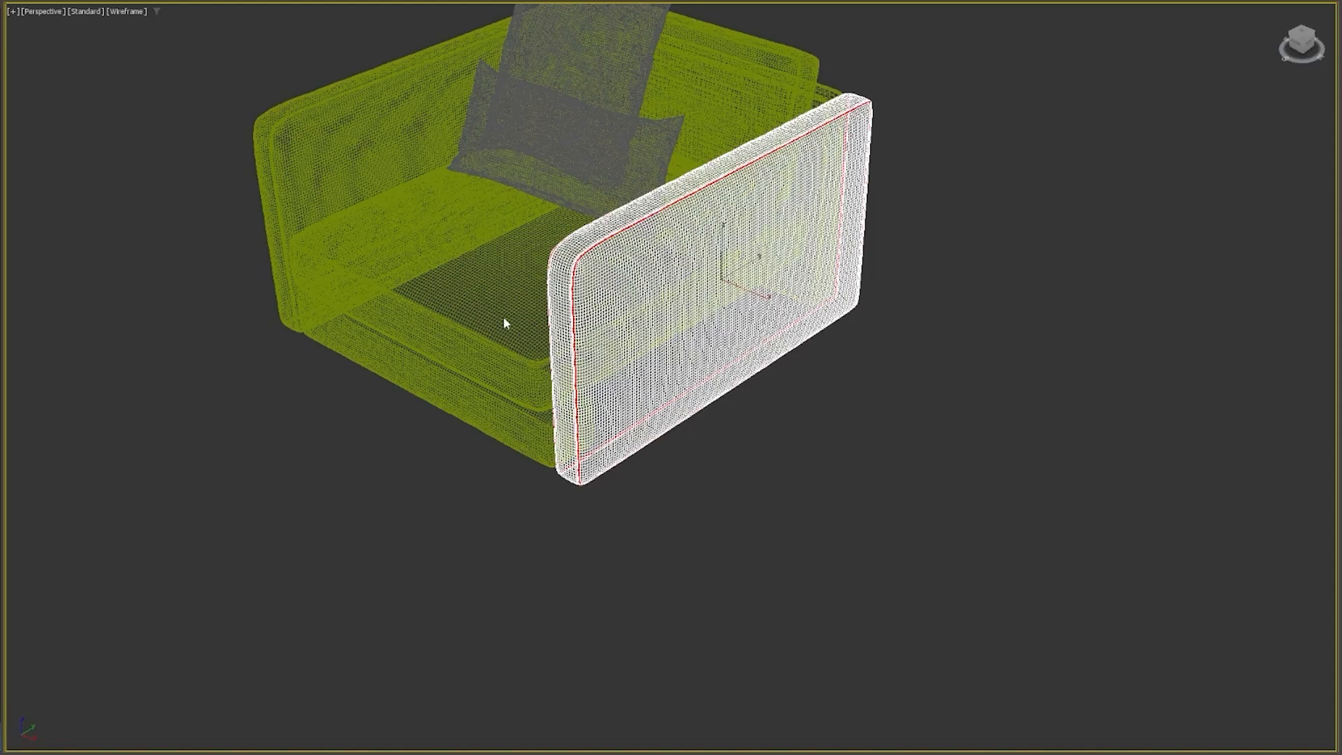
middle_click_drag(777, 184, 613, 225, "alt")
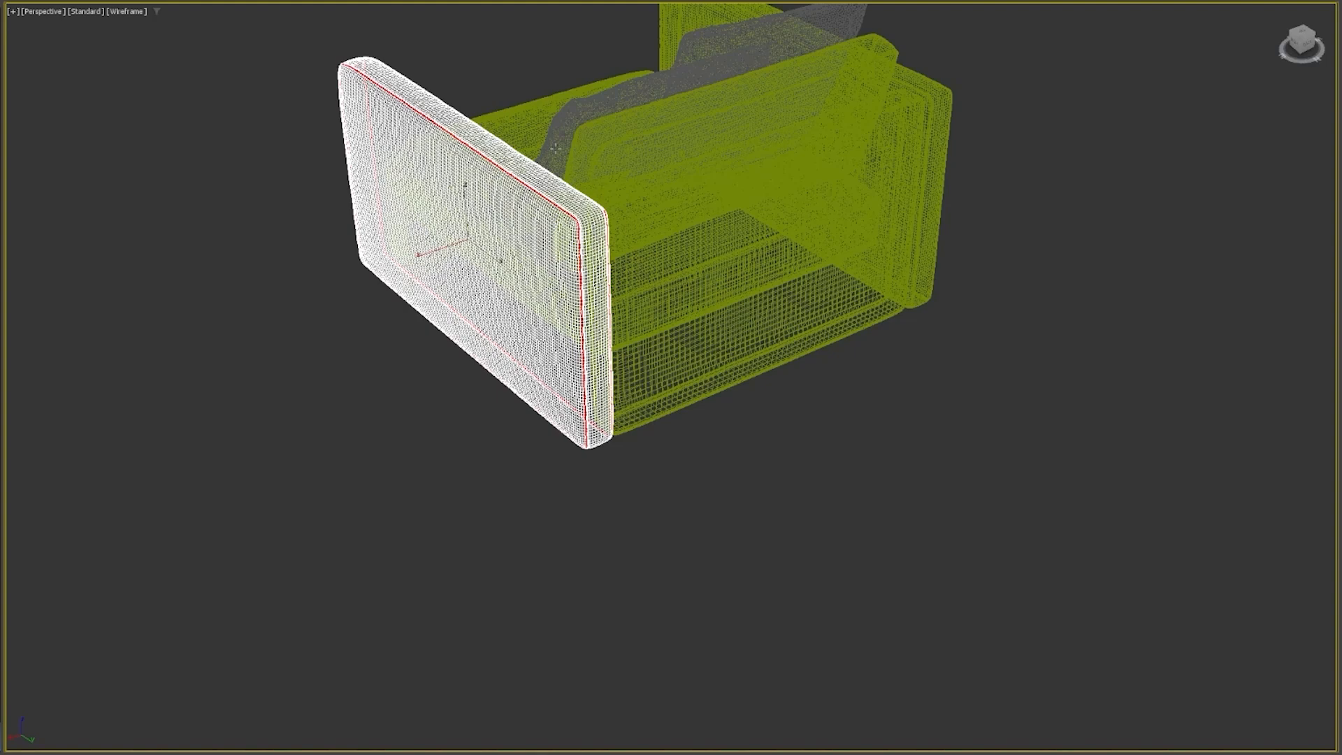
scroll(603, 441, "up", 8)
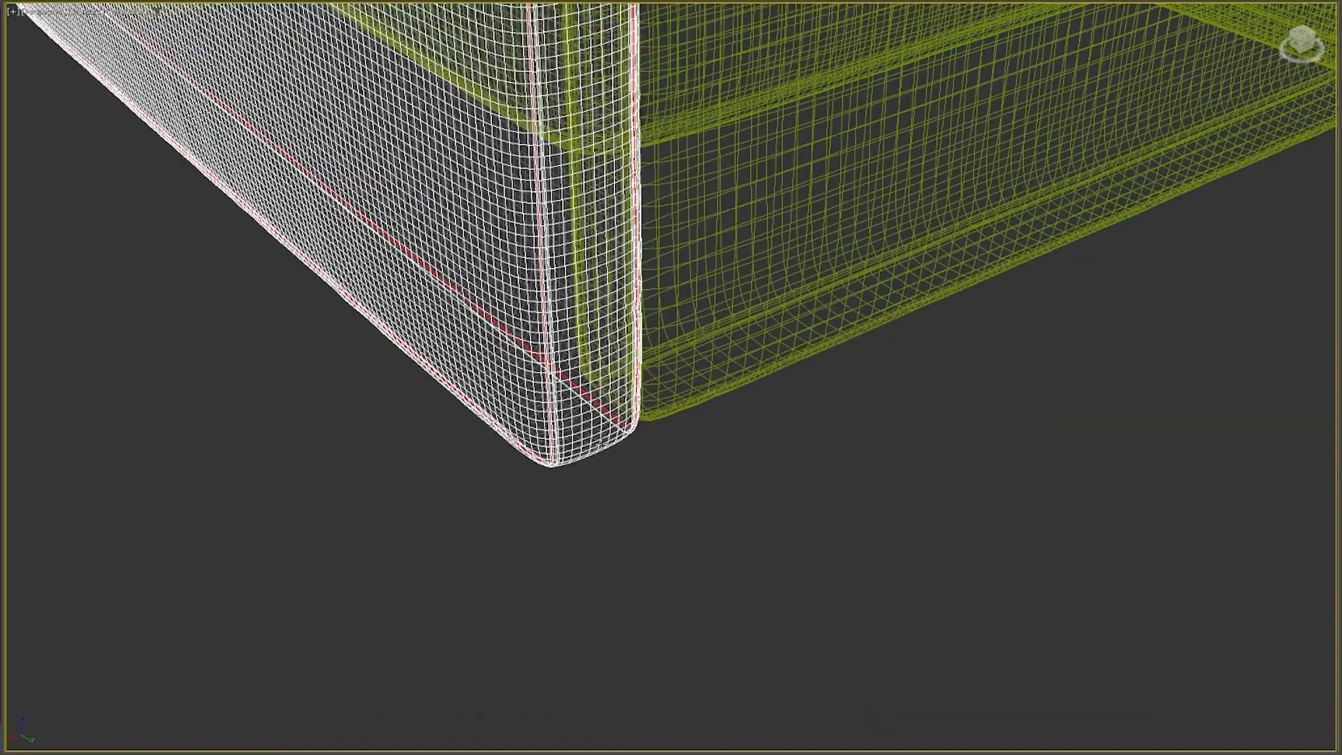
middle_click_drag(599, 442, 584, 339, "alt")
scroll(573, 357, "up", 8)
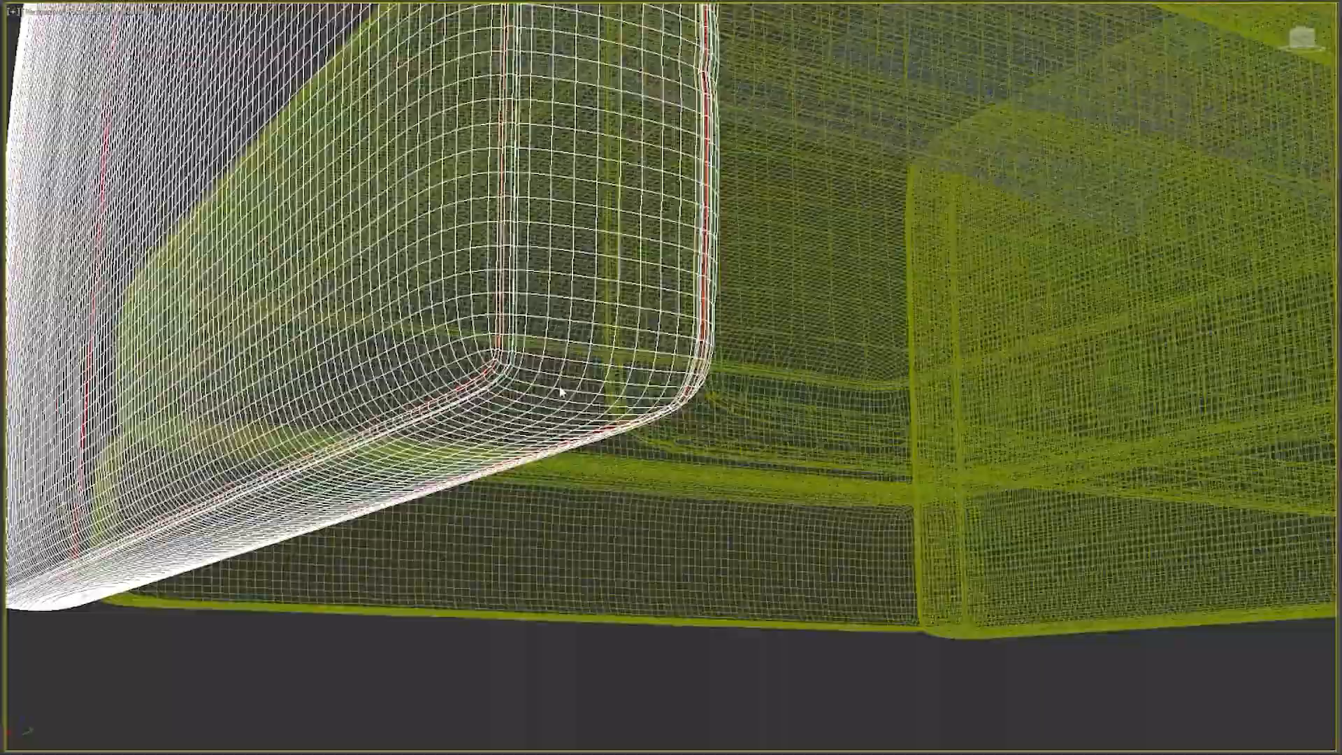
key("F3")
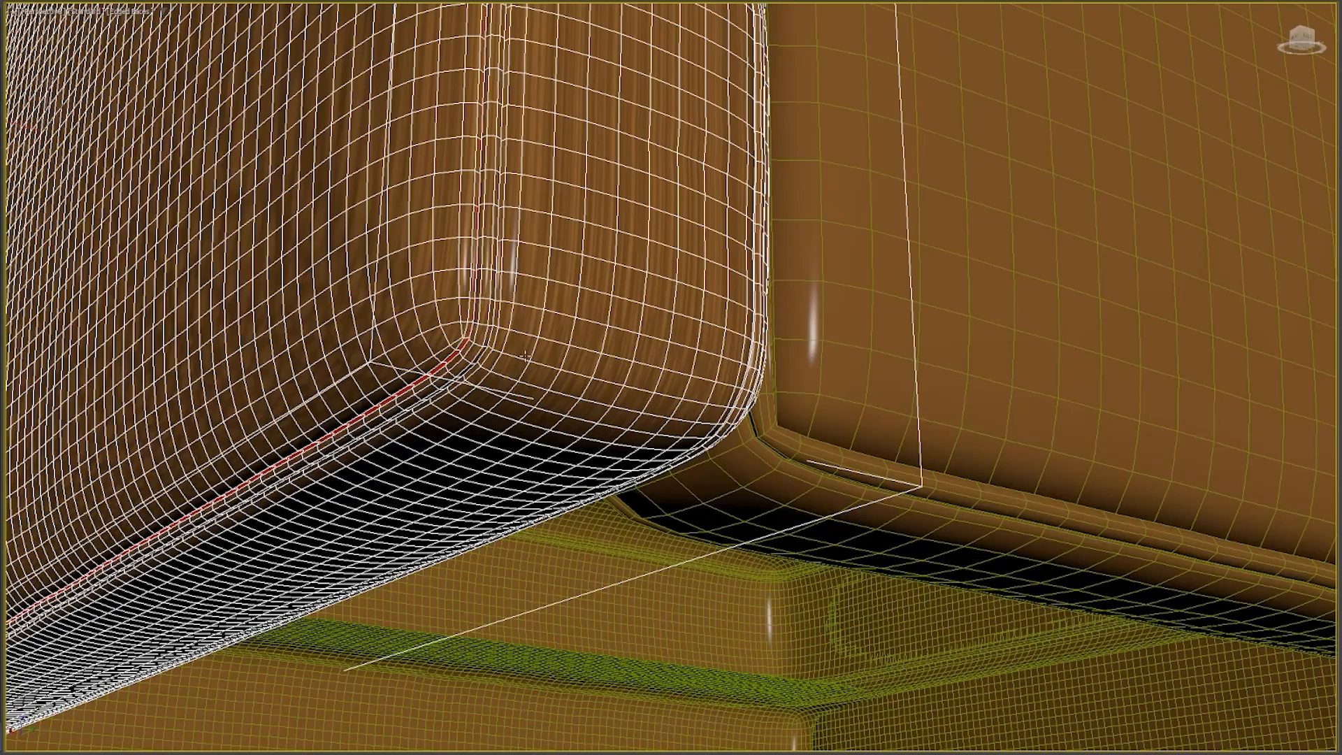
Step: Try to add the crosswise edge loop at the armrest's lower rear corner to the selection, and undo it
scroll(506, 359, "up", 8)
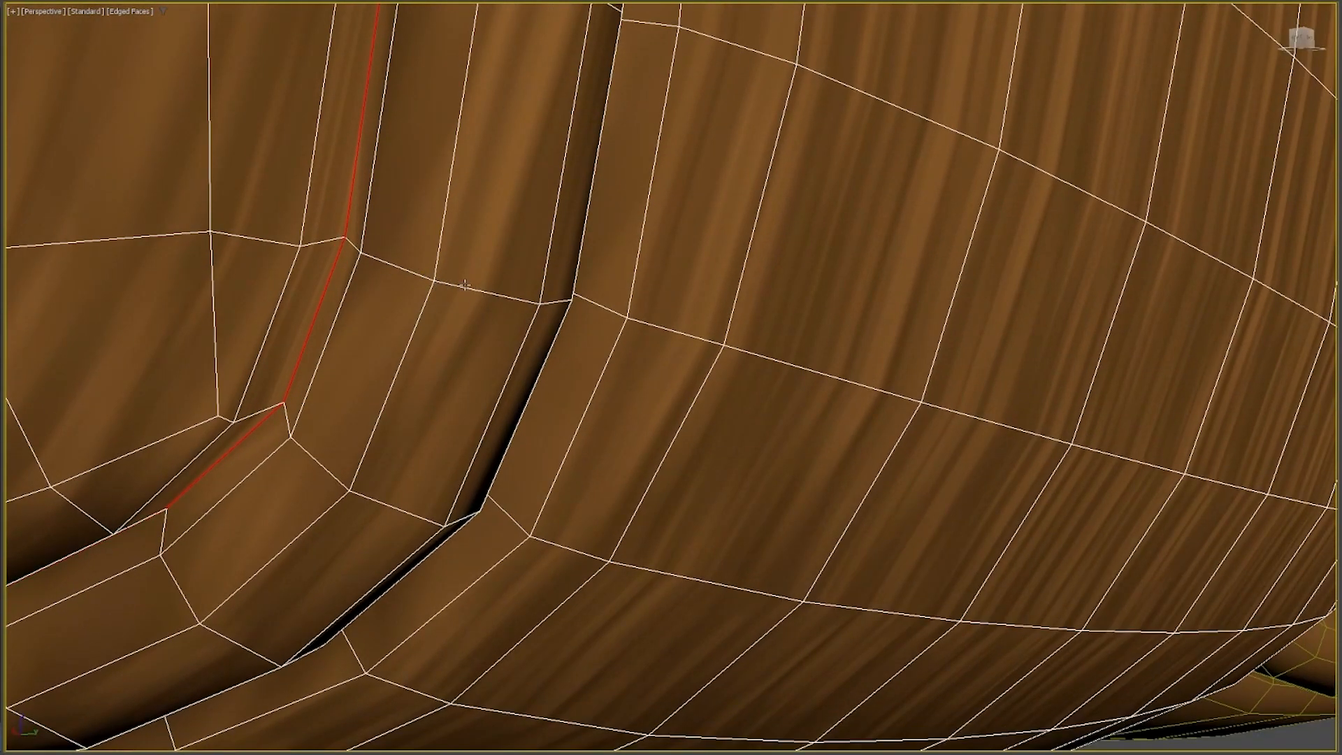
double_click(461, 287, "ctrl")
scroll(484, 278, "down", 8)
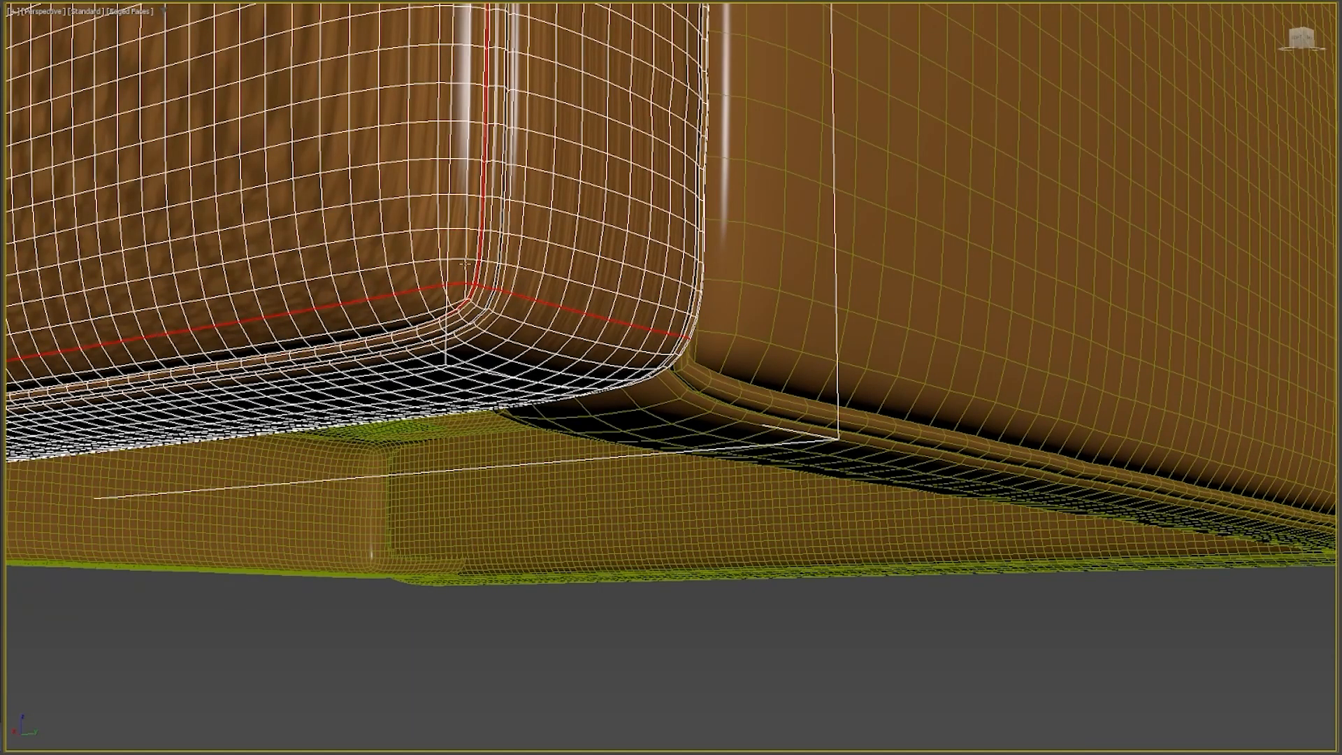
scroll(556, 297, "up", 2)
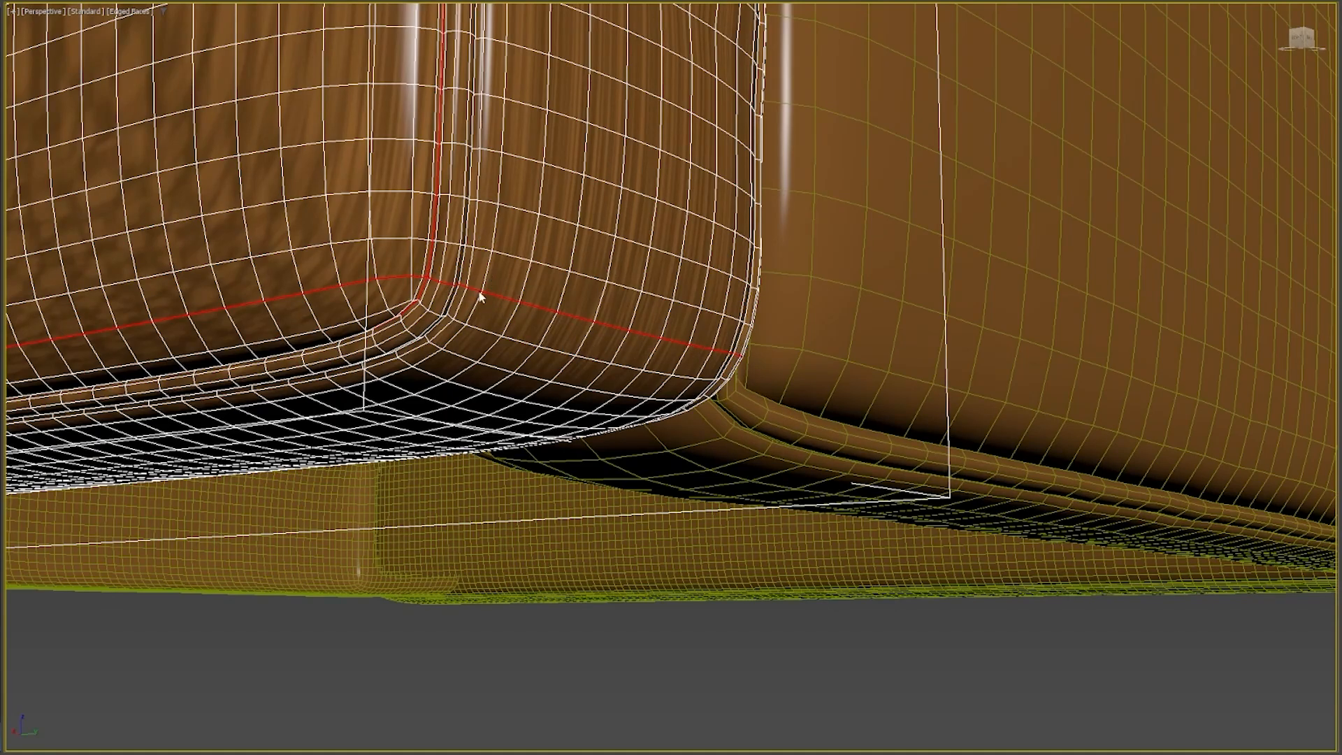
key("ctrl+z")
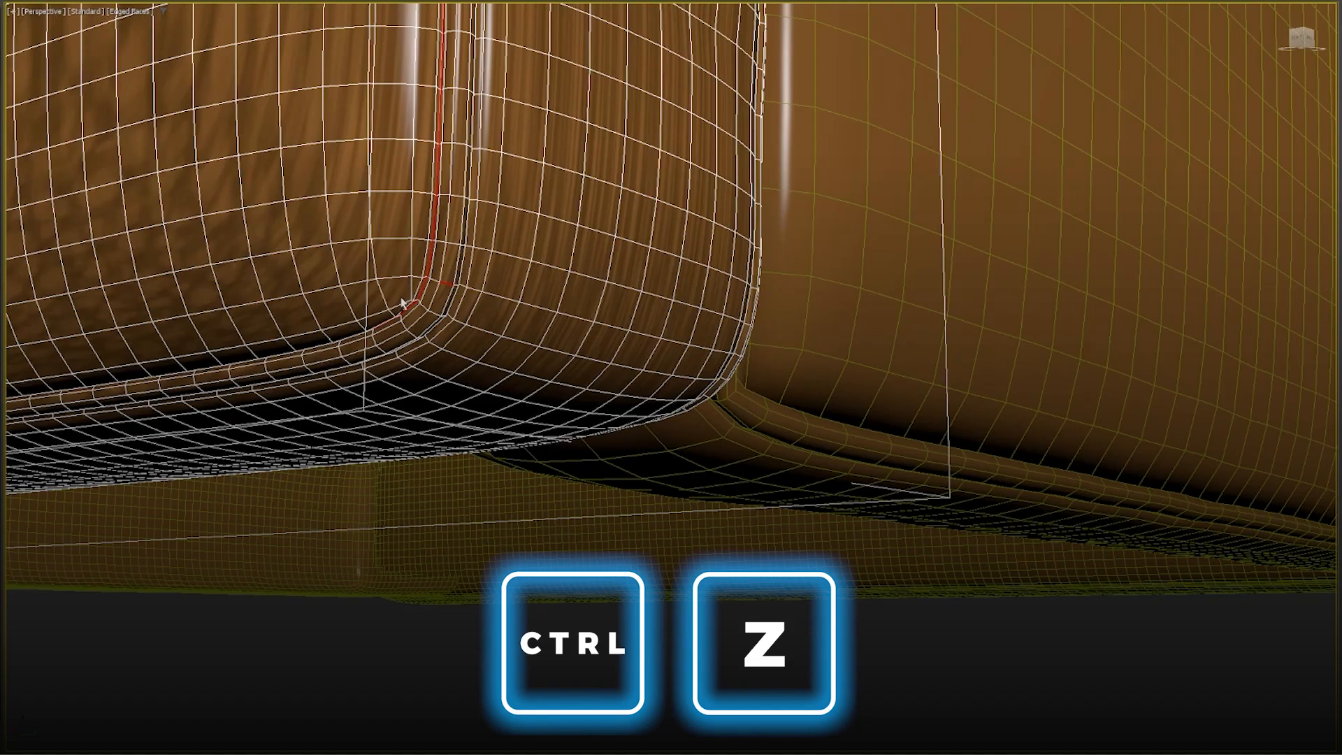
Step: Draw a point-to-point seam across the armrest's lower rear edge, connecting the outer loop to the inner loop
scroll(446, 285, "up", 5)
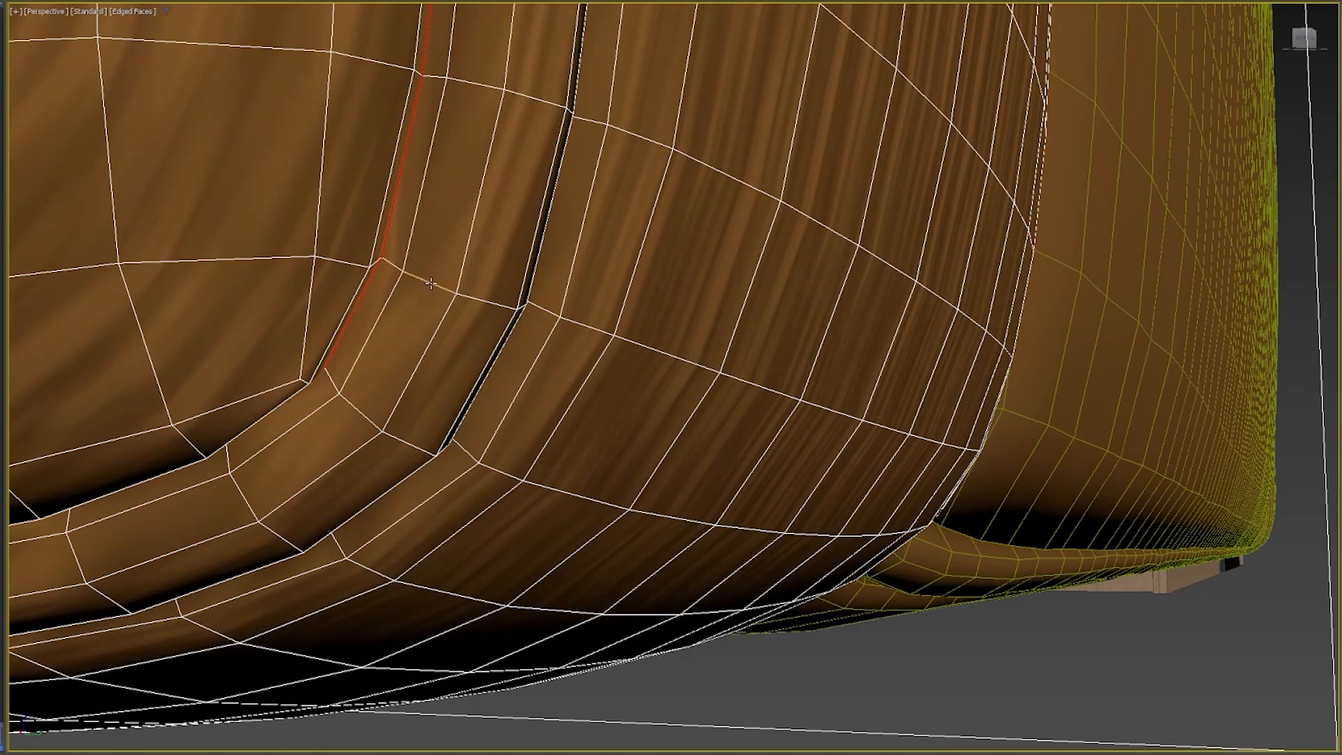
left_click(375, 307, "ctrl")
middle_click_drag(841, 308, 589, 333, "alt")
scroll(589, 333, "down", 5)
scroll(629, 341, "up", 2)
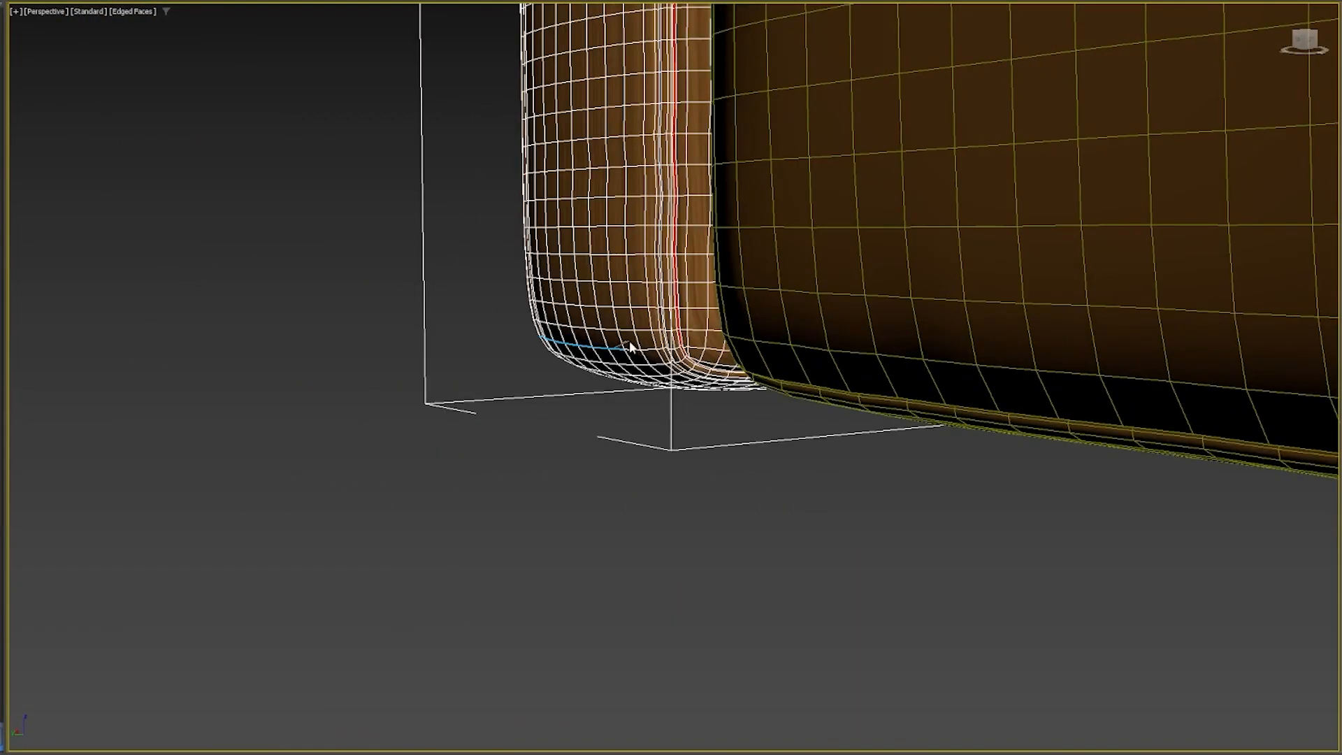
scroll(628, 341, "up", 6)
scroll(602, 316, "up", 3)
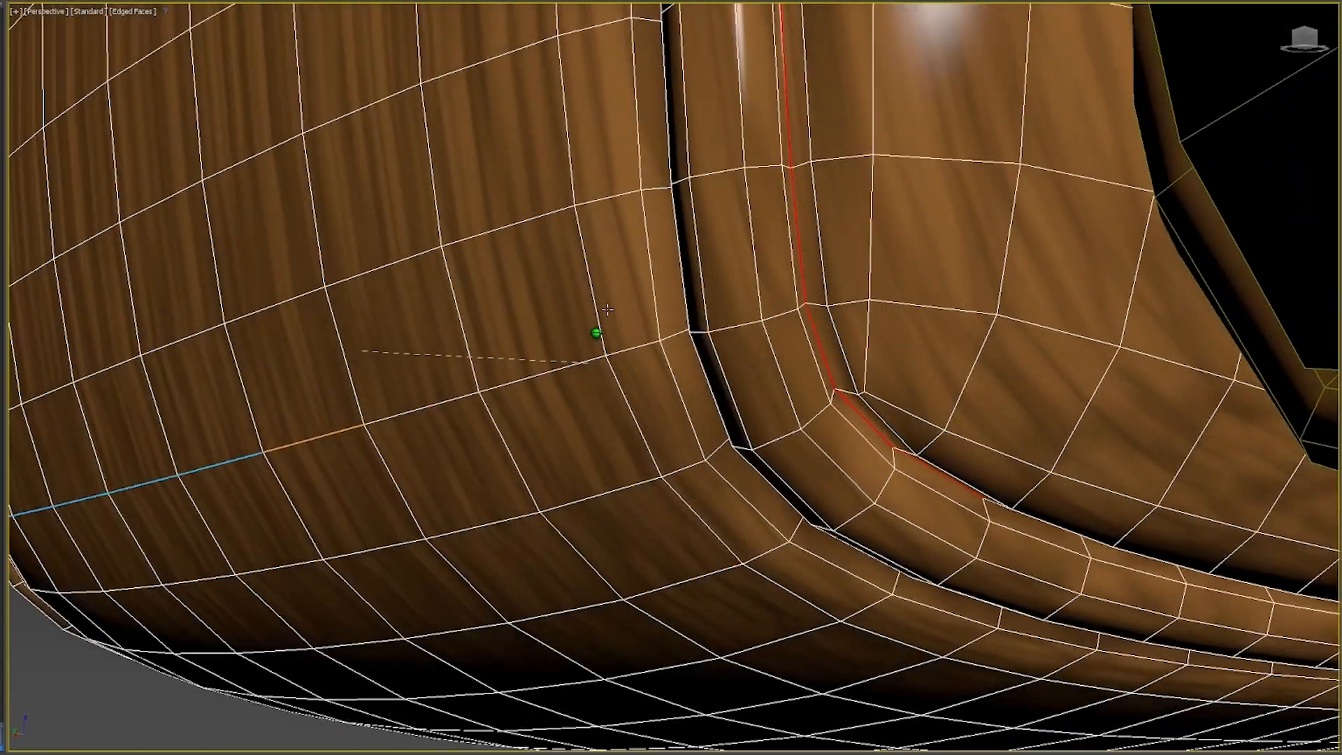
scroll(819, 321, "down", 4)
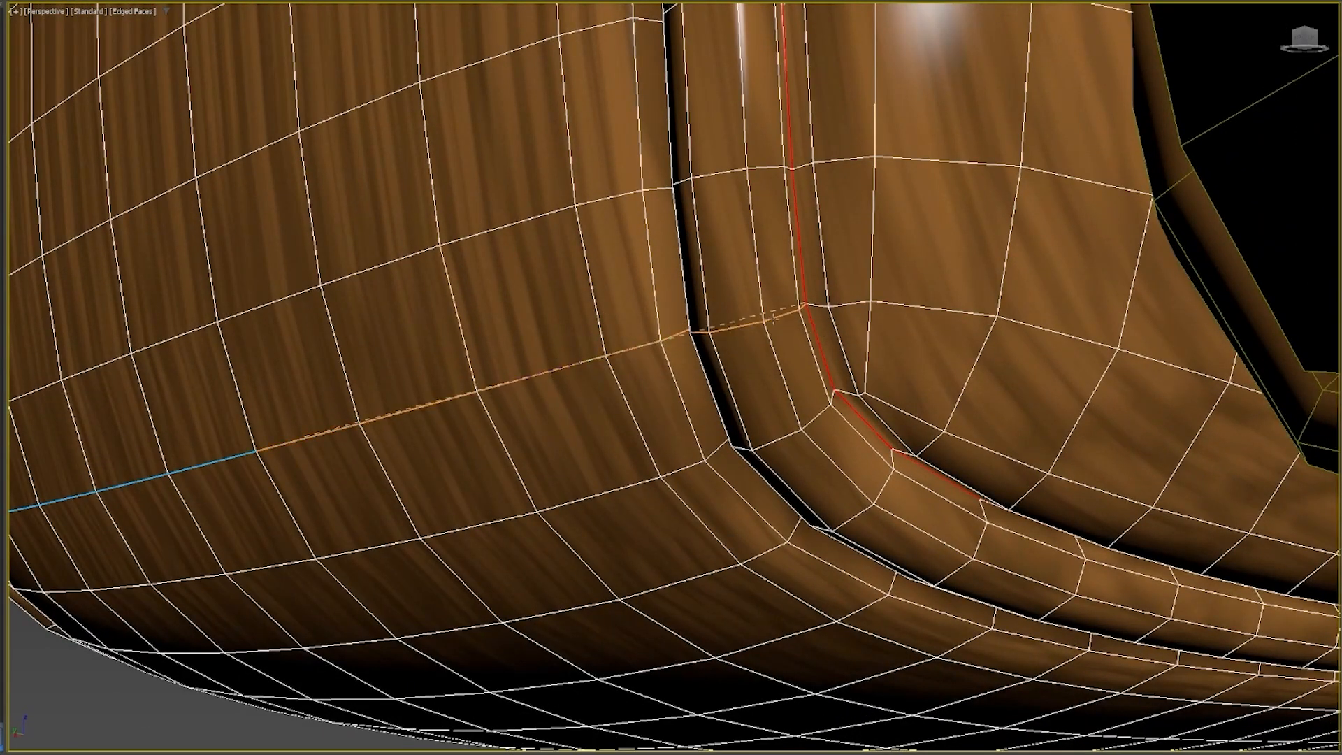
scroll(813, 315, "up", 4)
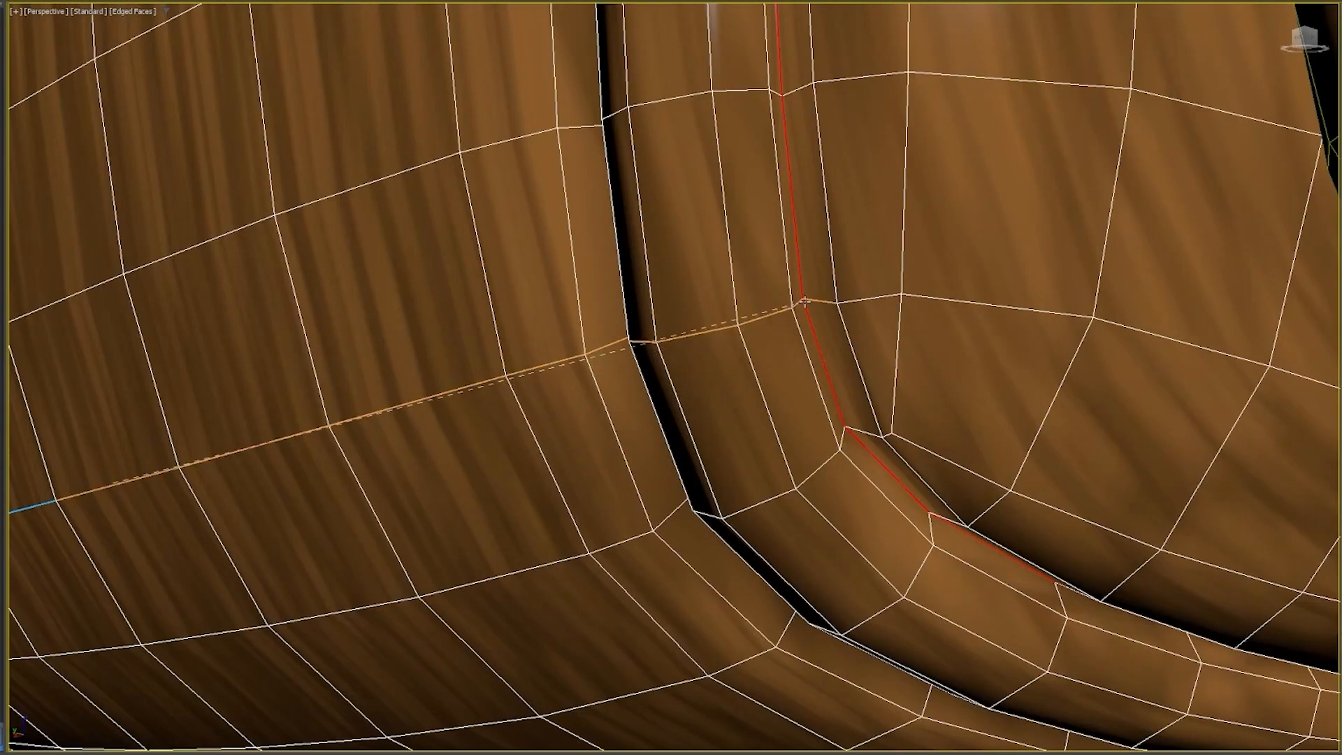
left_click(800, 302)
scroll(805, 290, "down", 3)
middle_click_drag(805, 290, 546, 325, "alt")
scroll(703, 320, "up", 2)
scroll(632, 318, "down", 3)
middle_click_drag(632, 318, 603, 315, "alt")
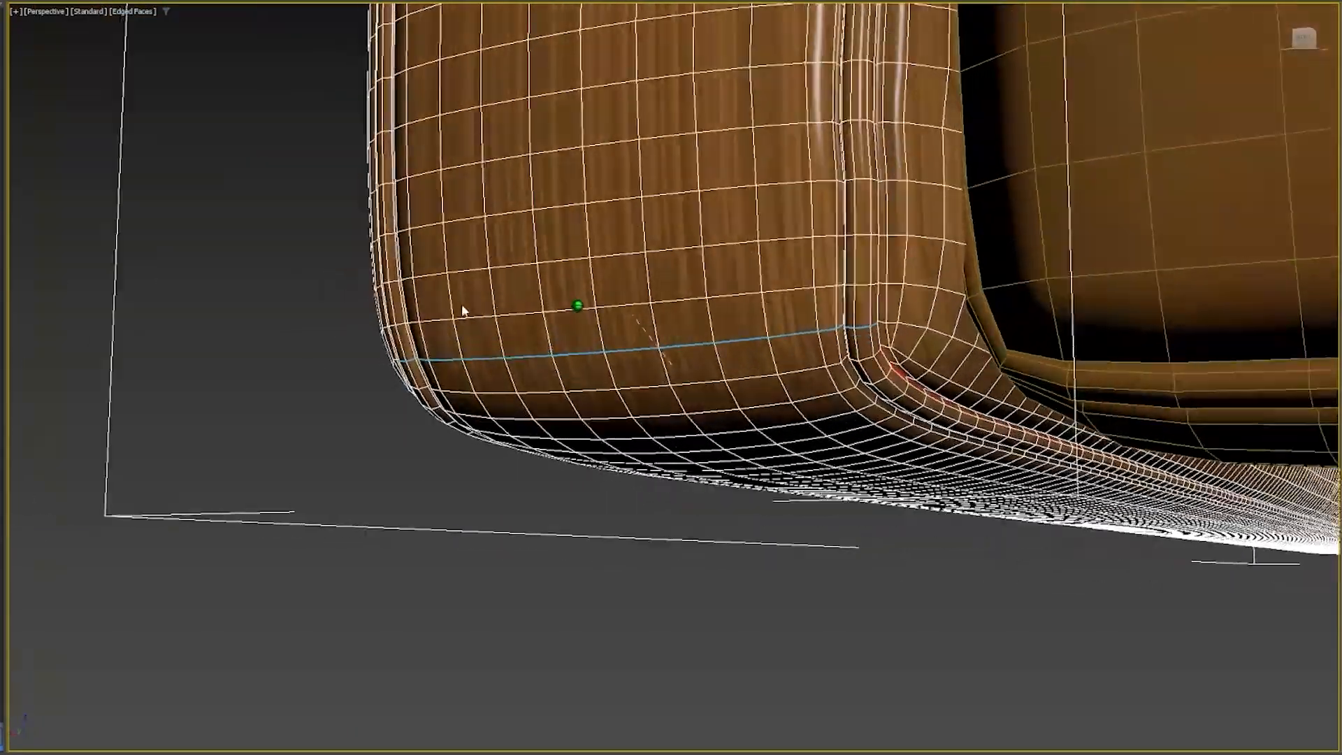
scroll(602, 315, "up", 1)
scroll(858, 323, "up", 4)
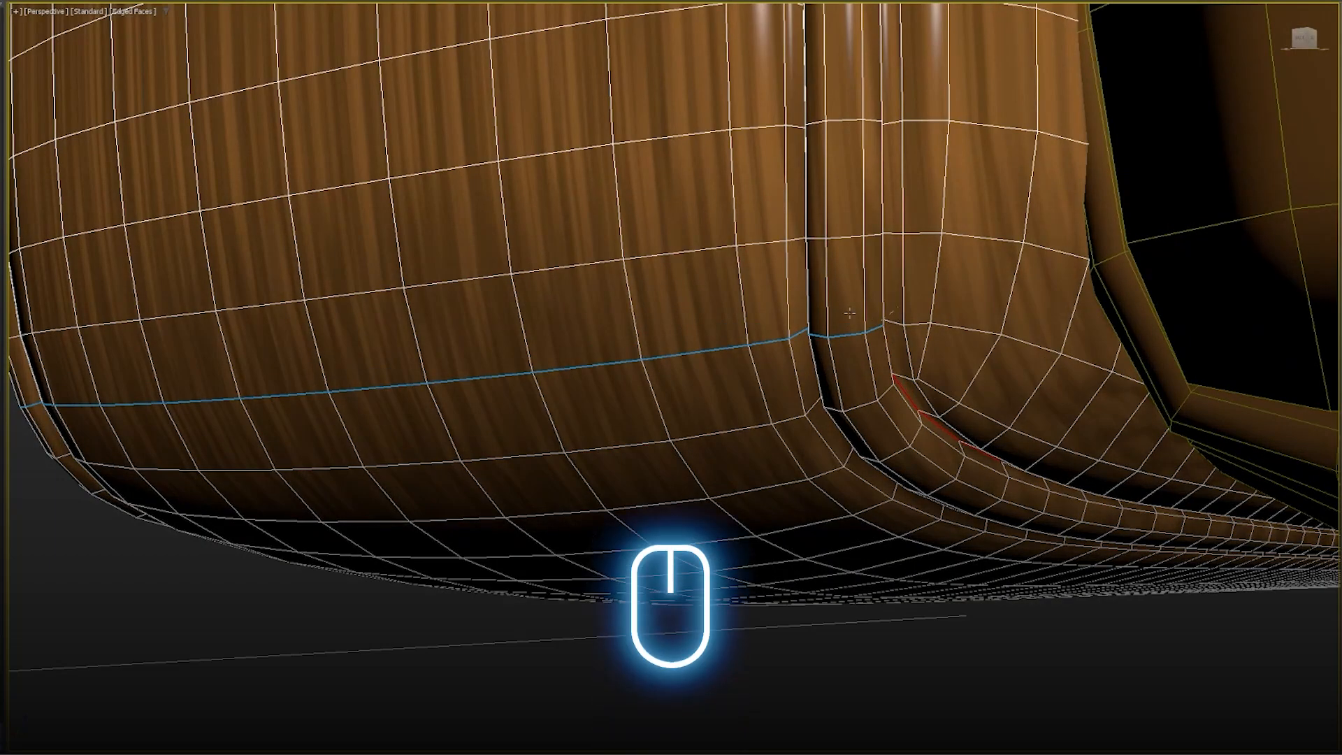
right_click(872, 315)
Step: Convert the selected edge loops around the armrest's two faces to seams
double_click(883, 318)
middle_click_drag(833, 330, 682, 338)
scroll(733, 333, "down", 2)
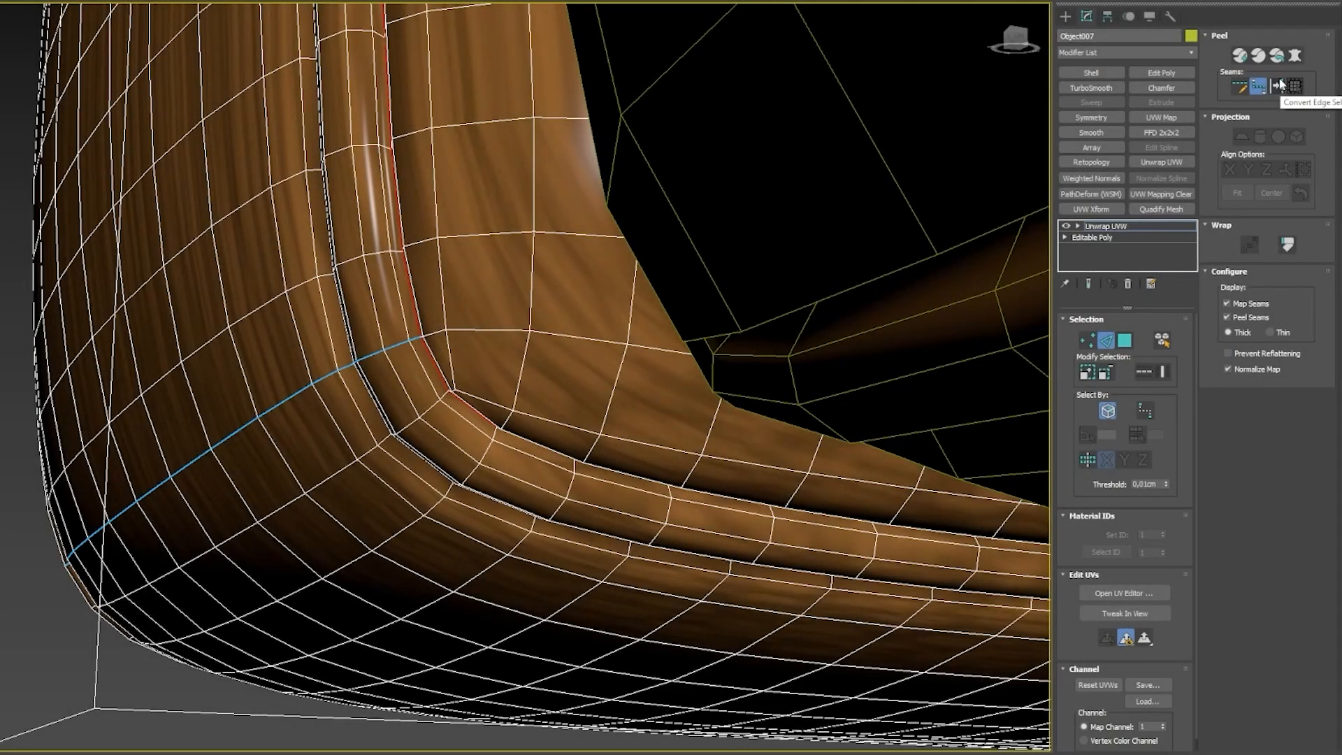
left_click(1276, 86)
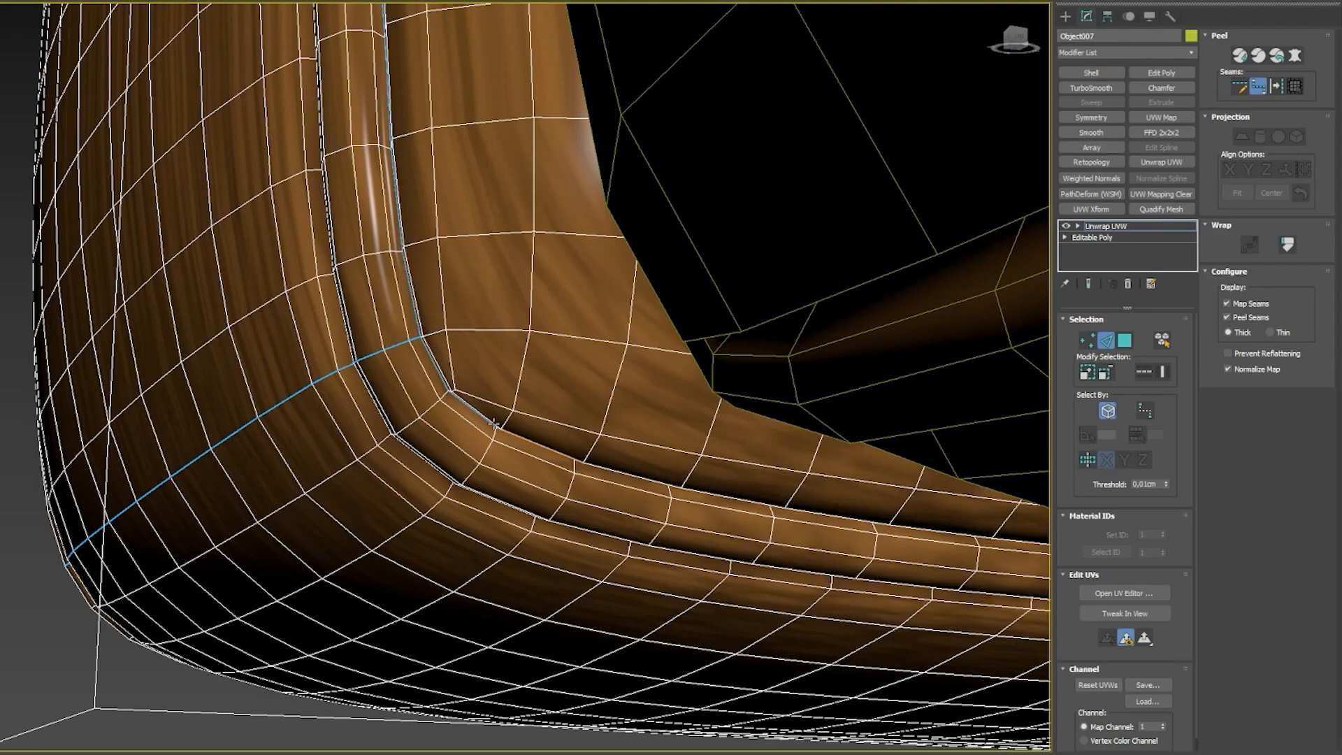
Step: Unwrap the armrest along its seams with Quick Peel, and select all the resulting UV islands in polygon mode
scroll(411, 489, "down", 6)
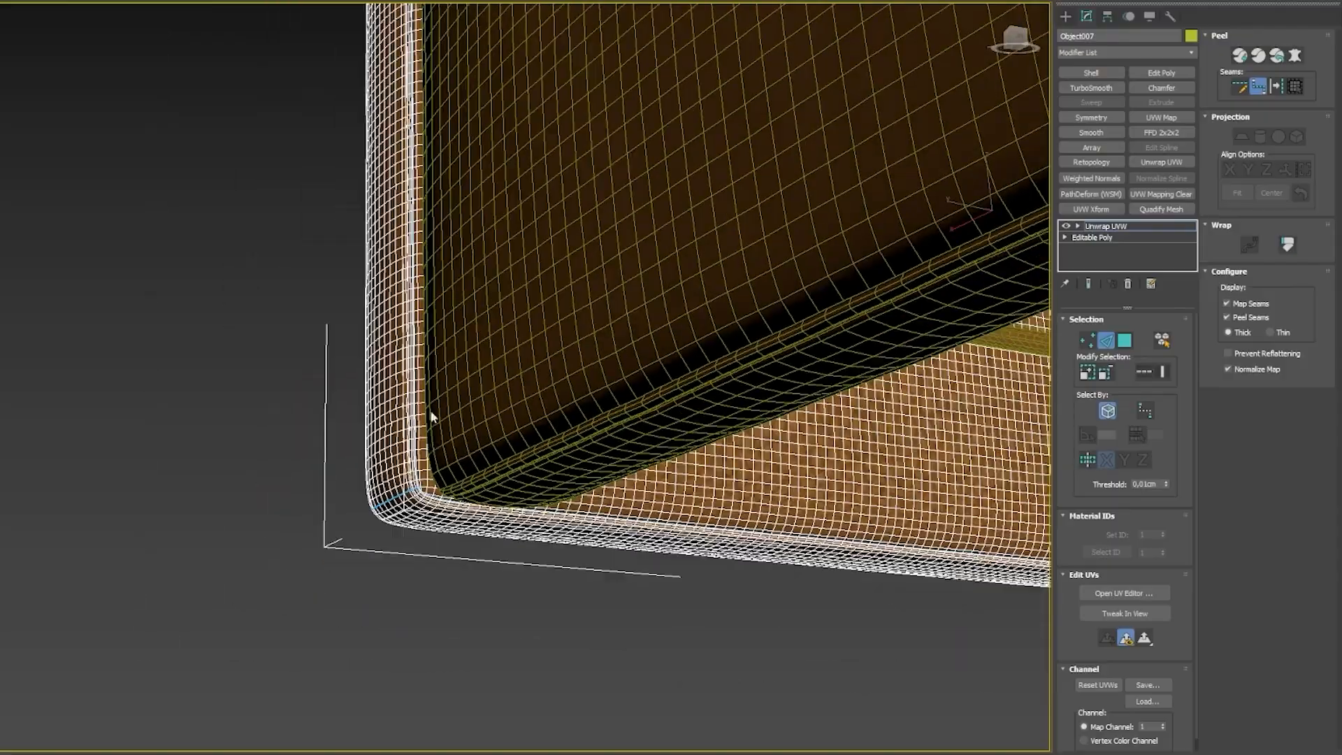
middle_click_drag(415, 340, 589, 417, "alt")
scroll(589, 417, "down", 5)
mouse_move(282, 280)
middle_mouse_down("alt")
mouse_move(353, 282)
mouse_move(280, 252)
middle_mouse_up("alt")
scroll(329, 279, "up", 5)
scroll(279, 253, "down", 4)
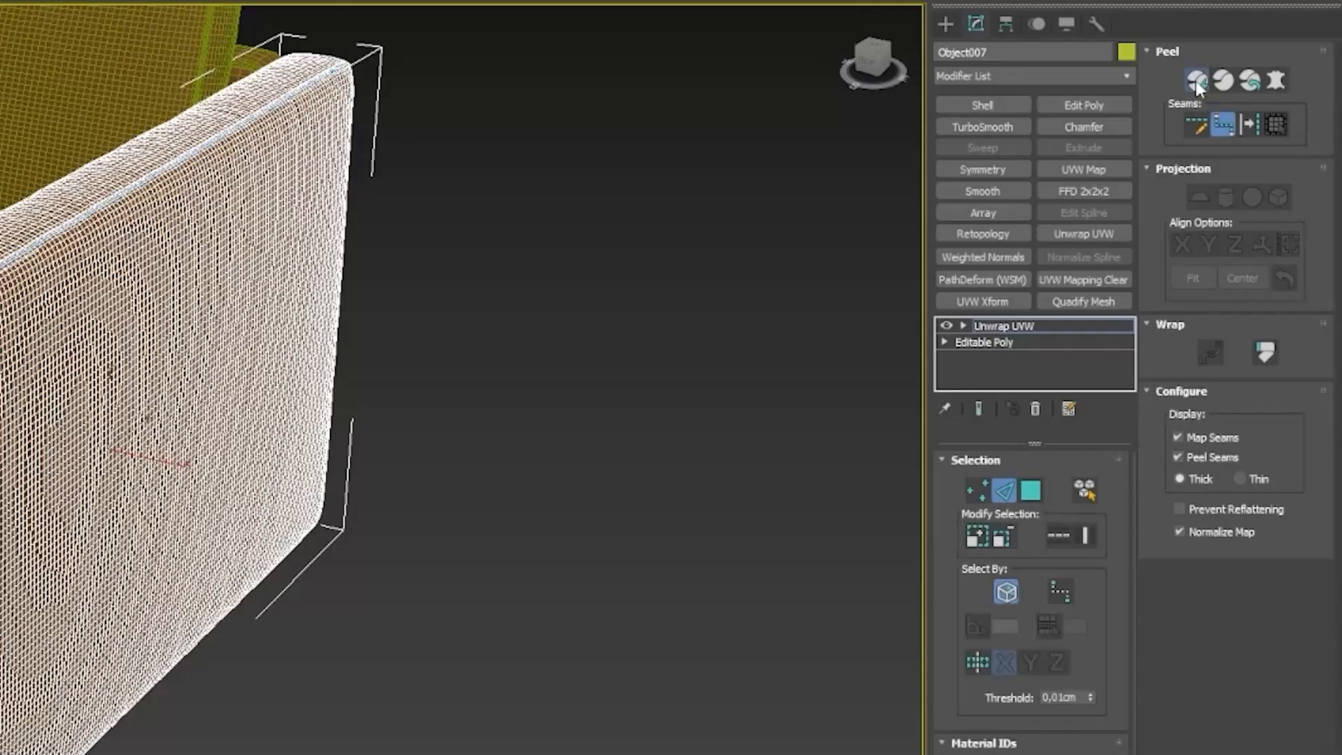
left_click(1196, 81)
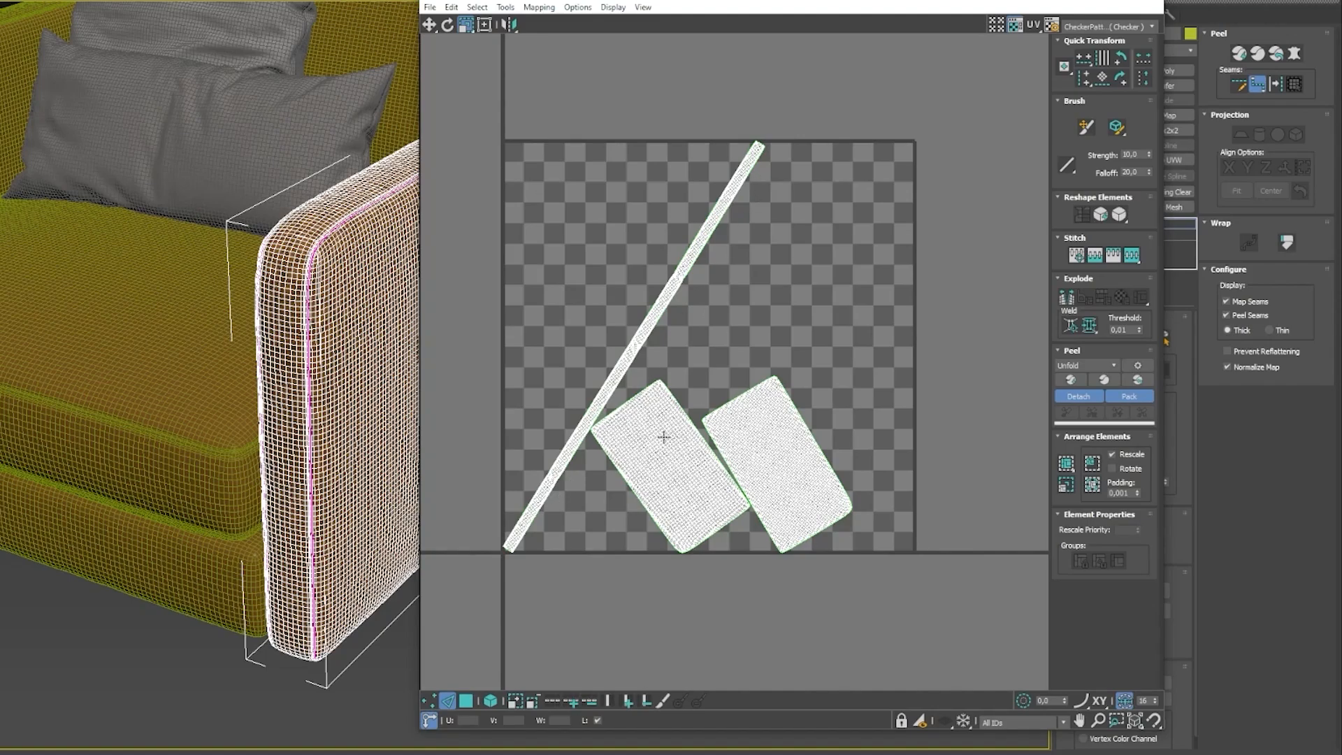
left_click(655, 441)
left_click(467, 701)
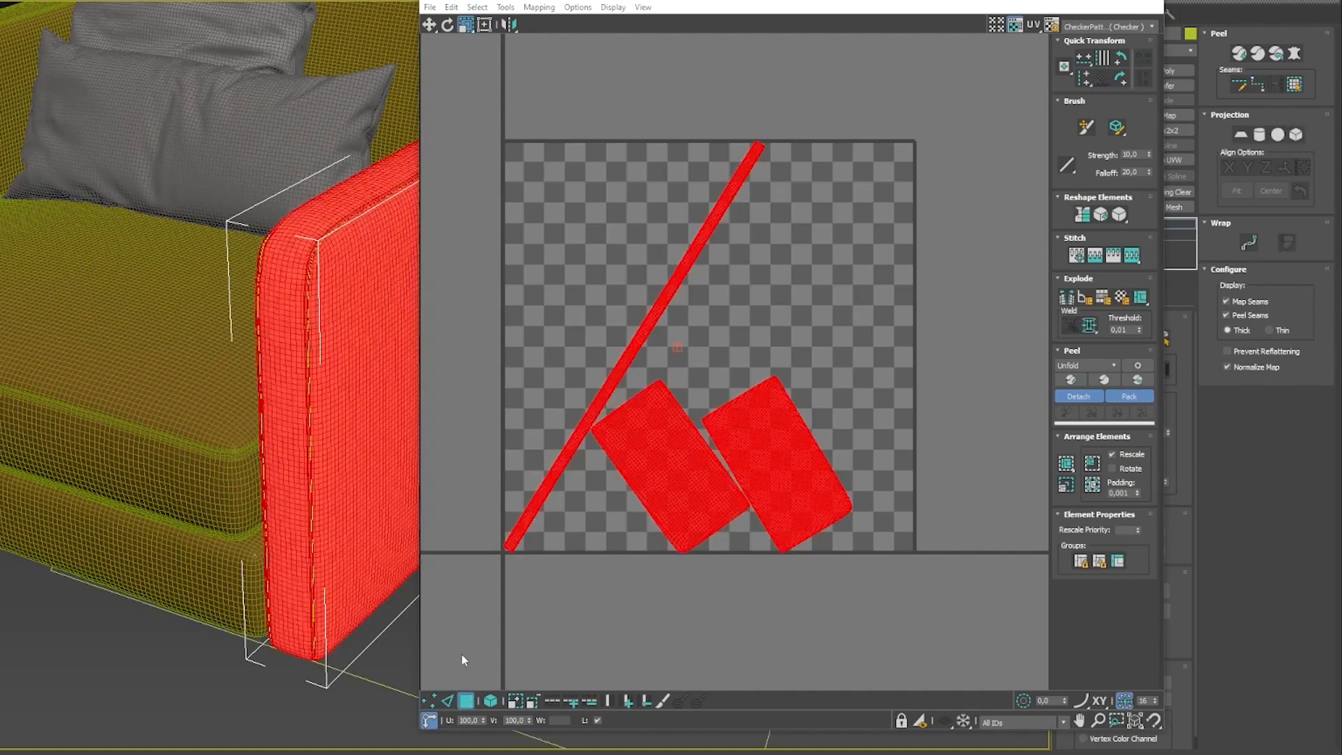
Step: Examine which part of the armrest each UV island covers by selecting the three islands one at a time as whole elements
left_click(489, 700)
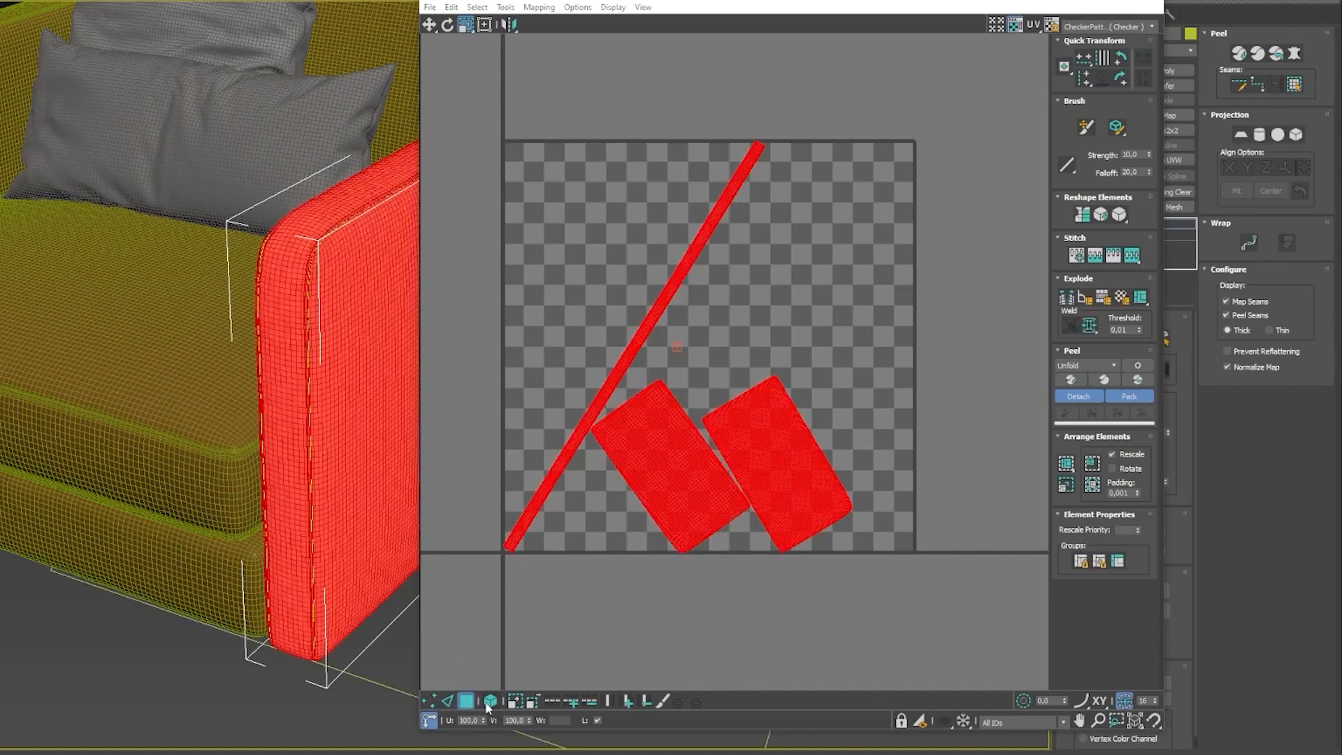
left_click(600, 640)
left_click(685, 464)
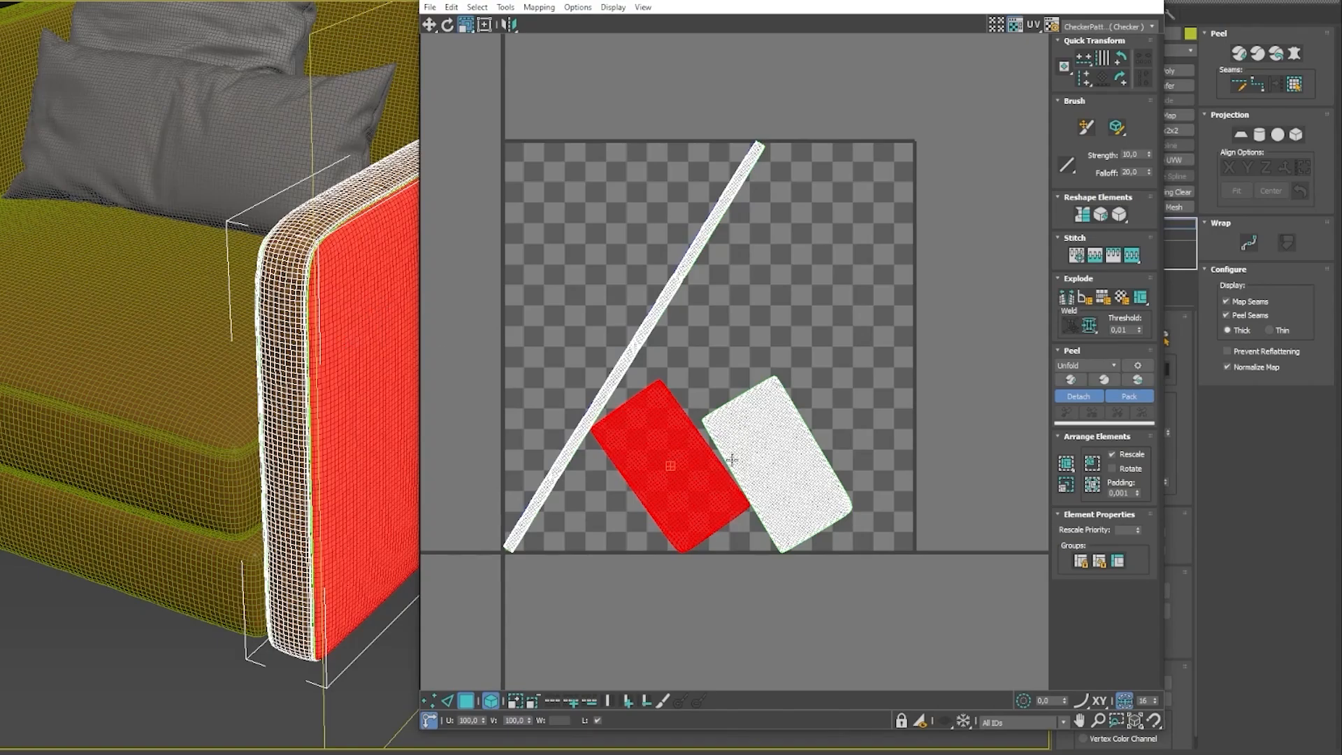
left_click(765, 450)
middle_click_drag(301, 344, 338, 348, "alt")
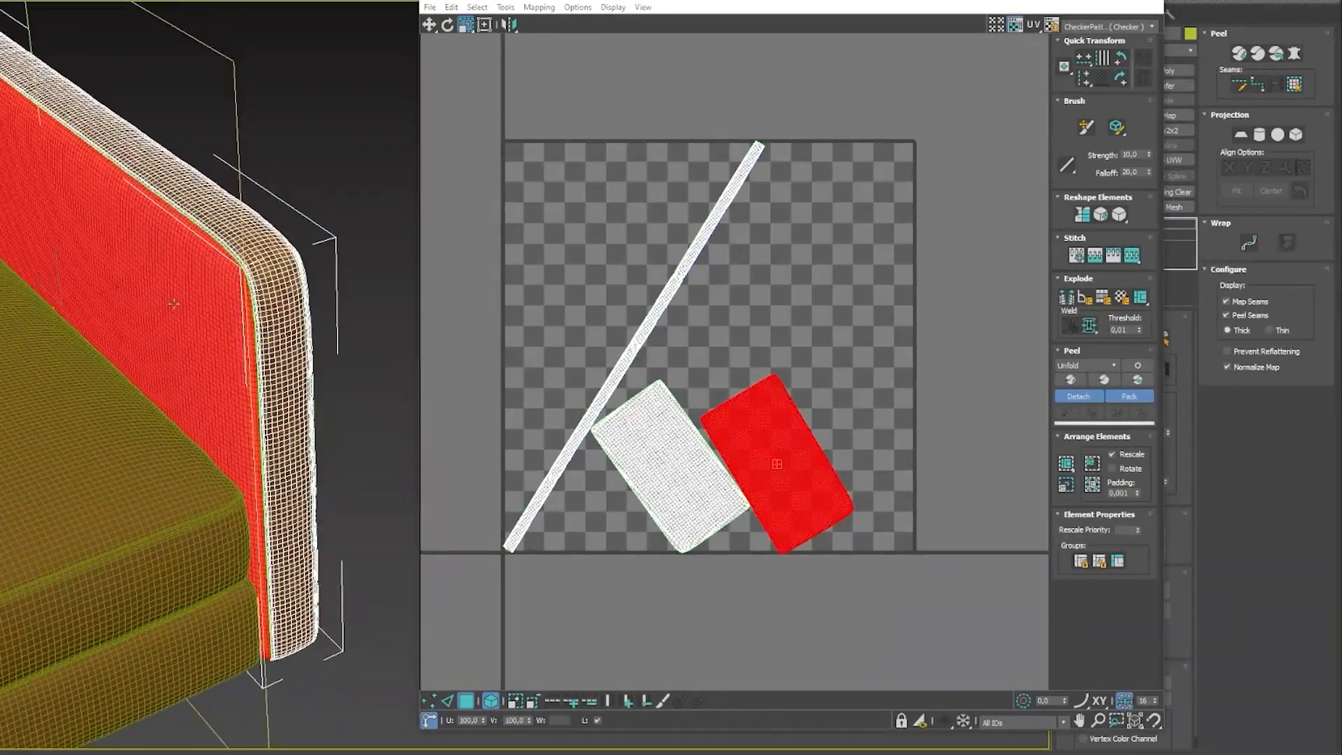
left_click(646, 334)
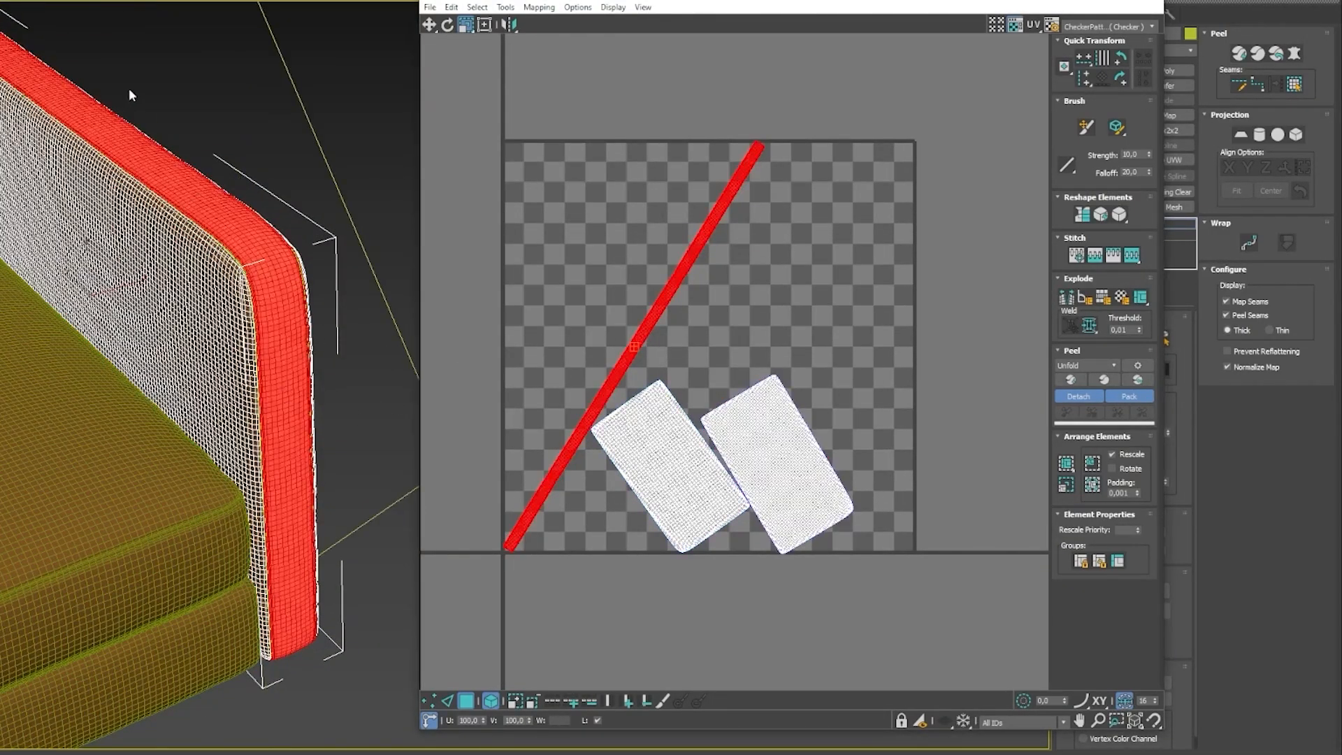
scroll(233, 277, "down", 5)
middle_click_drag(233, 276, 677, 315, "alt")
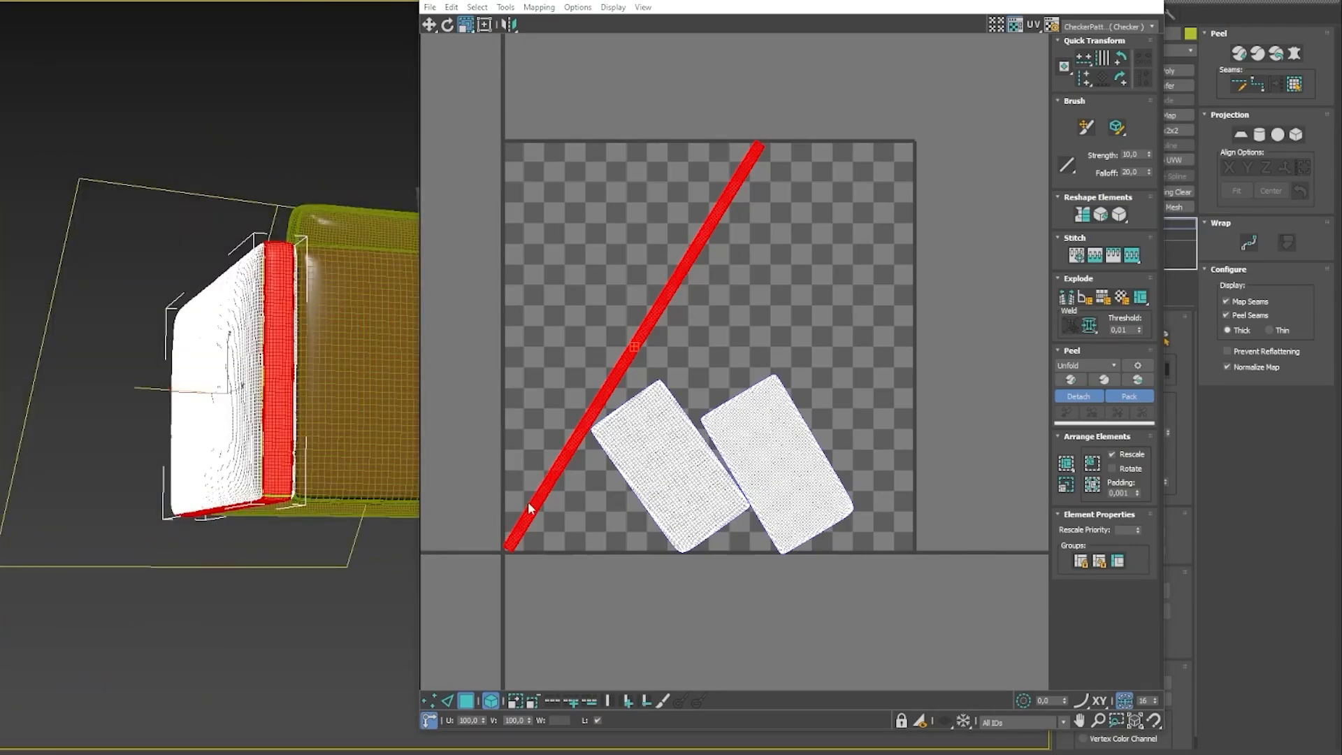
scroll(304, 502, "up", 8)
middle_click_drag(207, 473, 208, 460, "alt")
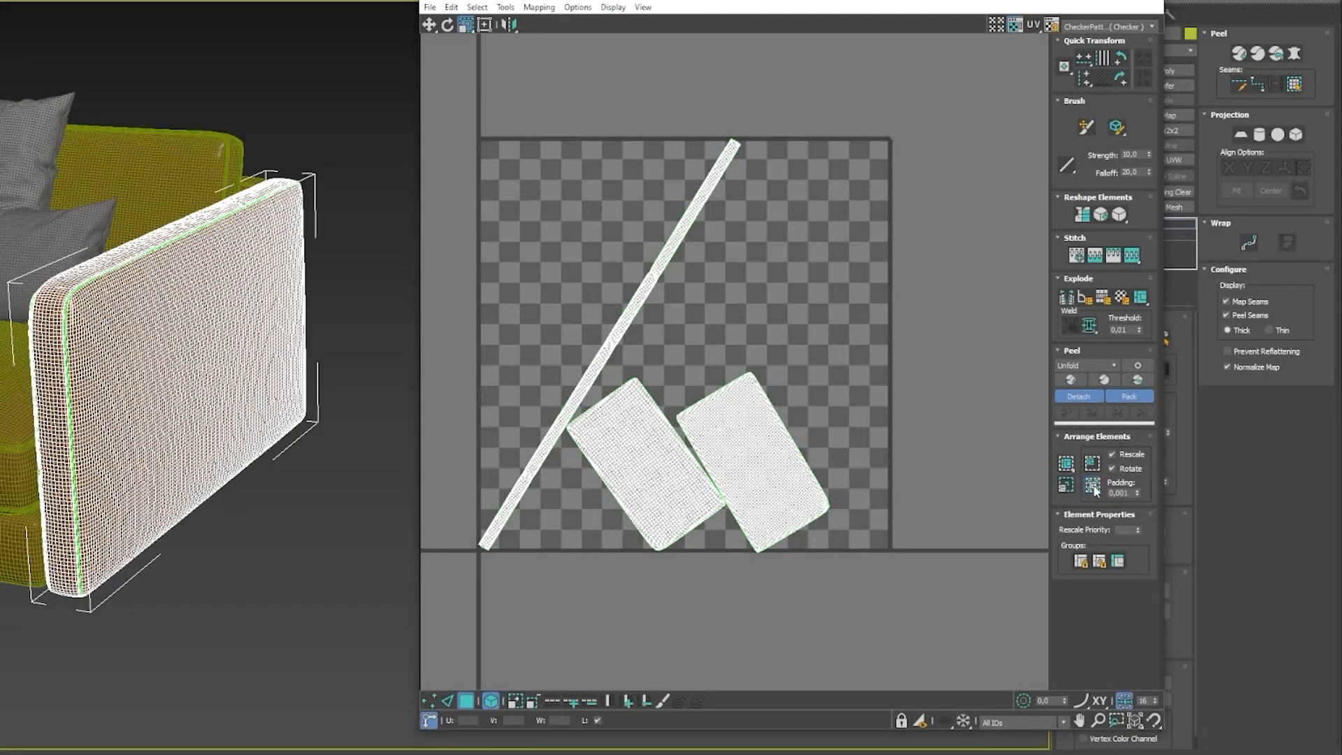
Step: Pack the armrest's UV islands with Rescale and Rotate enabled, and rotate the upper face island upright
left_click(1093, 484)
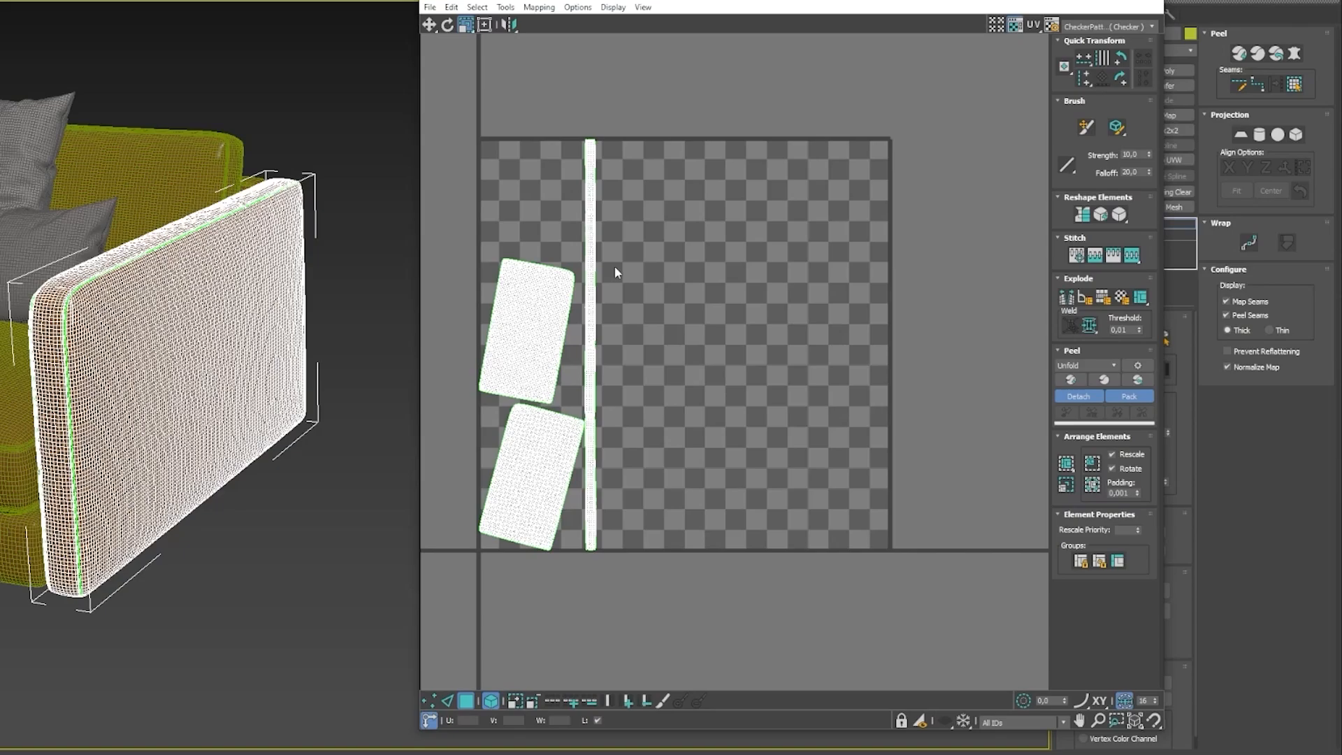
left_click(518, 313)
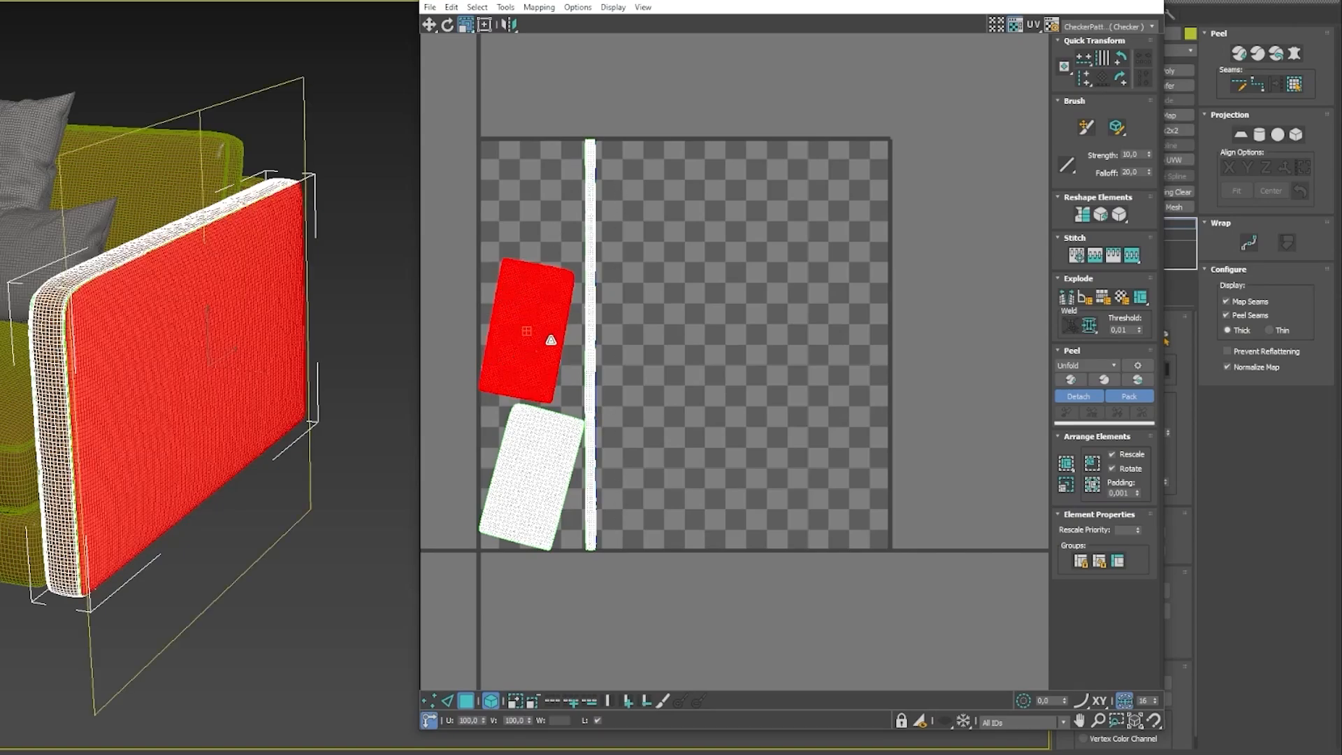
scroll(525, 333, "up", 3)
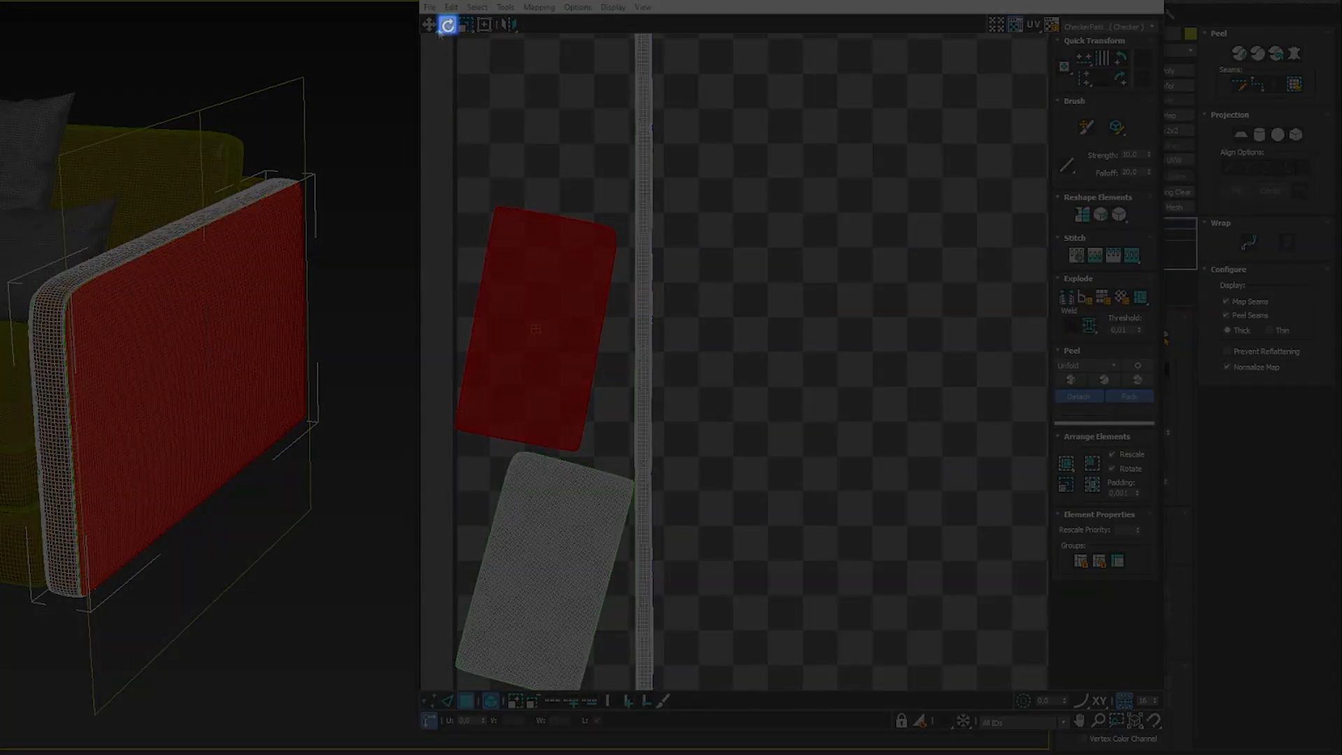
left_click(447, 24)
left_click_drag(561, 256, 550, 248)
Step: Rotate the lower face island upright to align it with the other armrest islands, and clear the selection
scroll(549, 203, "down", 1)
middle_click_drag(570, 437, 571, 378)
scroll(571, 378, "up", 2)
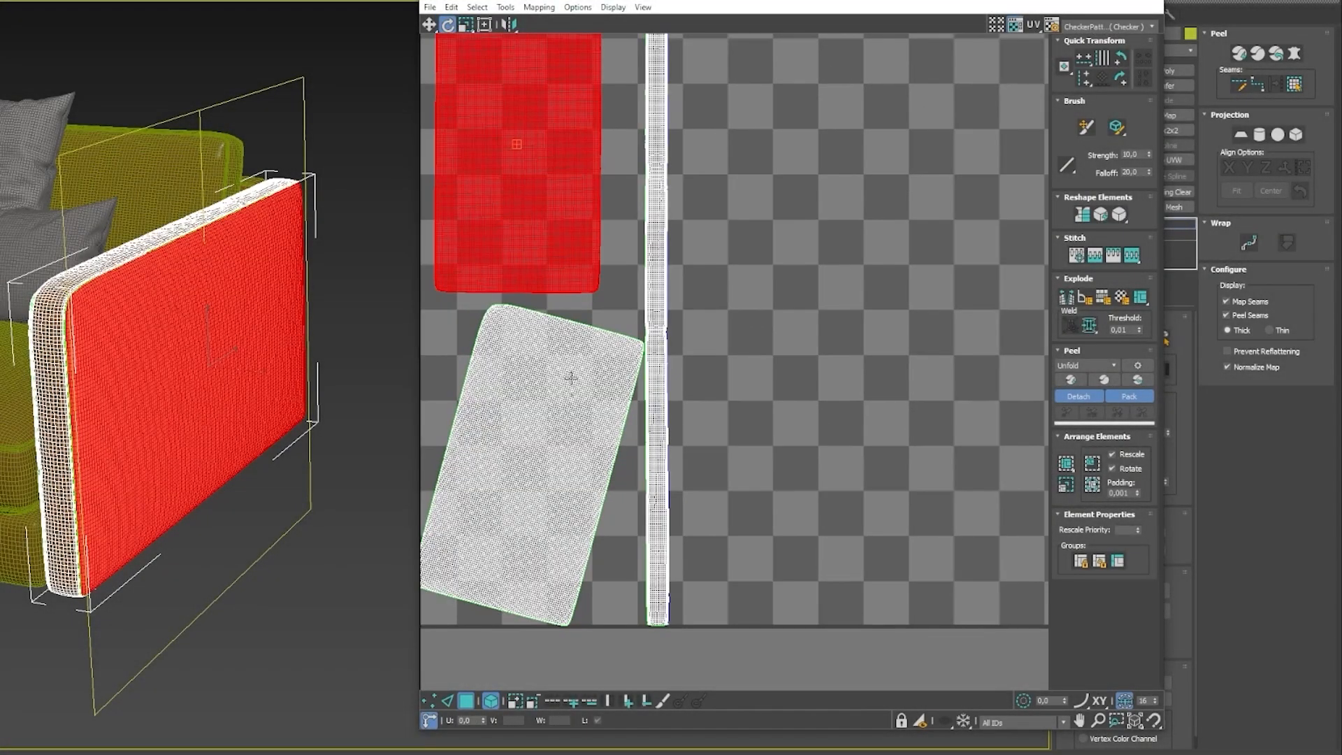
left_click(571, 378)
left_click_drag(563, 339, 533, 321)
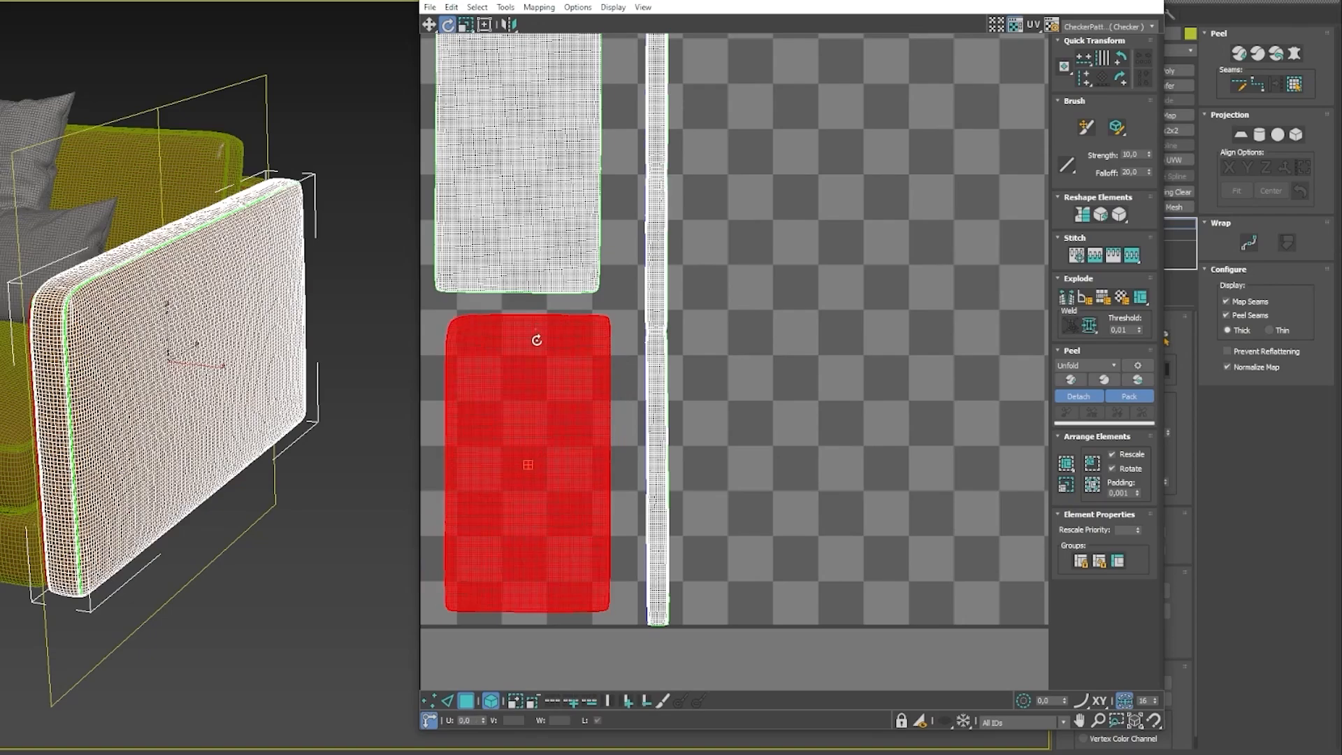
scroll(552, 328, "down", 3)
left_click(517, 189)
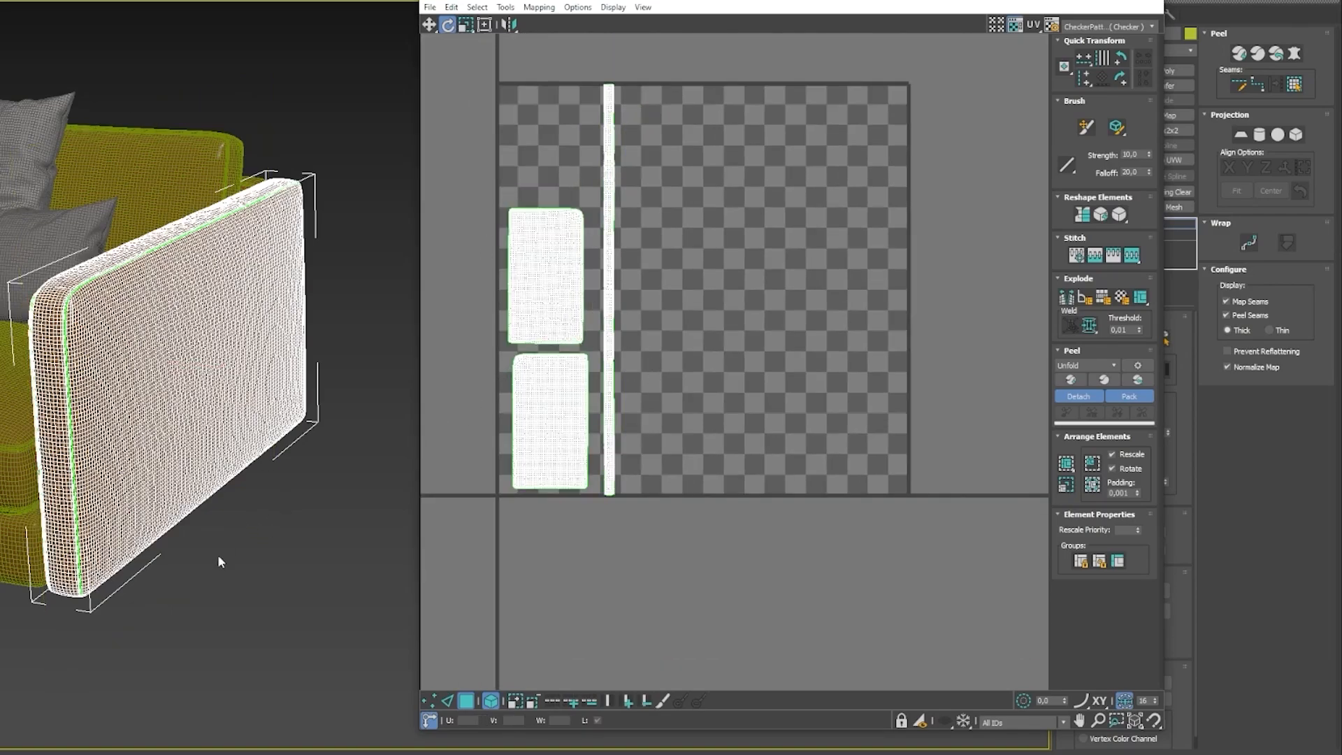
Step: Select all the armrest's UV islands and scale them up together until the leather grain on the armrest is fine and realistic
scroll(218, 561, "up", 5)
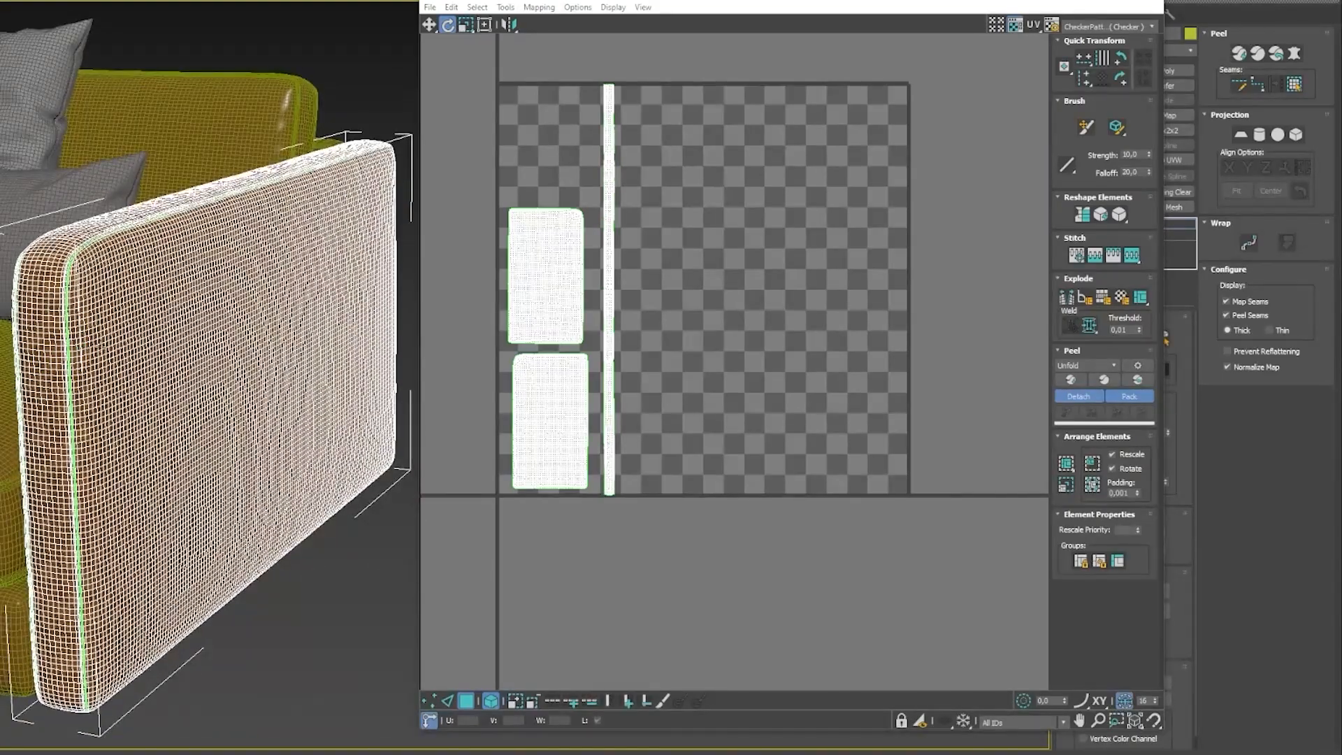
scroll(76, 250, "up", 4)
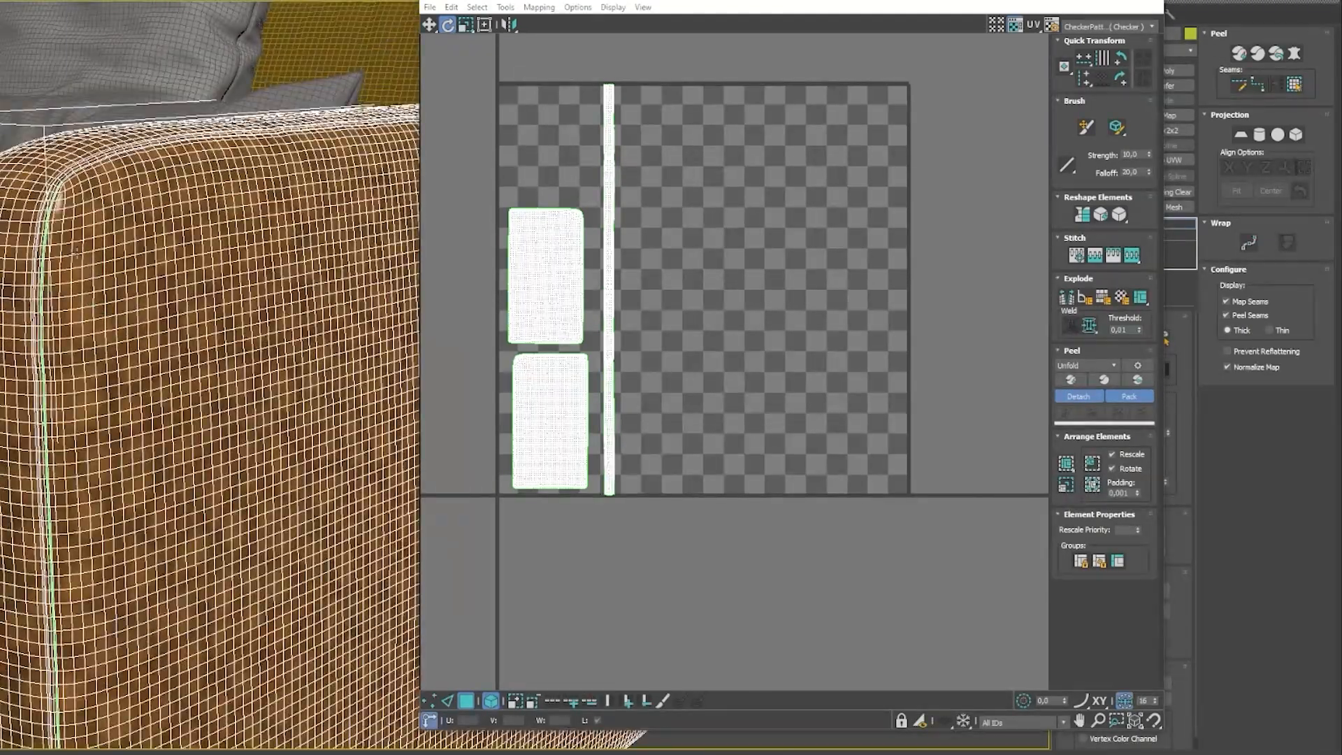
scroll(707, 359, "down", 3)
left_click_drag(533, 144, 790, 547)
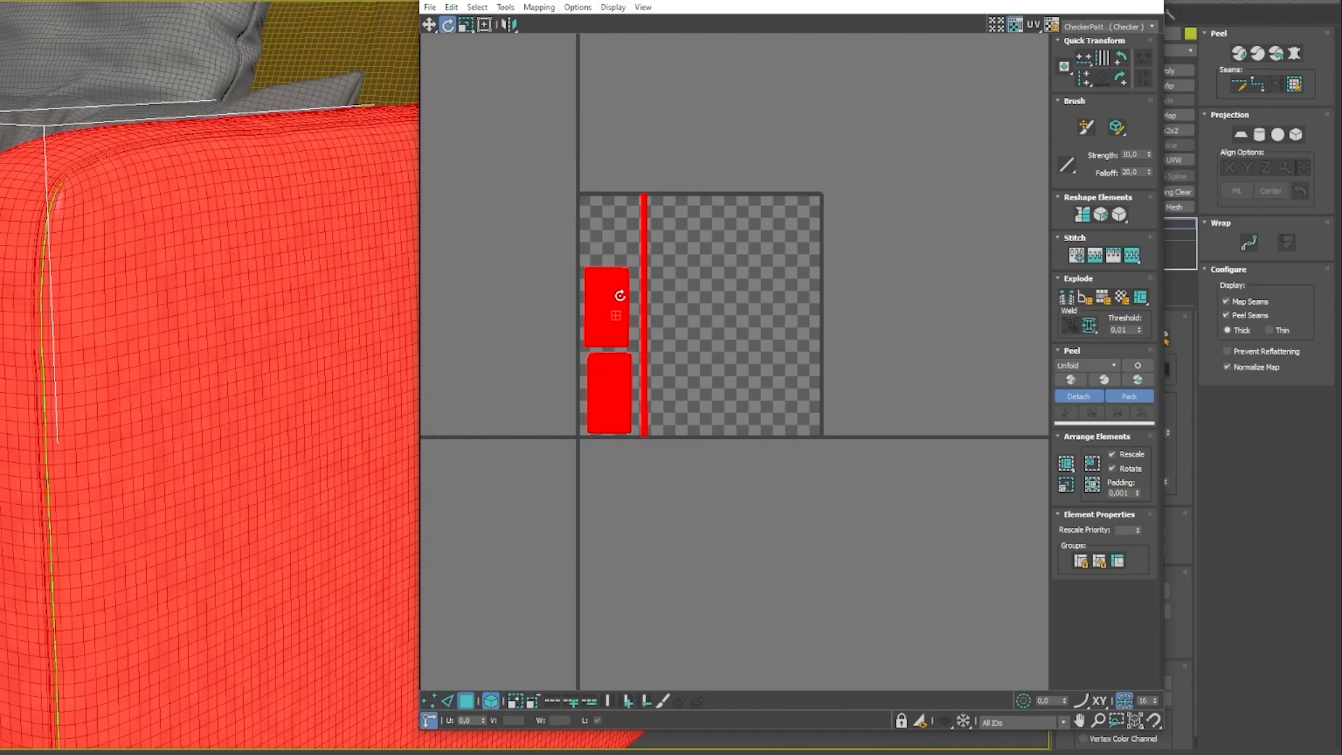
key("F2")
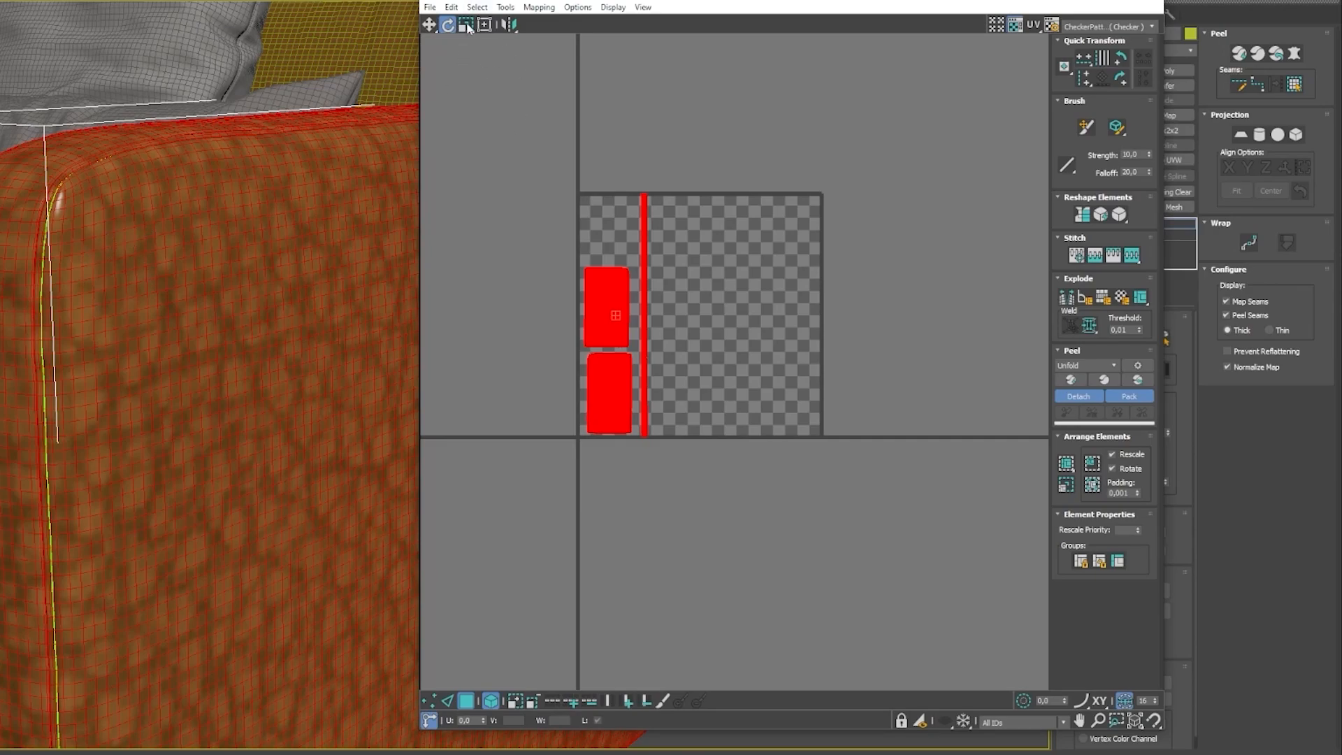
left_click(465, 25)
left_click_drag(595, 383, 632, 89)
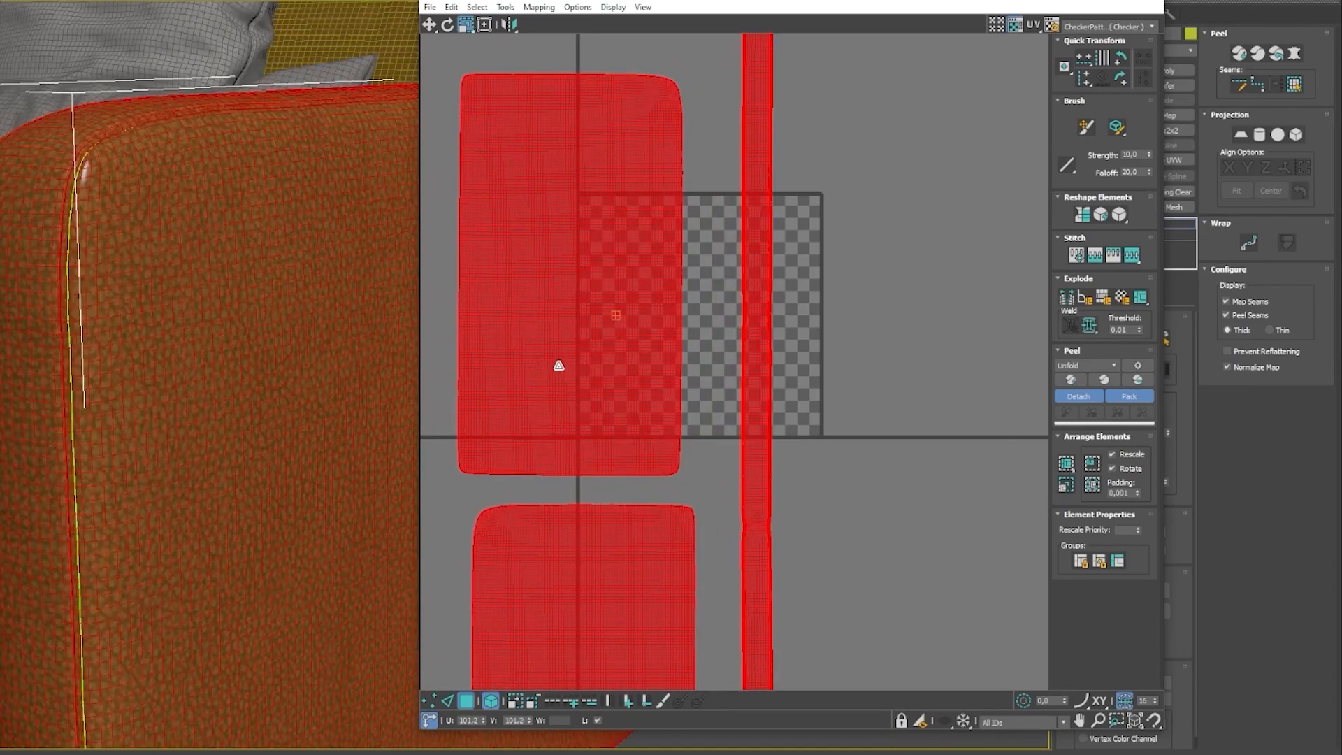
left_click_drag(557, 362, 578, 308)
scroll(135, 308, "down", 3)
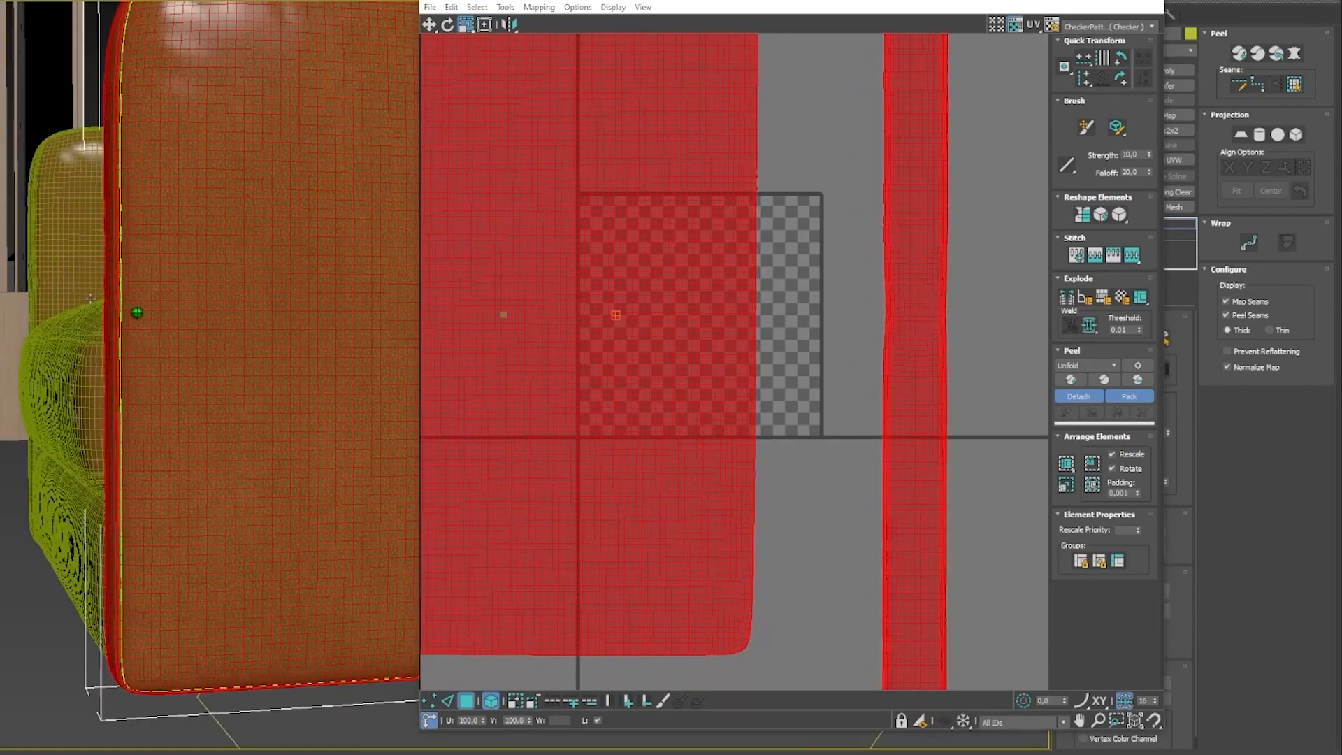
mouse_move(135, 308)
middle_mouse_down("alt")
mouse_move(153, 302)
mouse_move(133, 322)
middle_mouse_up("alt")
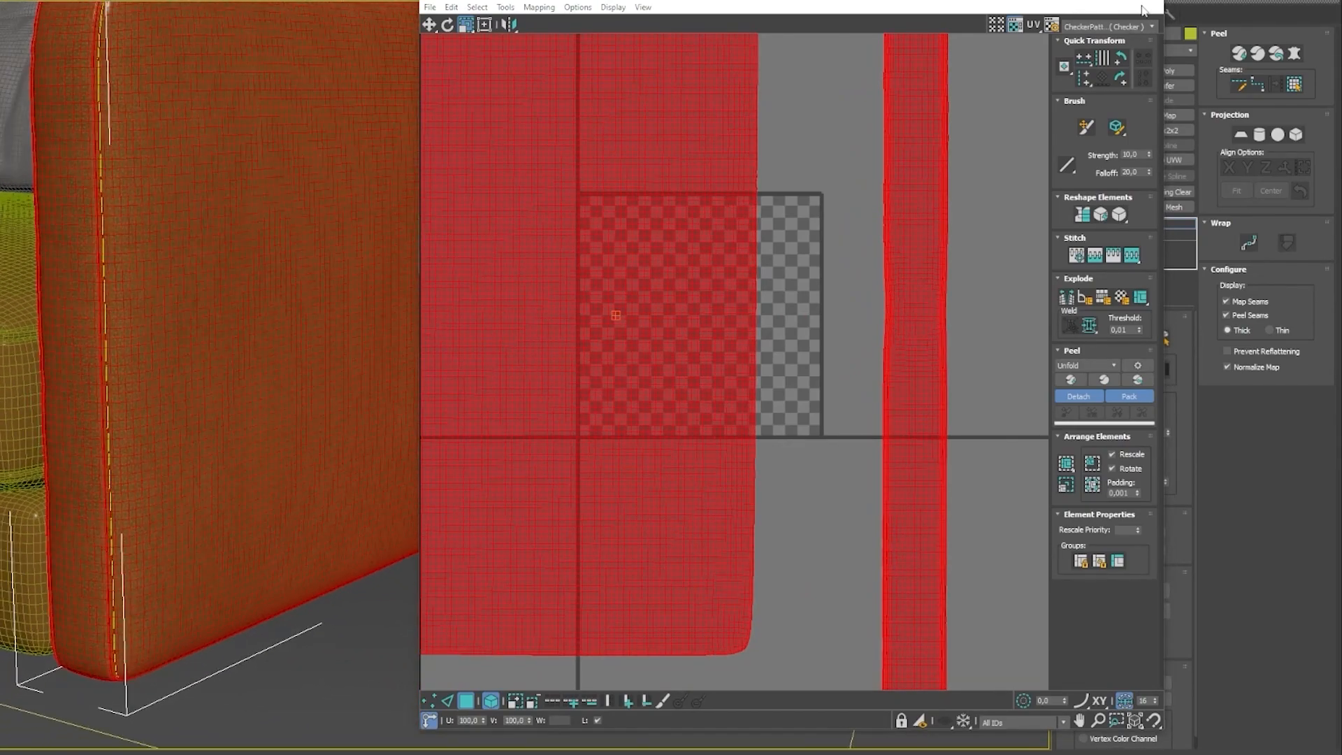
Step: Close the UV editor and leave the armrest's polygon selection mode
left_click(1152, 3)
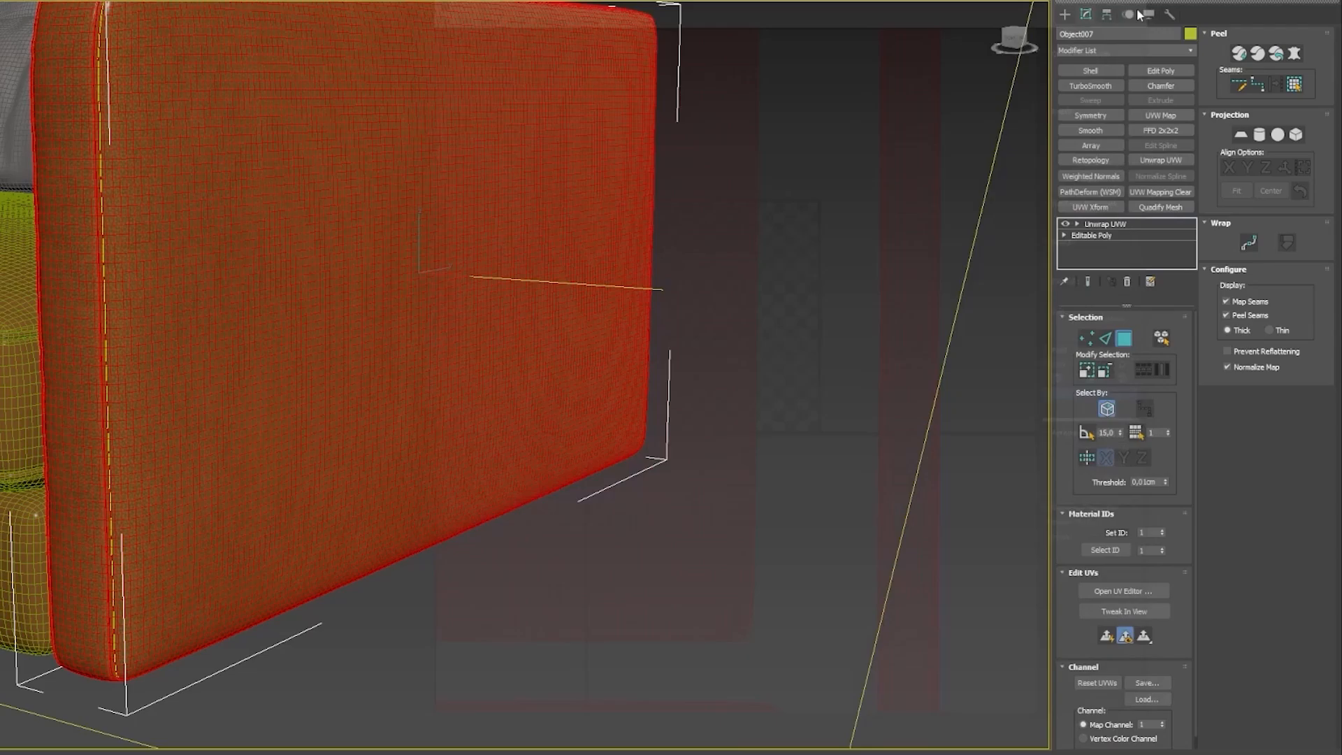
scroll(314, 419, "down", 4)
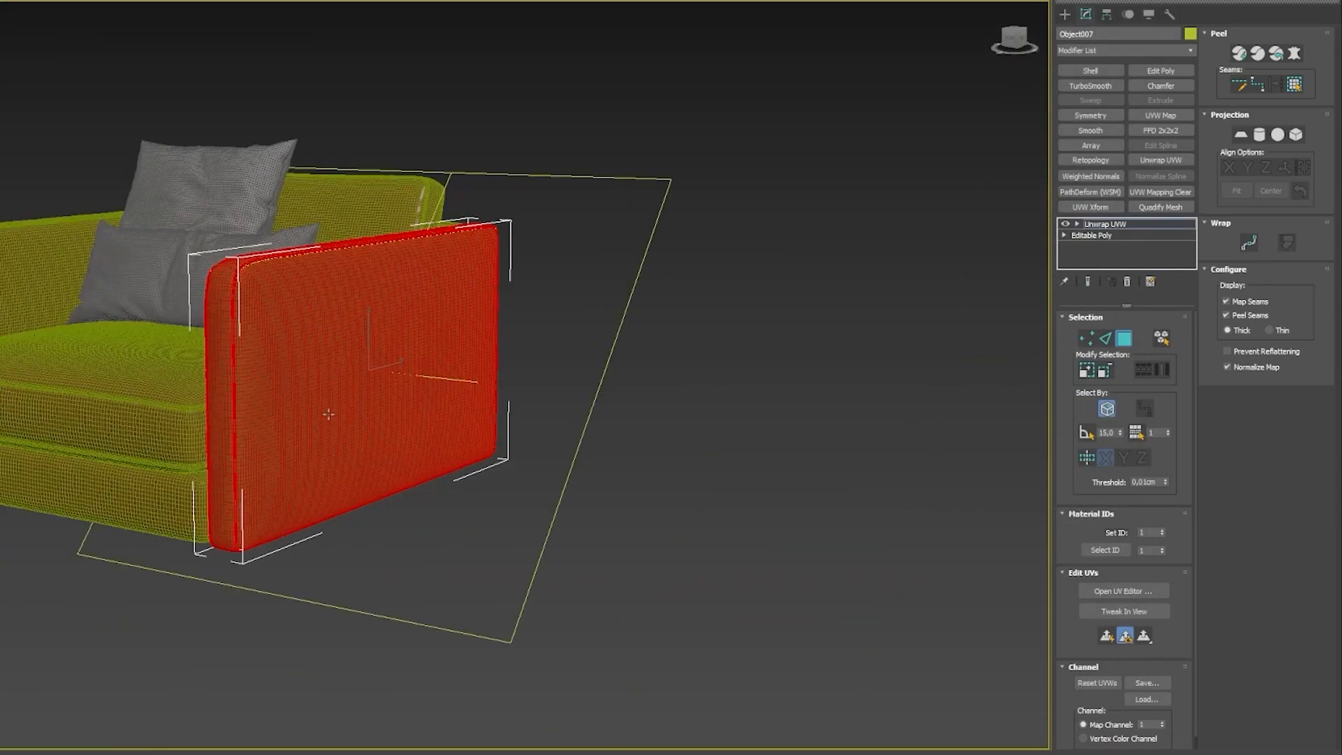
scroll(293, 349, "up", 2)
middle_click_drag(279, 307, 293, 339, "alt")
left_click(1125, 342)
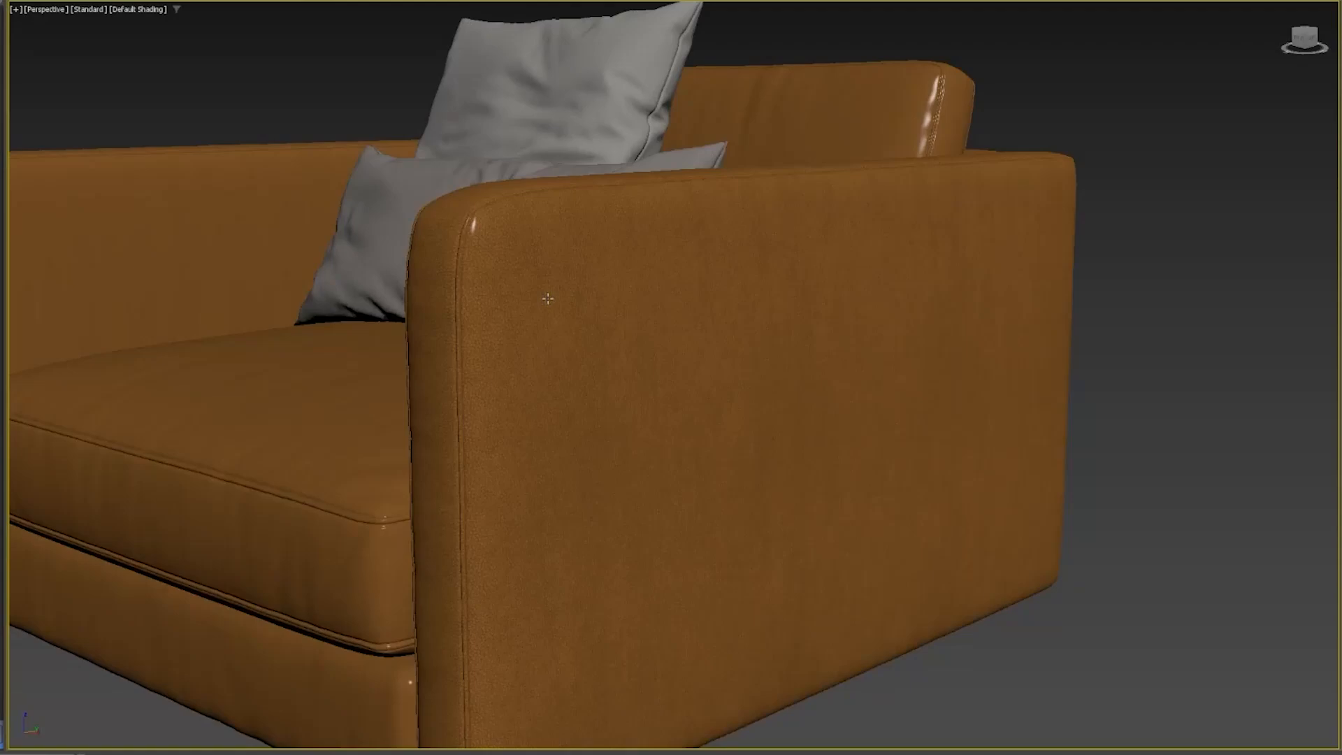
Step: Select the armchair's back panel, add an Unwrap UVW modifier to it, and switch to edge selection
middle_click_drag(547, 299, 616, 245, "alt")
scroll(650, 309, "down", 8)
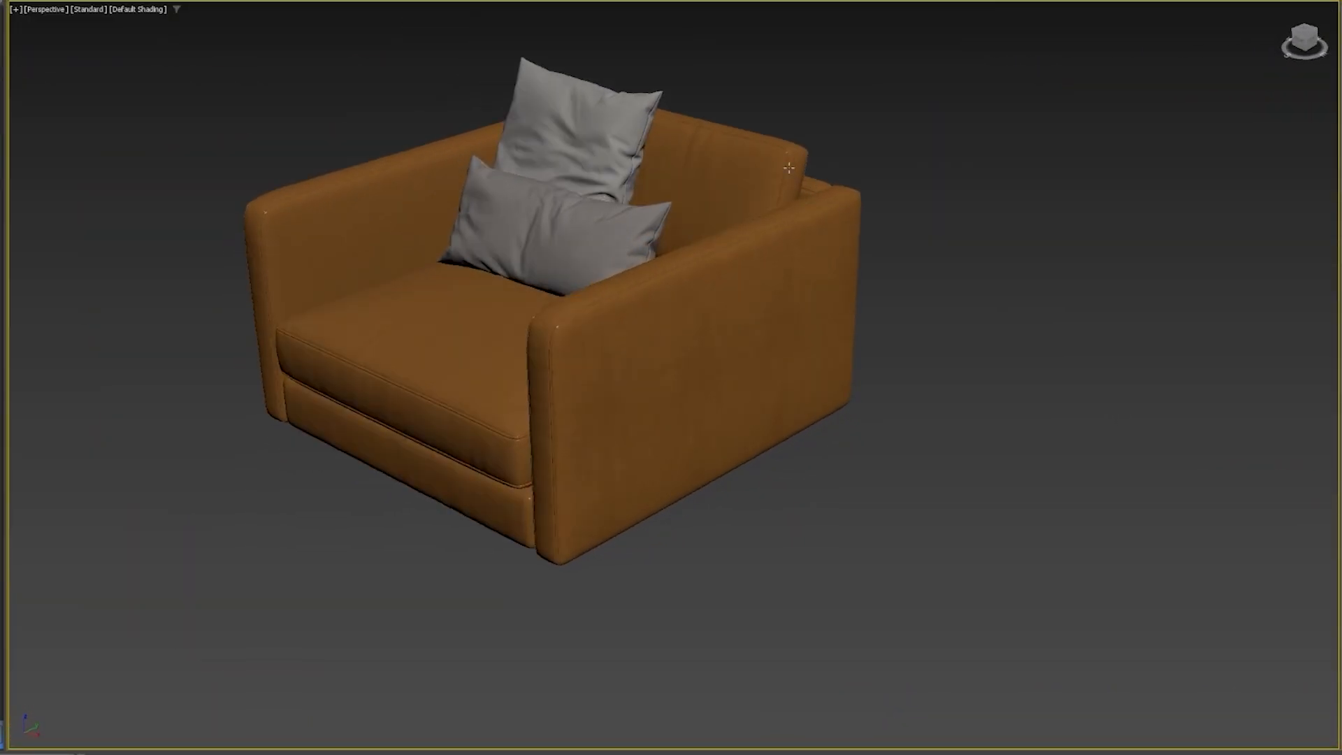
middle_click_drag(772, 188, 614, 162, "alt")
scroll(652, 258, "up", 4)
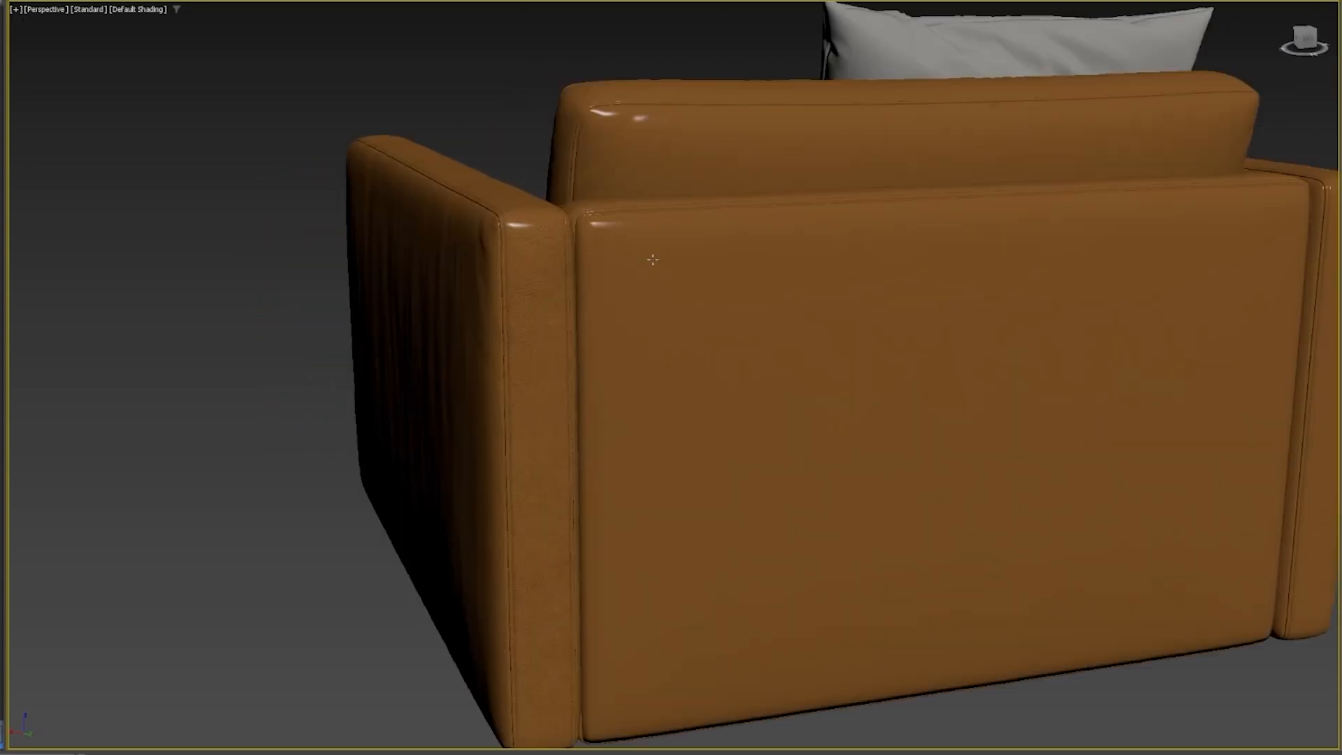
mouse_move(605, 228)
middle_mouse_down("alt")
mouse_move(626, 237)
mouse_move(609, 227)
middle_mouse_up("alt")
scroll(610, 227, "up", 3)
left_click(611, 211)
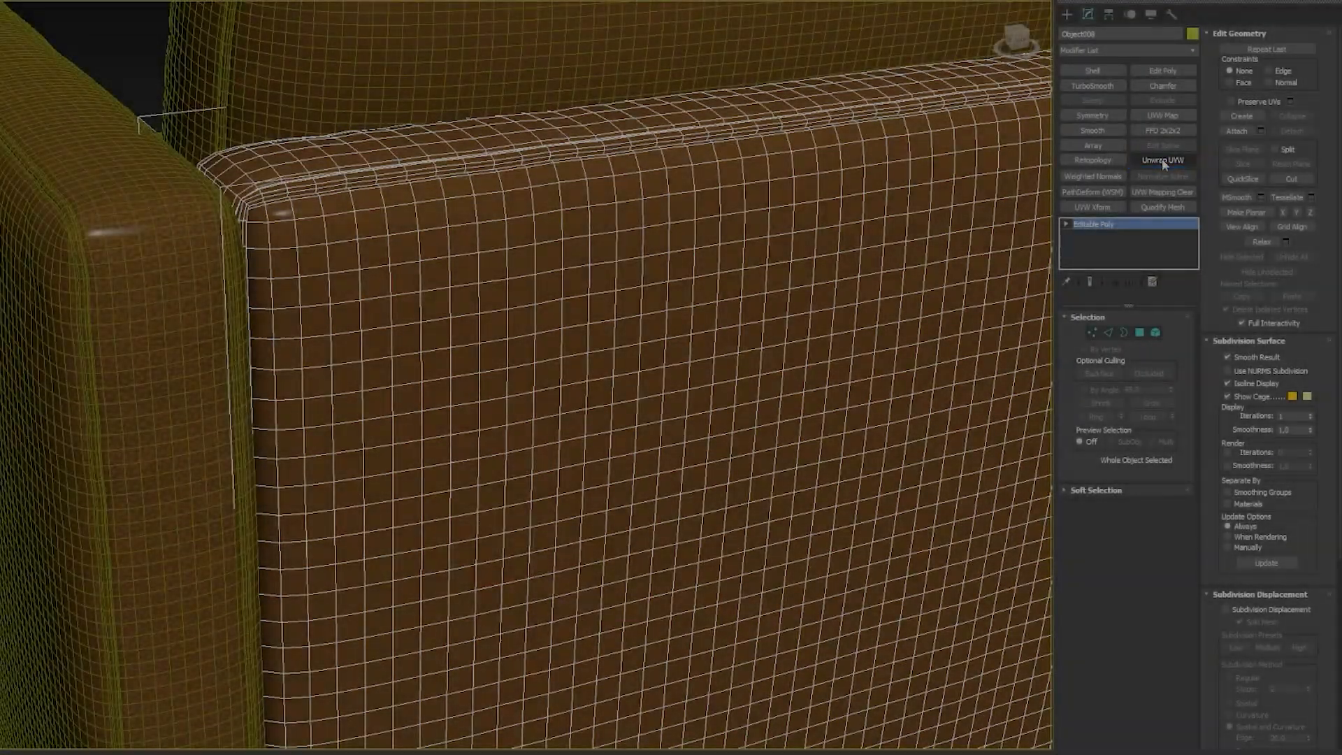
left_click(1163, 160)
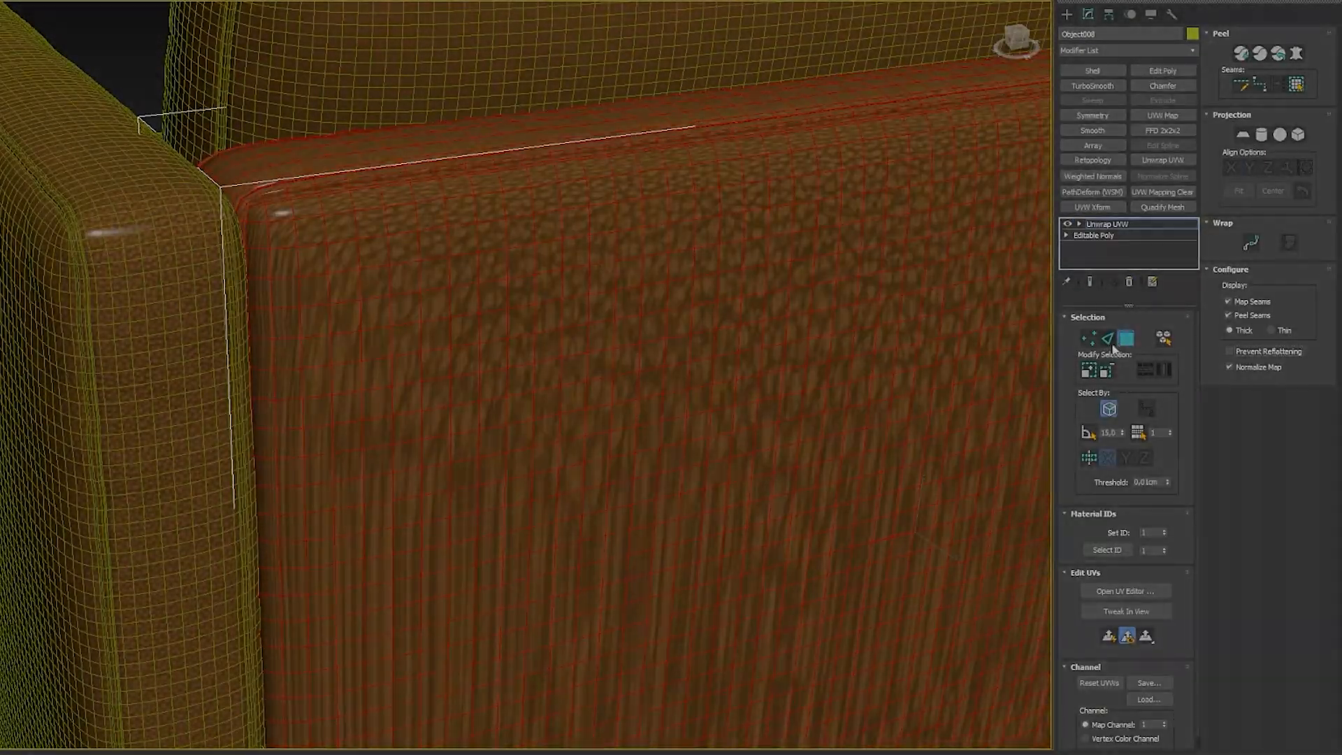
left_click(1106, 338)
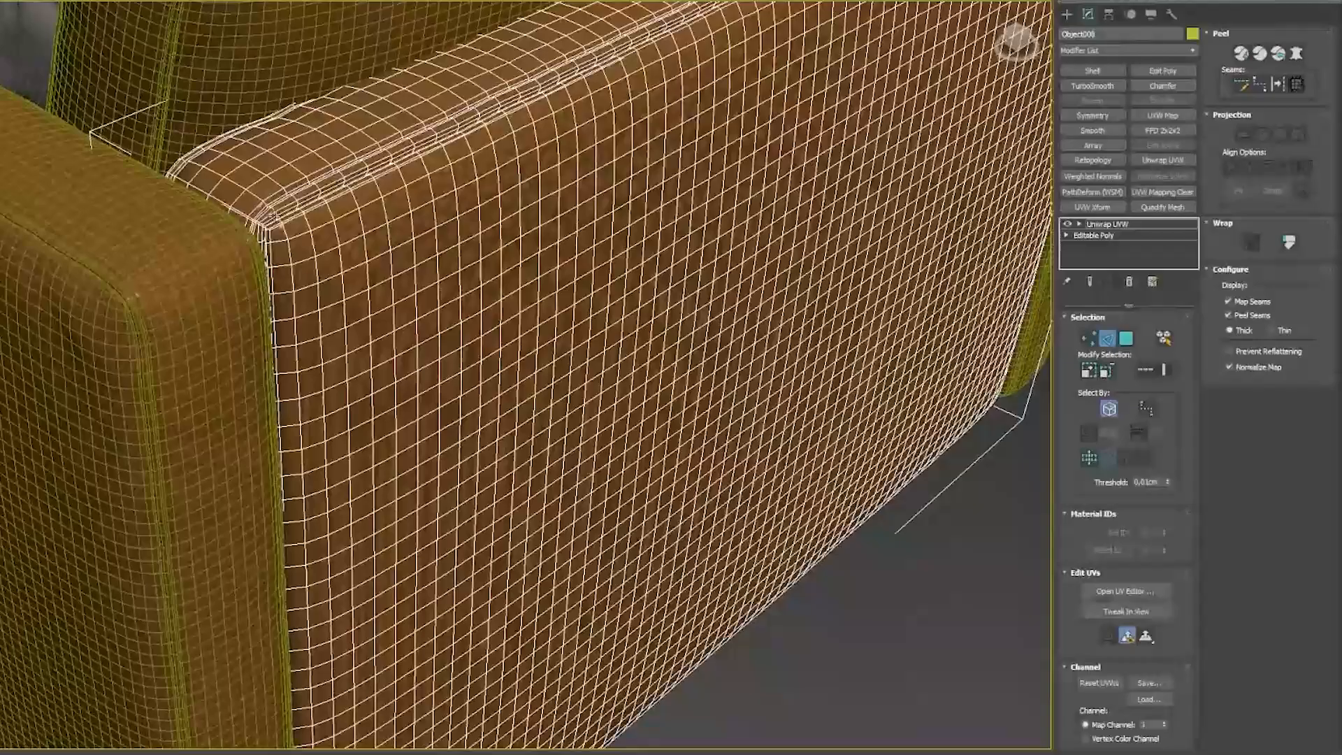
Step: Select the edge loops along the stitched borders of both the outer and inner faces of the back panel
scroll(349, 213, "up", 5)
scroll(351, 216, "up", 2)
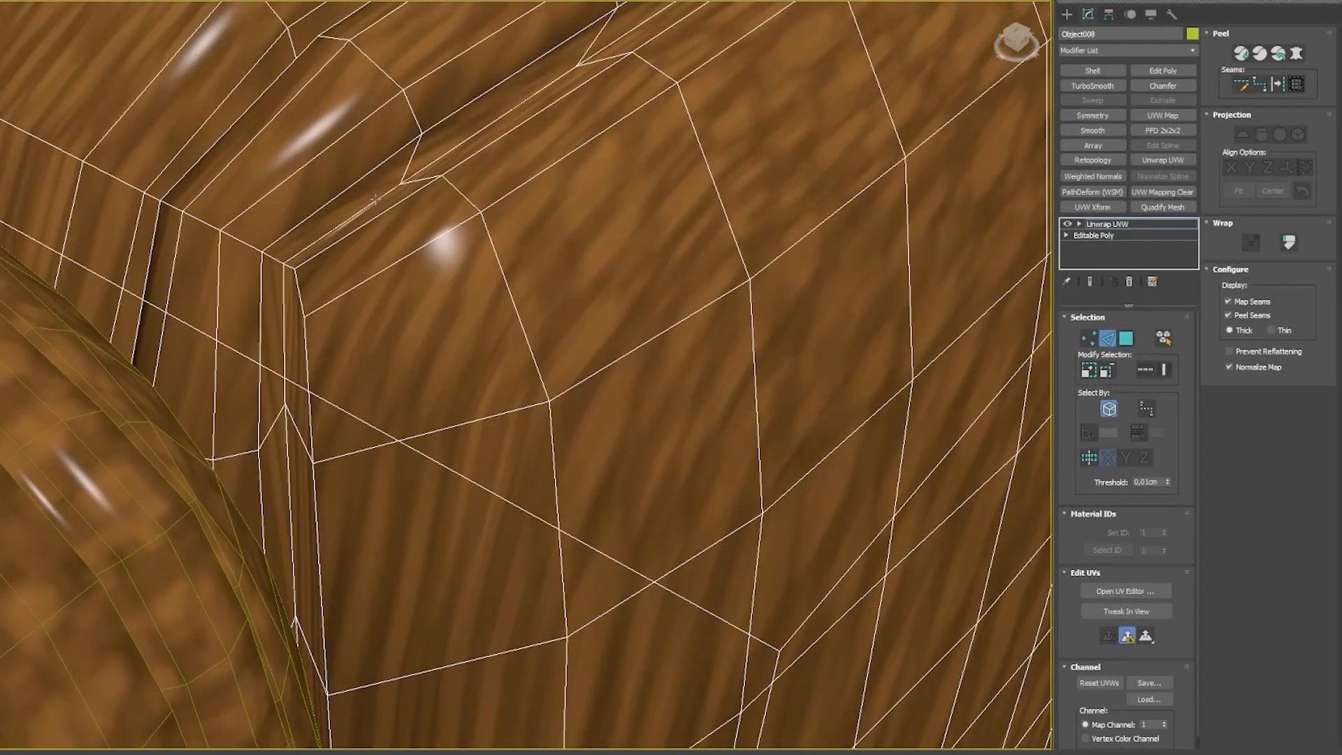
double_click(375, 199)
scroll(443, 273, "down", 6)
middle_click_drag(324, 129, 355, 144, "alt")
scroll(470, 153, "up", 2)
scroll(527, 178, "down", 3)
middle_click_drag(449, 93, 545, 114, "alt")
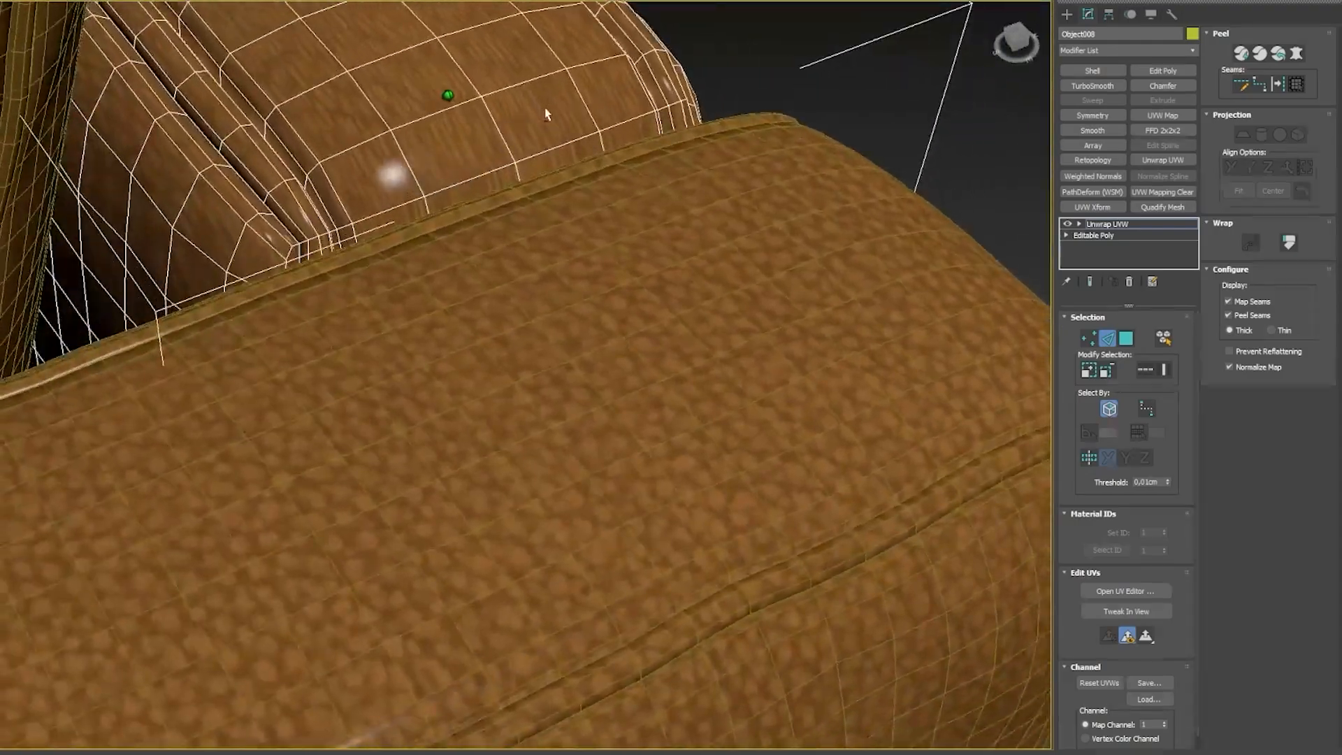
scroll(303, 174, "up", 5)
middle_click_drag(303, 174, 306, 186, "alt")
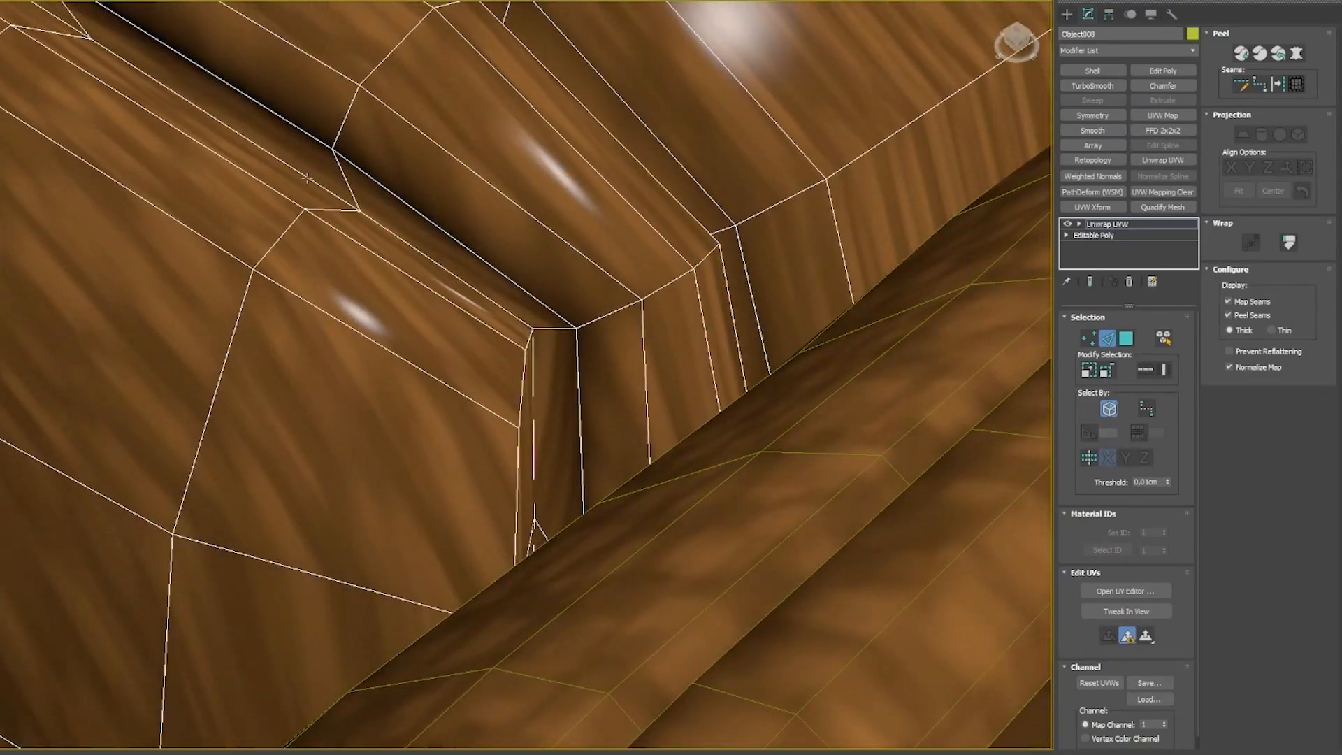
double_click(307, 178, "ctrl")
Step: Draw a point-to-point seam at one corner of the back panel, across its edge band between the two stitched borders
scroll(307, 178, "down", 6)
middle_click_drag(347, 90, 138, 191, "alt")
scroll(138, 46, "down", 2)
scroll(138, 46, "up", 3)
scroll(138, 192, "up", 5)
middle_click_drag(111, 302, 371, 303, "alt")
mouse_move(86, 245)
middle_mouse_down("alt")
mouse_move(147, 270)
mouse_move(101, 242)
middle_mouse_up("alt")
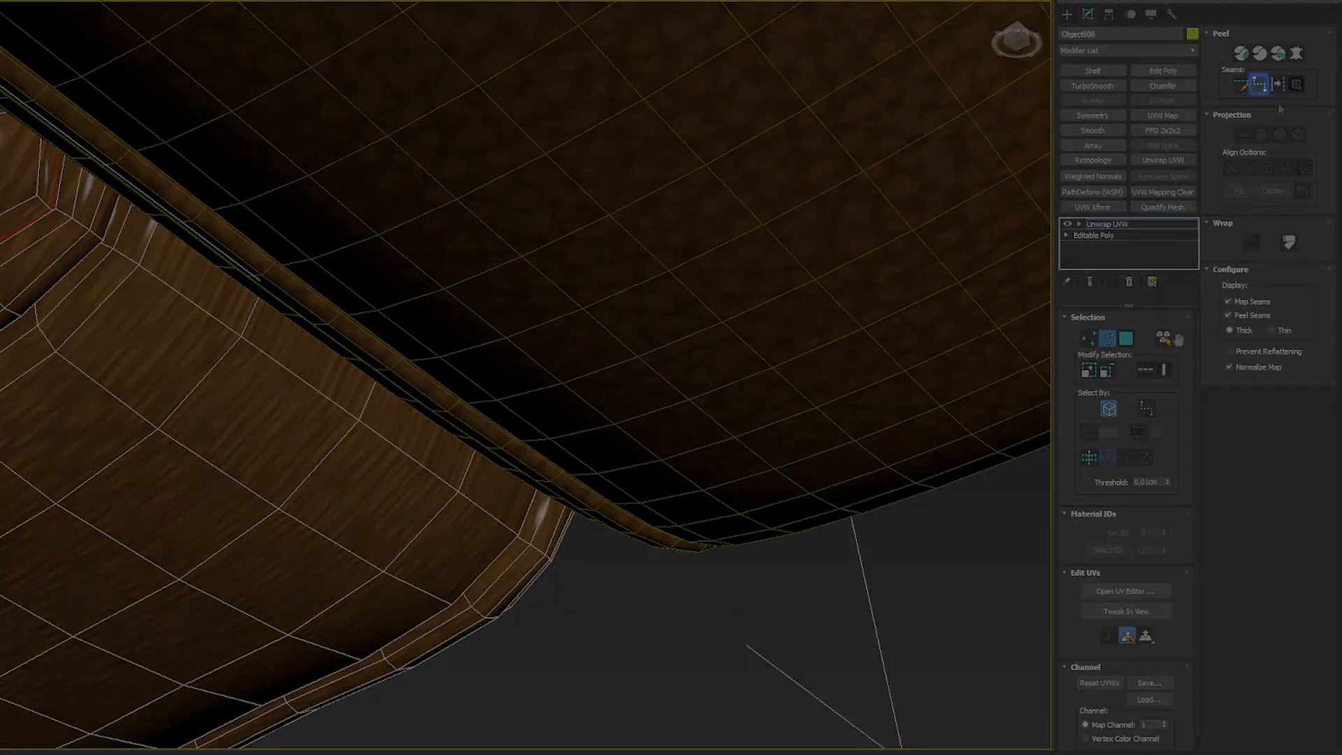
left_click(1258, 85)
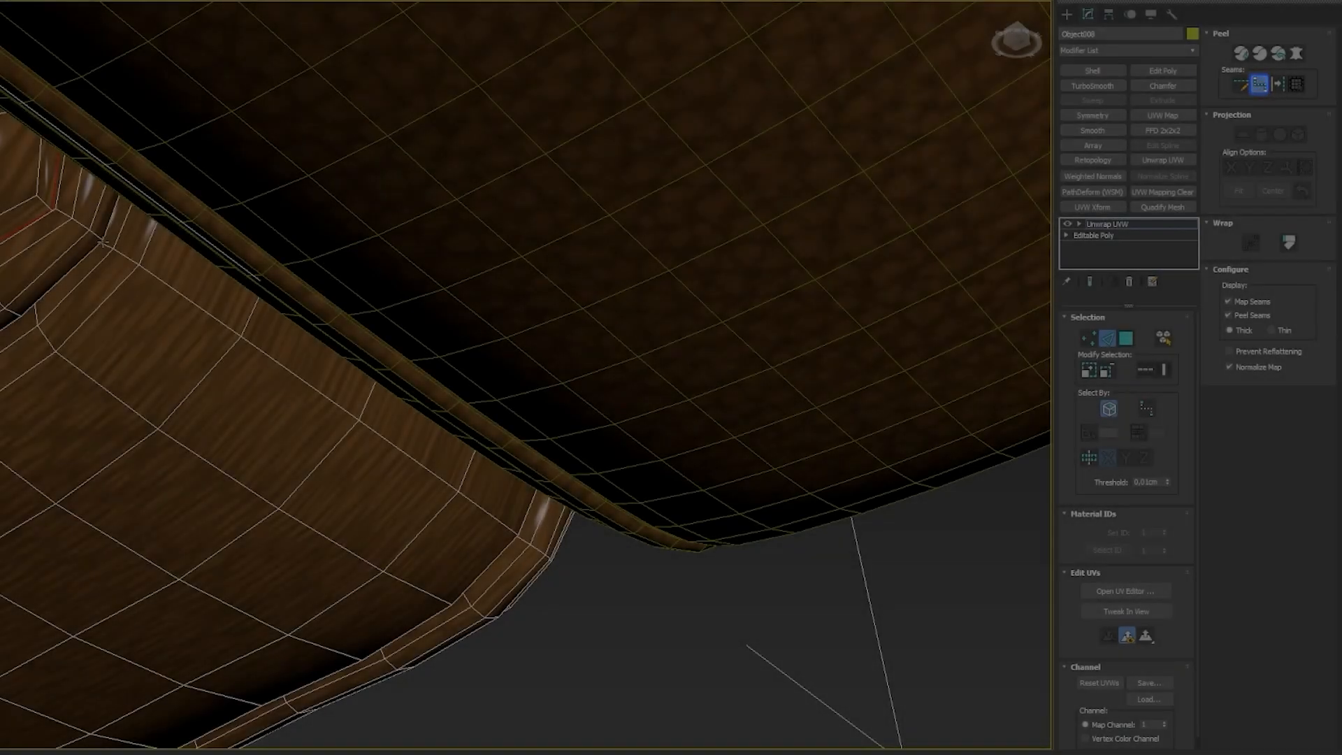
scroll(72, 225, "up", 5)
scroll(72, 225, "up", 8)
left_click(449, 451)
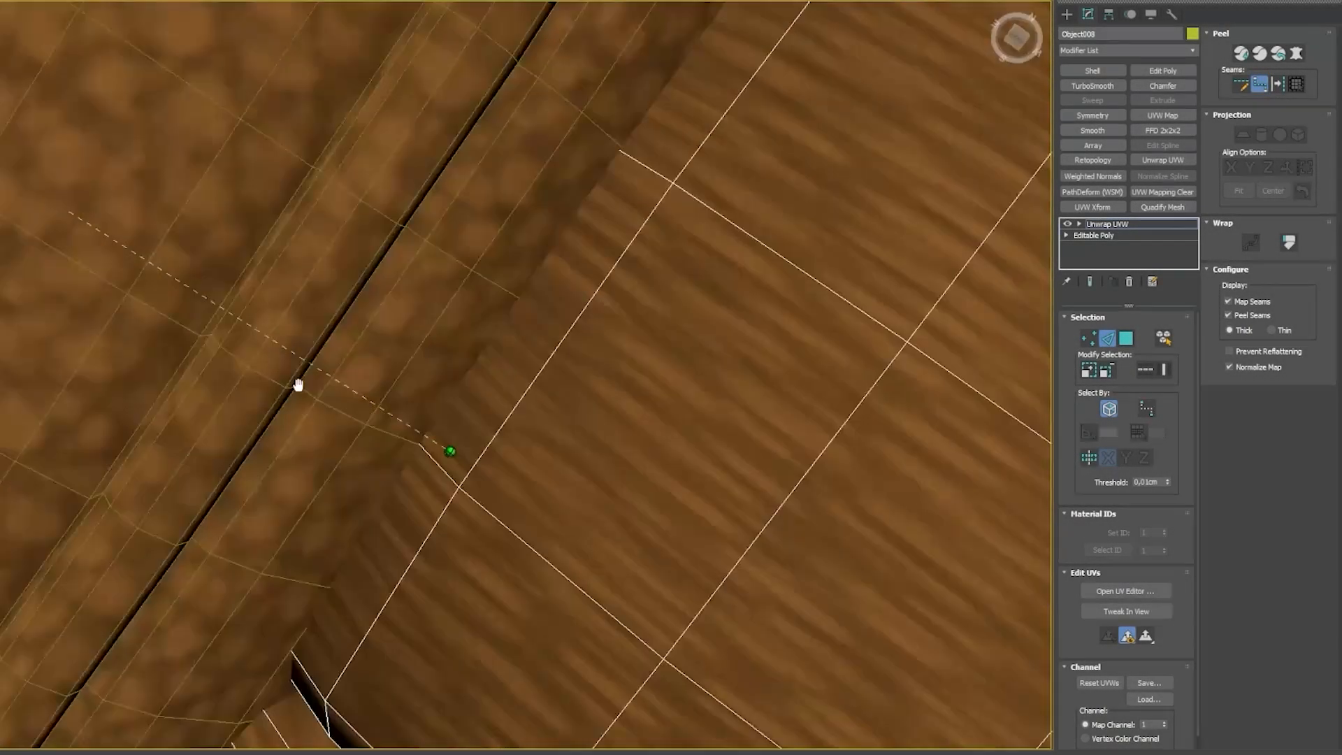
scroll(298, 385, "down", 10)
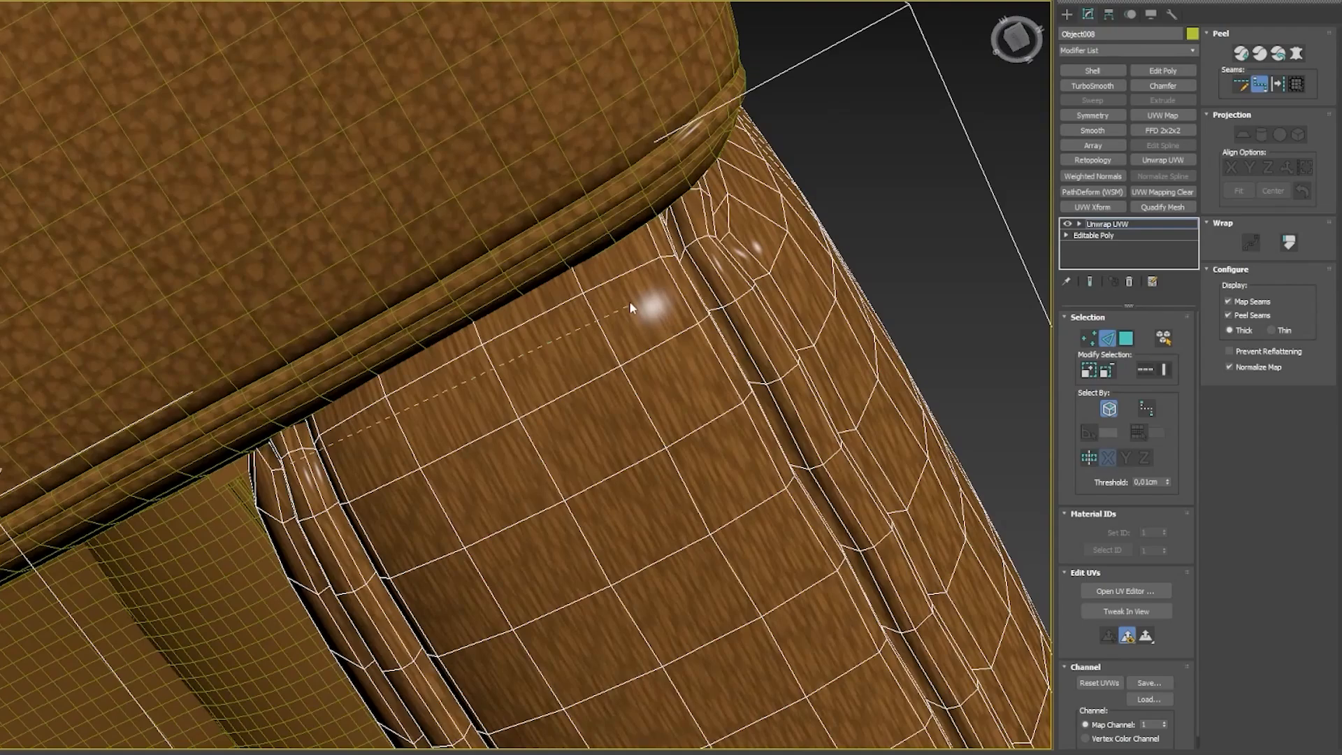
scroll(691, 245, "up", 10)
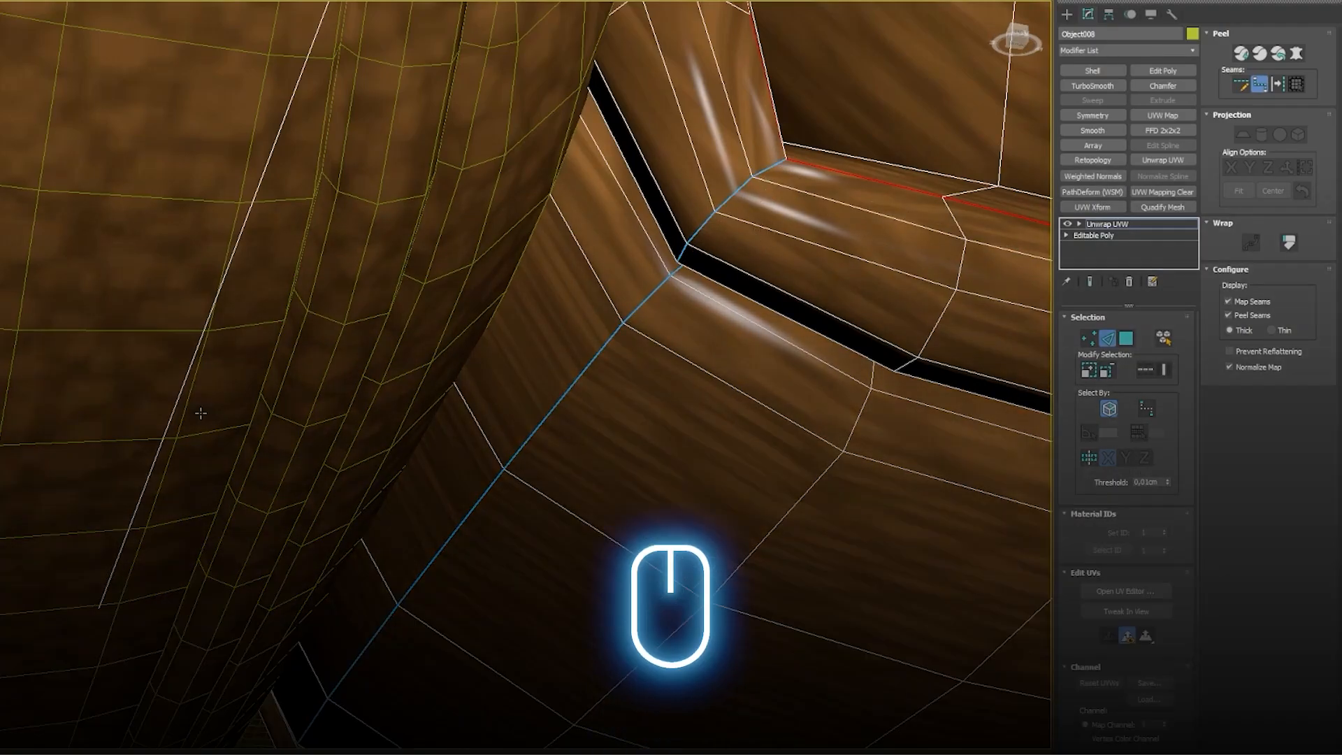
scroll(763, 239, "down", 4)
middle_click_drag(761, 240, 462, 327)
right_click(462, 327)
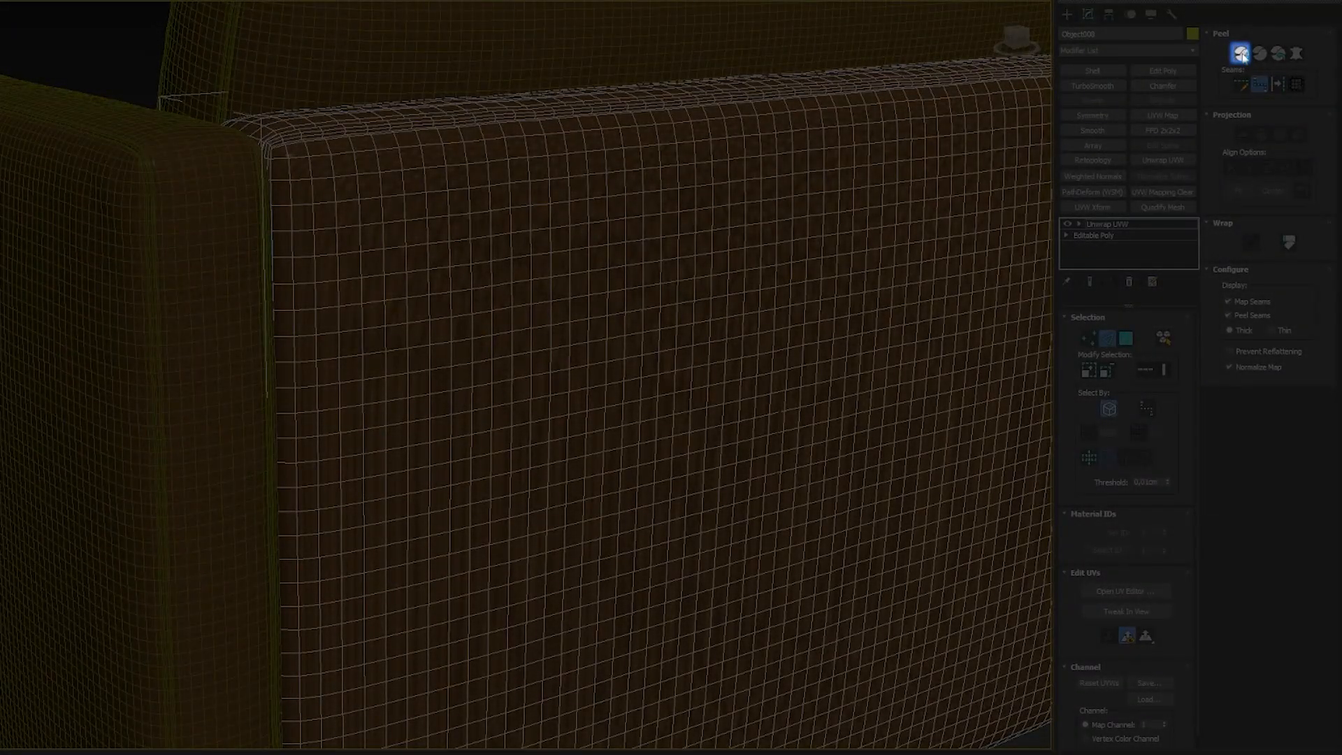
Step: Peel the back panel along its seams and pack all the resulting UV islands with rotation allowed
left_click(1241, 54)
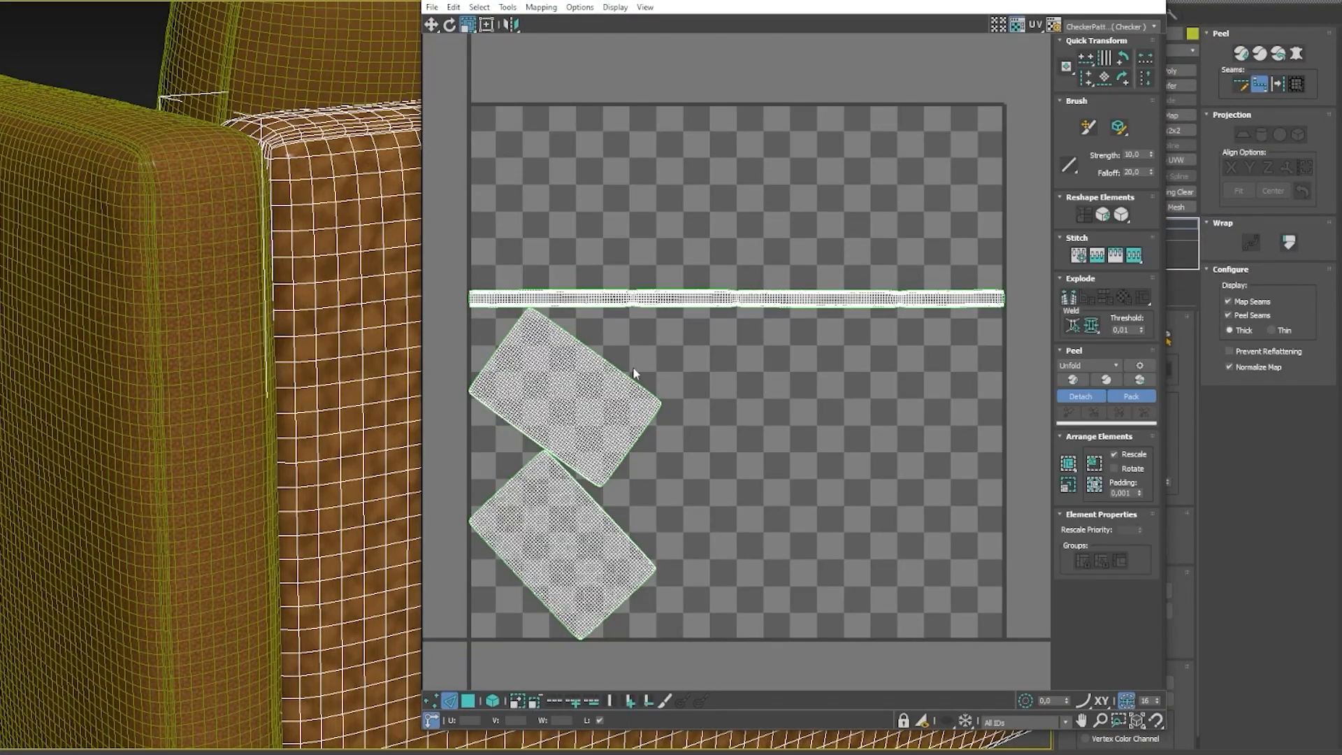
scroll(635, 373, "down", 3)
left_click_drag(892, 487, 932, 473)
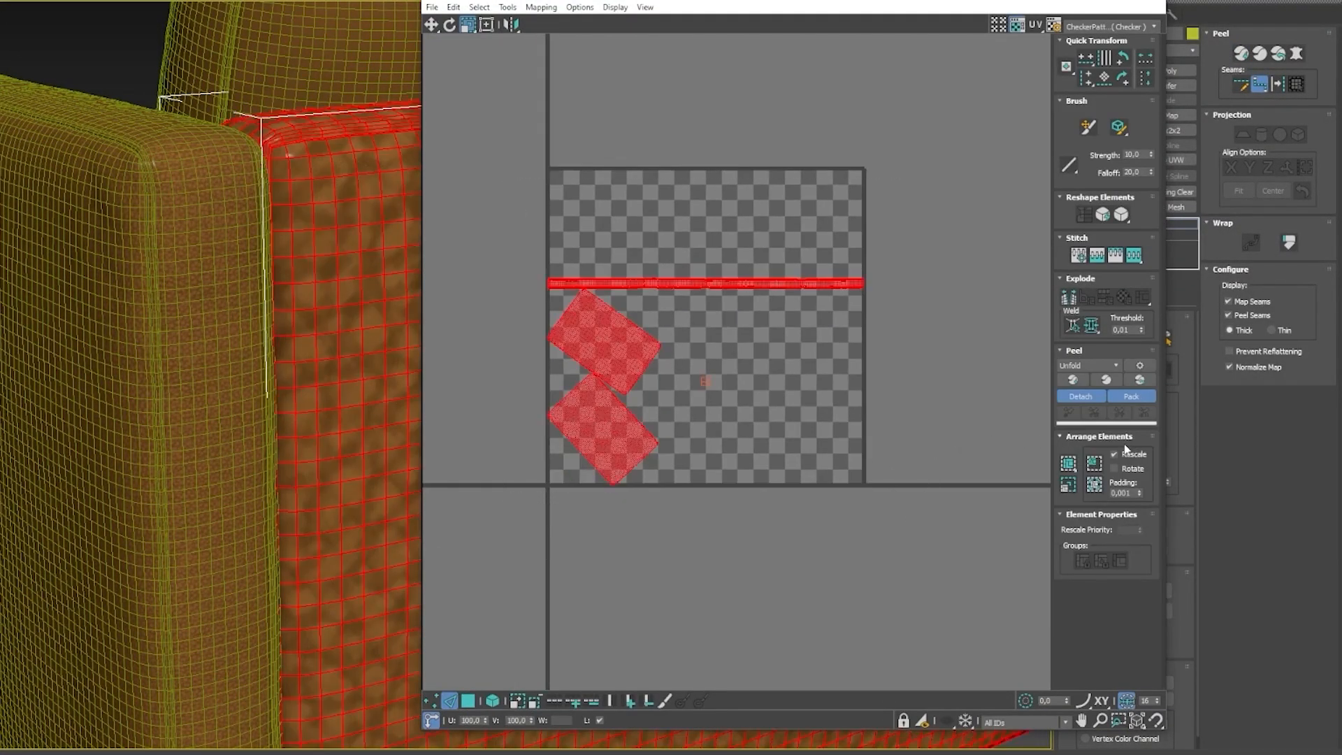
left_click(1096, 484)
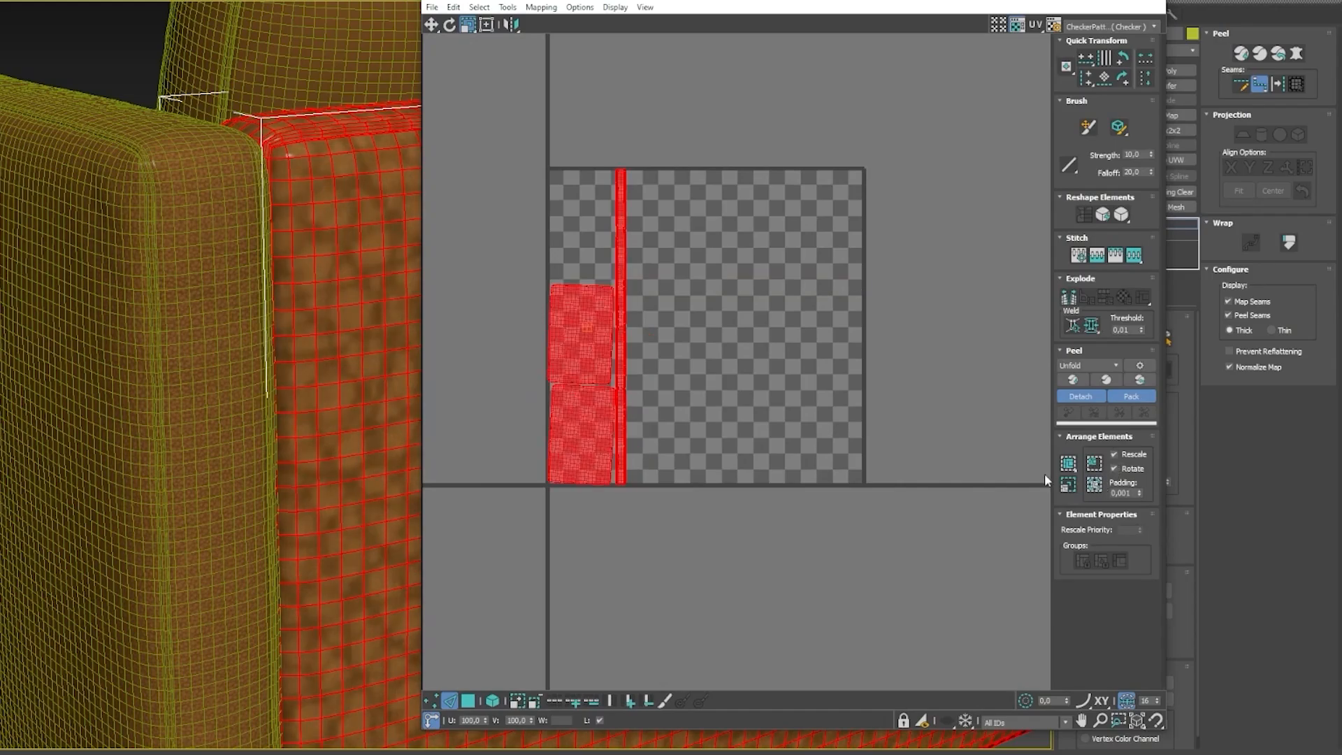
scroll(647, 399, "up", 4)
left_click(644, 323)
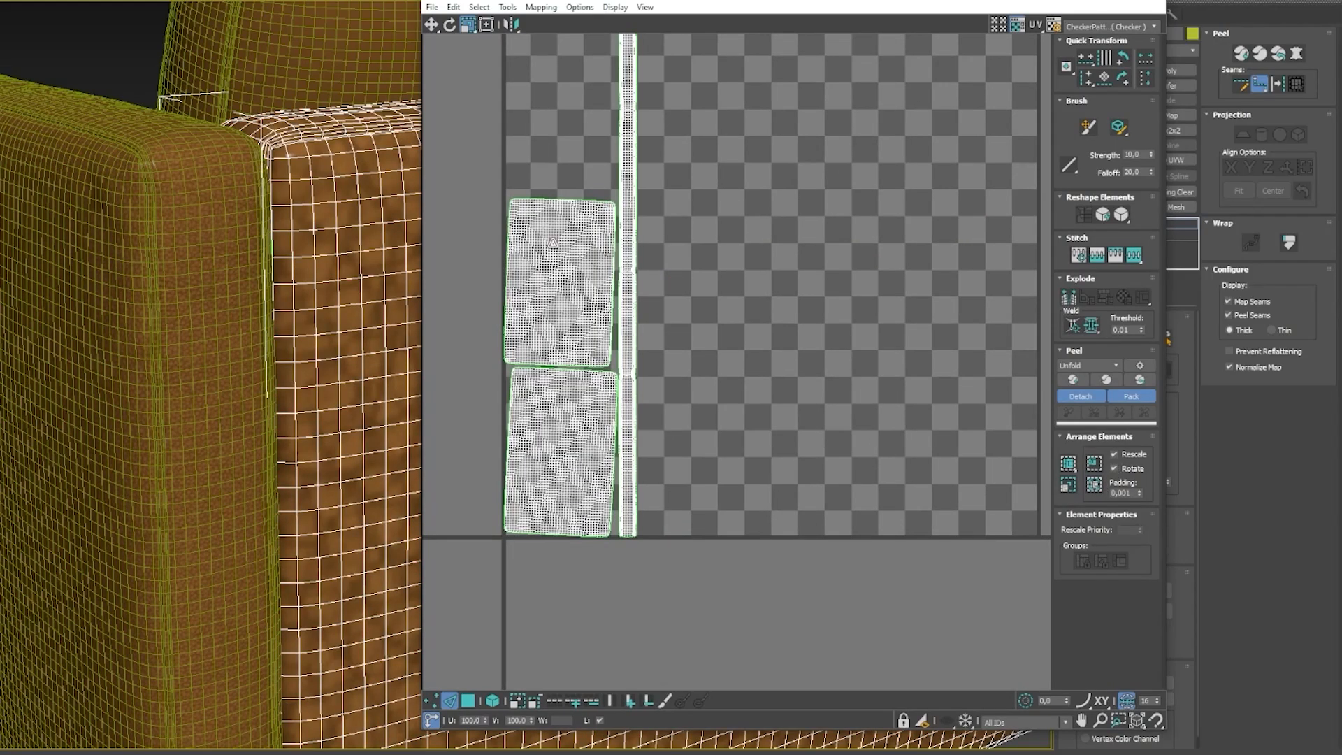
Step: Switch to polygon element selection and rotate the upper large UV island until its sides run straight with the checker grid
key("ctrl+a")
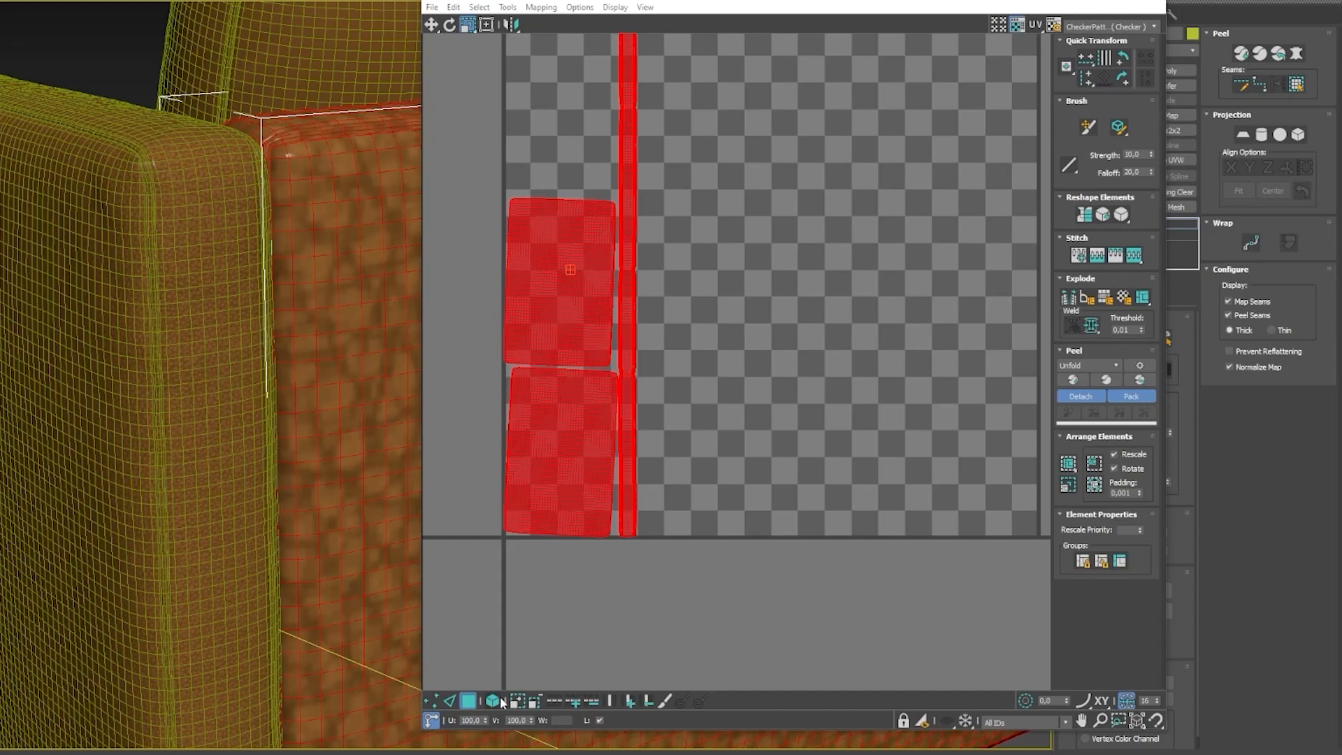
left_click(713, 242)
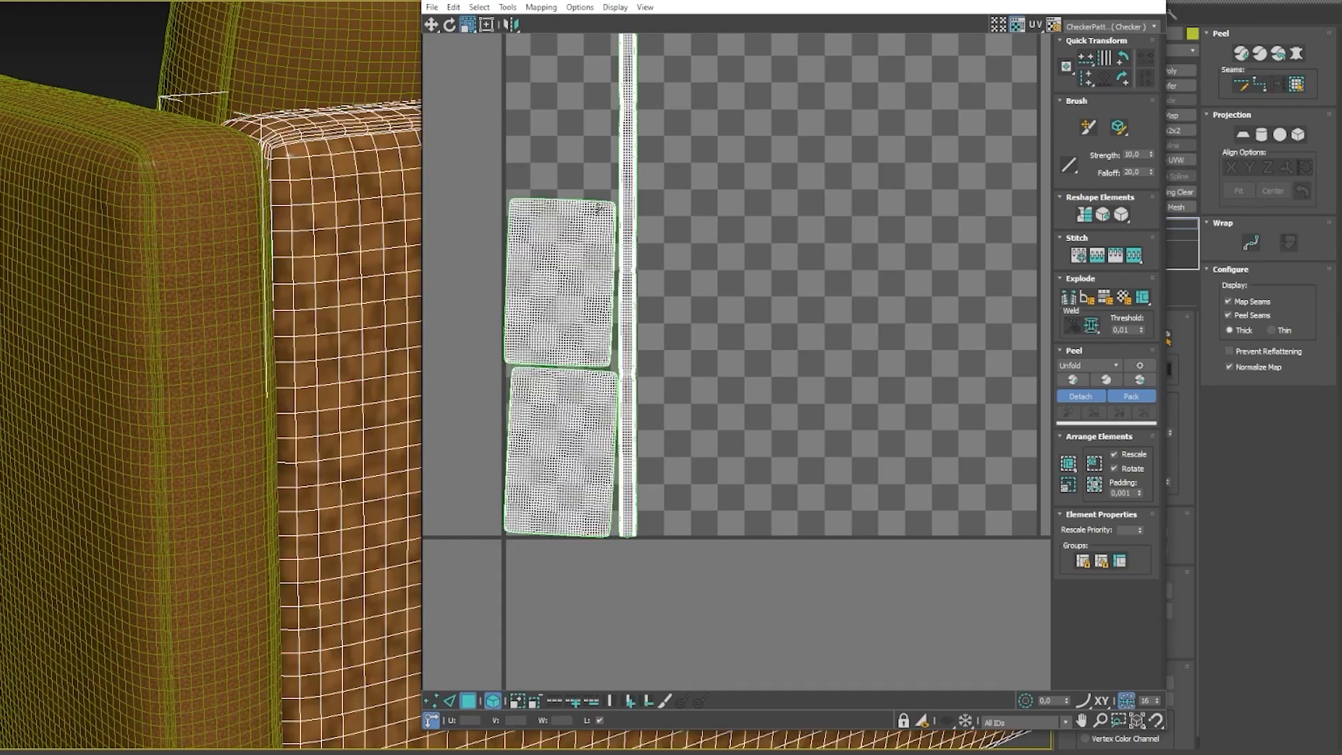
left_click(581, 210)
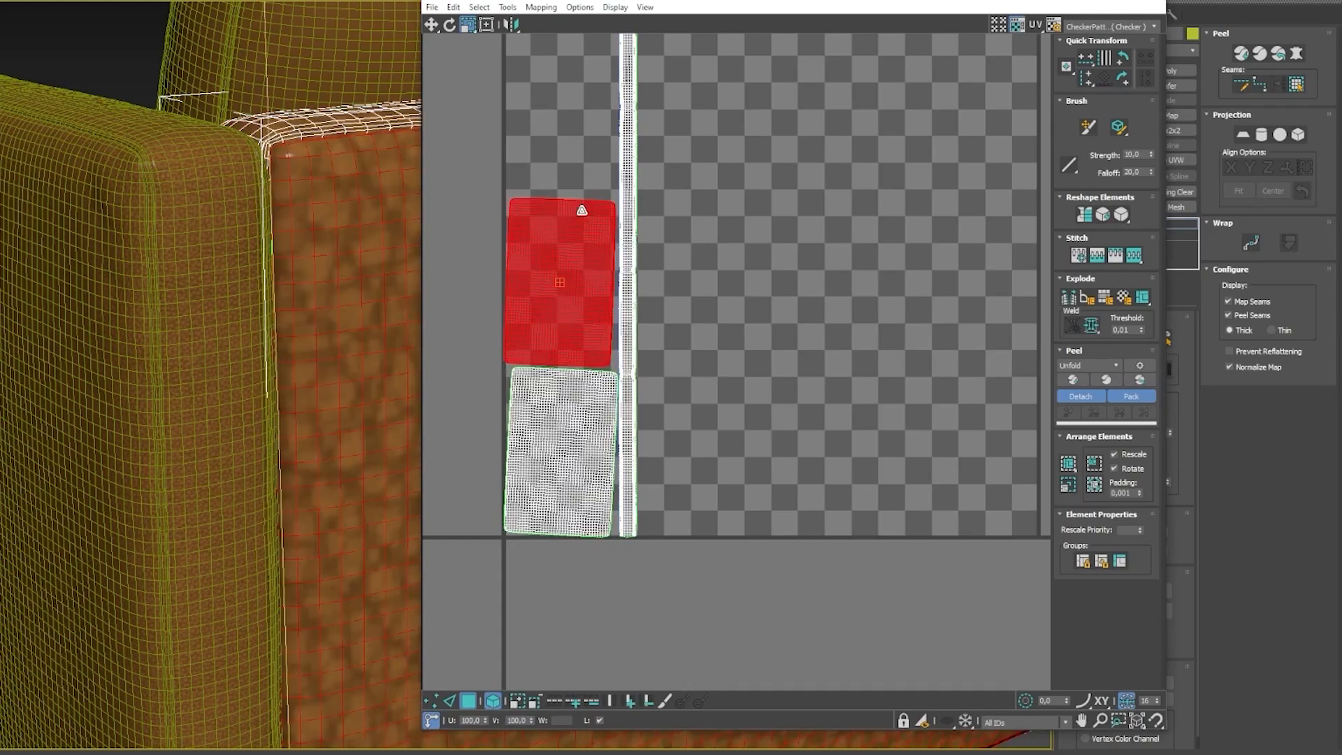
left_click(450, 25)
scroll(599, 210, "up", 3)
scroll(758, 254, "down", 1)
scroll(629, 166, "up", 1)
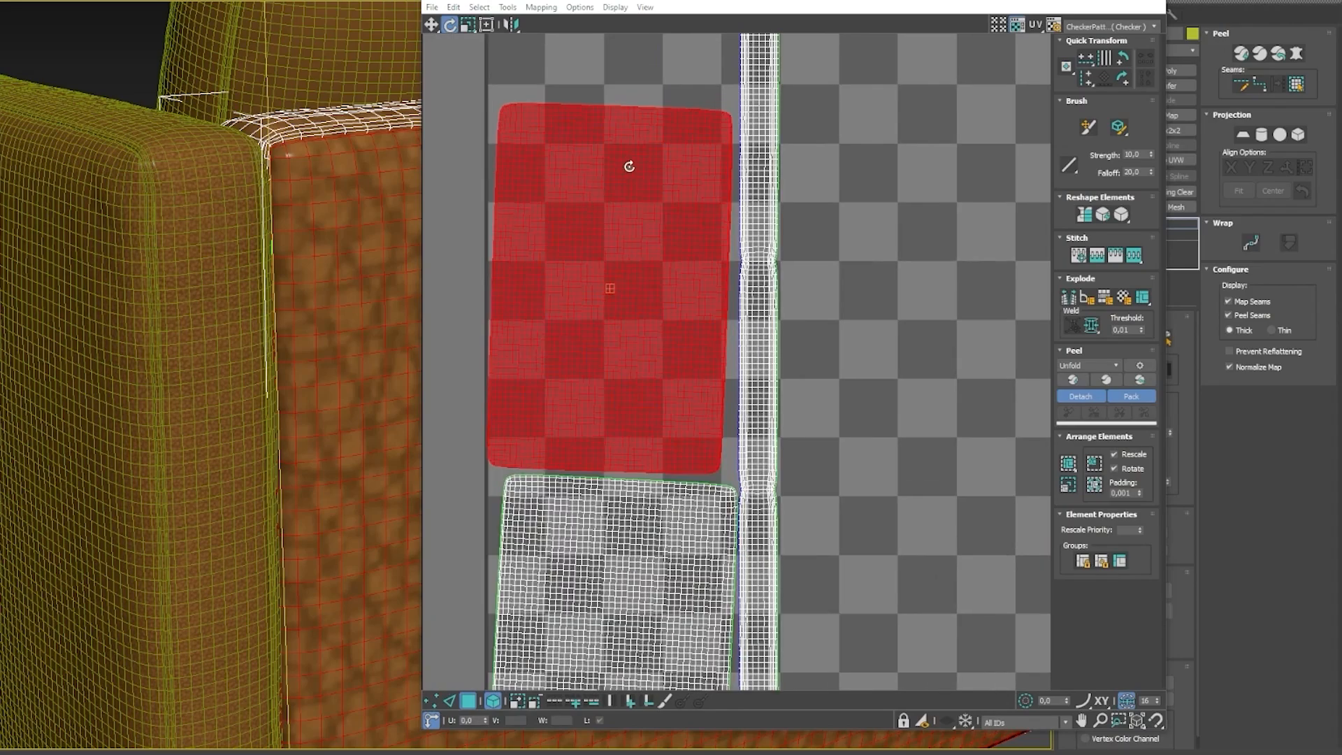
left_click_drag(629, 167, 584, 138)
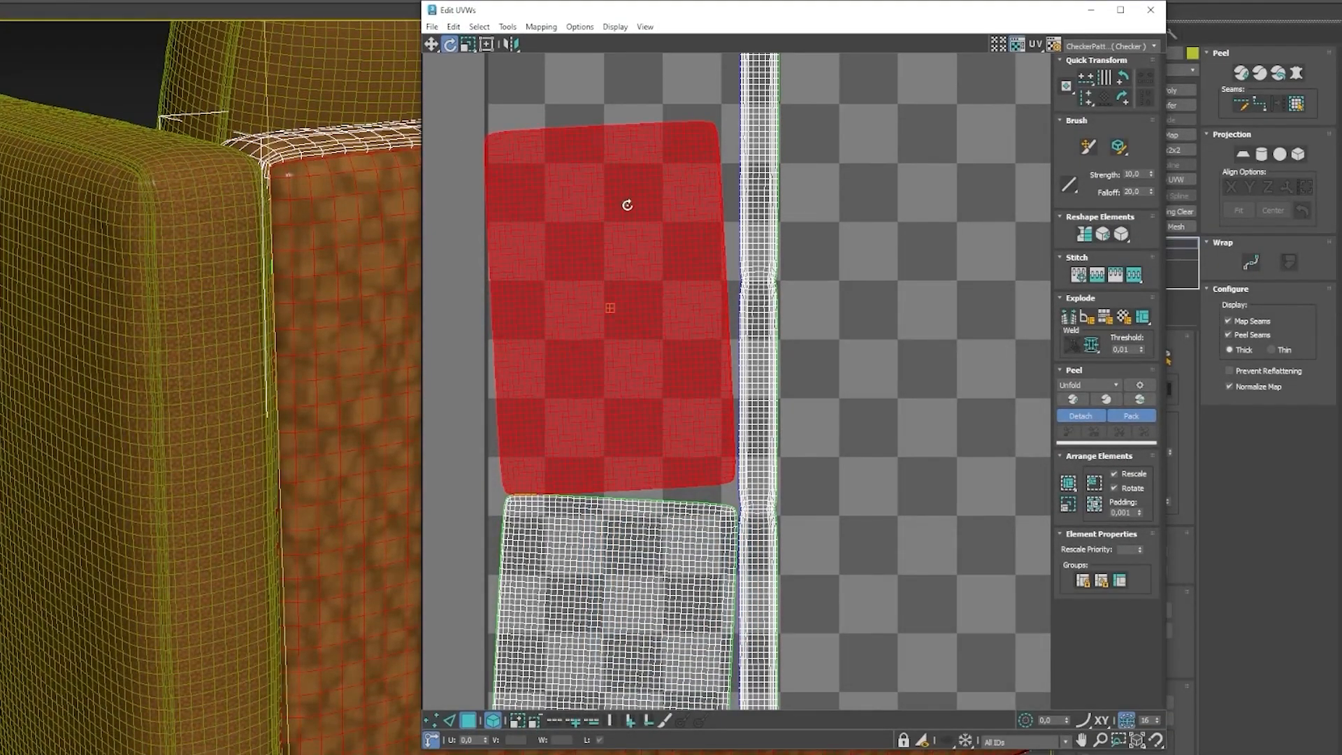
scroll(628, 276, "up", 2)
left_click_drag(635, 143, 644, 146)
scroll(640, 149, "down", 2)
Step: Rotate the lower large UV island by about 2.35 degrees to straighten it, leaving nothing selected
middle_click_drag(638, 314, 639, 175)
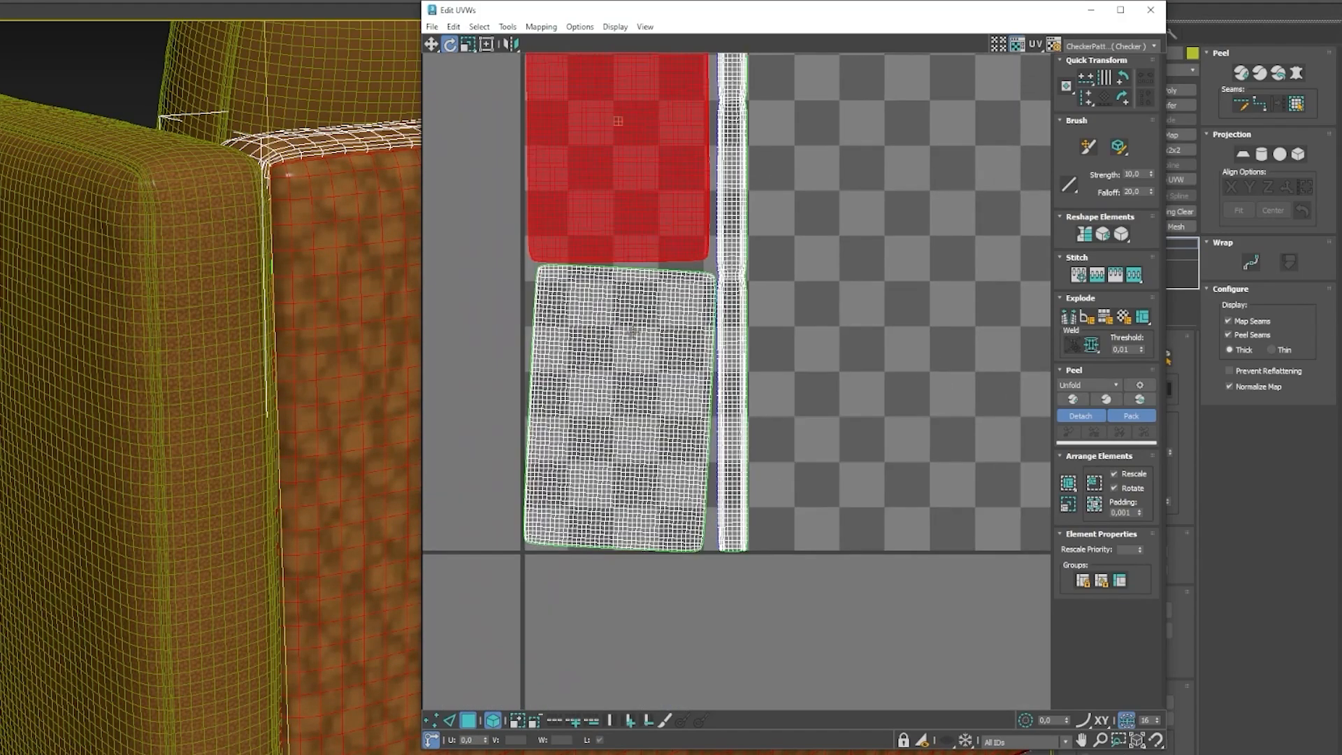
scroll(648, 291, "up", 1)
left_click_drag(637, 269, 629, 259)
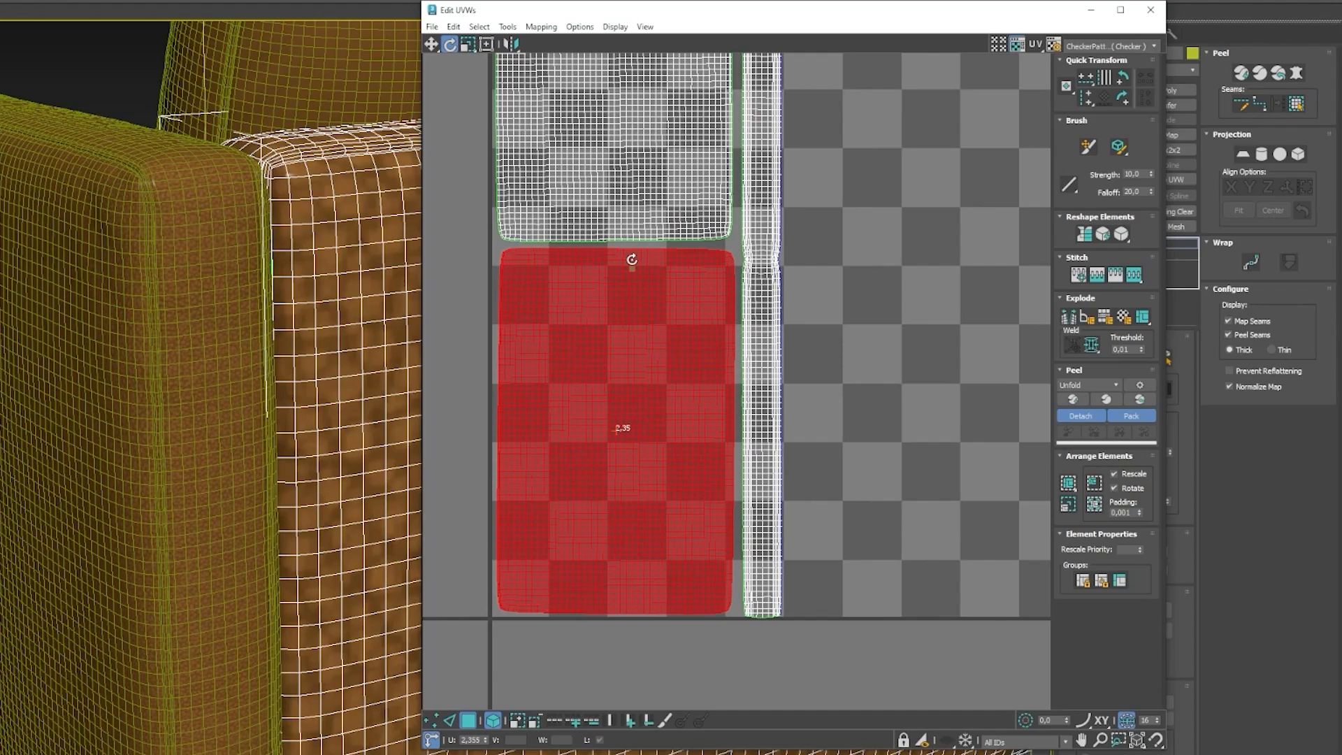
scroll(569, 308, "down", 6)
left_click(528, 376)
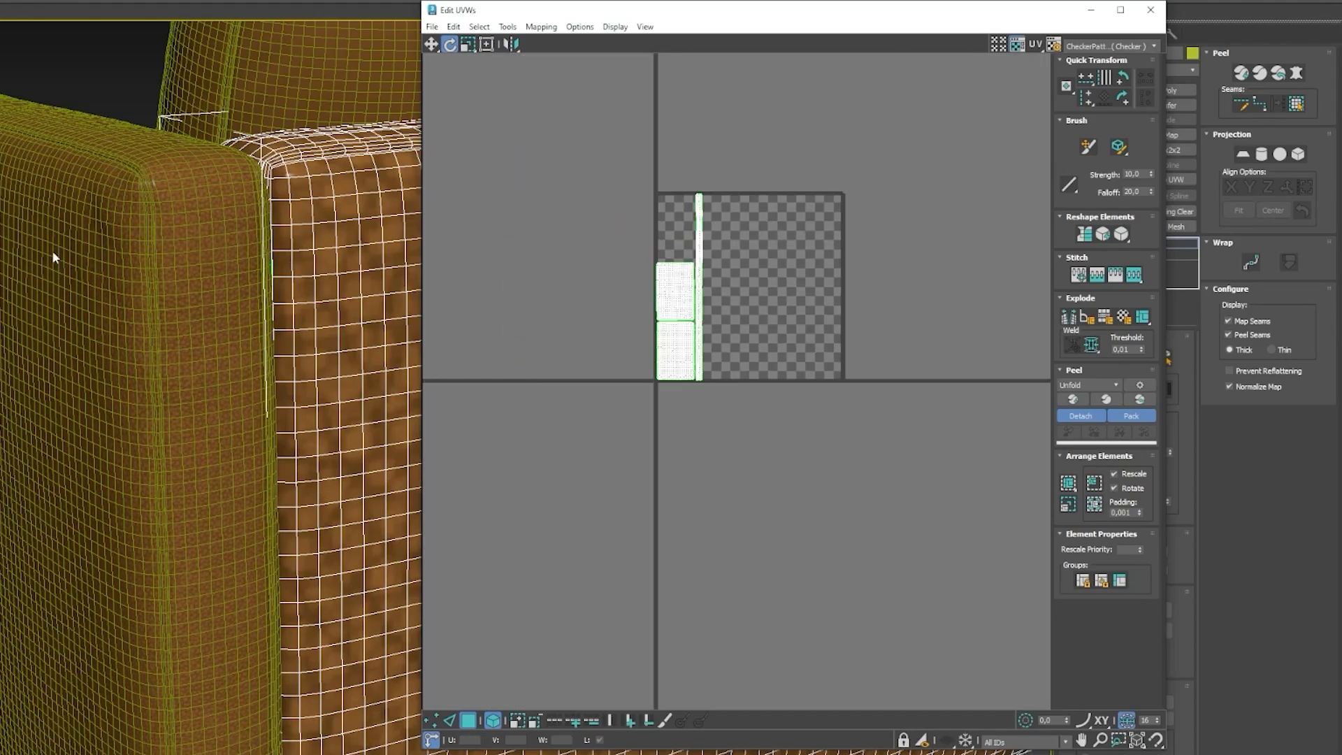
Step: Scale all the back panel's UV islands up together until the leather grain is fine, and close the UV editor
scroll(203, 258, "up", 4)
middle_click_drag(183, 294, 204, 263)
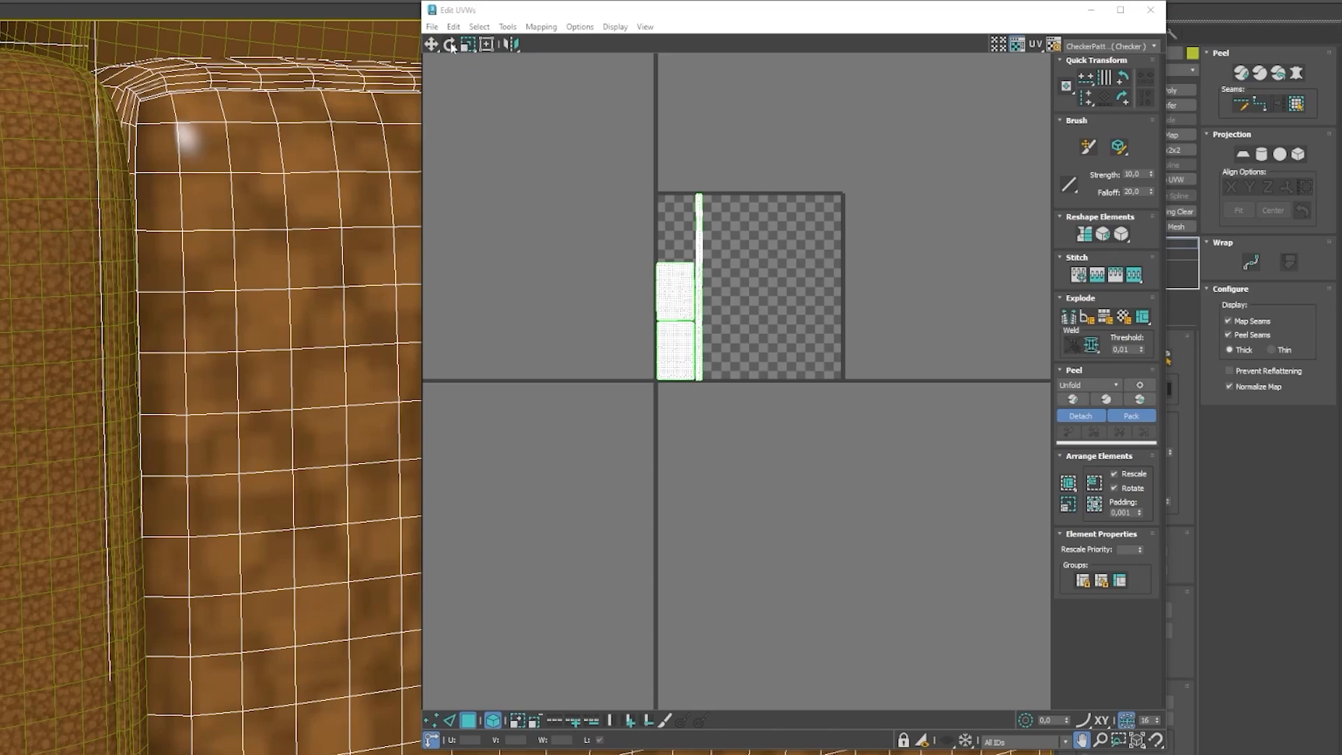
middle_click_drag(589, 165, 611, 219)
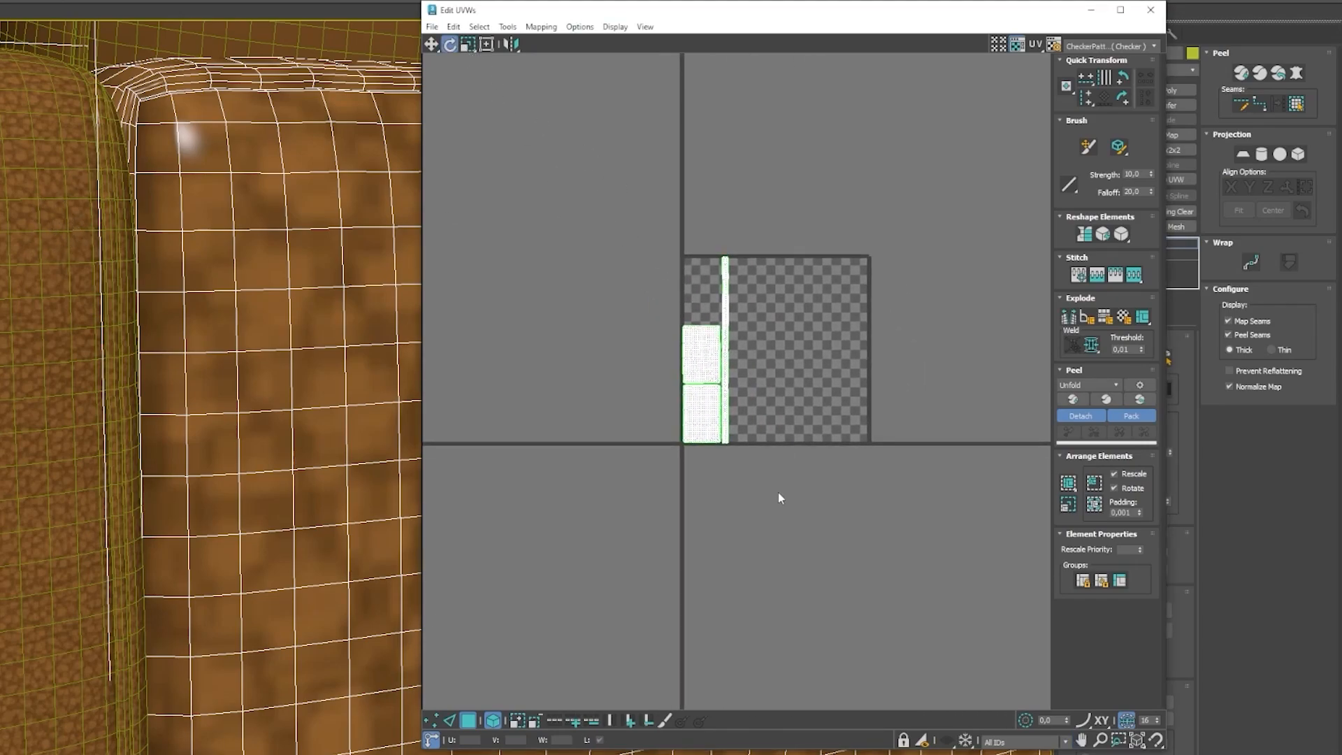
left_click_drag(609, 185, 608, 184)
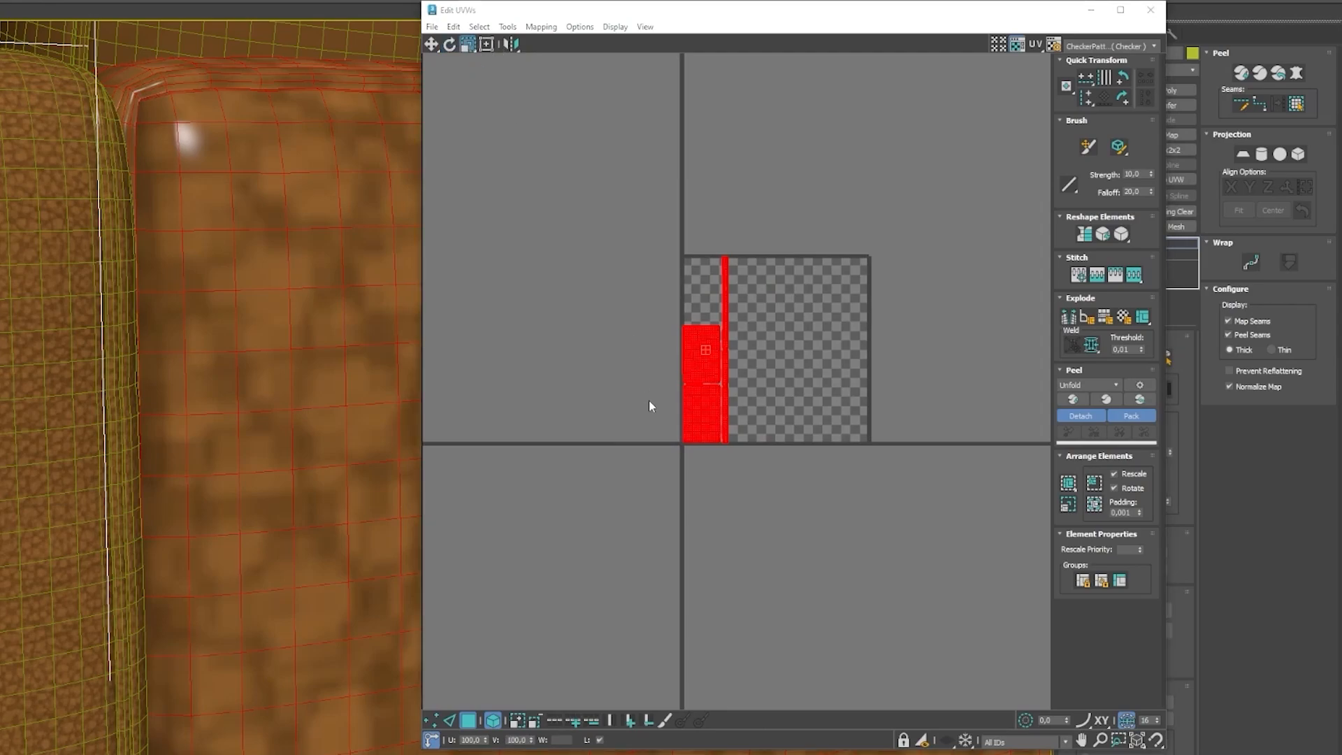
left_click_drag(697, 398, 671, 358)
middle_click_drag(244, 334, 68, 311, "alt")
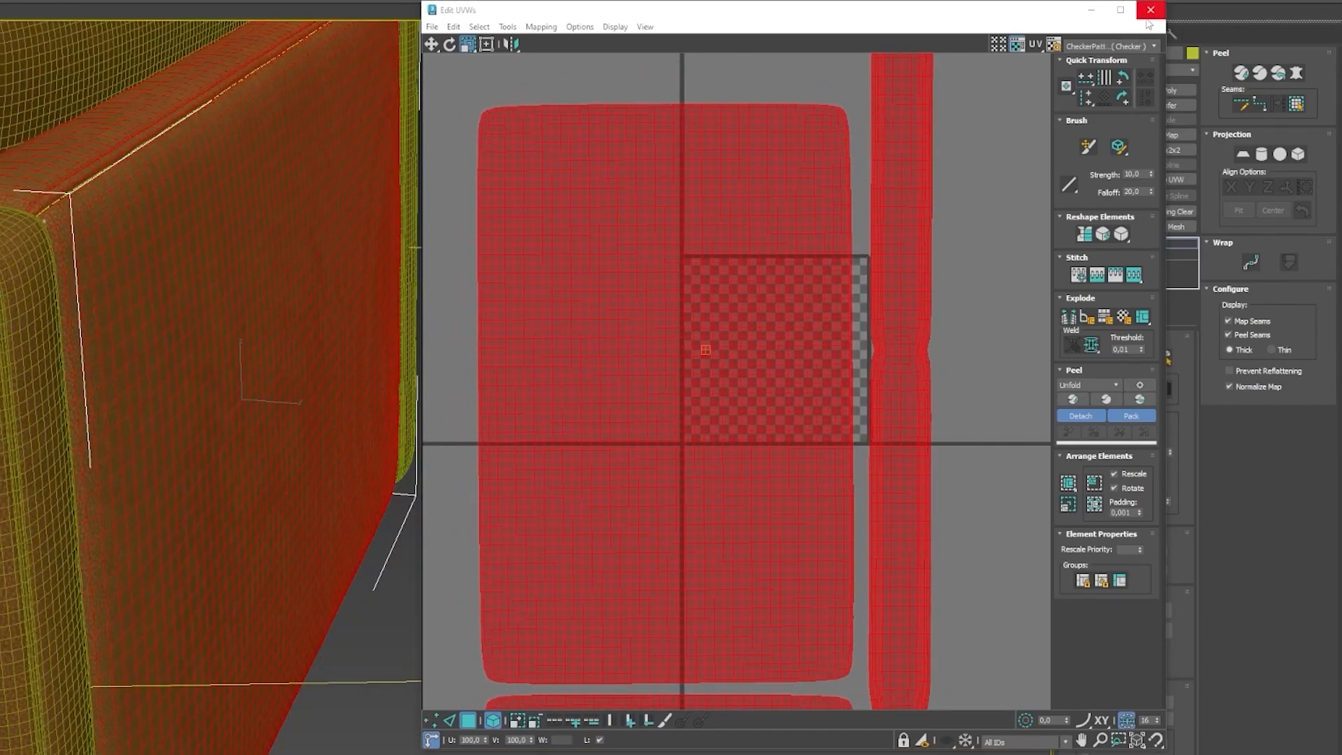
left_click(1148, 14)
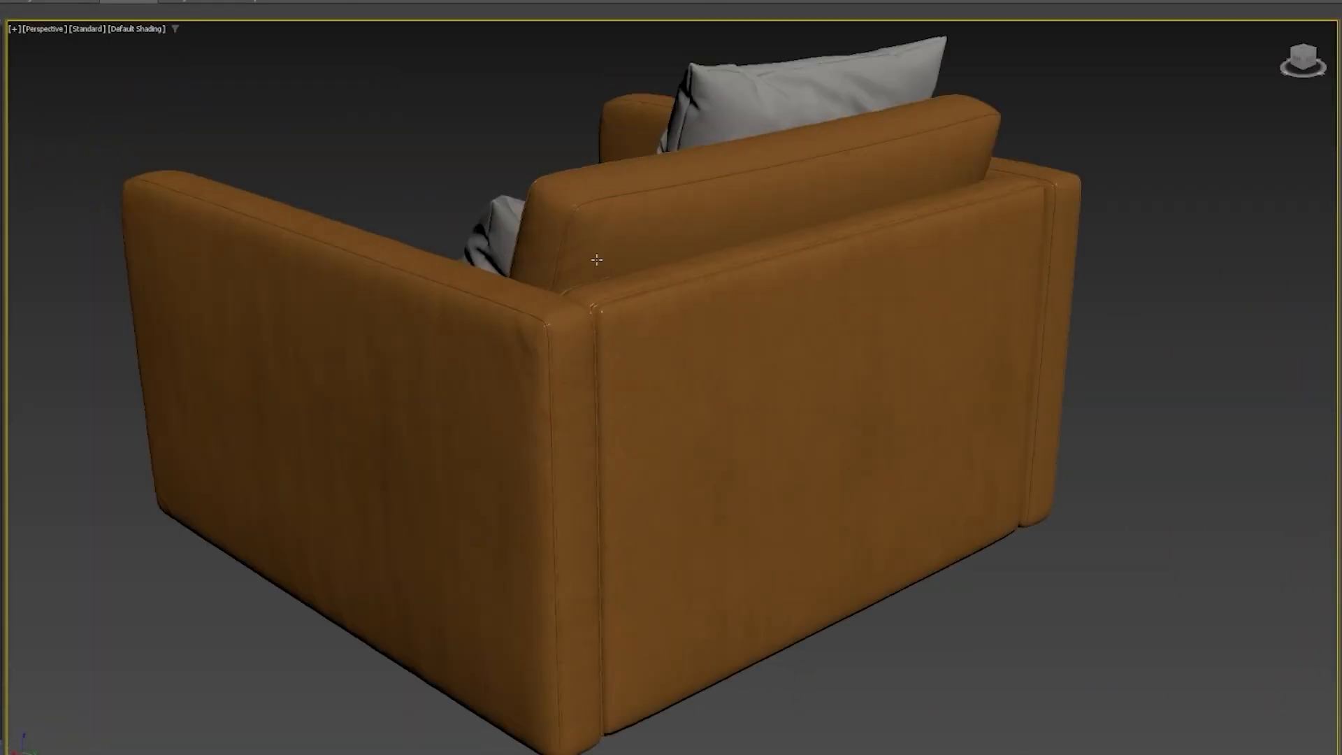
Step: Select the armchair's back cushion and add an Unwrap UVW modifier to it
middle_click_drag(596, 260, 743, 280, "alt")
scroll(743, 279, "down", 4)
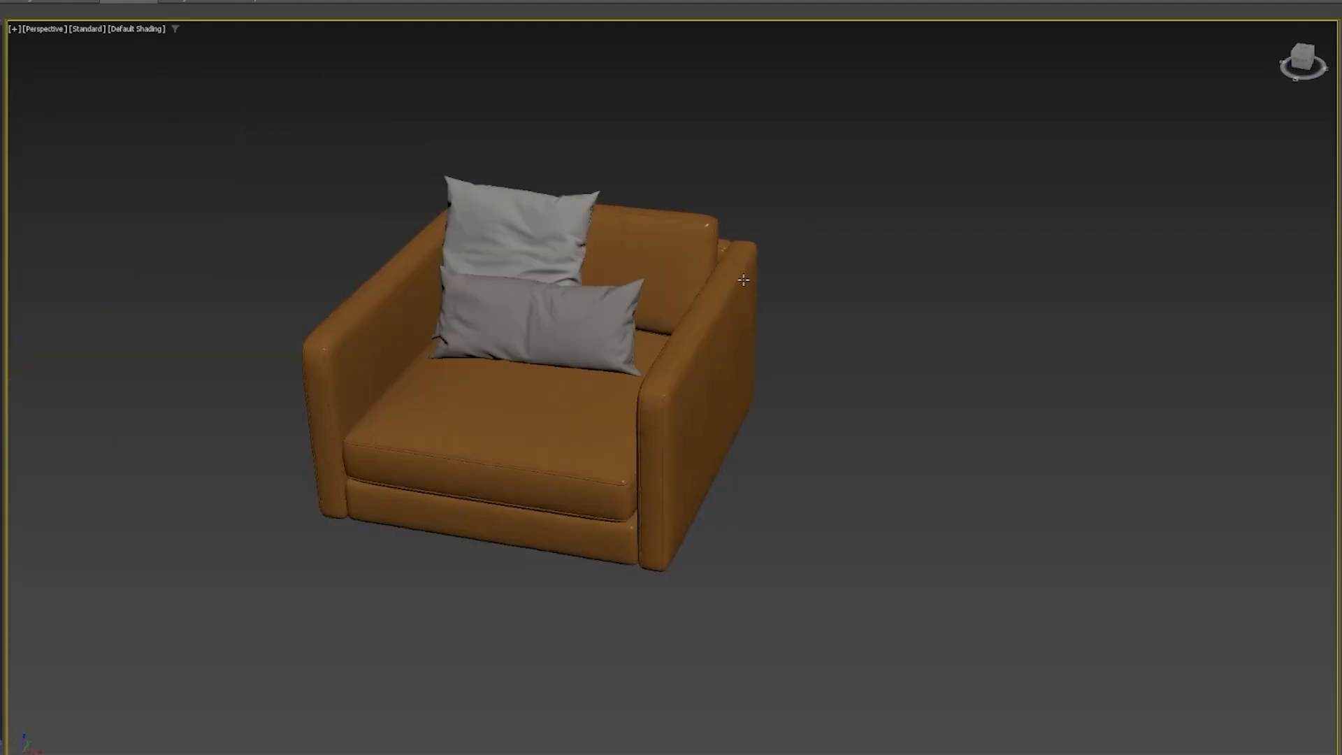
middle_click_drag(470, 312, 531, 232, "alt")
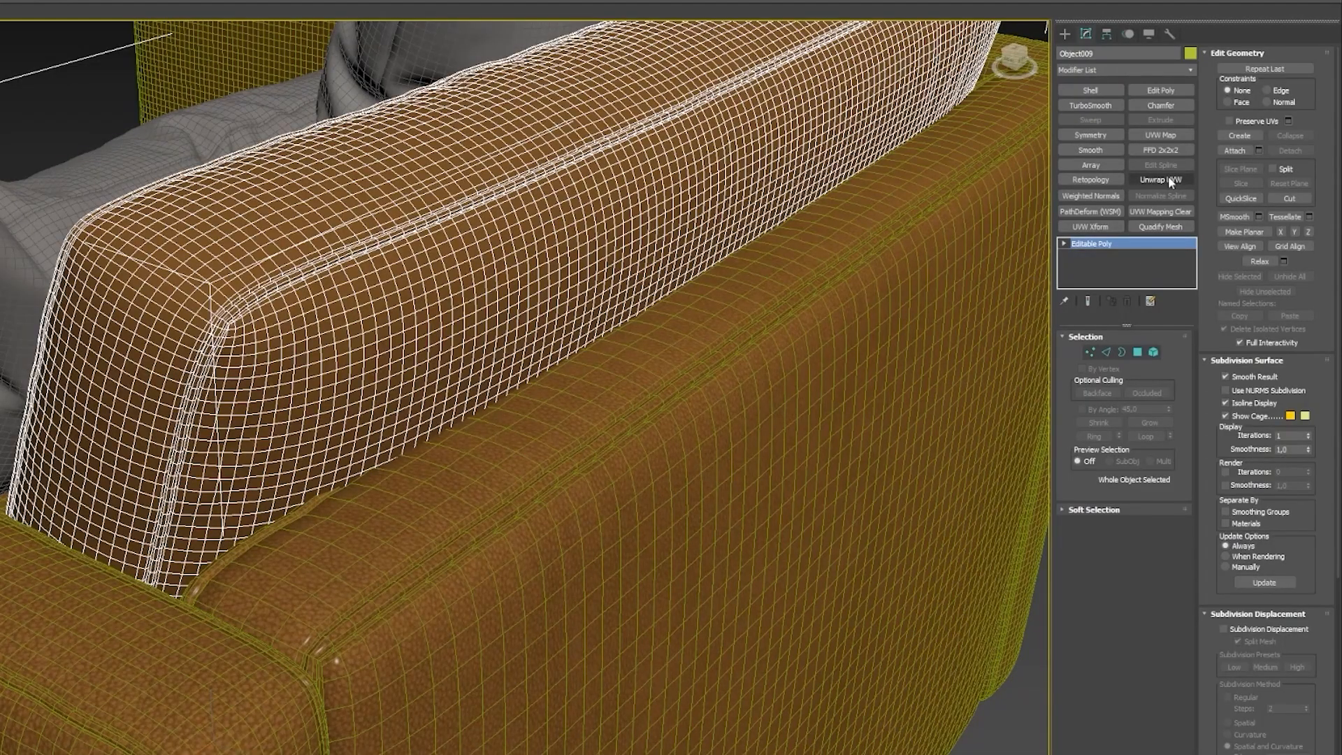
left_click(1168, 180)
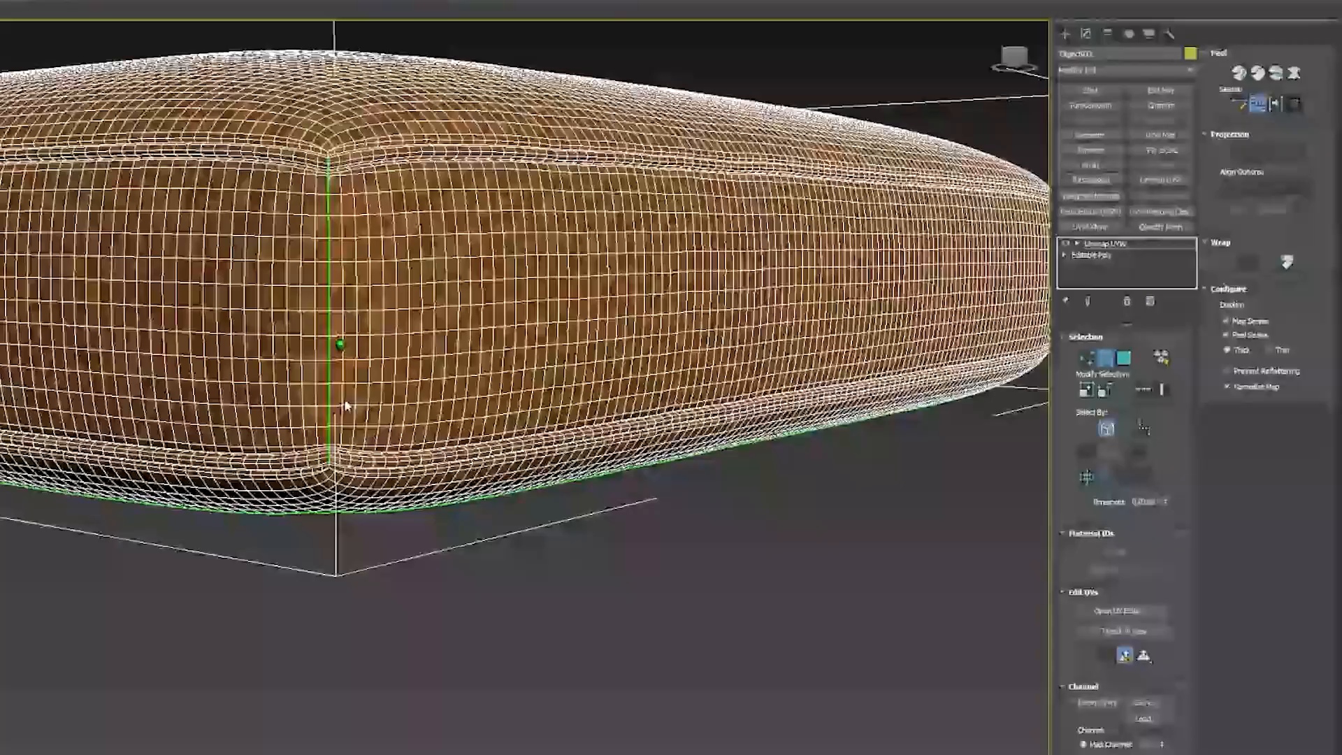
Step: Open the UV editor for the cushion and select all its UV islands in polygon mode
left_click(1116, 610)
scroll(606, 545, "up", 2)
left_click(466, 720)
key("ctrl+a")
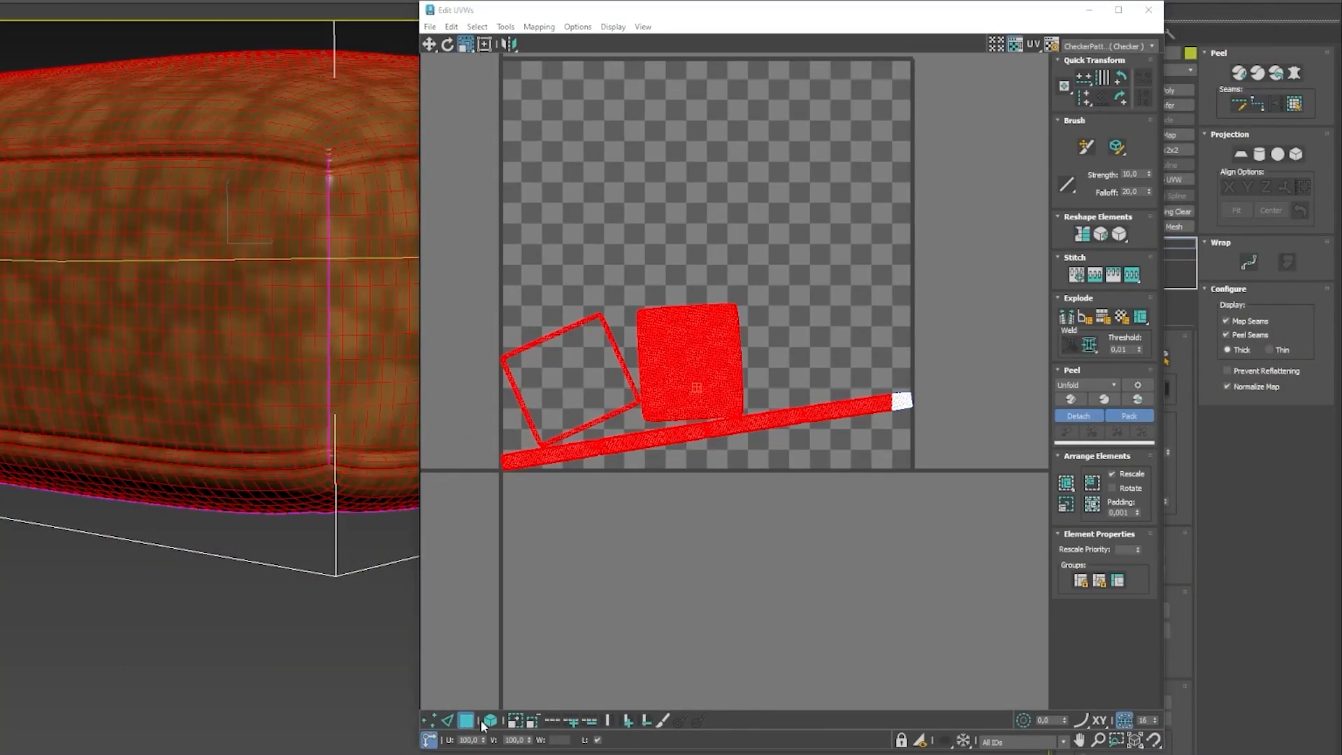
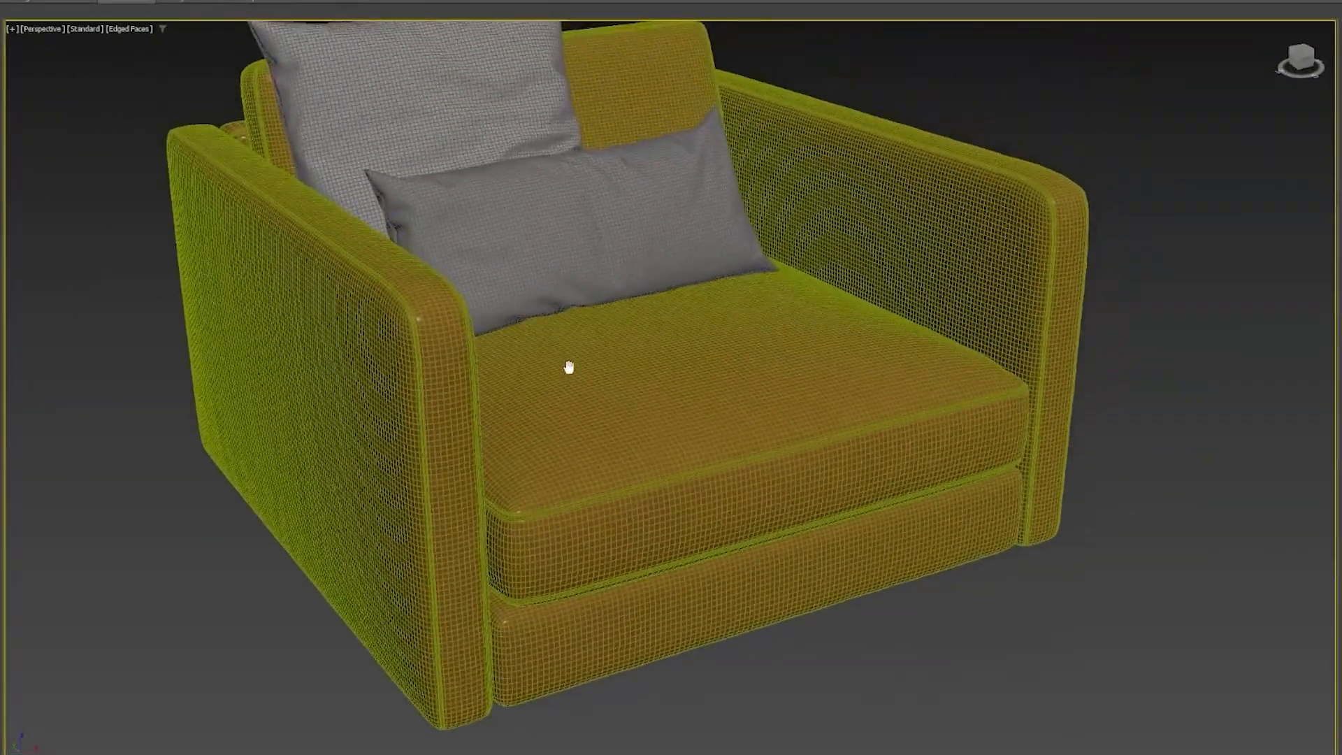
Step: Check the leather all around the armchair without edged faces, then select and isolate the front base panel under the seat
middle_click_drag(569, 367, 434, 117, "alt")
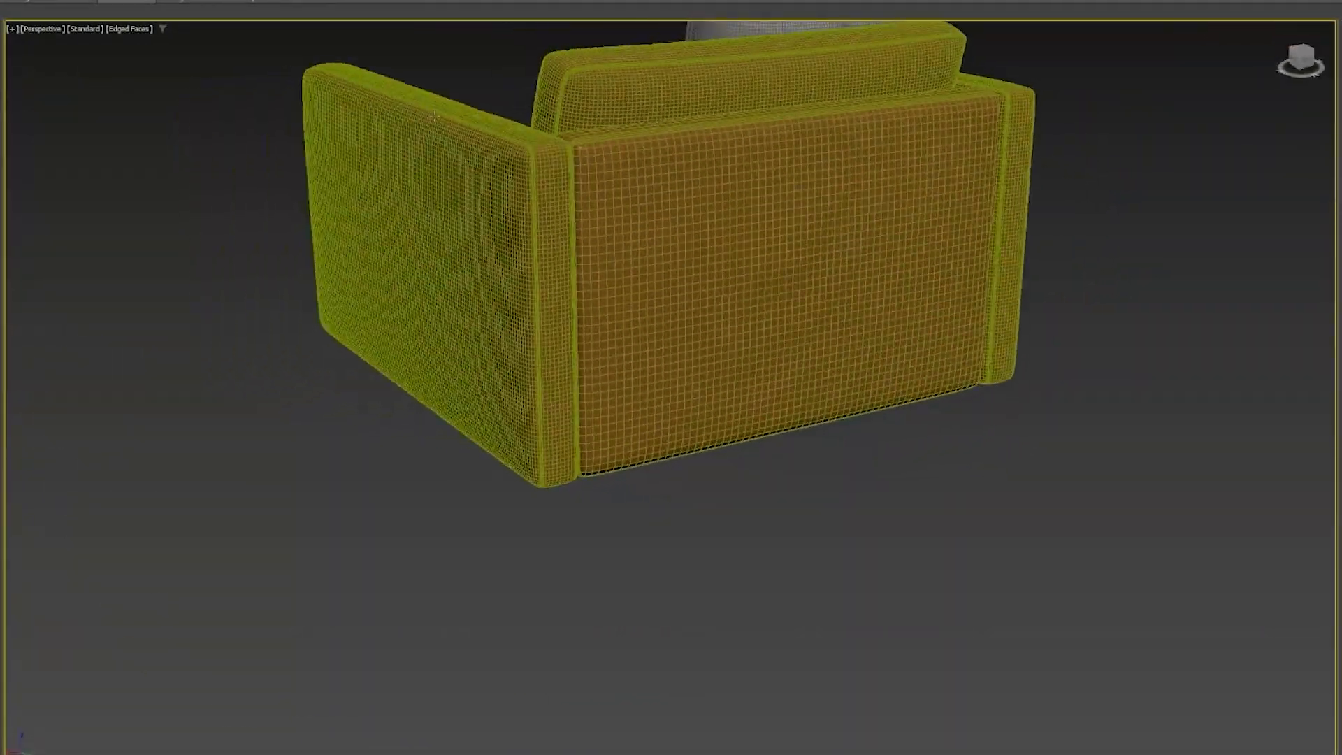
key("F4")
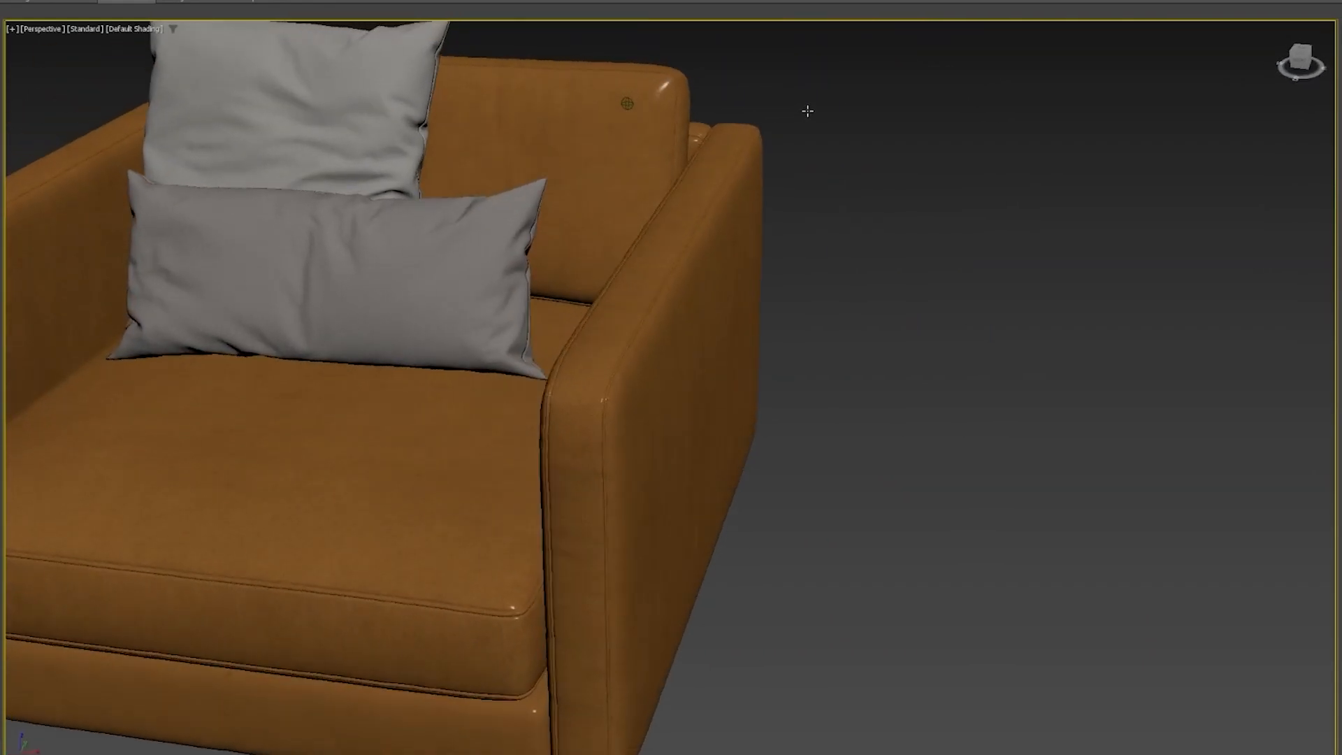
middle_click_drag(802, 111, 707, 119, "alt")
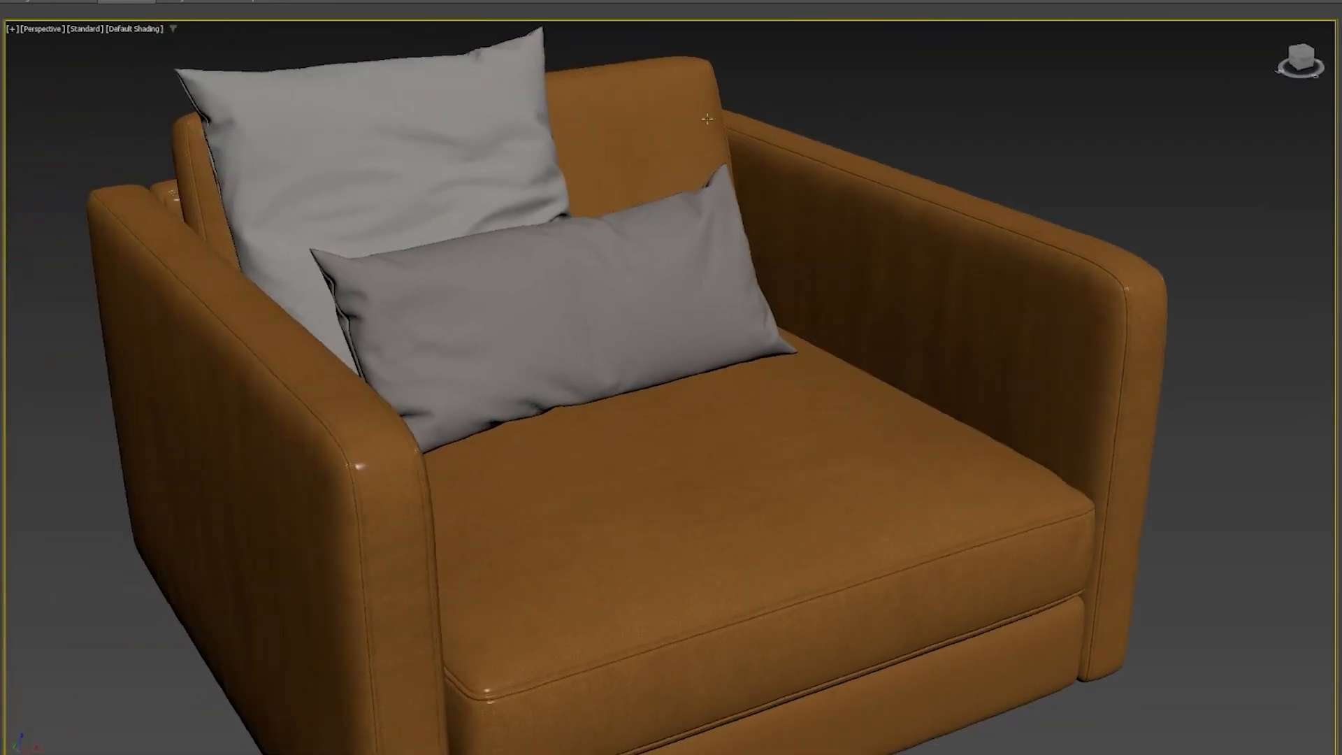
middle_click_drag(576, 425, 612, 458, "alt")
key("F4")
scroll(601, 466, "up", 2)
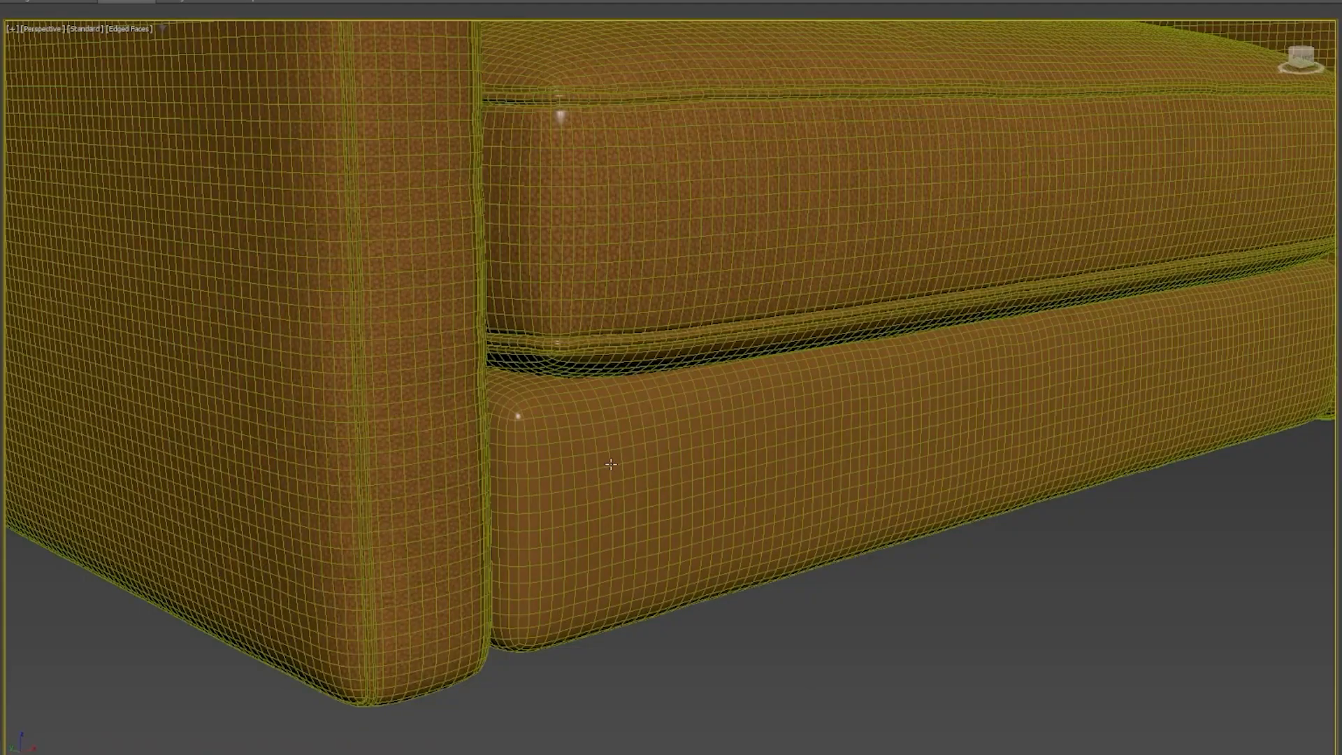
left_click(623, 434)
key("alt+q")
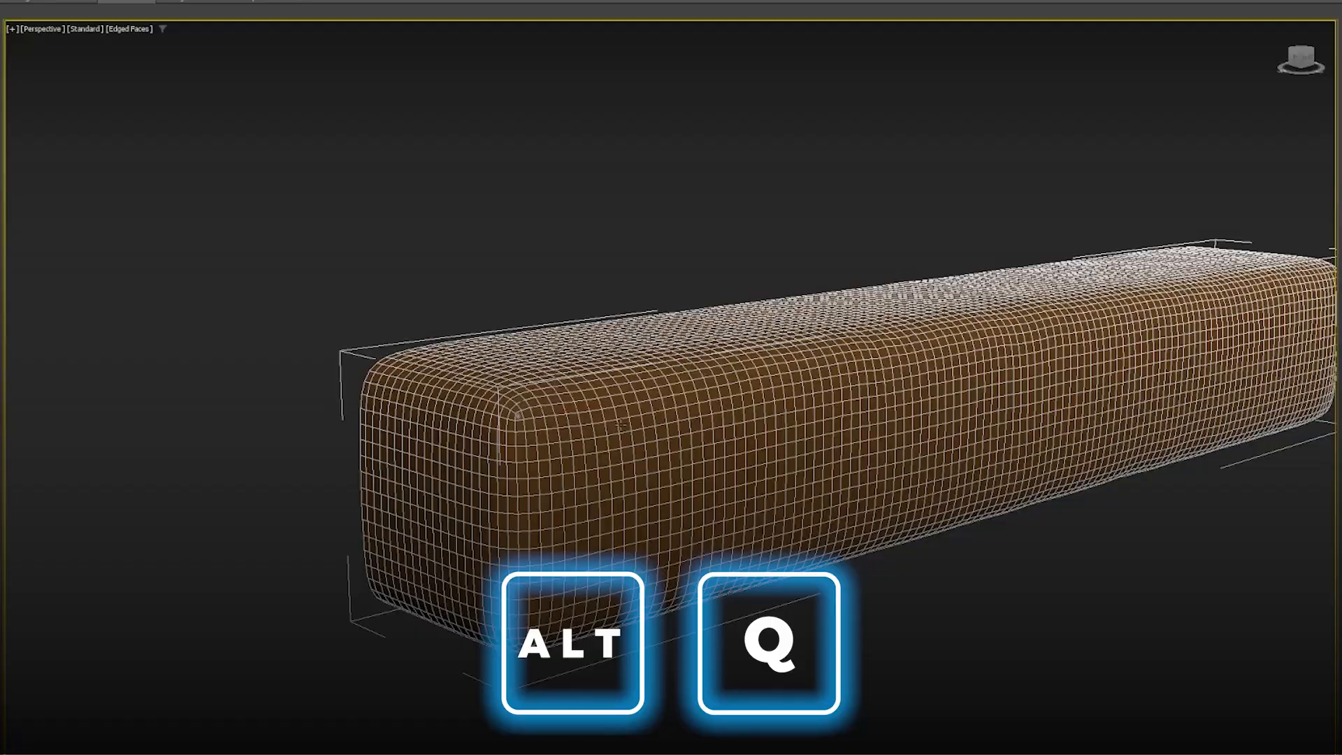
Step: Add an Unwrap UVW modifier to the isolated front base panel
scroll(529, 413, "up", 4)
mouse_move(517, 366)
middle_mouse_down("alt")
mouse_move(480, 363)
mouse_move(524, 369)
middle_mouse_up("alt")
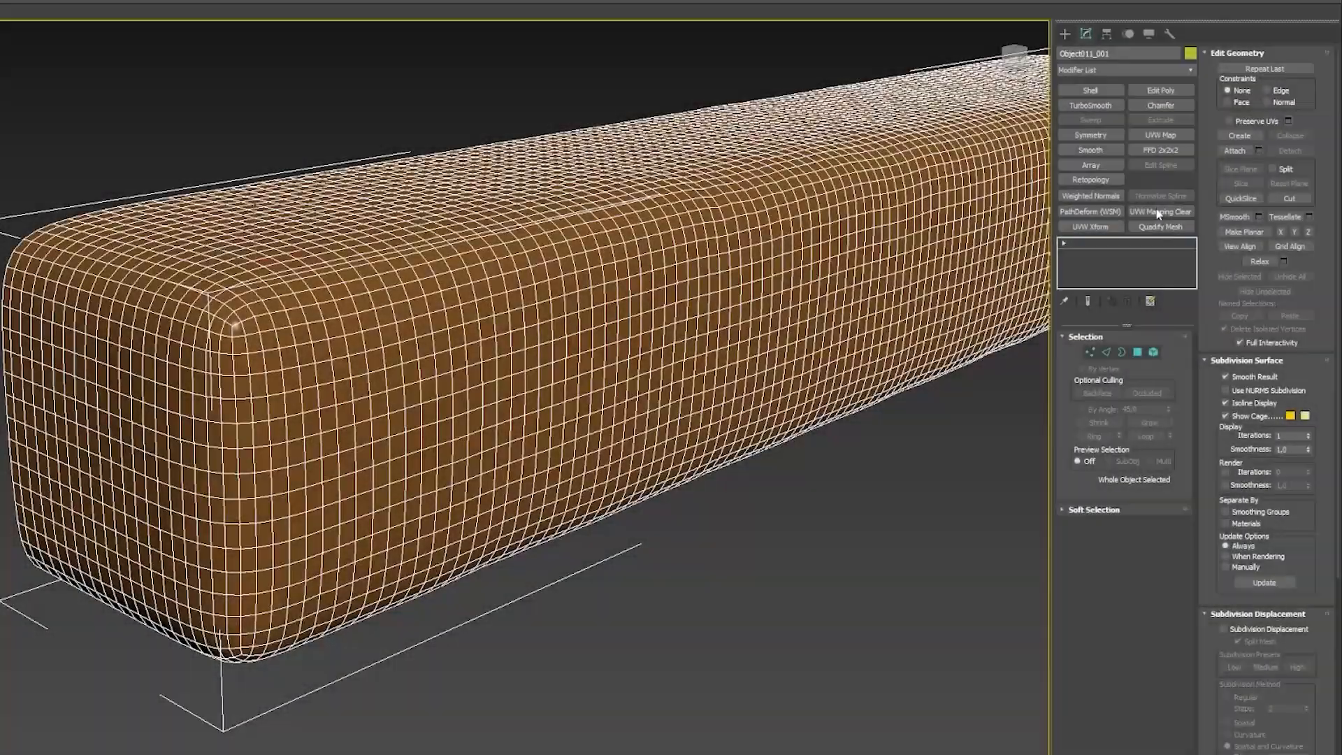
left_click(1168, 181)
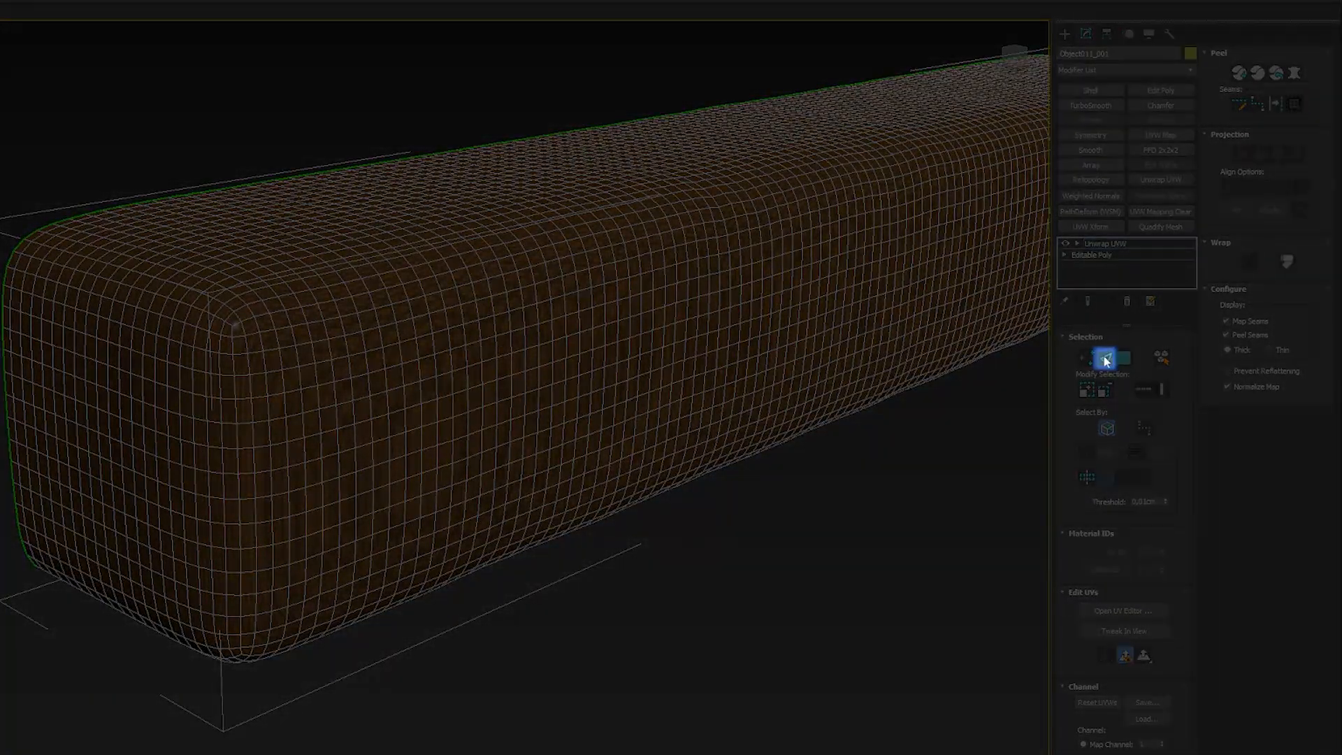
Step: In edge mode, select the edge loop around one end of the front base panel and check it from all sides
left_click(1105, 361)
scroll(240, 322, "up", 4)
middle_click_drag(240, 321, 241, 318, "alt")
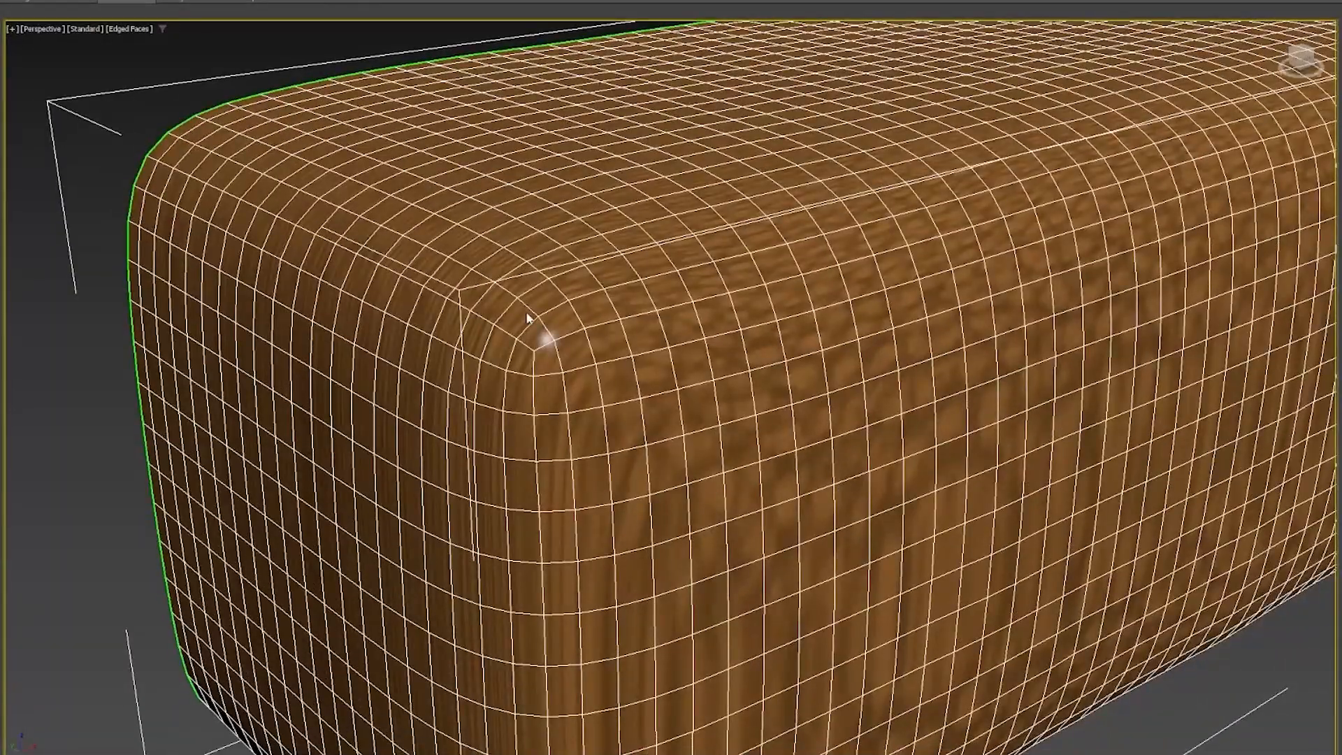
scroll(487, 233, "down", 4)
middle_click_drag(452, 241, 550, 259, "alt")
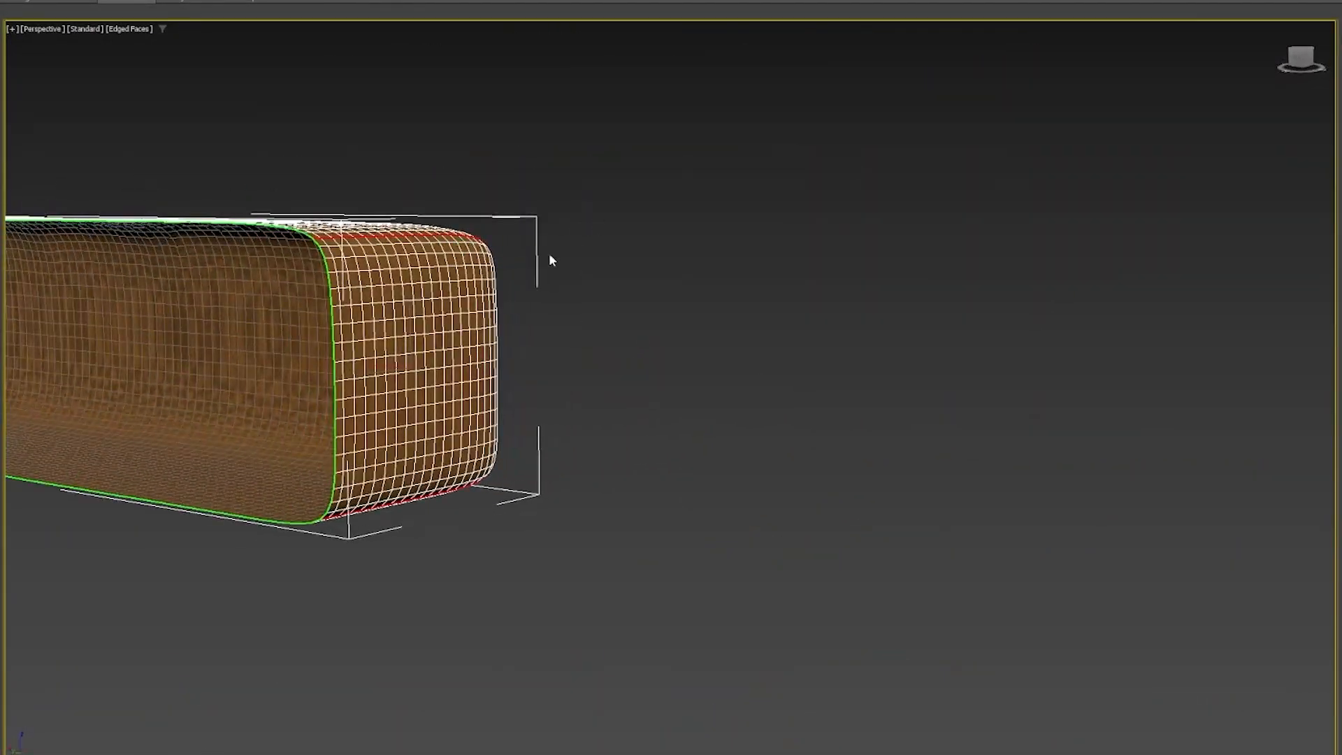
middle_click_drag(408, 248, 343, 247, "alt")
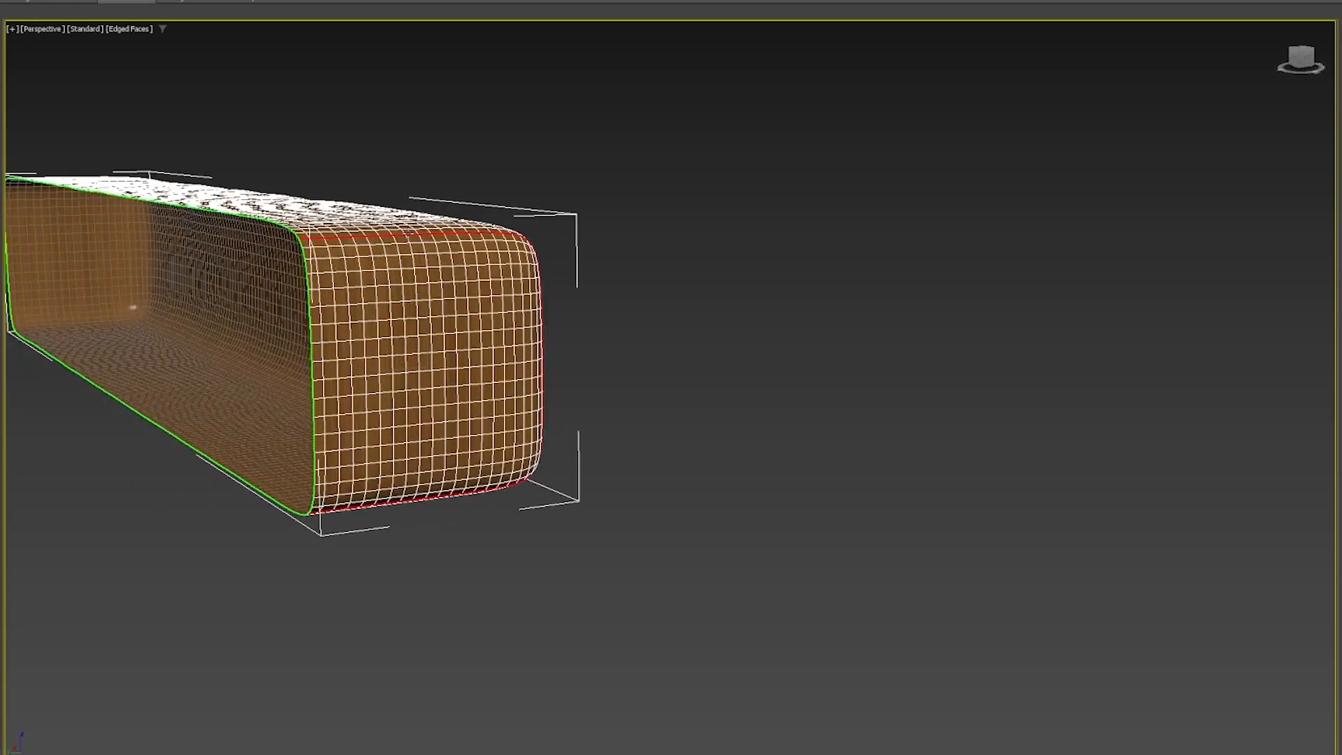
middle_click_drag(628, 308, 461, 326, "alt")
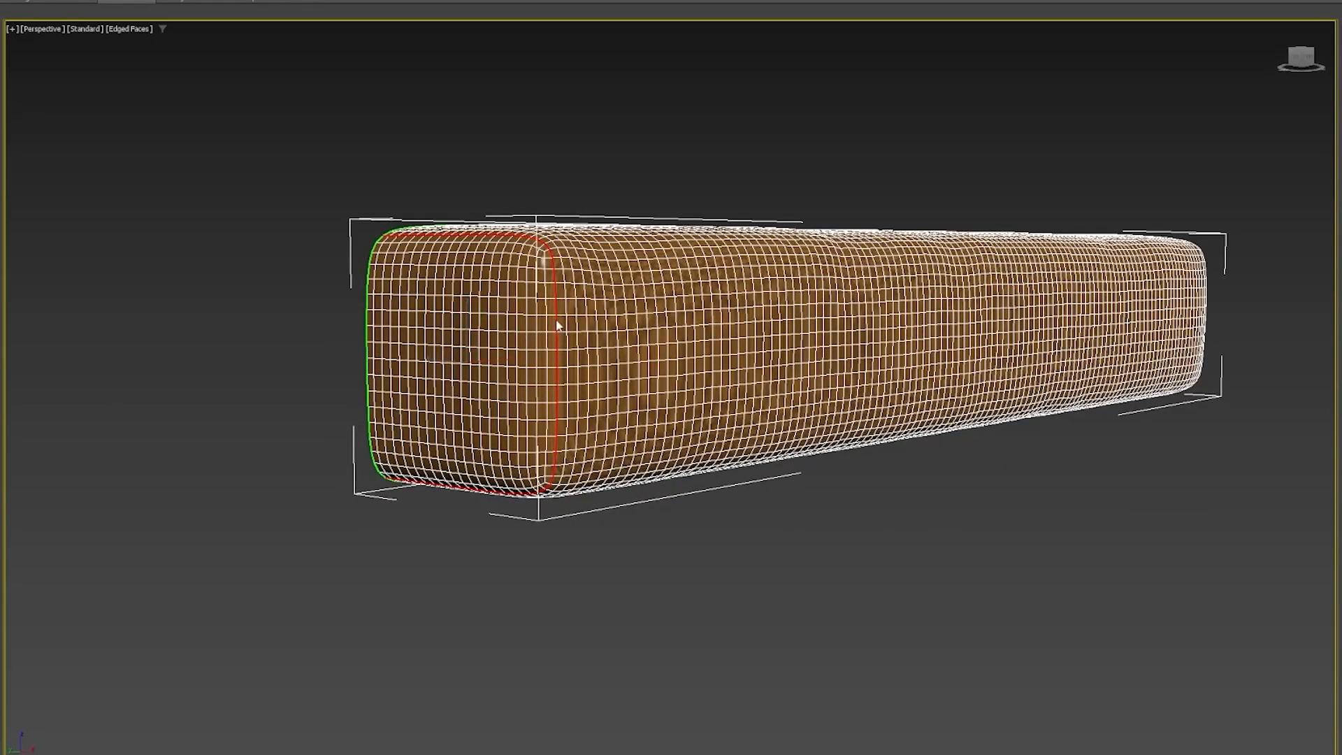
middle_click_drag(557, 325, 561, 330, "alt")
middle_click_drag(696, 219, 685, 133, "alt")
middle_click_drag(637, 264, 451, 314, "alt")
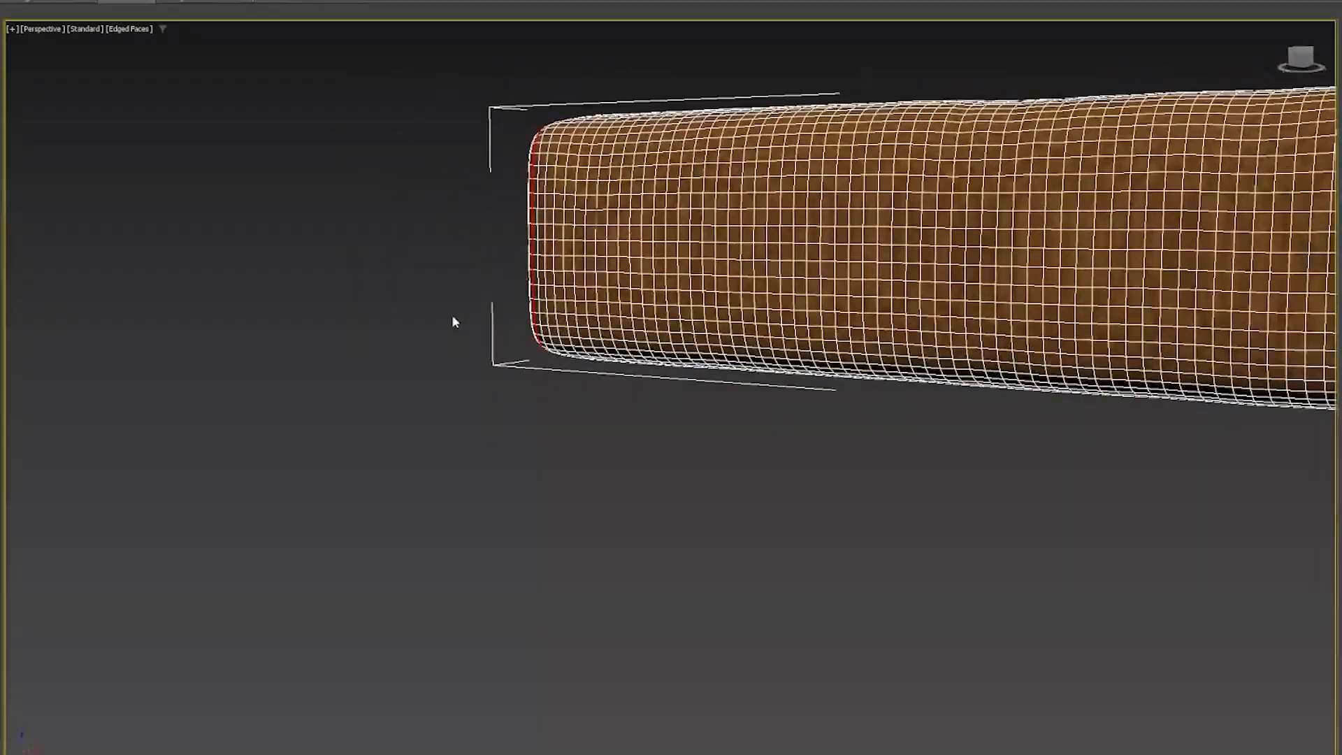
Step: Select the matching edge loop around the panel's opposite end and convert the selected edges to seams
scroll(452, 314, "down", 5)
middle_click_drag(968, 261, 820, 288, "alt")
scroll(820, 289, "up", 2)
scroll(818, 288, "up", 8)
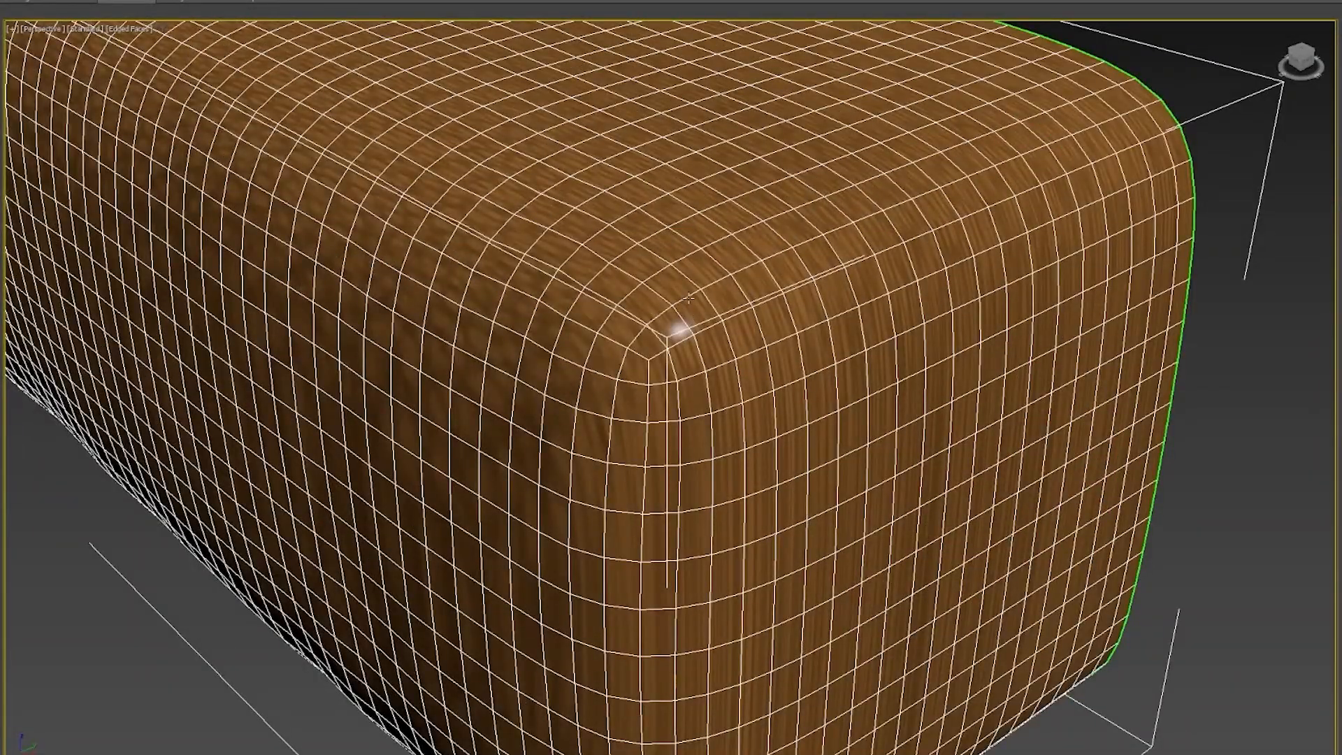
double_click(689, 298)
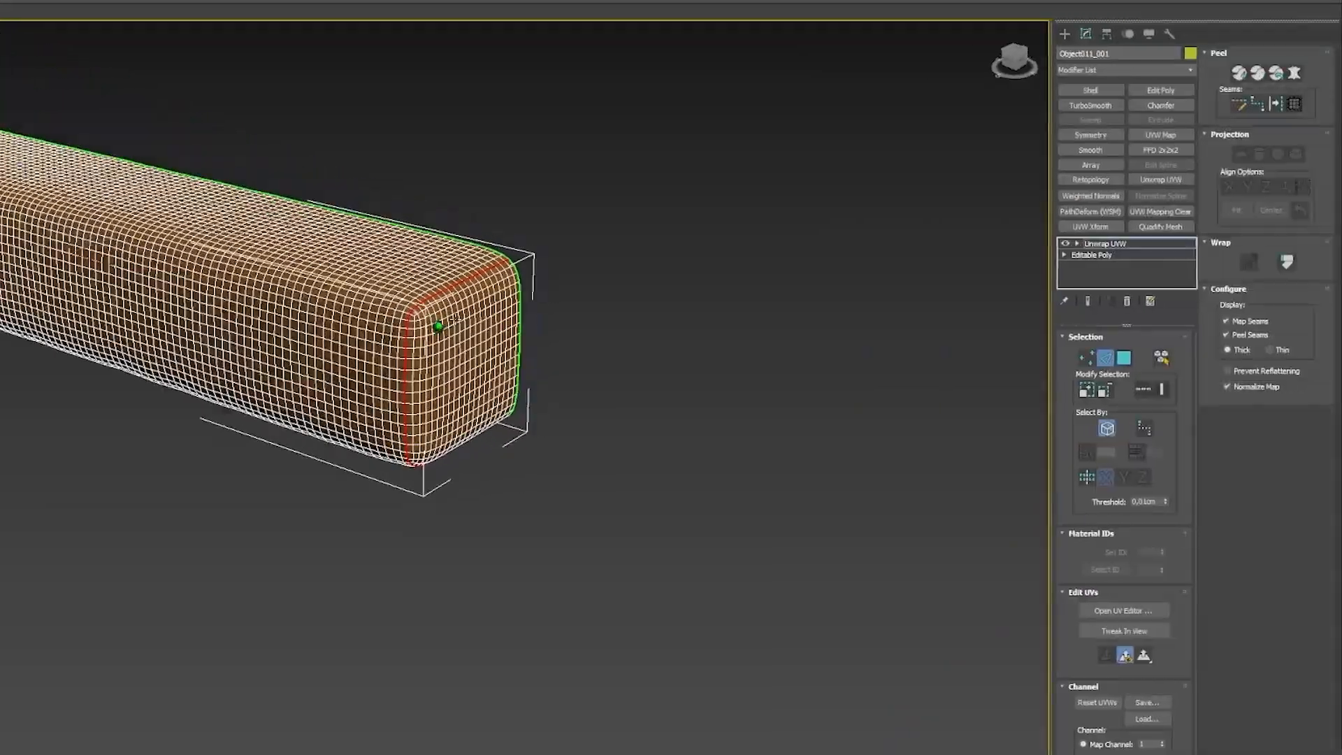
scroll(419, 315, "up", 5)
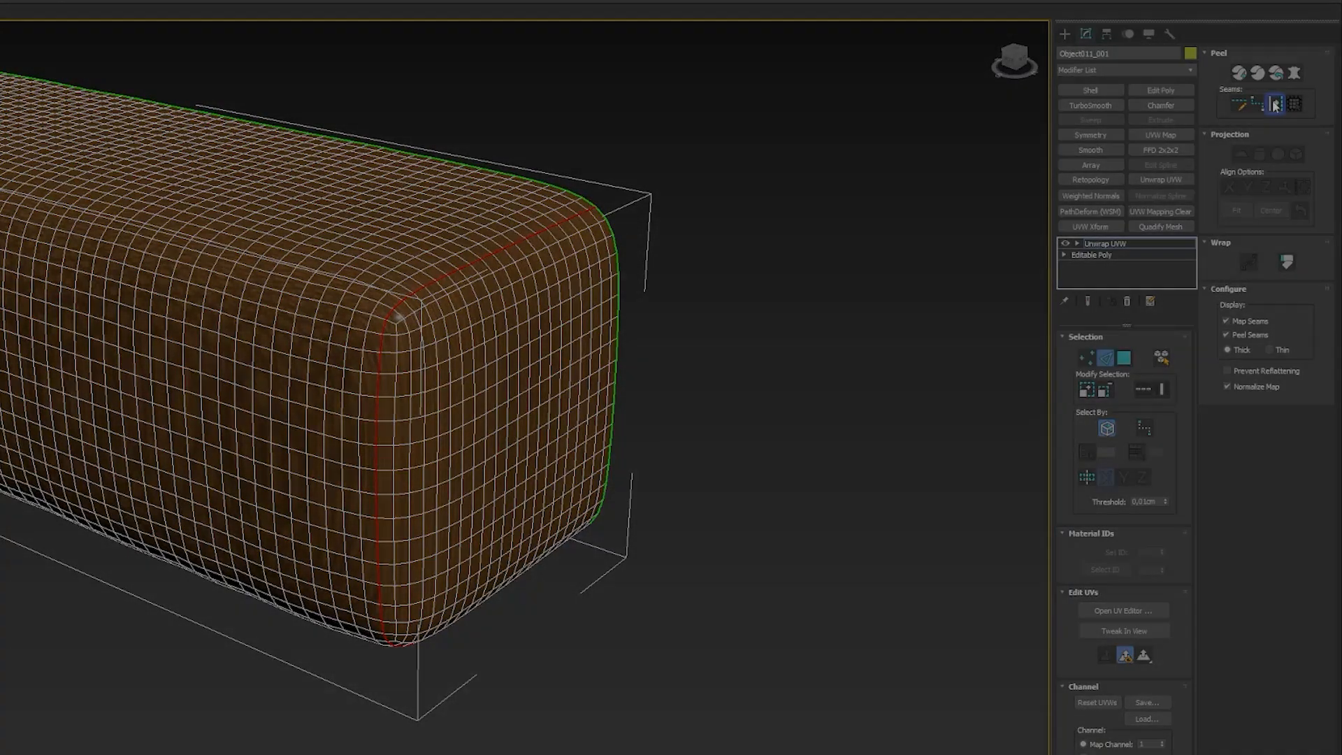
left_click(1275, 103)
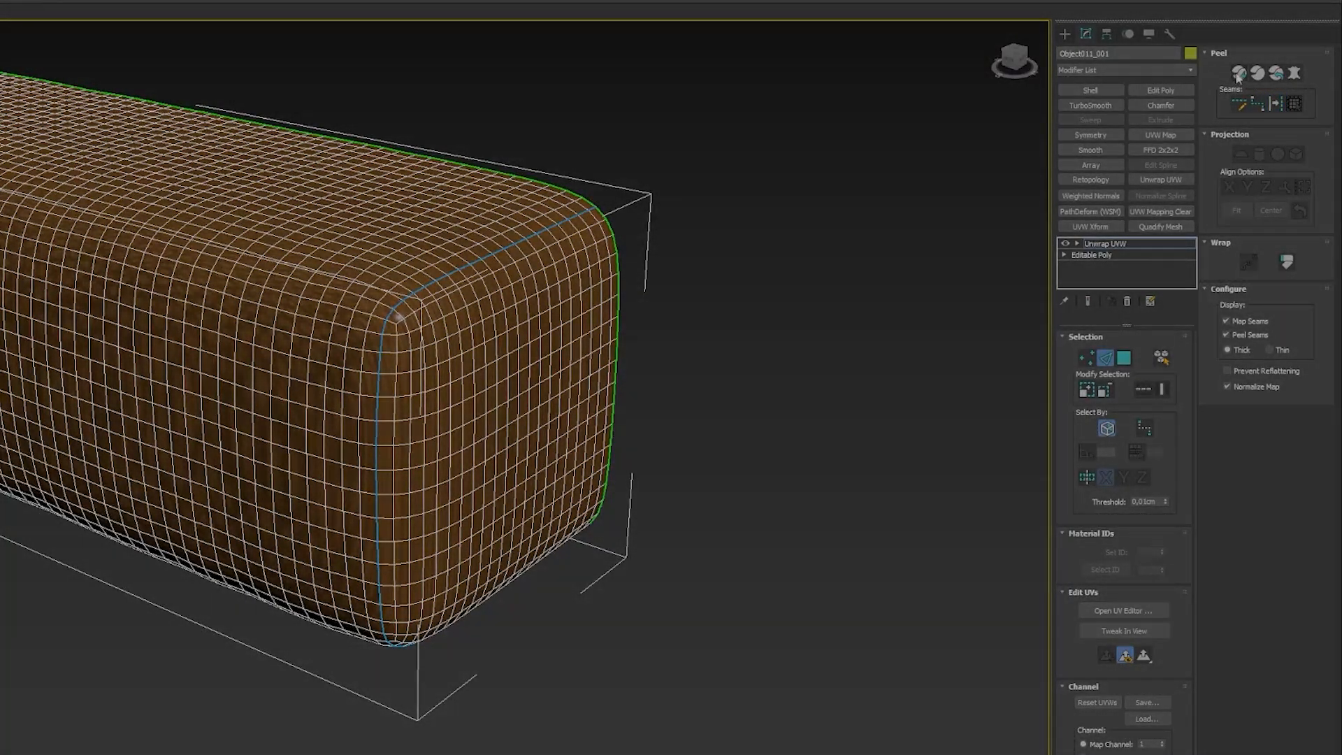
Step: Peel the front base panel into separate UV islands and exit isolation to show the whole armchair again
left_click(1238, 73)
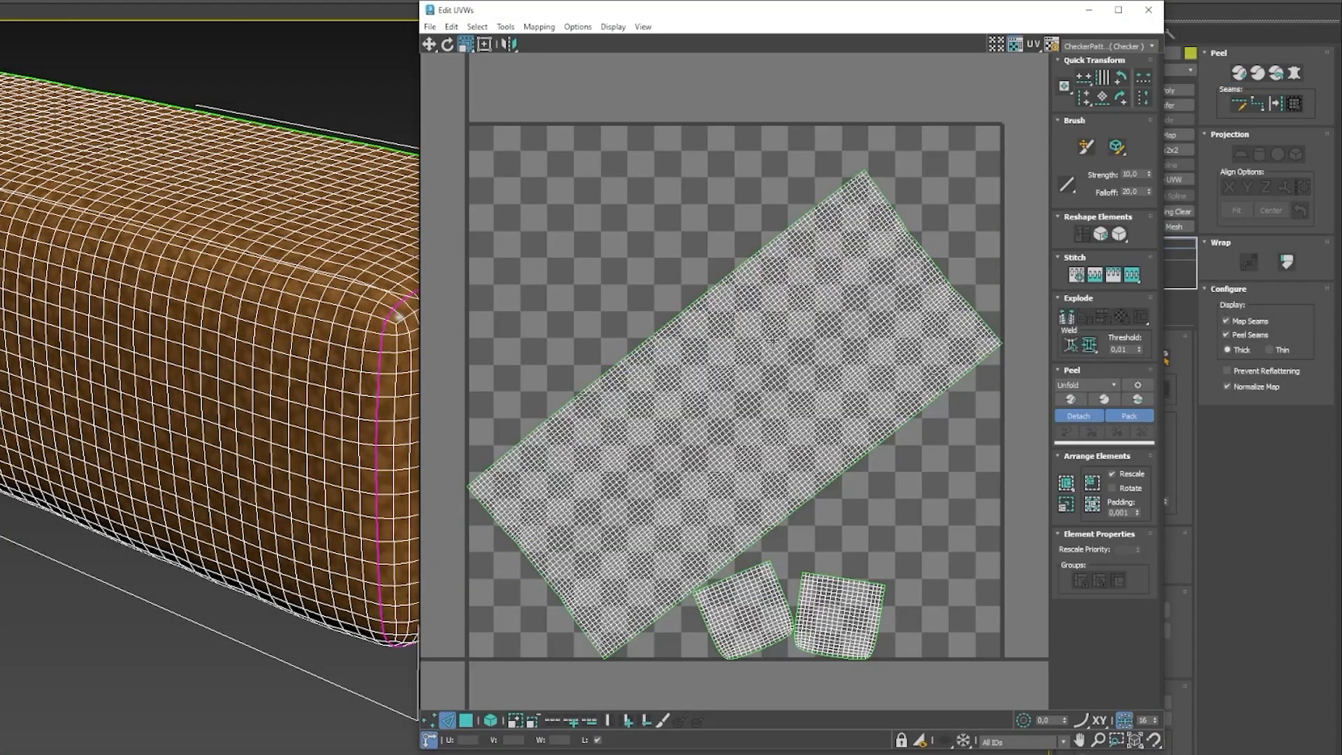
scroll(773, 340, "down", 3)
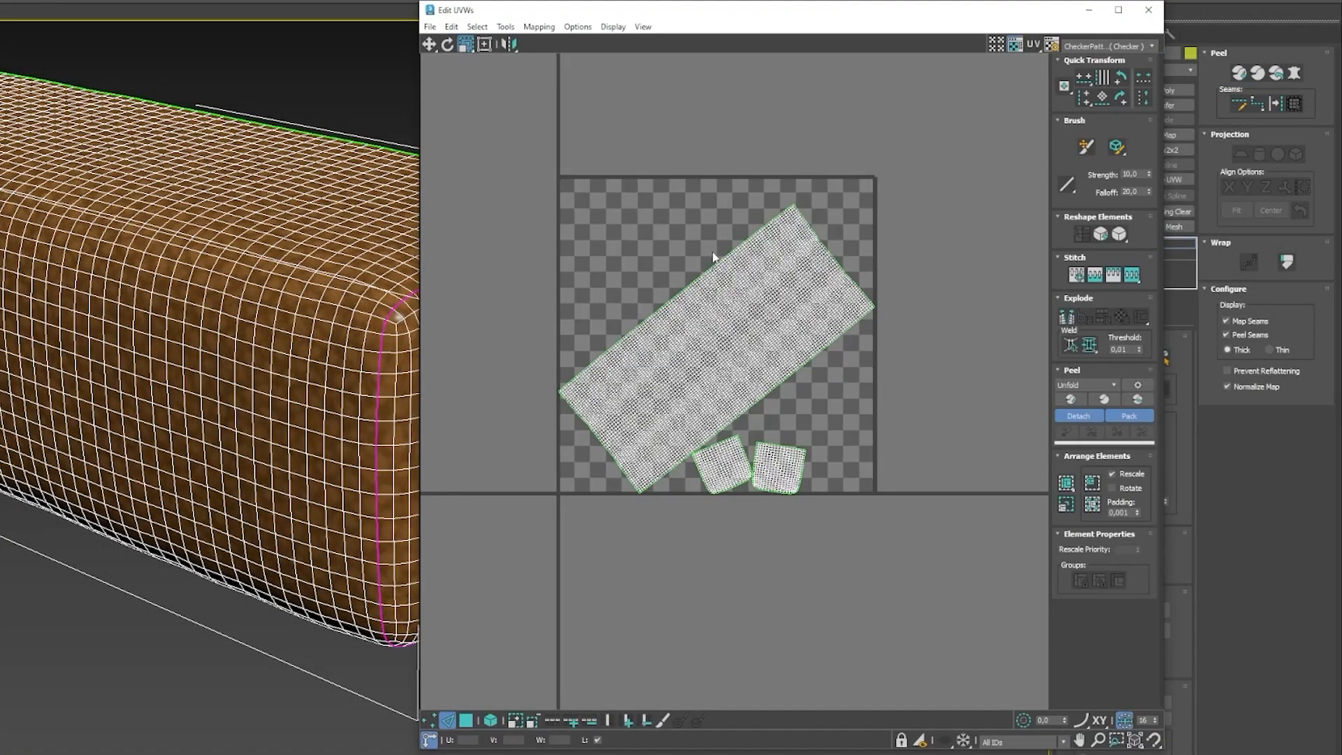
scroll(763, 453, "up", 3)
scroll(222, 359, "down", 5)
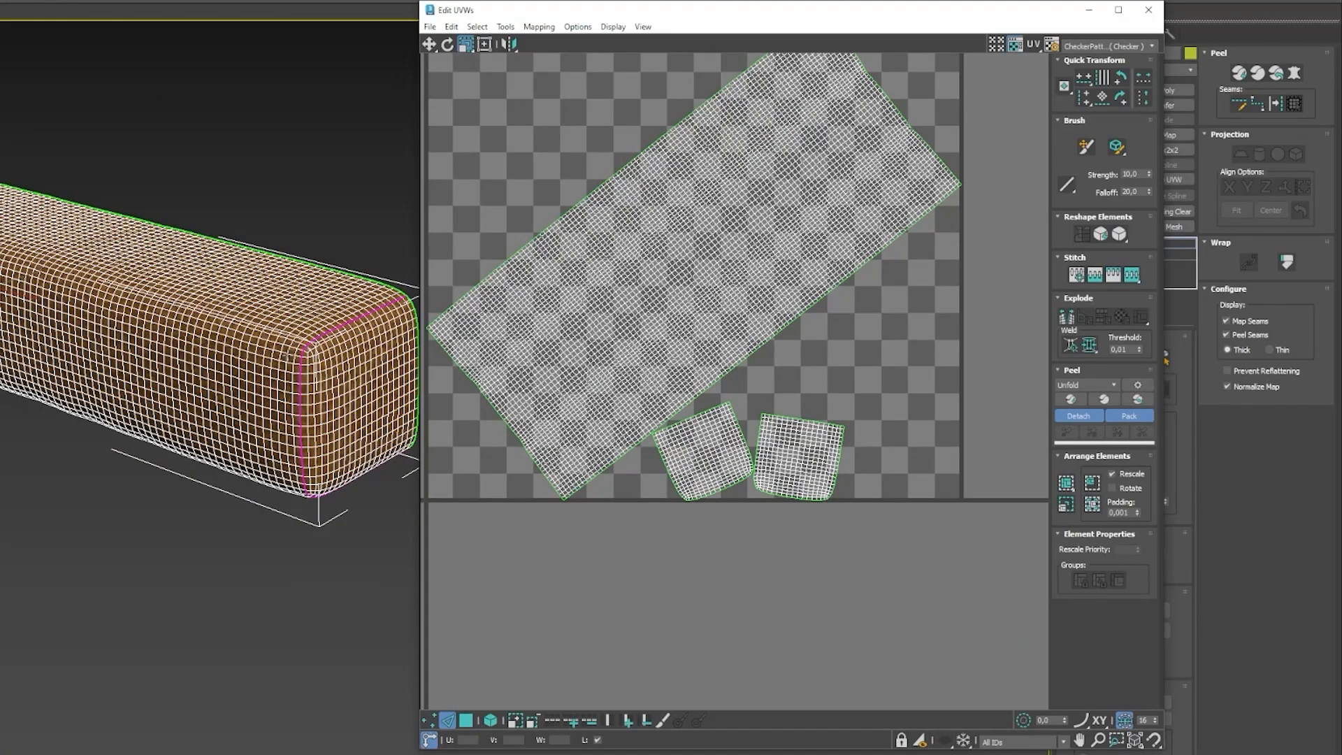
scroll(329, 361, "down", 3)
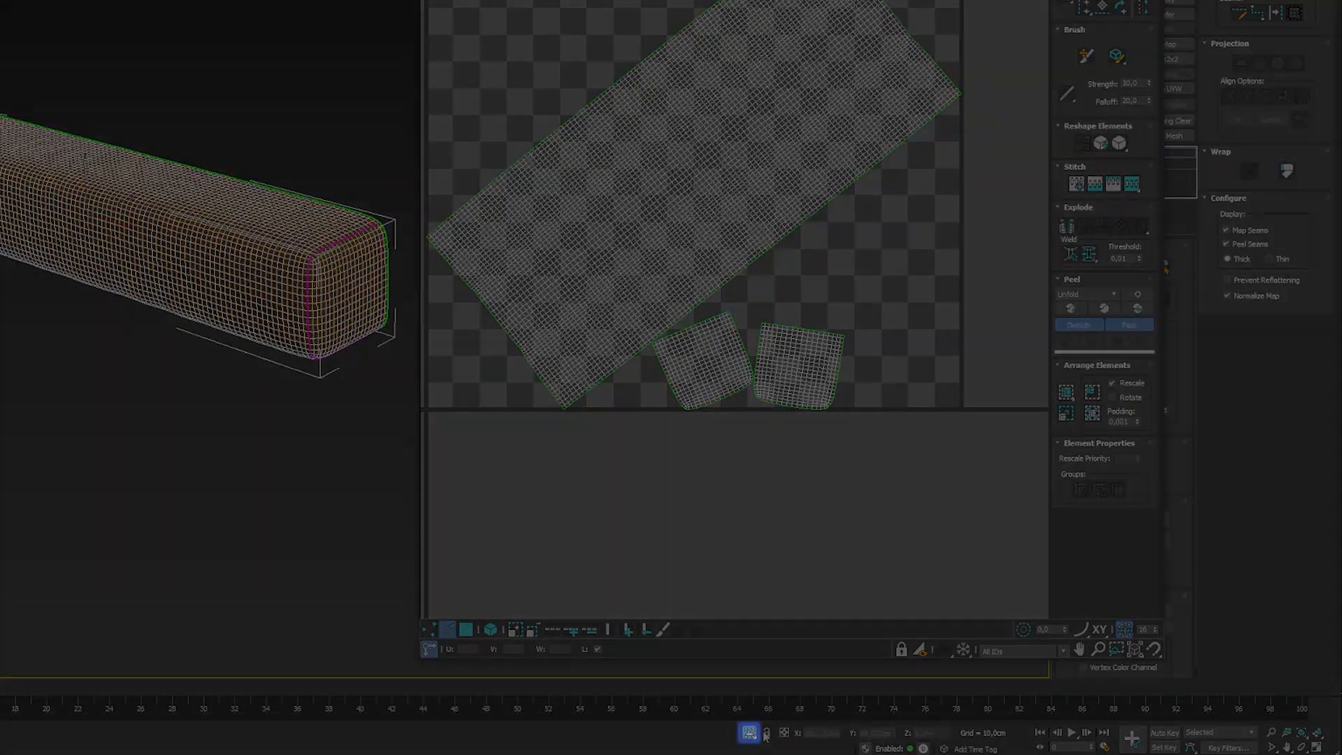
scroll(318, 433, "up", 4)
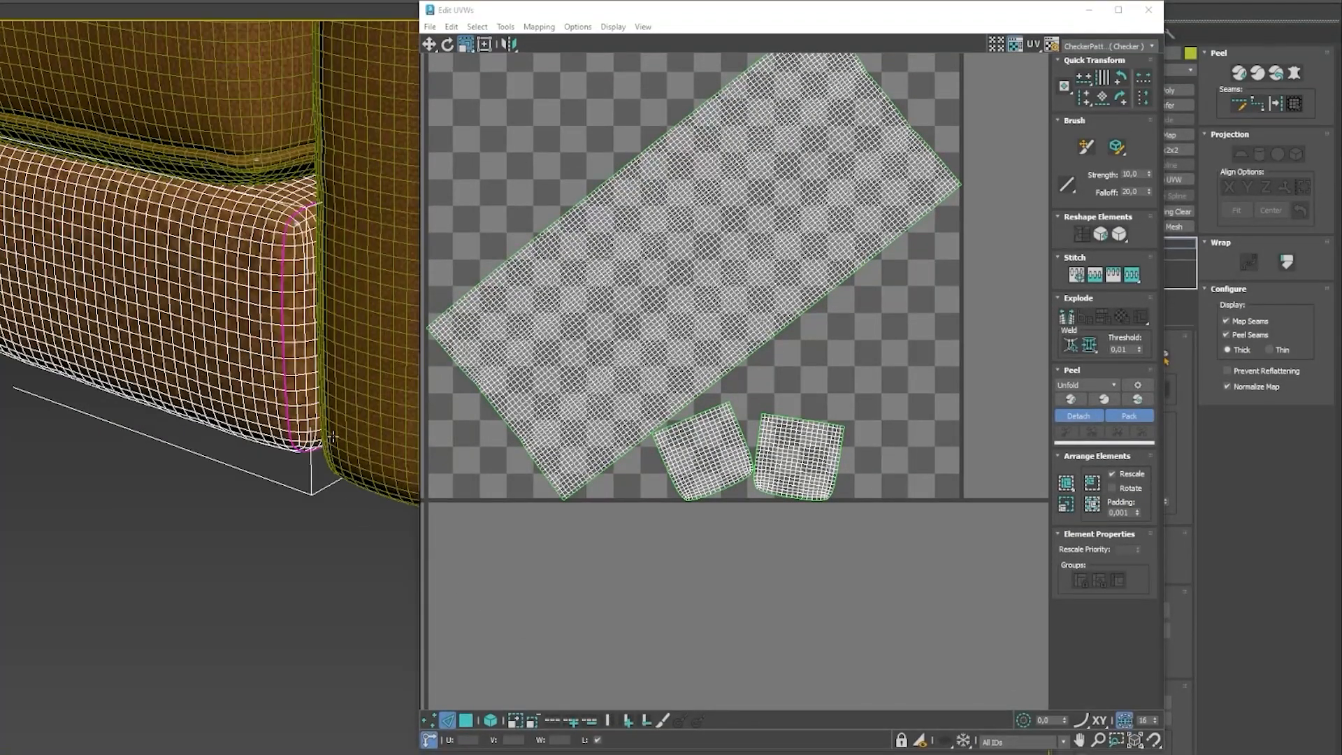
middle_click_drag(318, 419, 238, 405, "alt")
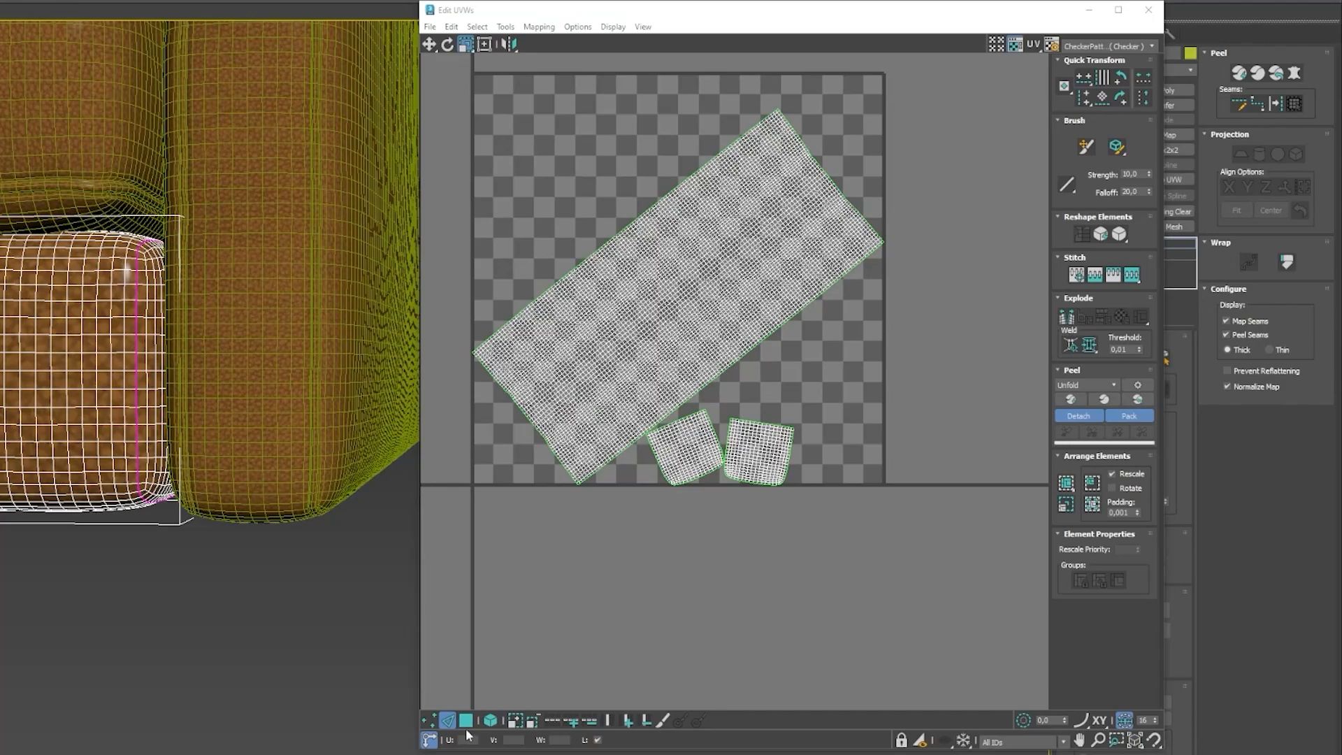
Step: Select all of the panel's UV islands in polygon mode and pack them with Rotate enabled
left_click(466, 704)
scroll(646, 584, "down", 4)
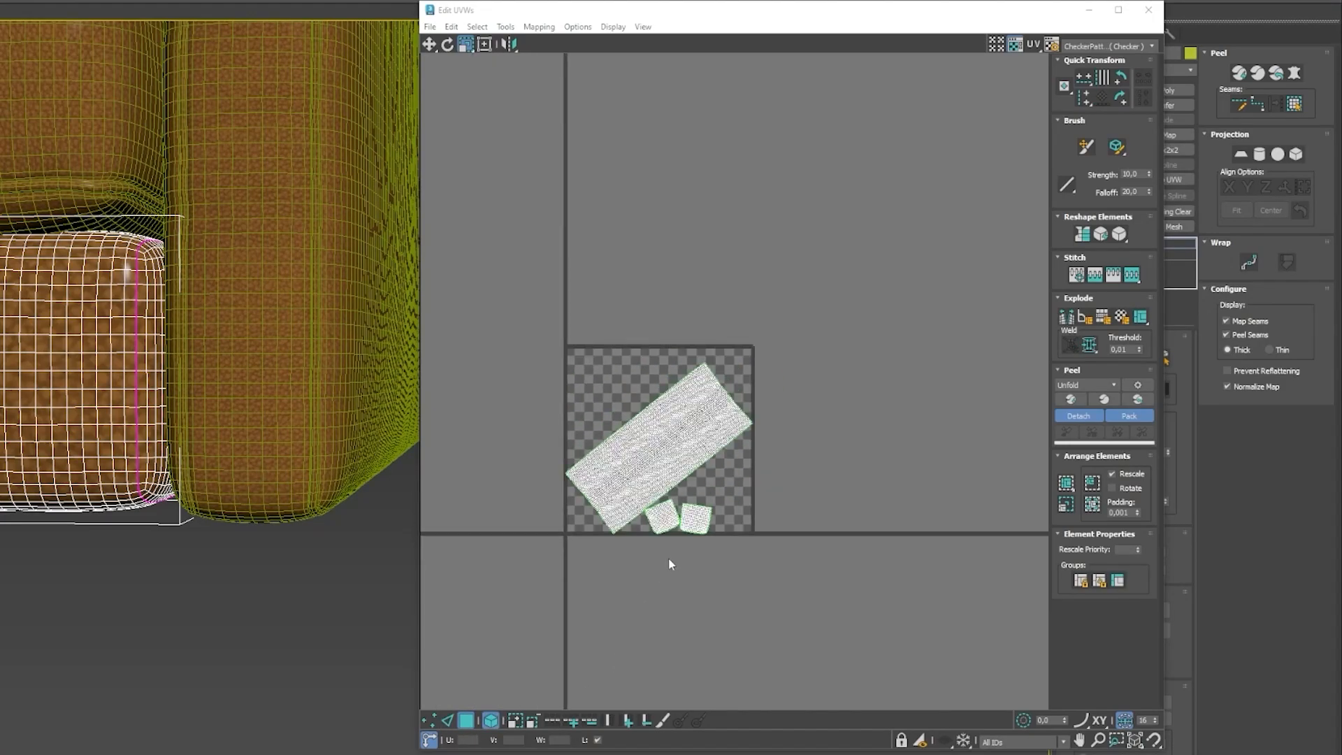
left_click_drag(769, 584, 576, 369)
scroll(608, 482, "up", 3)
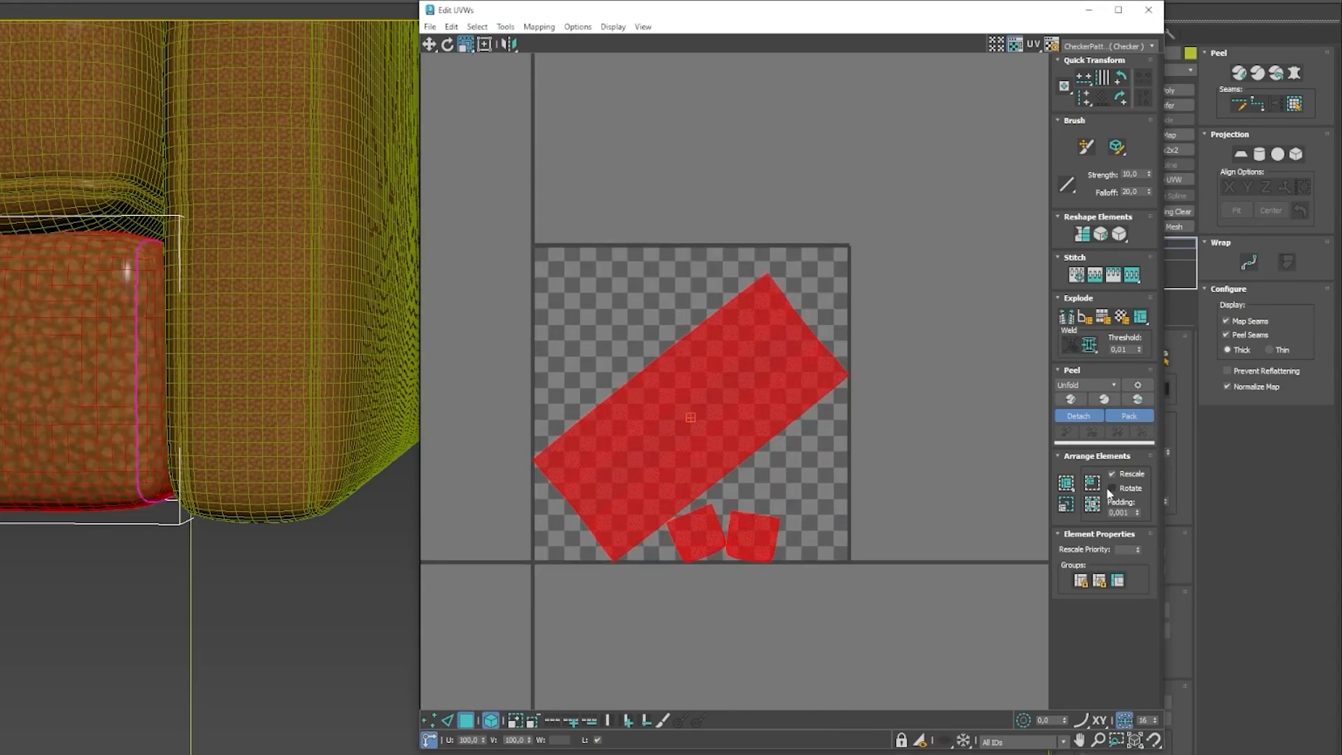
left_click(1092, 504)
scroll(638, 496, "up", 2)
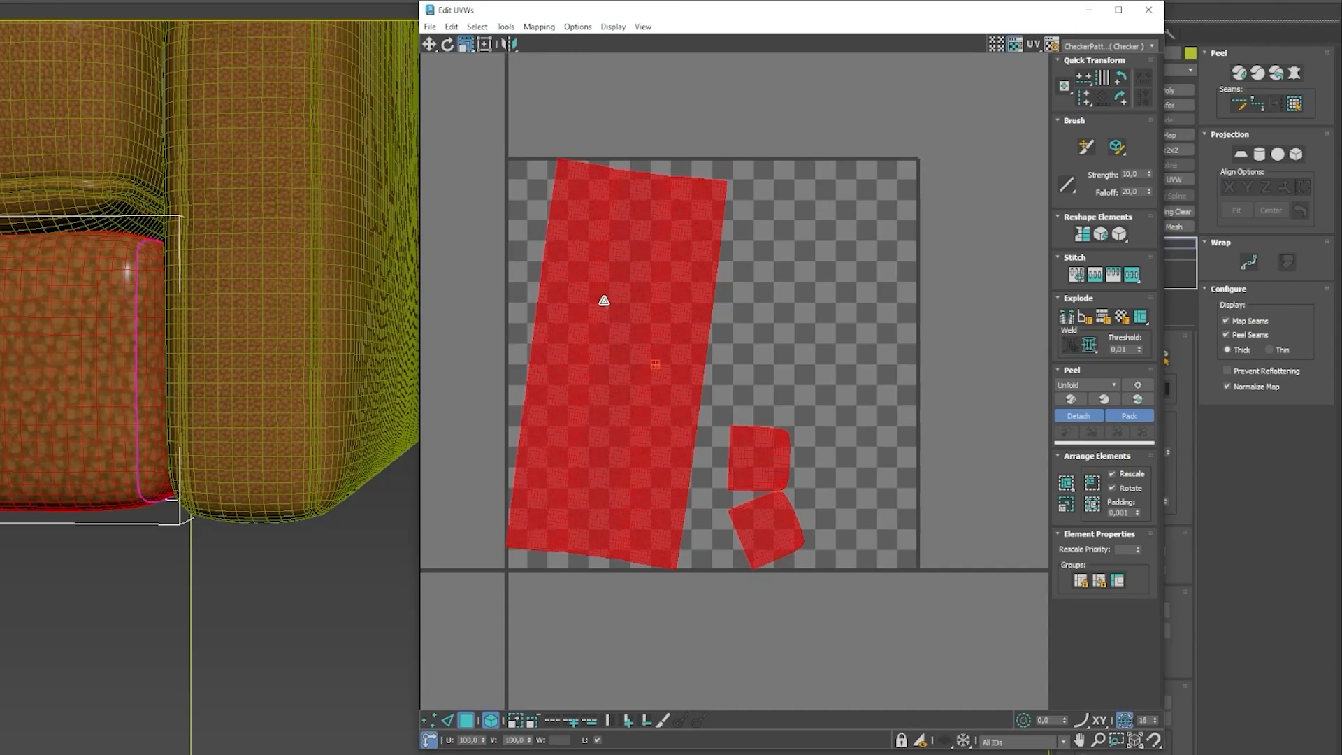
Step: Rotate the long island and the two small end islands individually until each stands straight in the UV space
left_click(447, 45)
left_click(758, 255)
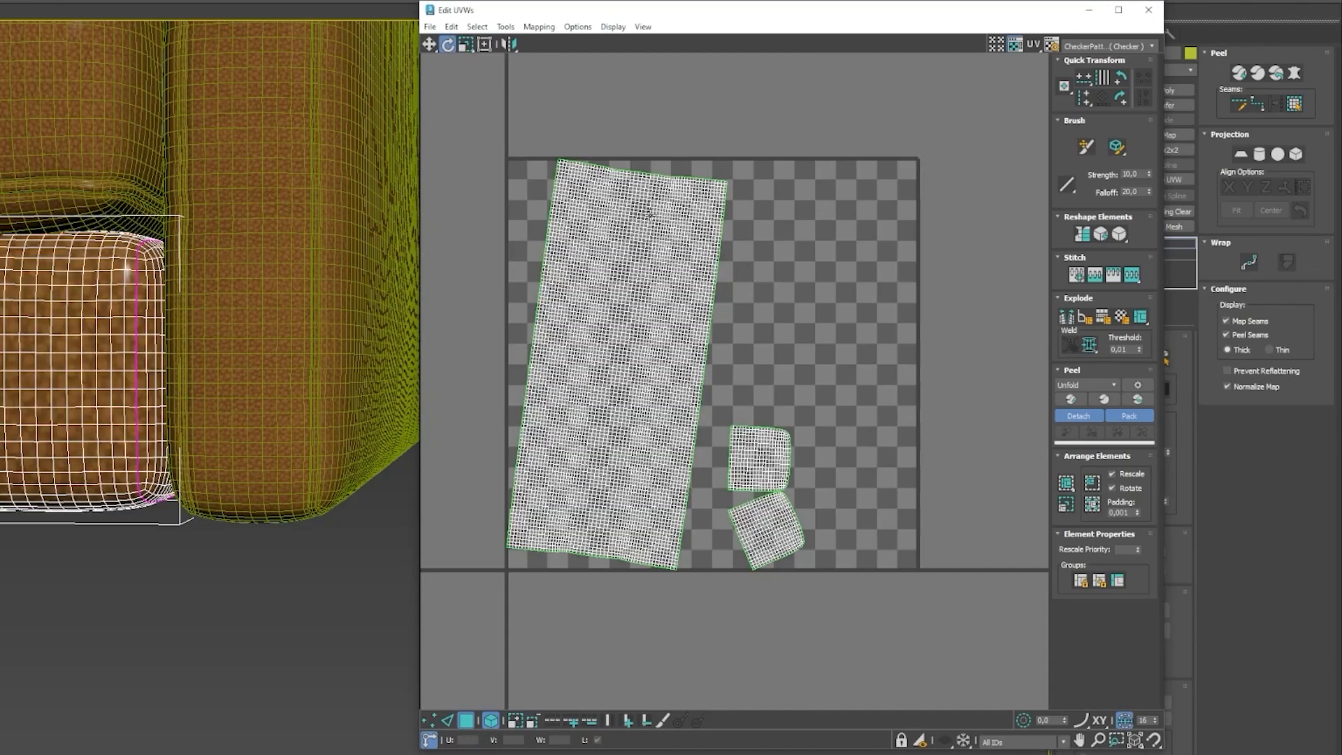
left_click_drag(635, 232, 629, 204)
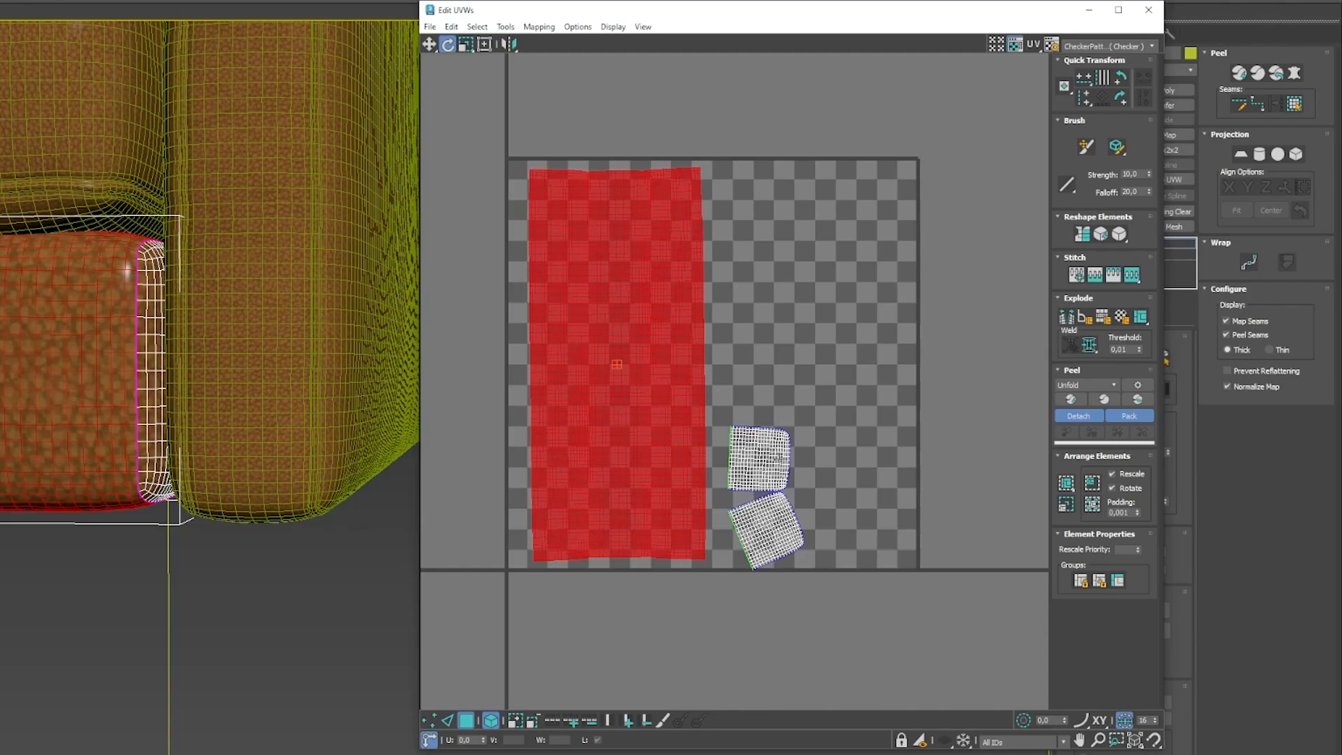
scroll(765, 513, "up", 4)
left_click_drag(735, 339, 726, 334)
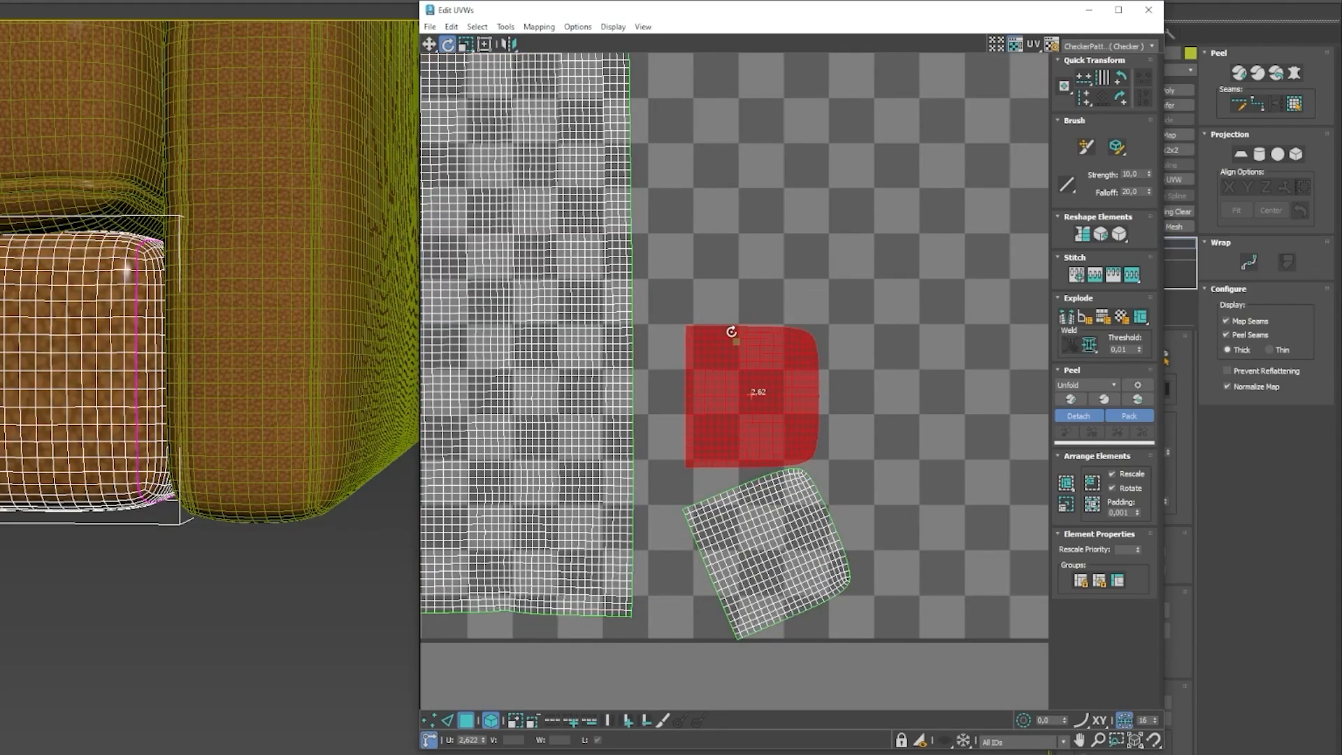
left_click_drag(797, 485, 808, 500)
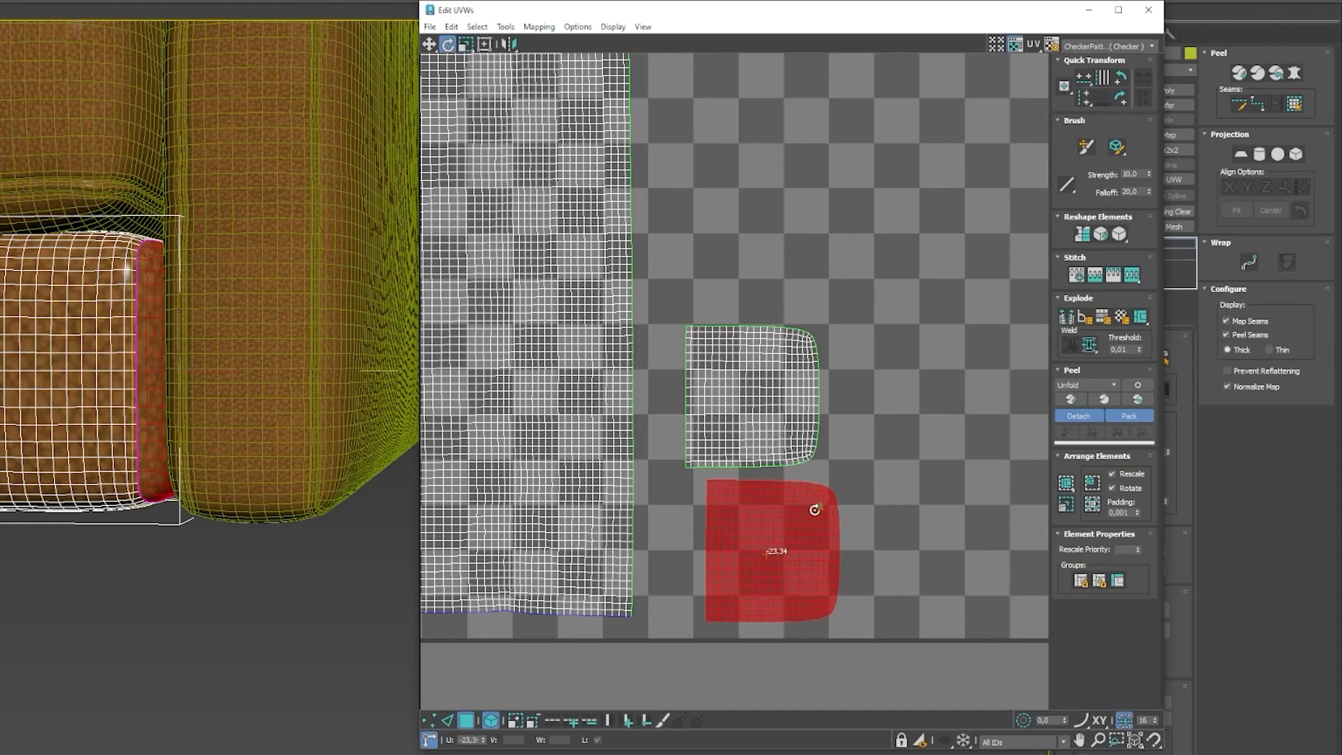
scroll(831, 461, "down", 3)
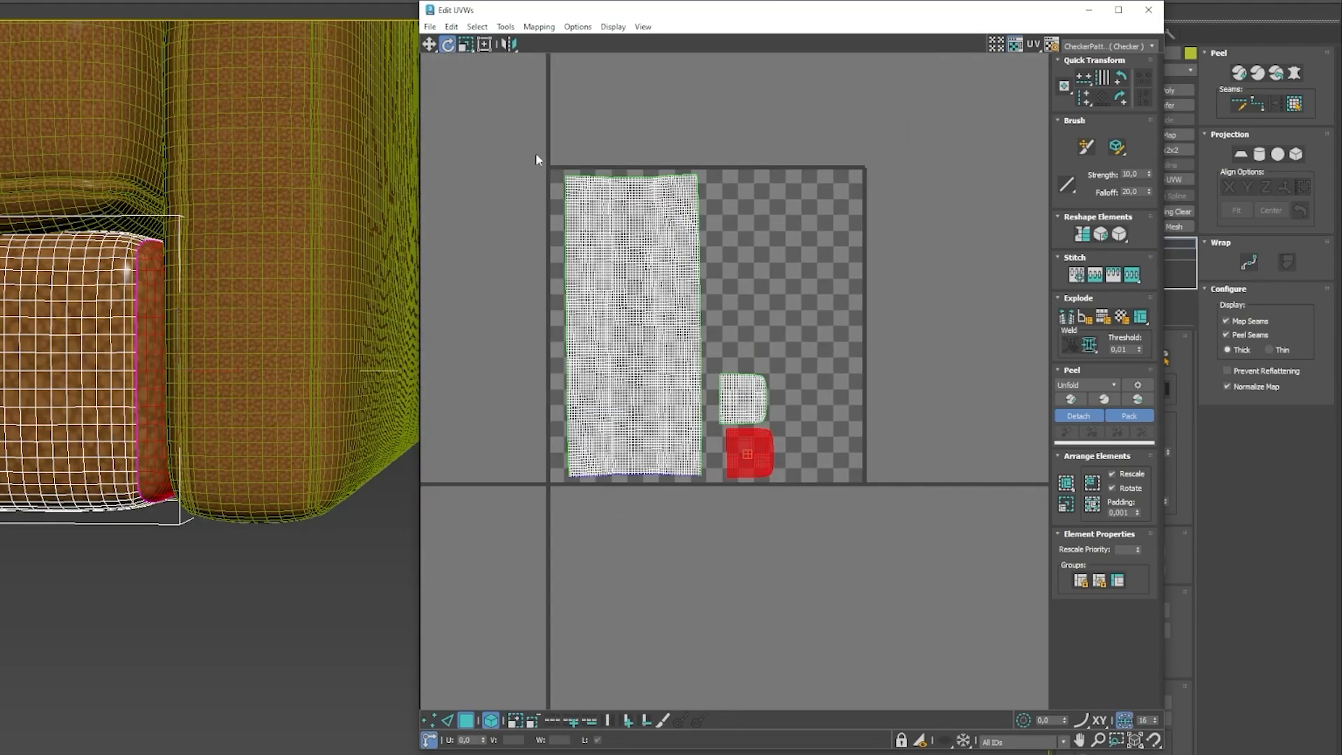
Step: Scale all three UV islands up together to match the leather grain of the neighbouring armrest, and close the UV editor
left_click_drag(539, 157, 877, 552)
scroll(168, 314, "up", 2)
scroll(168, 314, "up", 1)
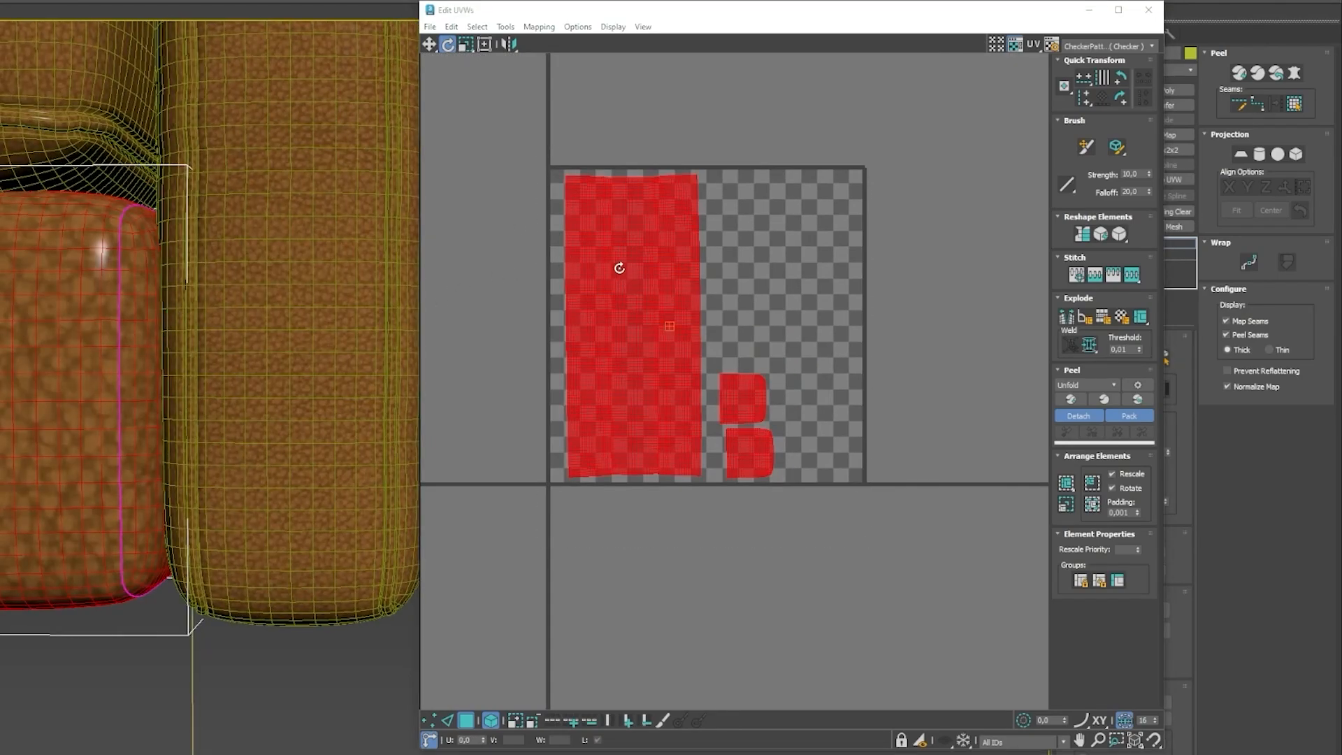
left_click(520, 112)
left_click(465, 47)
scroll(631, 391, "up", 2)
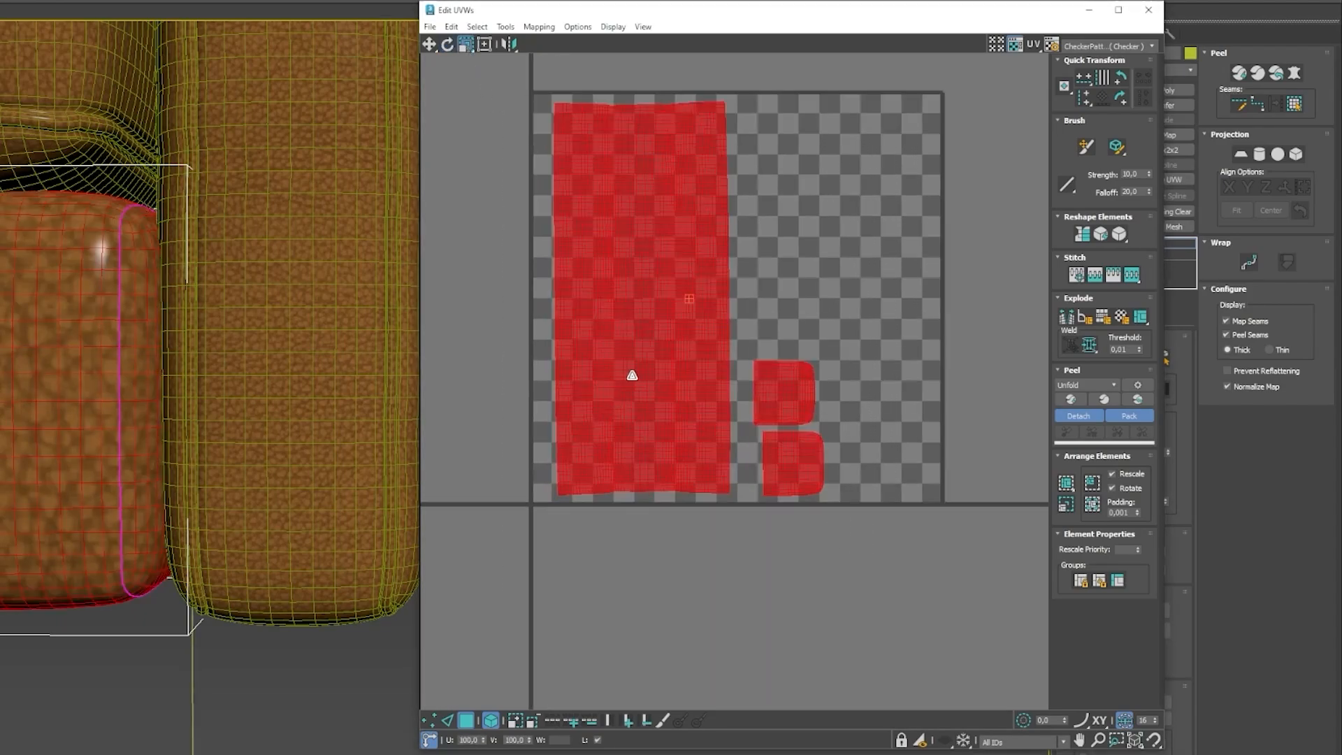
left_click_drag(644, 389, 657, 187)
left_click_drag(659, 360, 638, 470)
left_click(1150, 14)
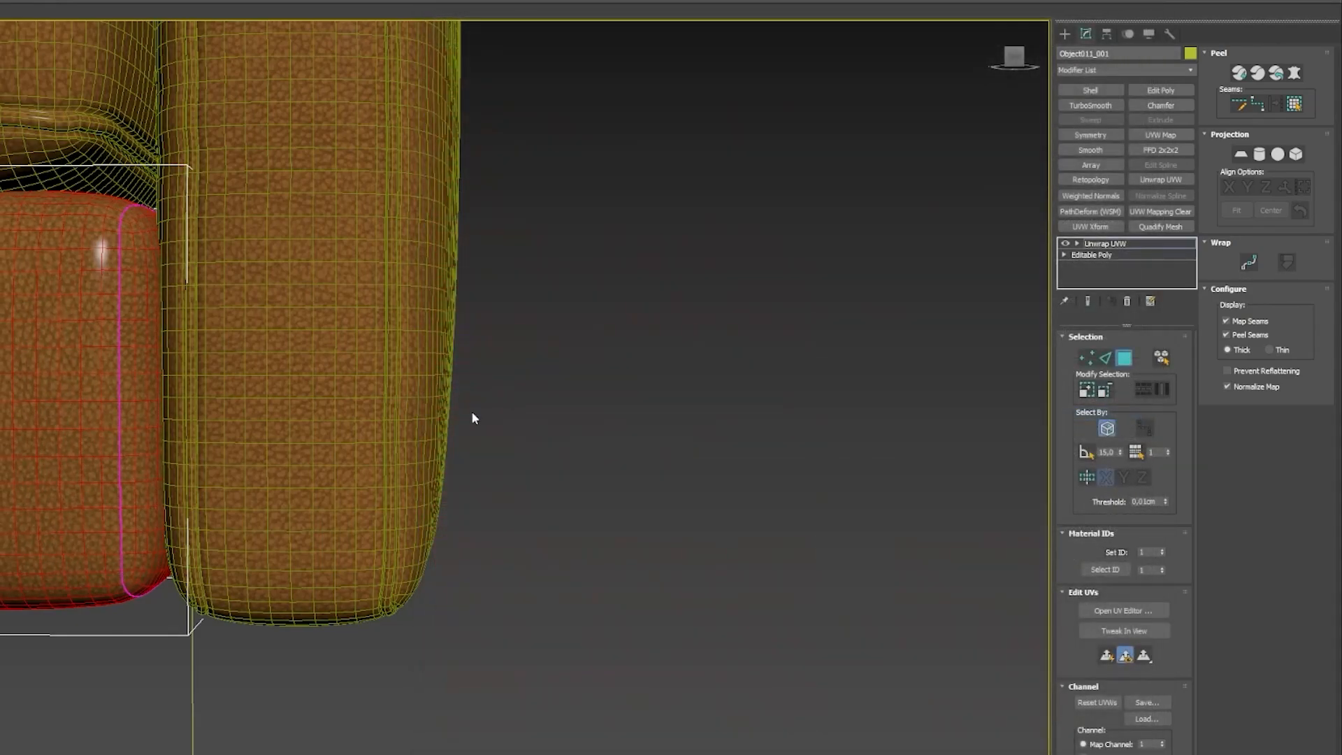
Step: Leave polygon mode and check the leather around the whole armchair in the enlarged viewport without edged faces
scroll(470, 412, "down", 5)
middle_click_drag(470, 413, 315, 359, "alt")
left_click(1124, 358)
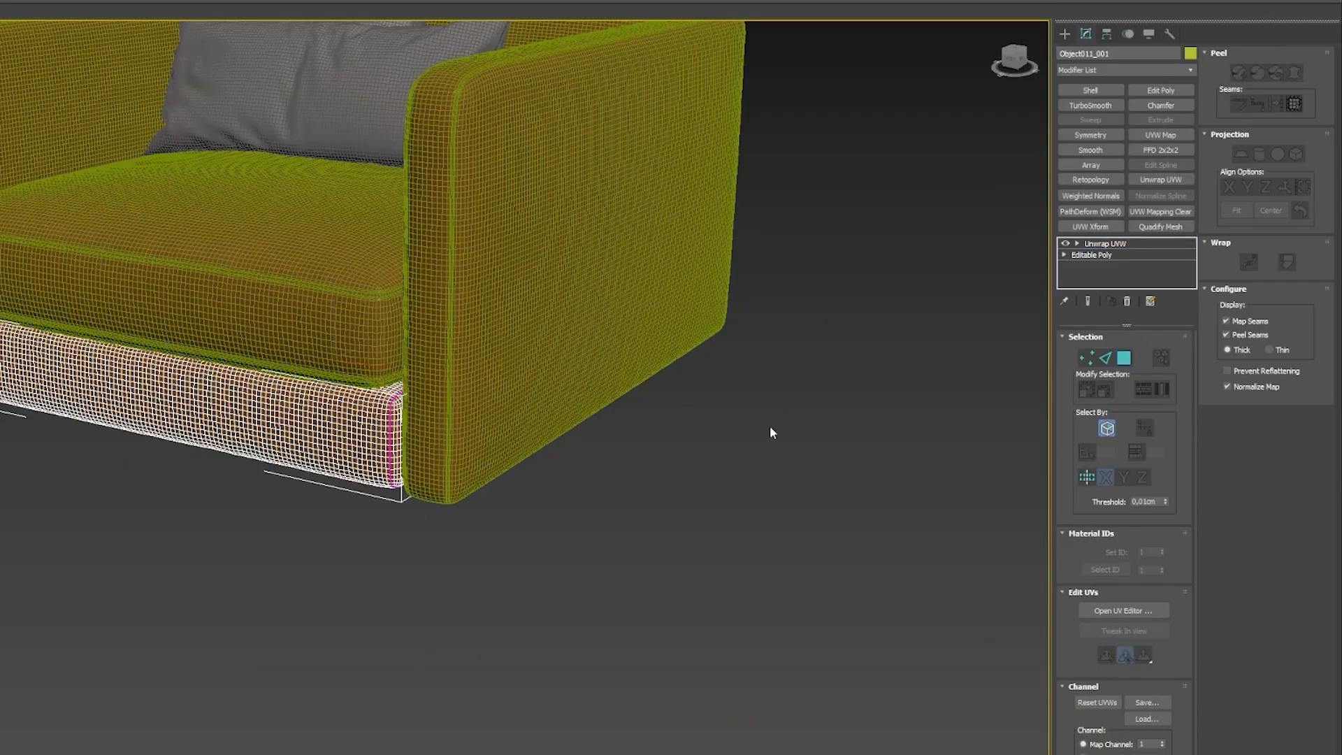
key("ctrl+x")
middle_click_drag(769, 425, 563, 442, "alt")
key("F4")
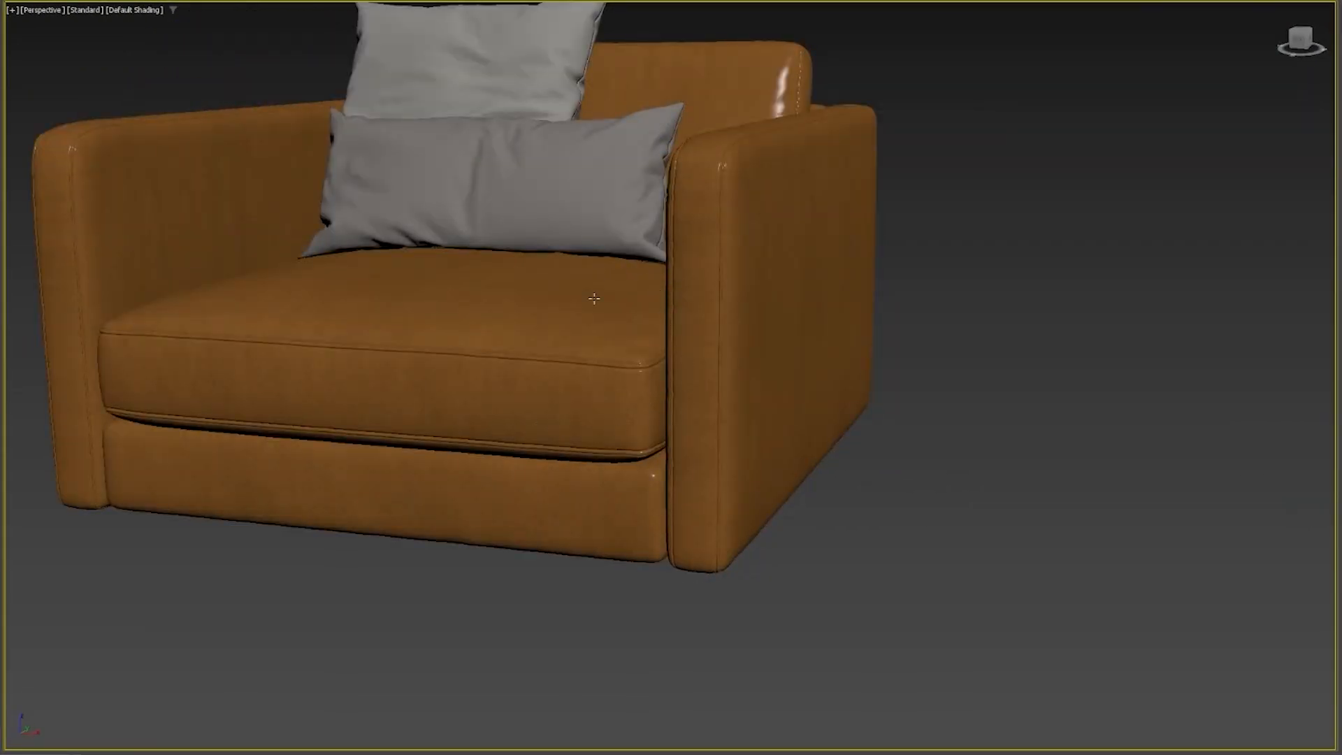
middle_click_drag(609, 281, 627, 364, "alt")
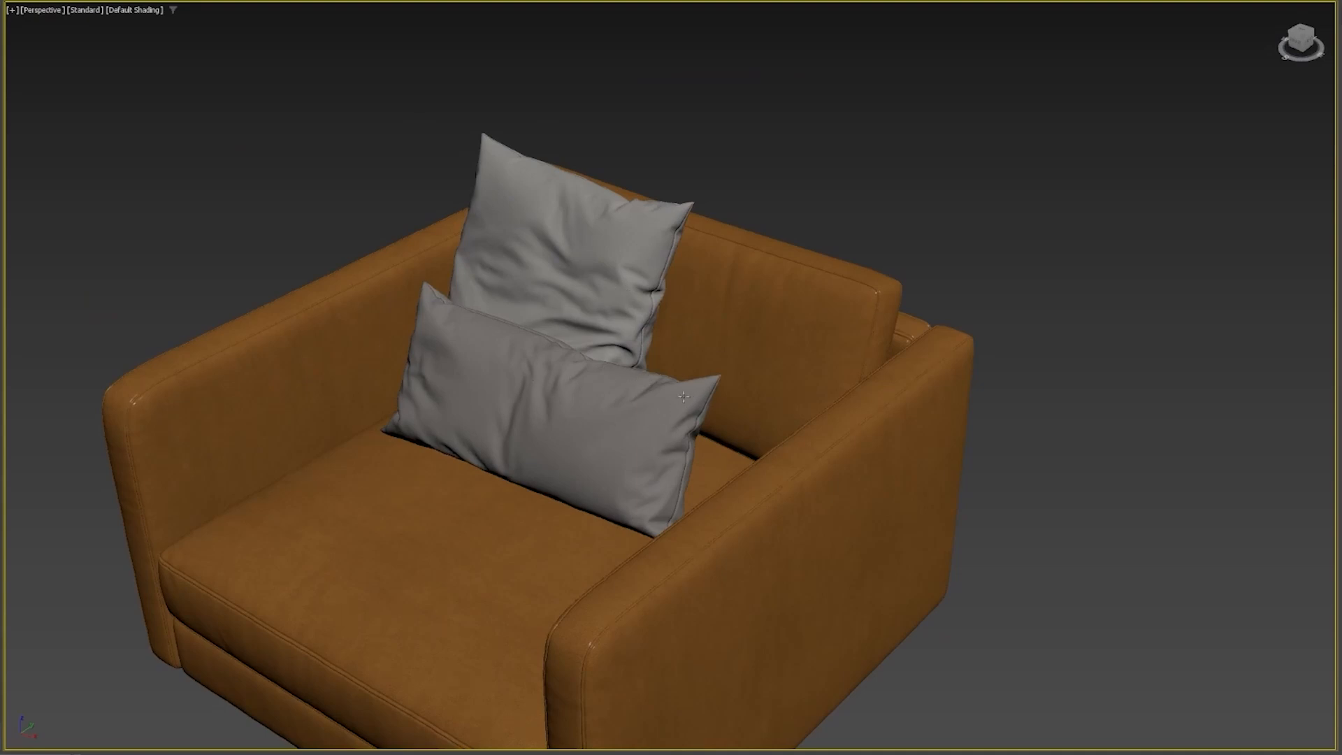
scroll(671, 420, "up", 2)
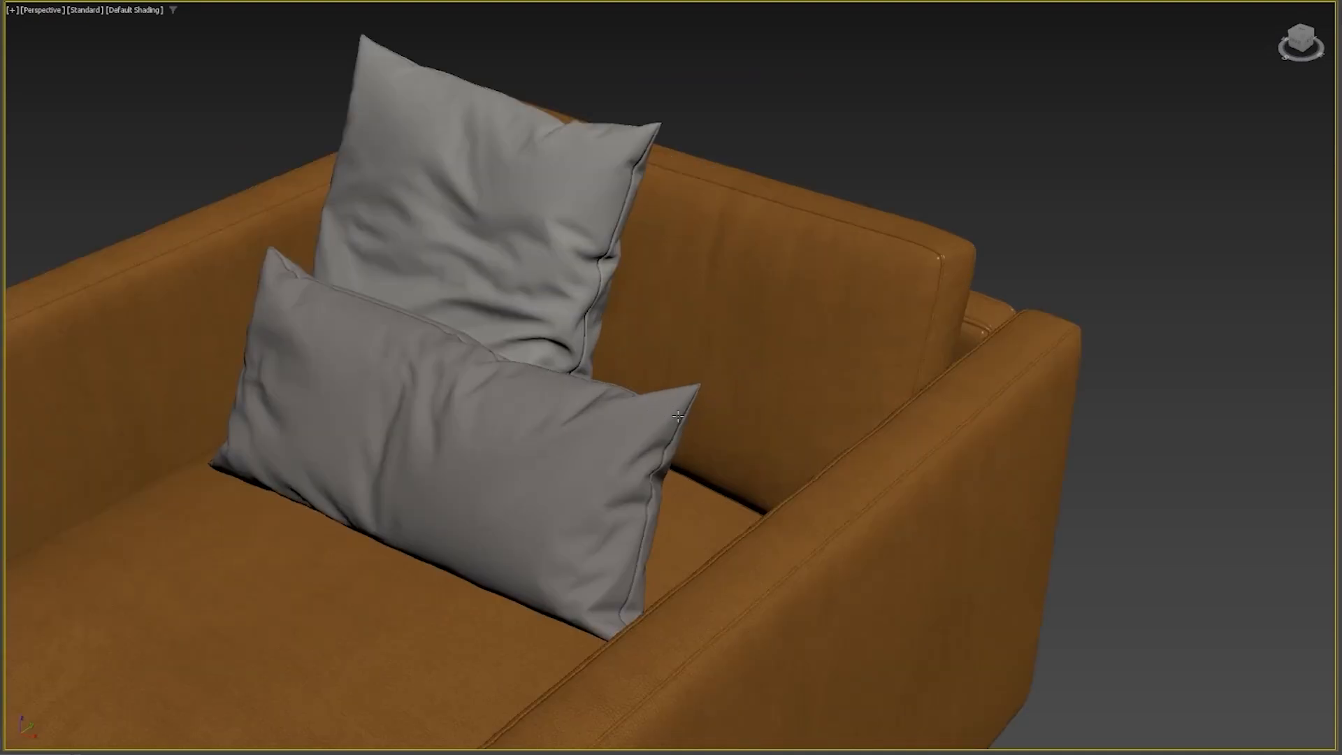
middle_click_drag(639, 421, 649, 389, "alt")
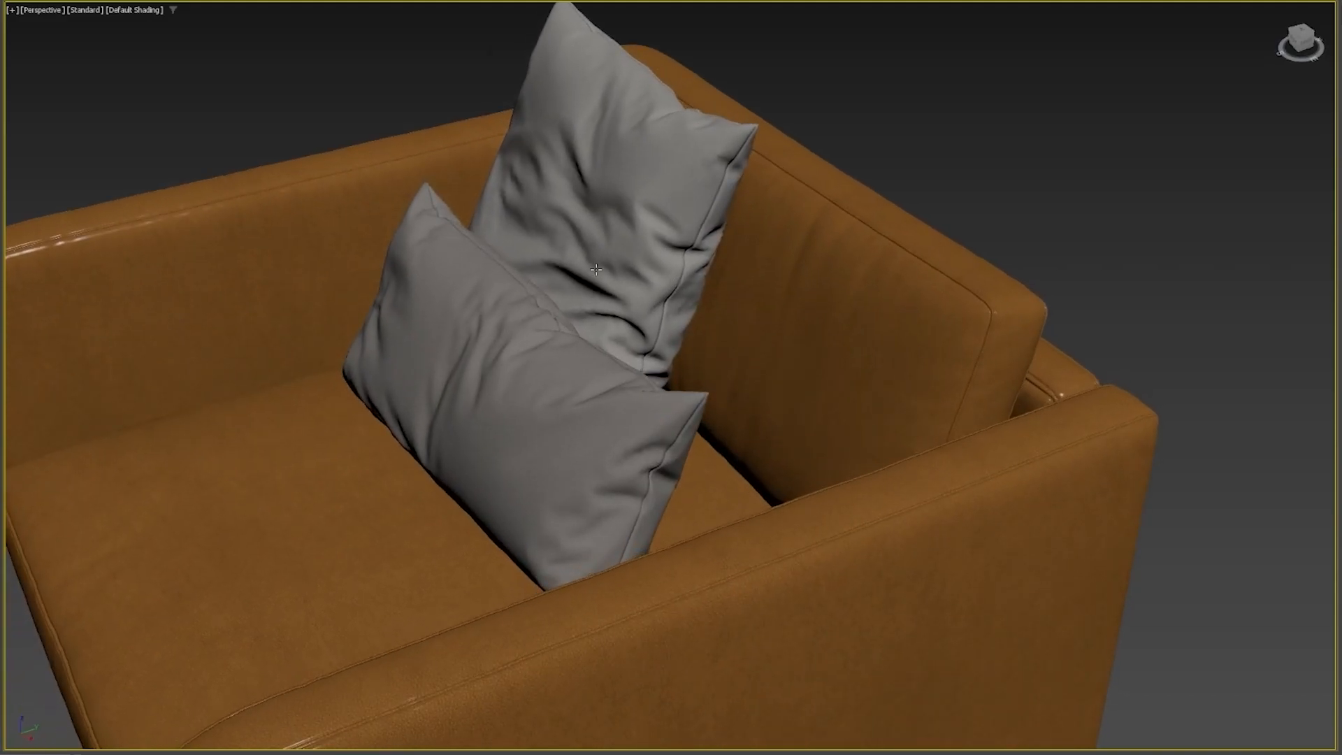
Step: Select the small grey pillow at the front of the seat and add an Unwrap UVW modifier to it
left_click(546, 341)
middle_click_drag(559, 351, 556, 242, "alt")
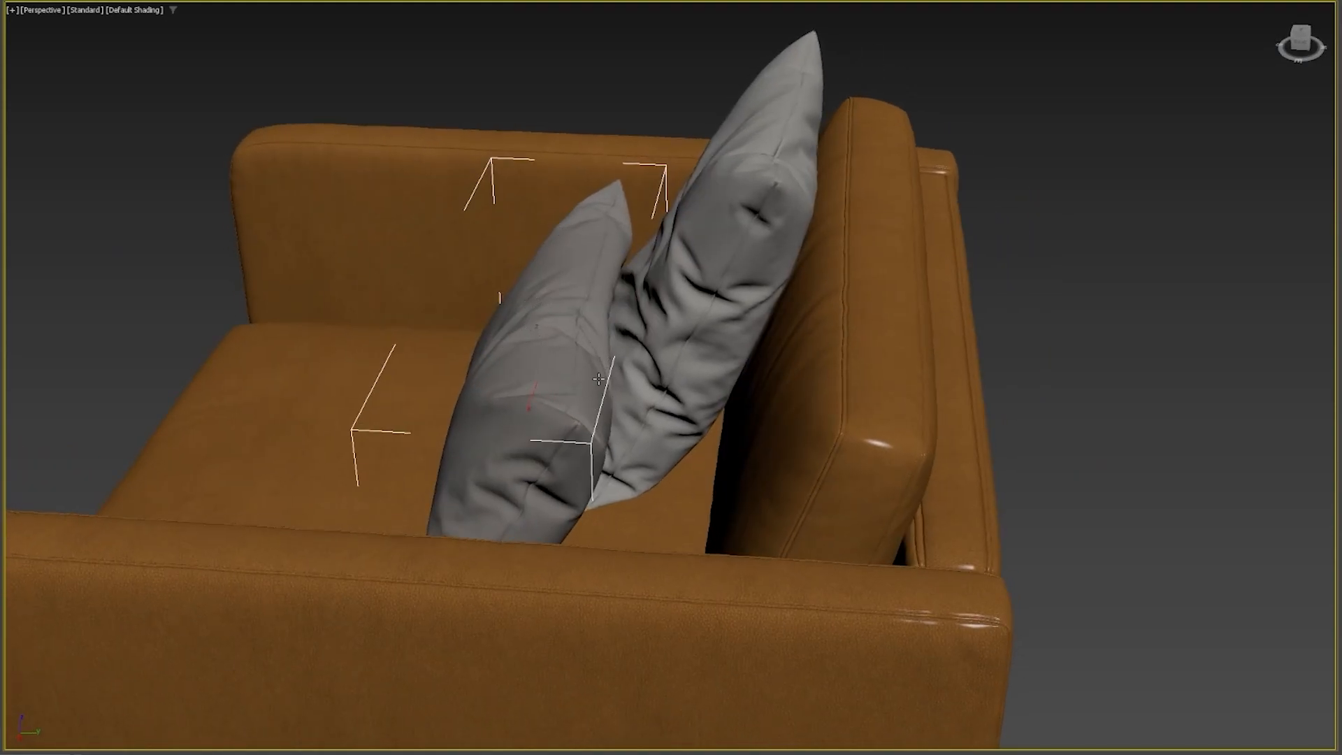
middle_click_drag(598, 378, 591, 364, "alt")
mouse_move(664, 187)
middle_mouse_down("alt")
mouse_move(510, 374)
mouse_move(485, 358)
mouse_move(584, 286)
mouse_move(568, 231)
mouse_move(594, 164)
middle_mouse_up("alt")
scroll(384, 512, "up", 3)
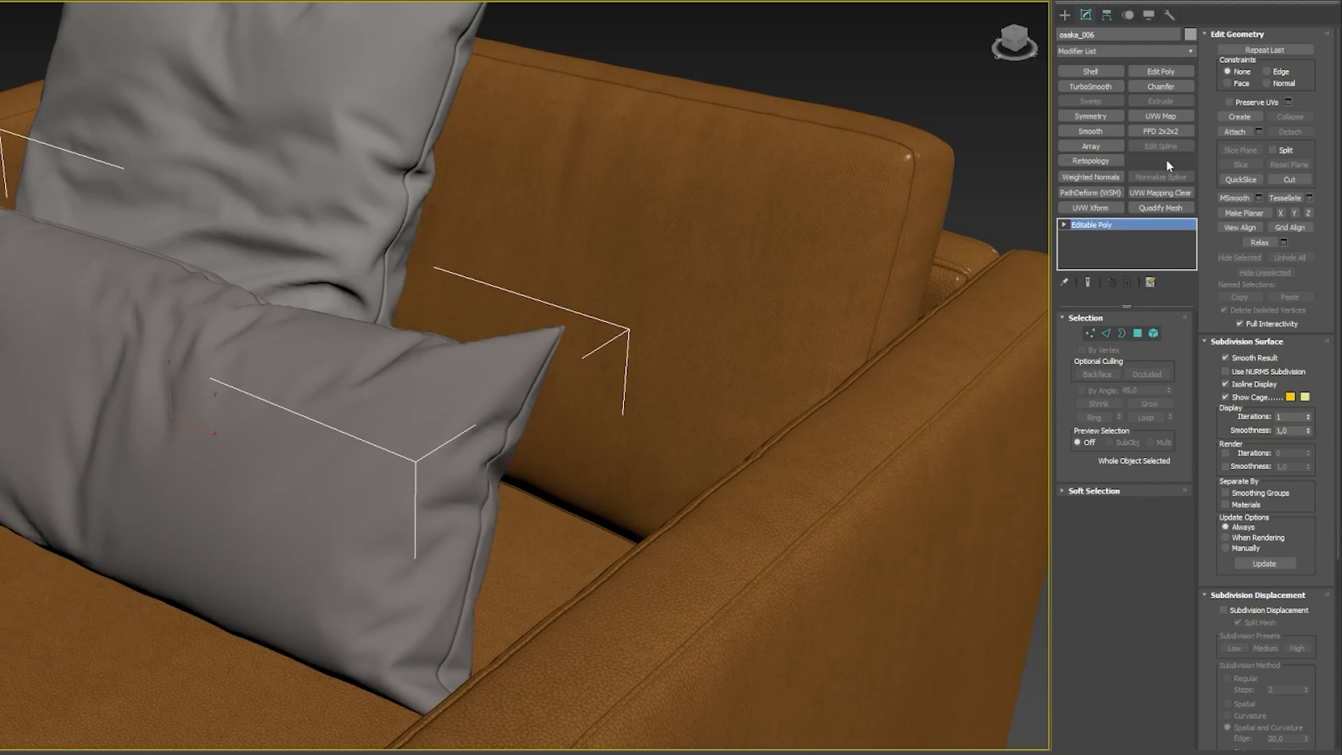
left_click(1165, 161)
Step: Turn on edged faces and convert the edge loop along the front pillow's side border into a peel seam
middle_click_drag(545, 362, 370, 380, "alt")
middle_click_drag(583, 374, 559, 388, "alt")
middle_click_drag(559, 388, 499, 439)
key("F4")
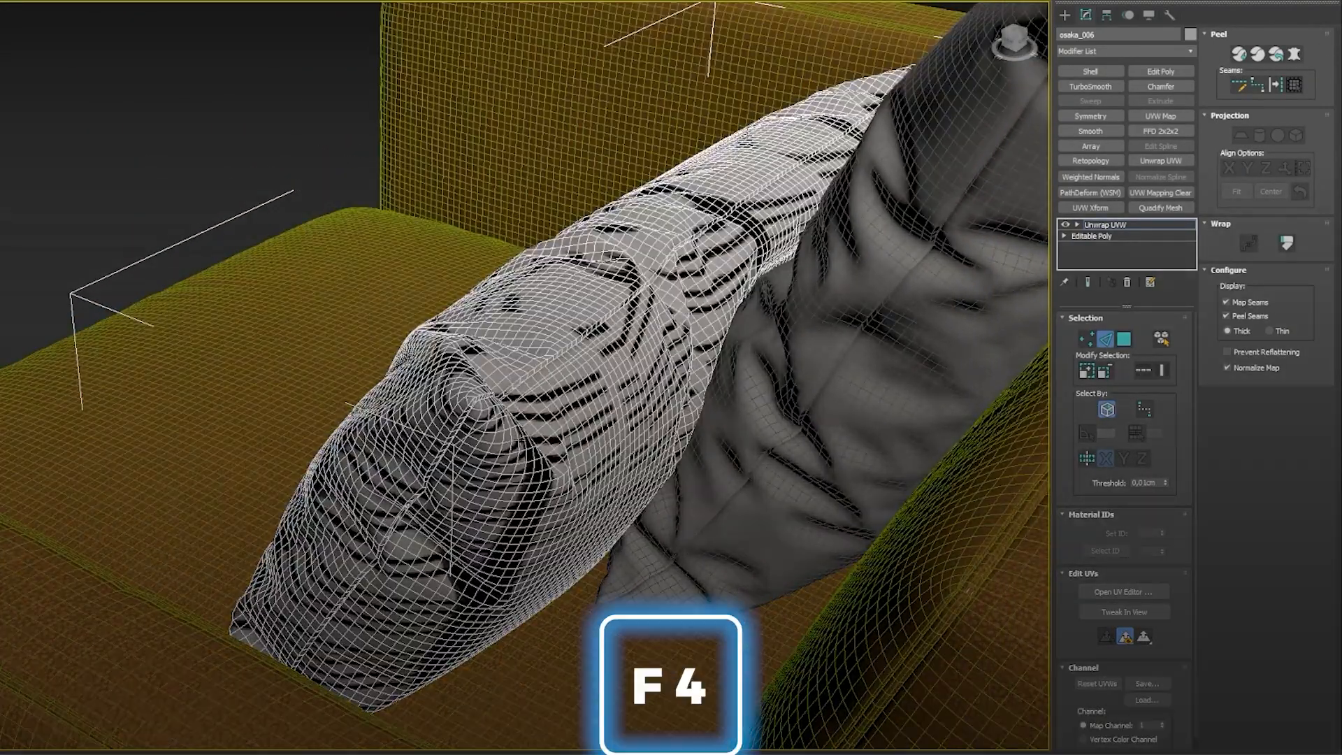
scroll(499, 438, "up", 10)
scroll(413, 482, "up", 5)
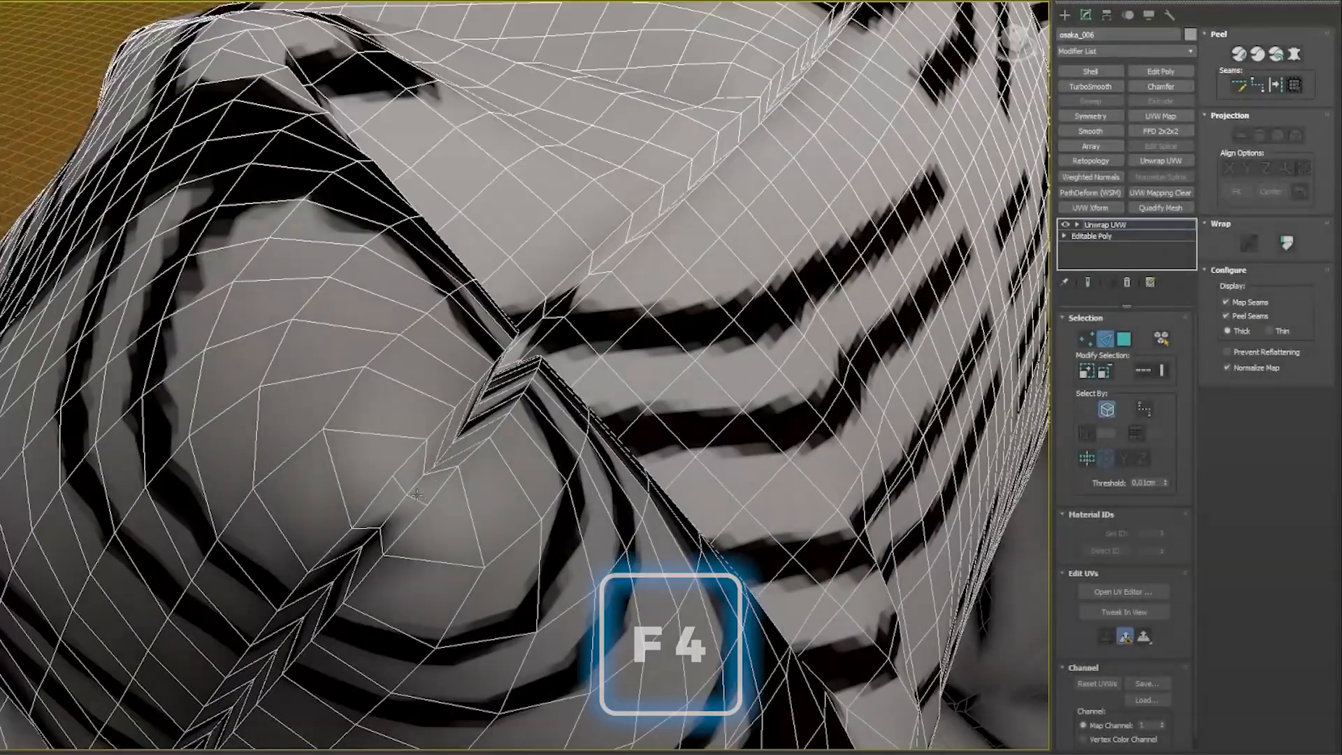
double_click(413, 483)
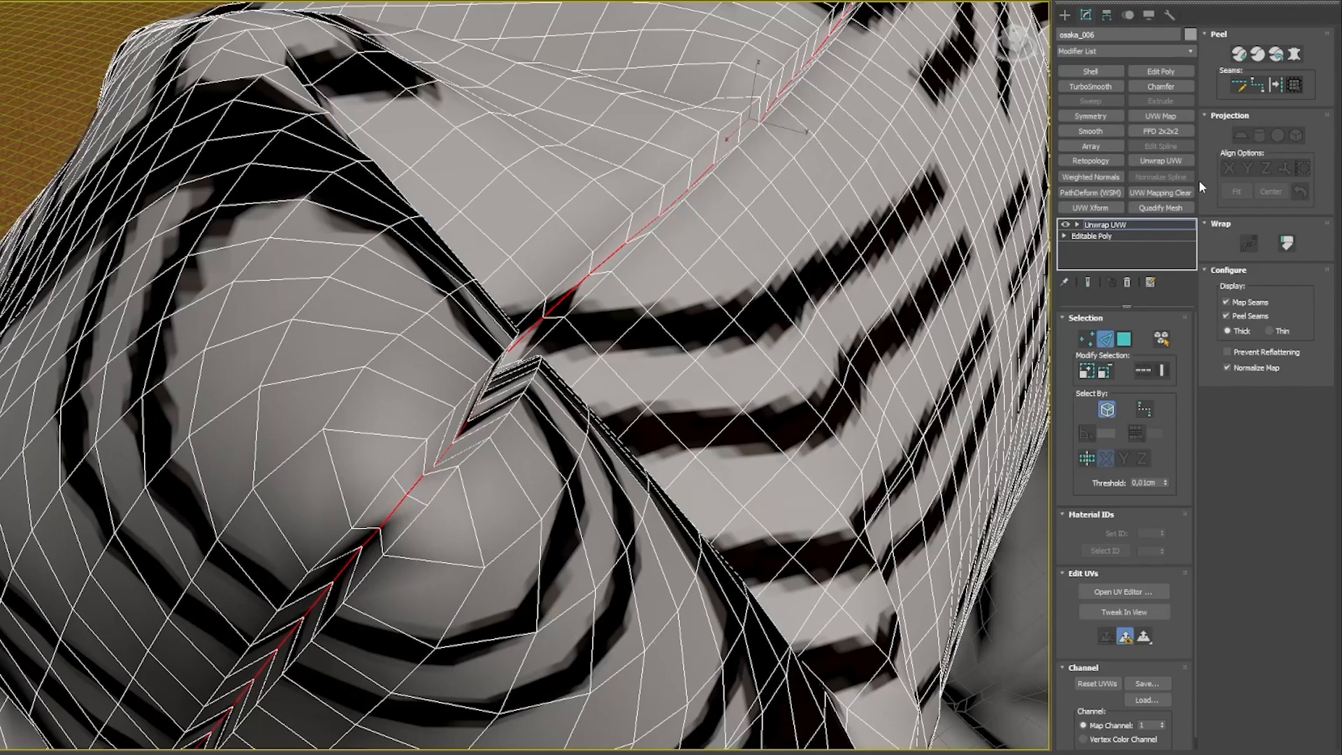
left_click(1275, 86)
key("shift+z")
key("shift+z")
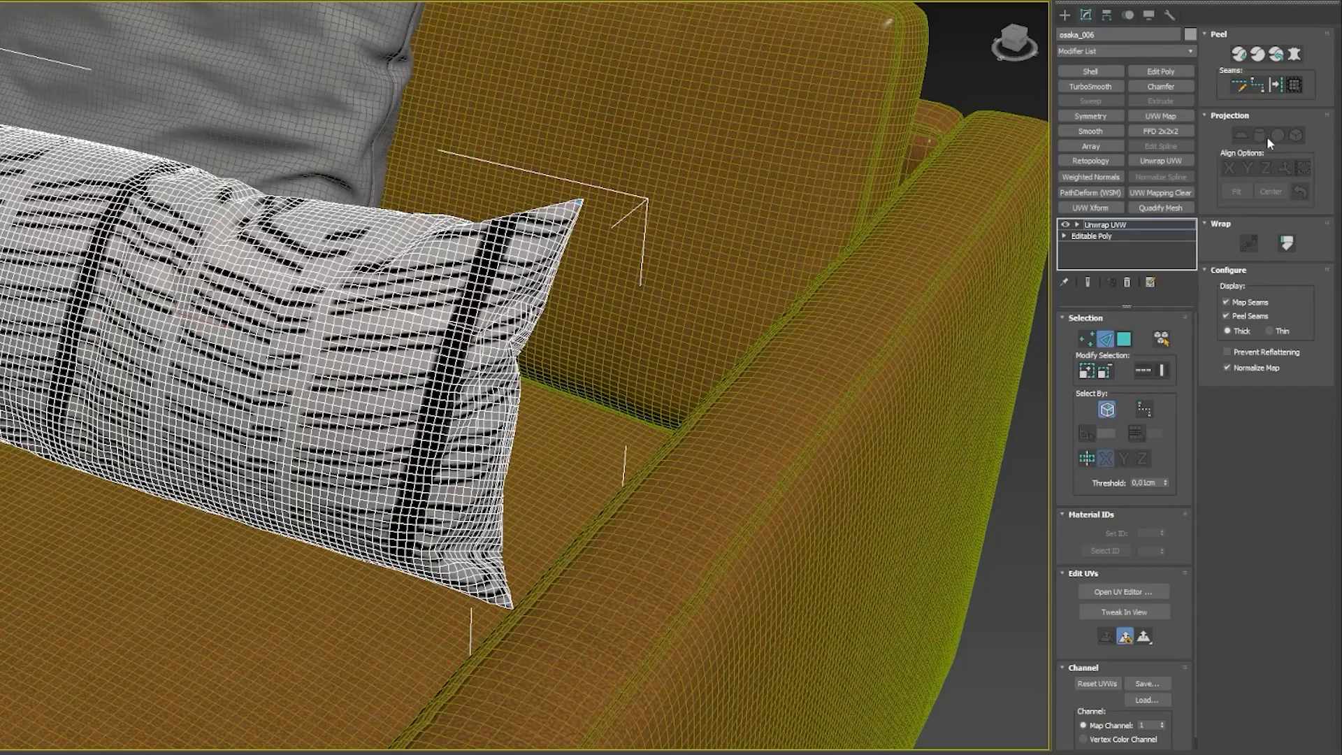
Step: Quick Peel the front pillow and rotate its tilted UV island about 51 degrees so it lies level
left_click(1239, 53)
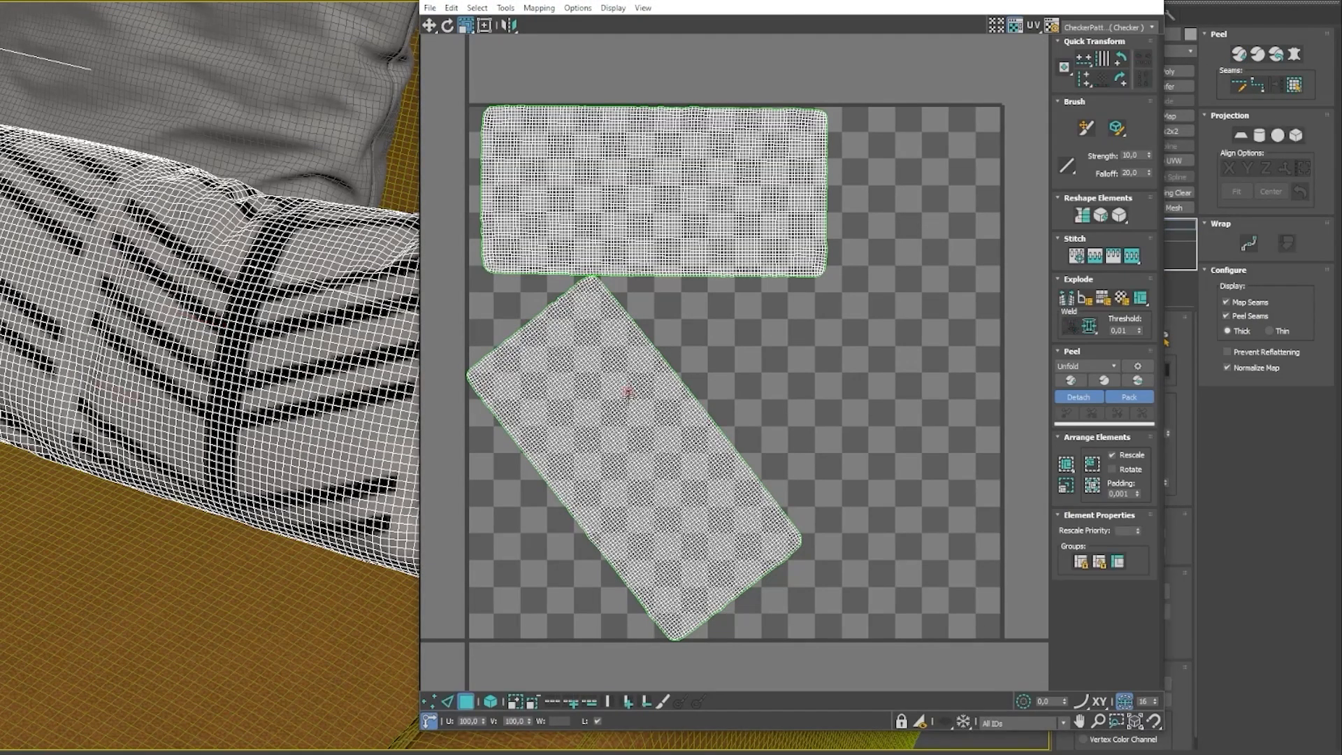
left_click(610, 404)
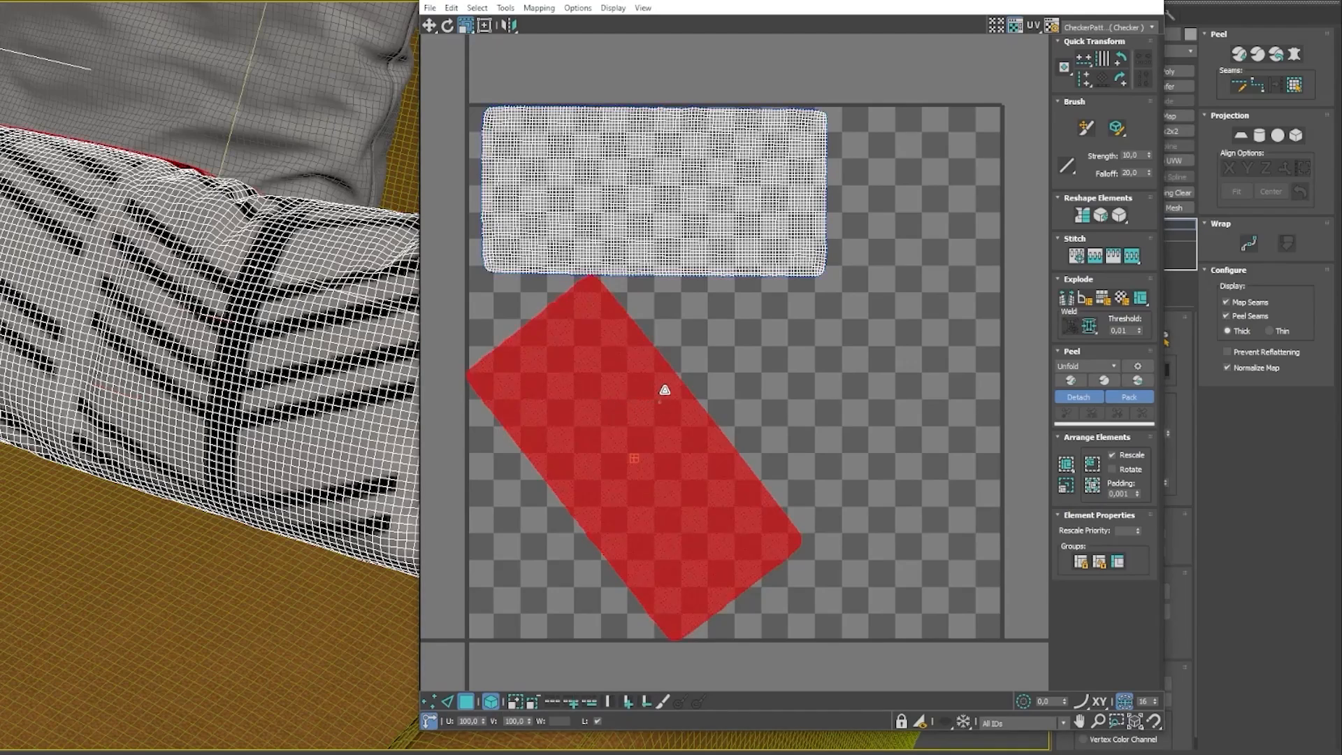
left_click(447, 25)
left_click_drag(743, 473, 743, 367)
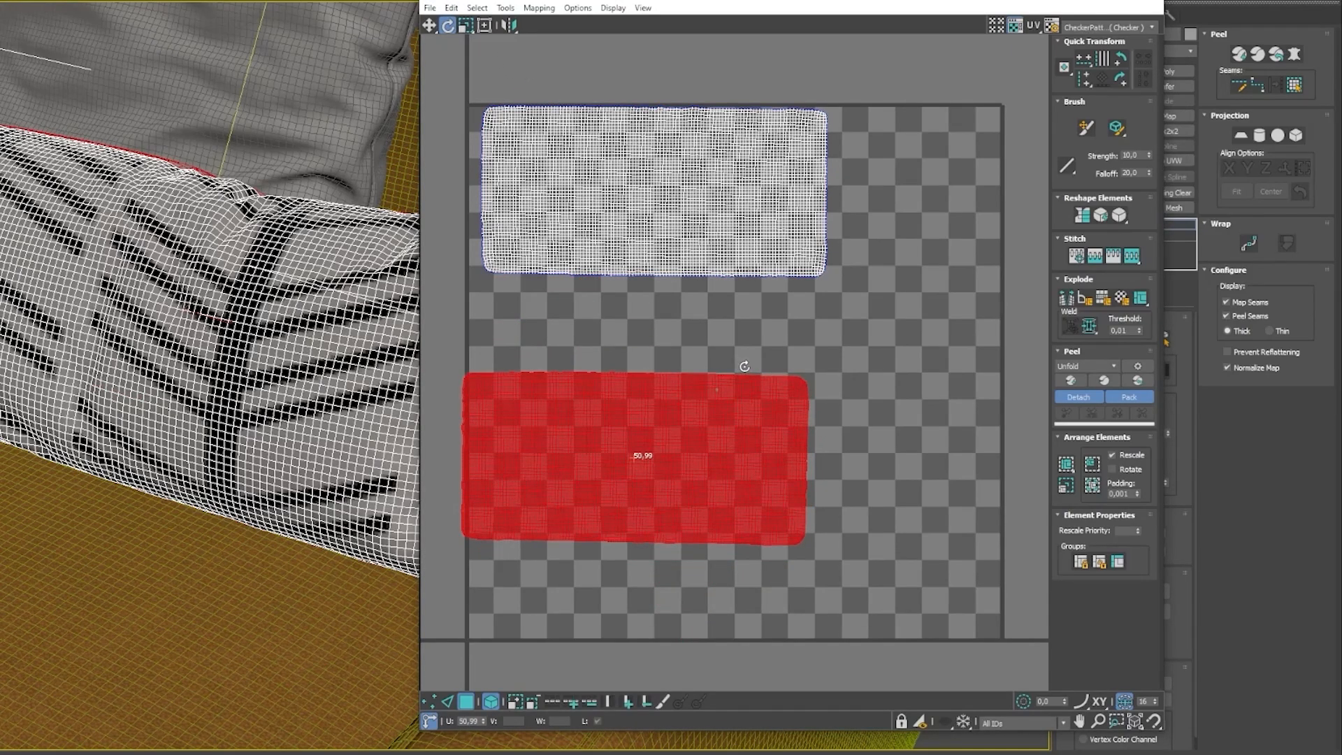
left_click(796, 260)
left_click_drag(778, 404, 778, 400)
left_click(720, 320)
left_click(471, 10)
Step: Select both UV islands of the front pillow and rotate them together by 90 degrees so they stand upright
left_click(464, 27)
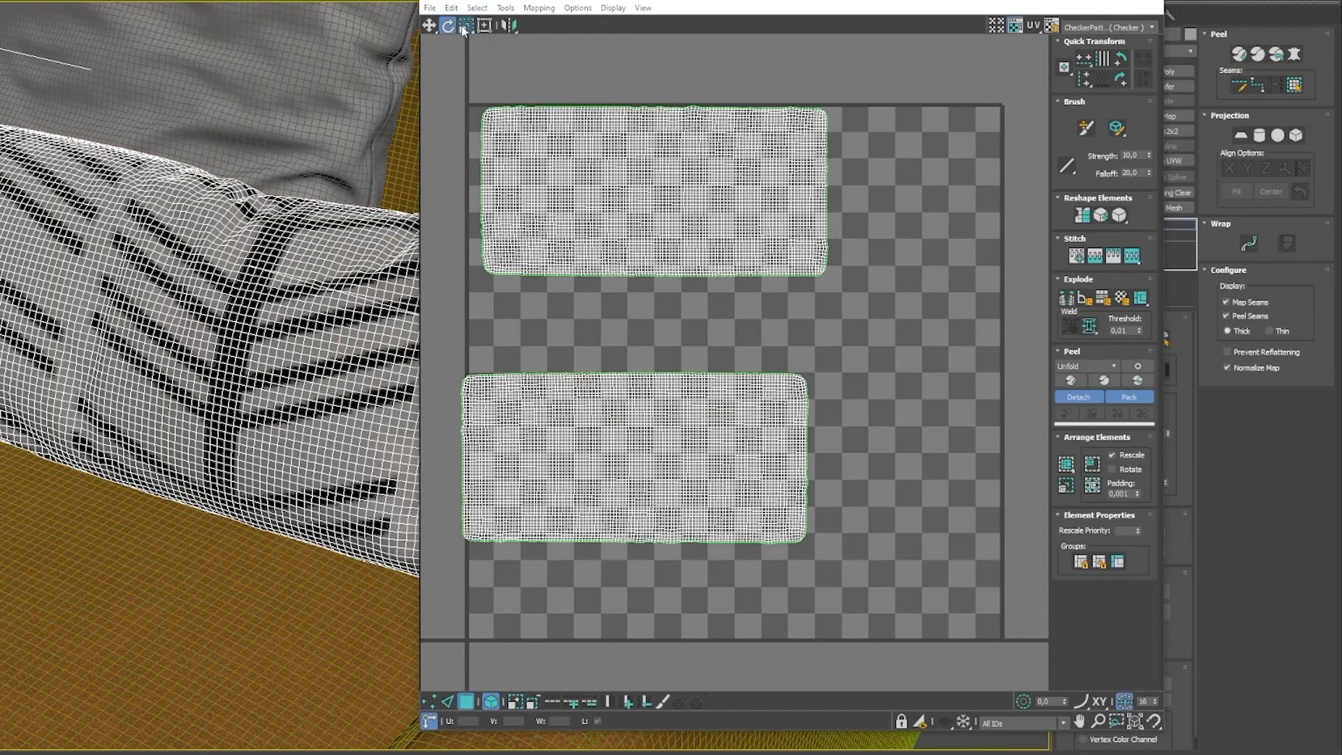
scroll(622, 142, "down", 5)
left_click_drag(548, 89, 852, 433)
scroll(140, 335, "down", 5)
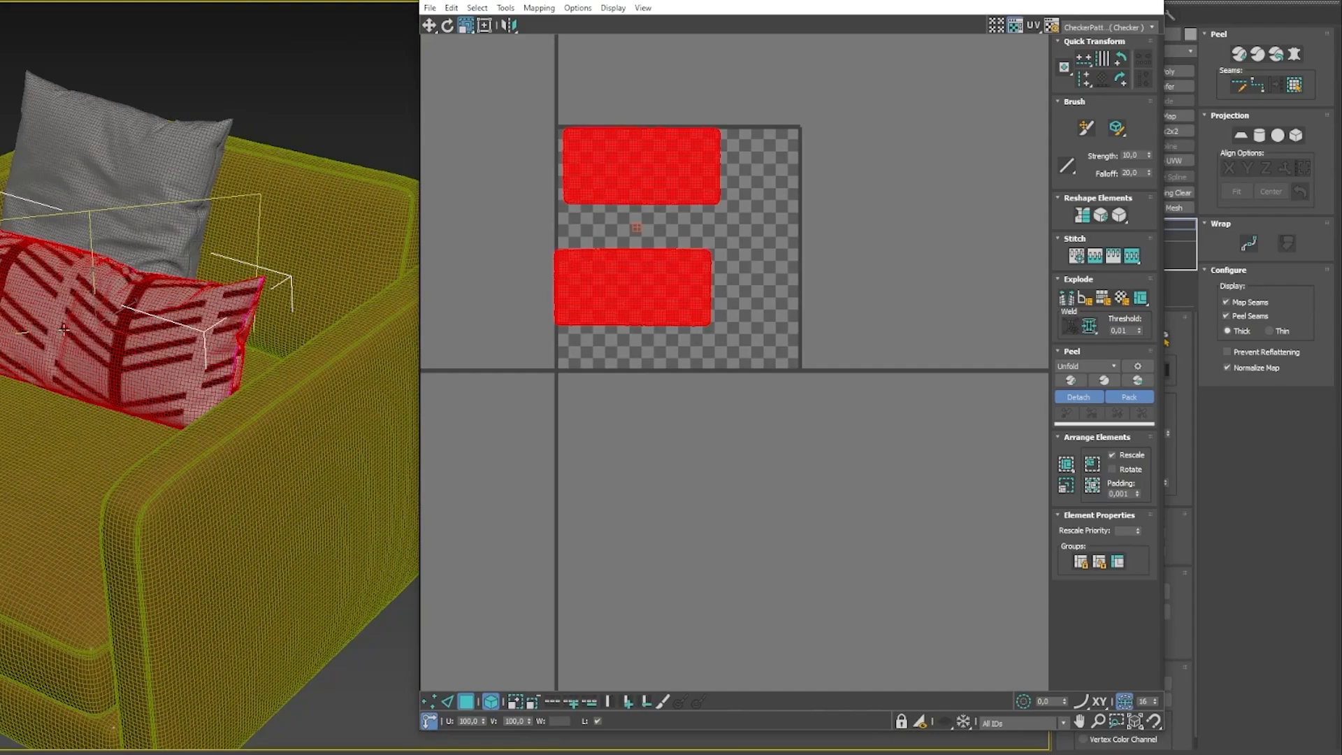
scroll(98, 336, "up", 4)
middle_click_drag(98, 336, 201, 348, "alt")
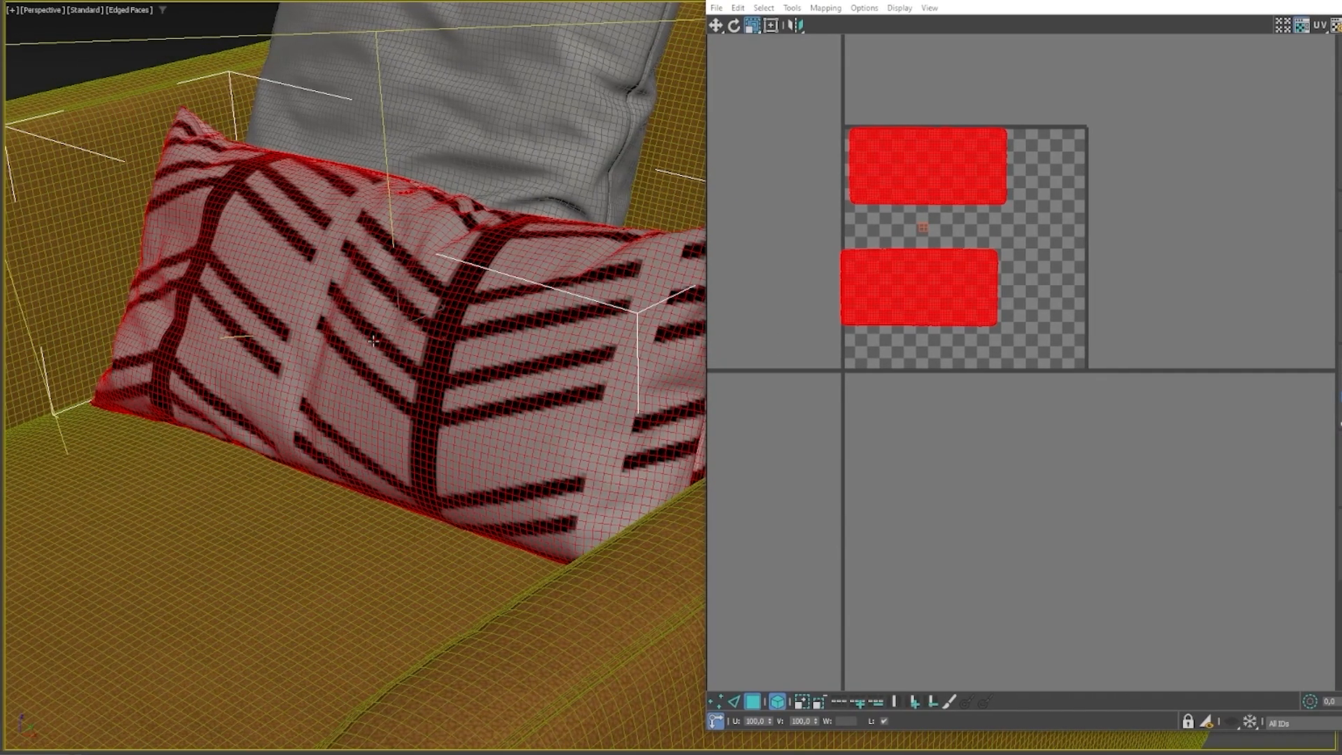
scroll(890, 156, "up", 1)
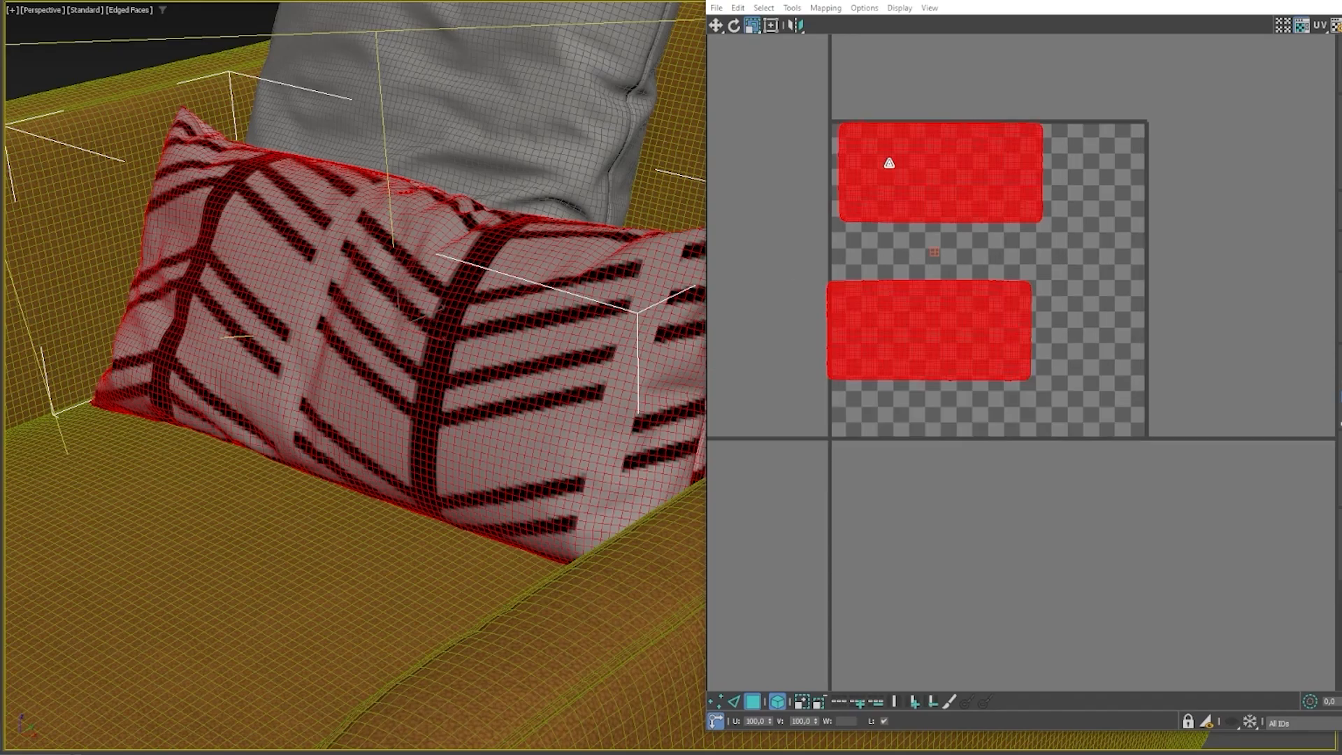
left_click(916, 241)
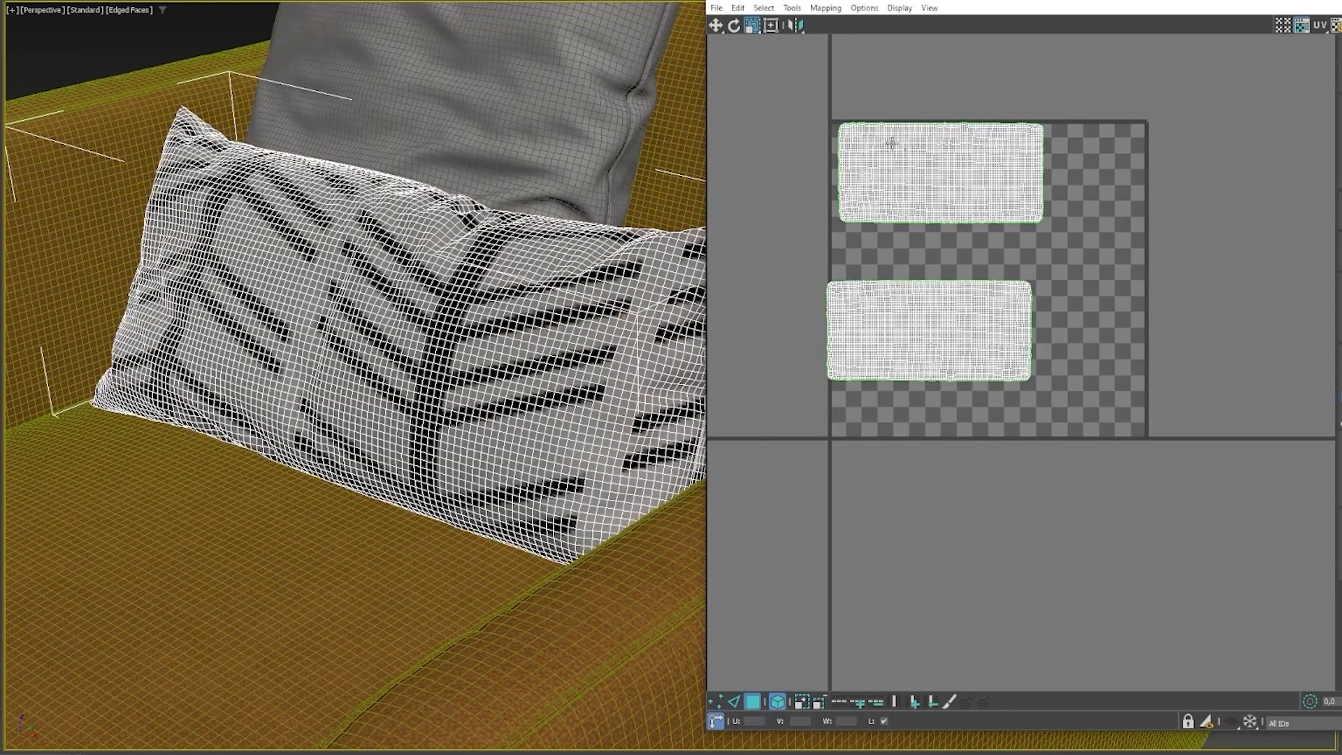
left_click_drag(829, 90, 1109, 440)
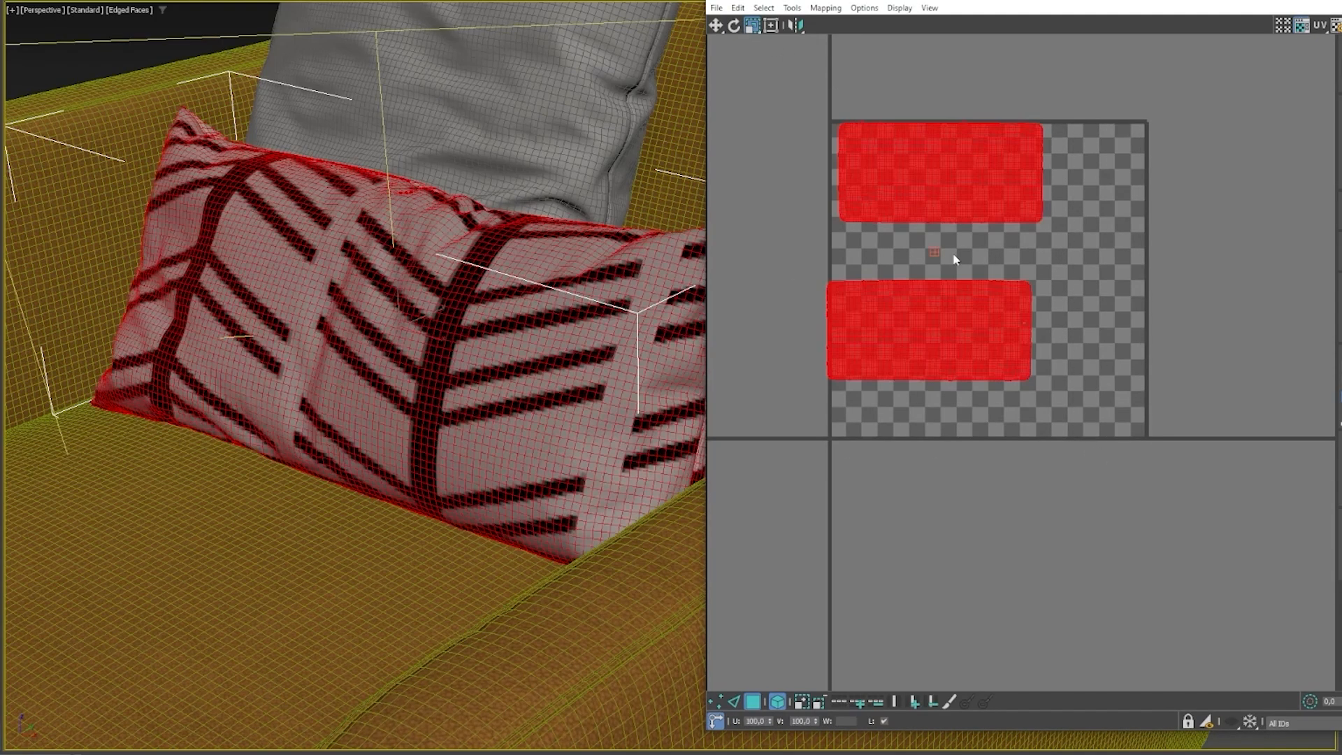
left_click(734, 25)
left_click_drag(974, 150, 1041, 295)
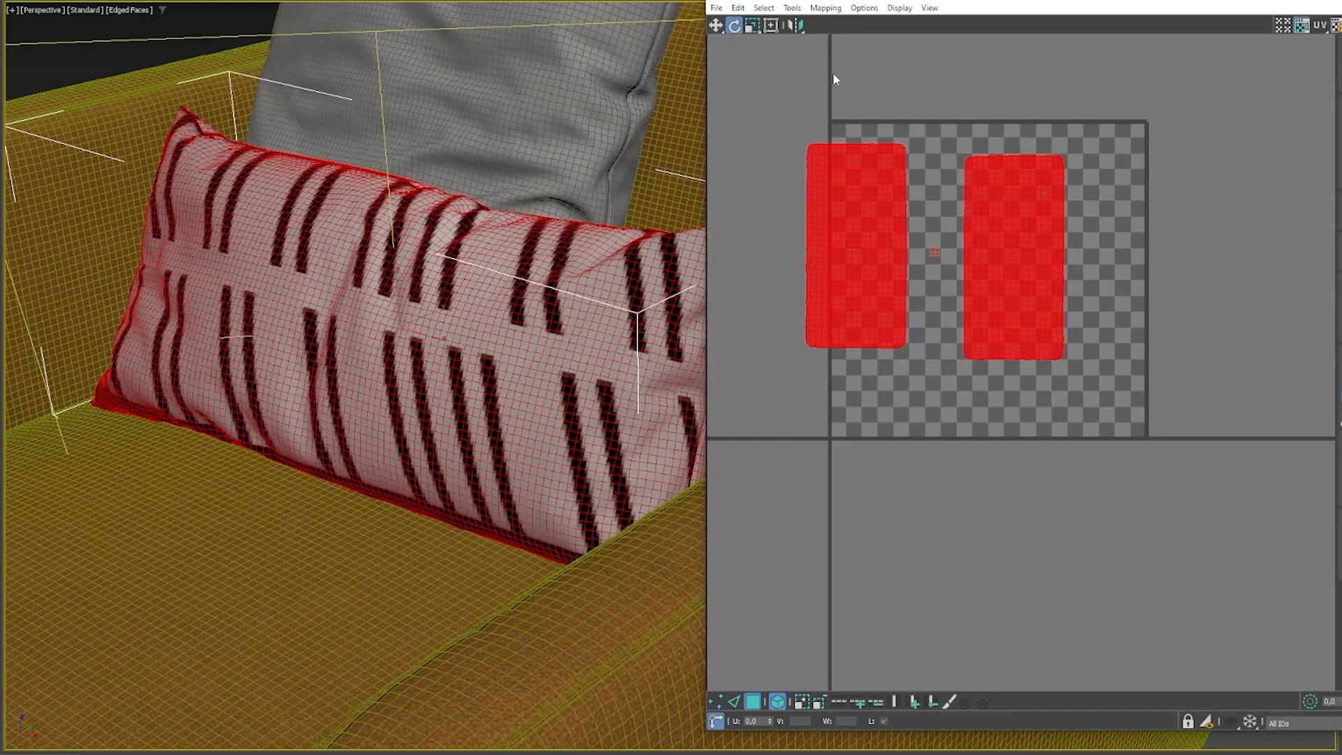
Step: Scale both front pillow islands up together for a finer stripe pattern, close the UV editor and deselect the pillow
key("r")
left_click_drag(895, 335, 889, 222)
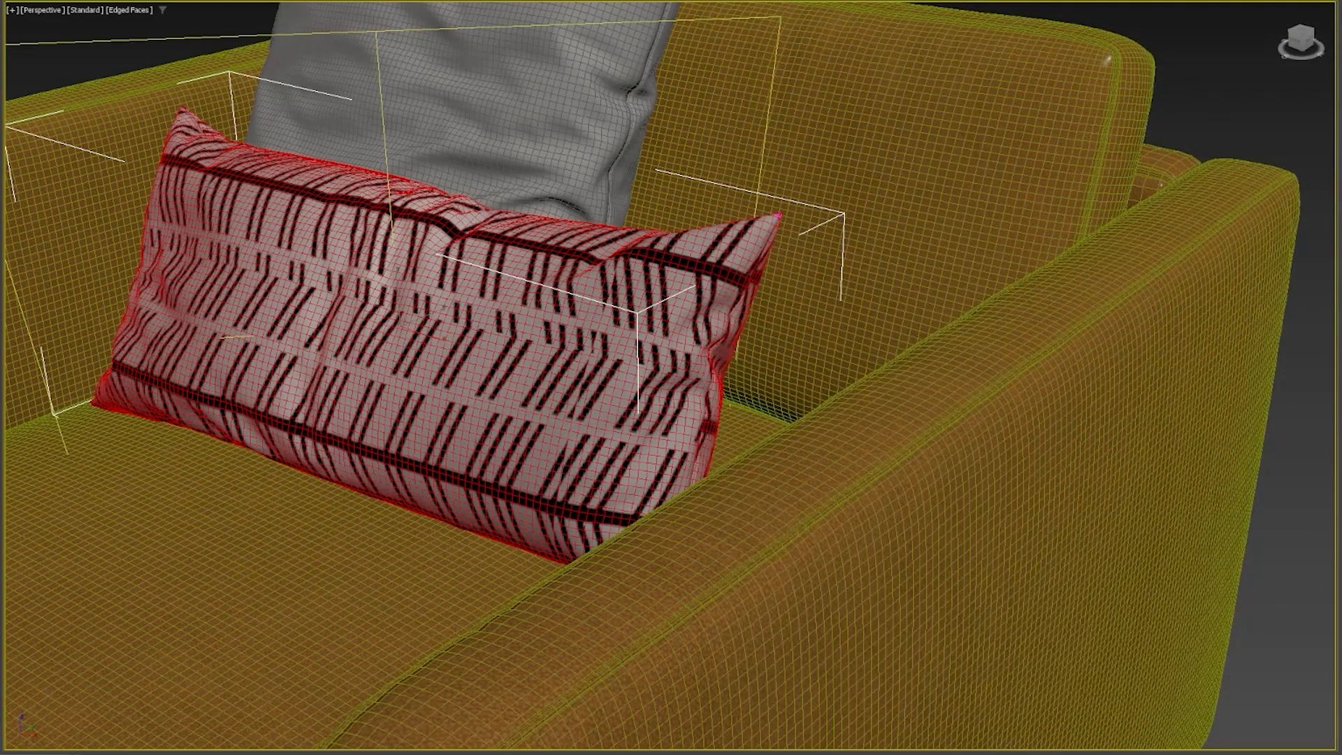
scroll(618, 424, "down", 7)
scroll(595, 224, "up", 3)
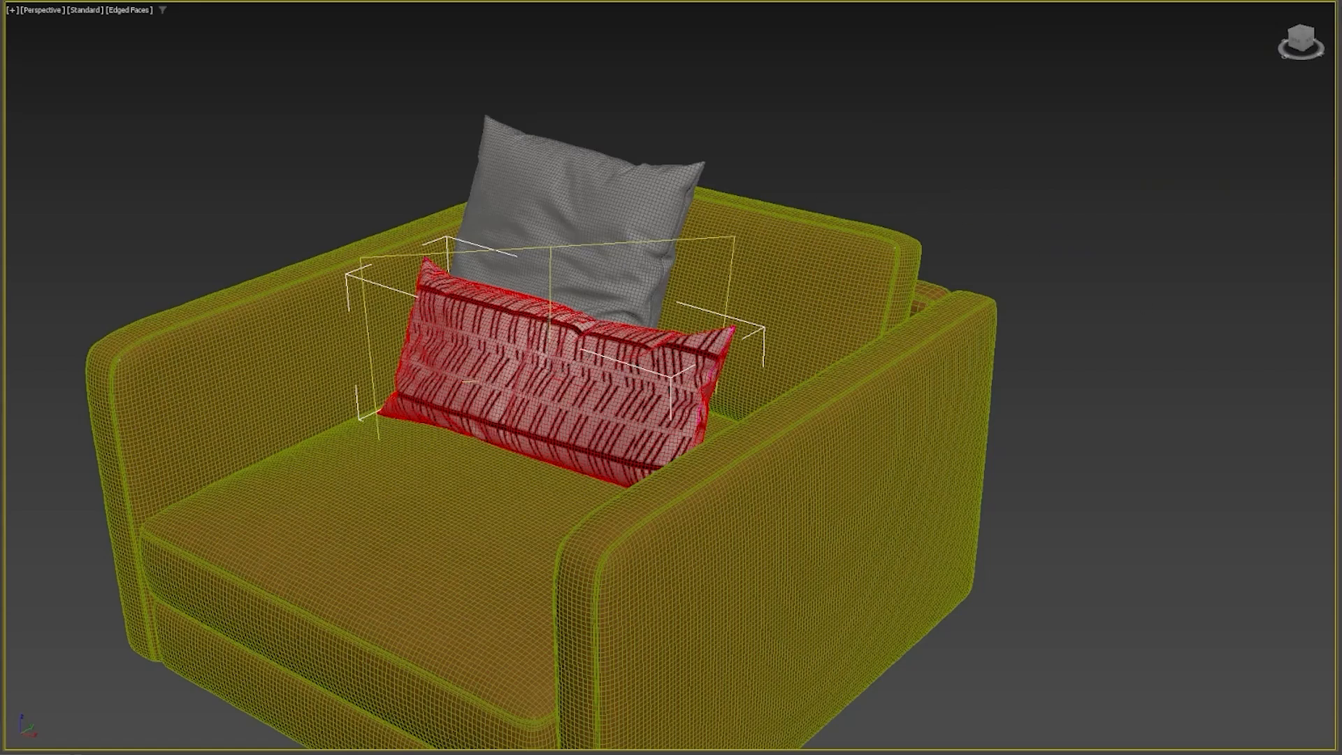
key("3")
left_click(1132, 335)
Step: Select the square pillow against the backrest, add an Unwrap UVW modifier and enter edge selection
scroll(587, 230, "up", 5)
middle_click_drag(622, 174, 581, 166, "alt")
middle_click_drag(664, 201, 514, 226)
left_click(514, 226)
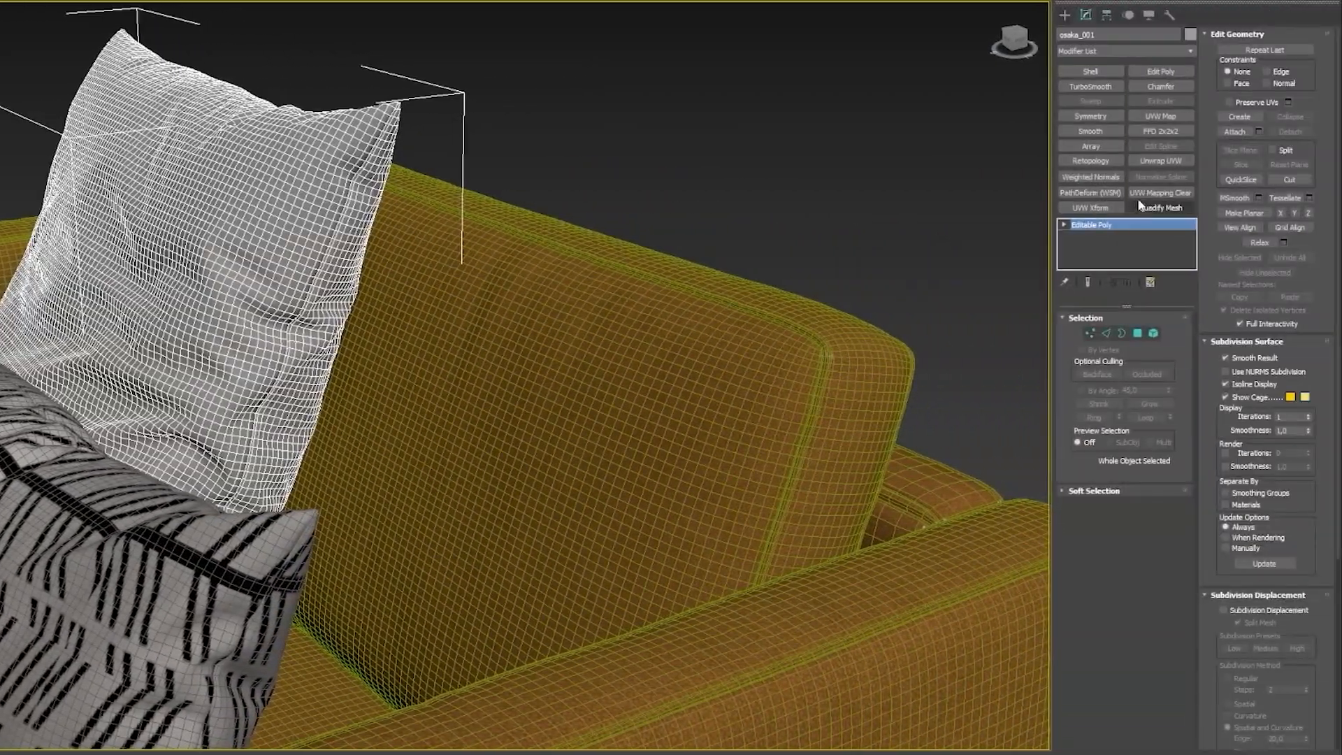
left_click(1171, 161)
left_click(1112, 336)
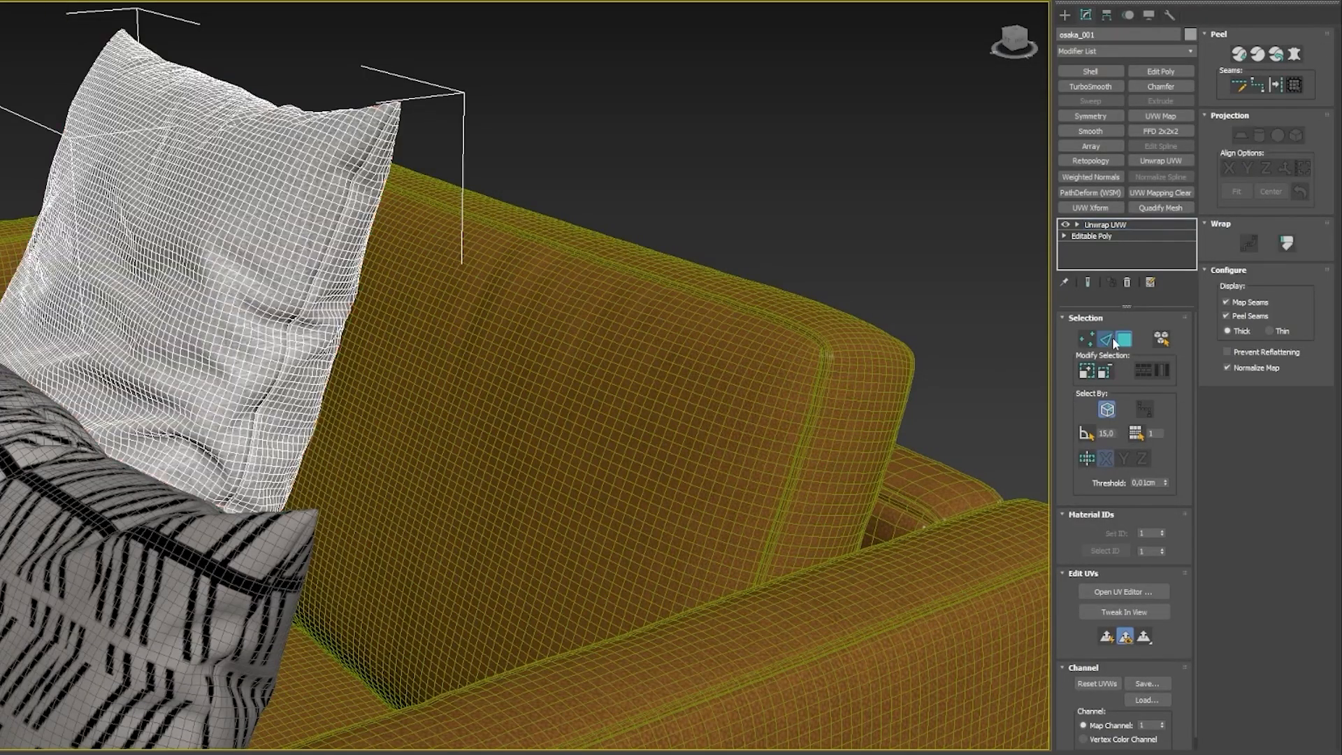
Step: Select the edge loop along the square pillow's border and convert it into a peel seam
scroll(646, 152, "up", 4)
middle_click_drag(650, 160, 541, 218, "alt")
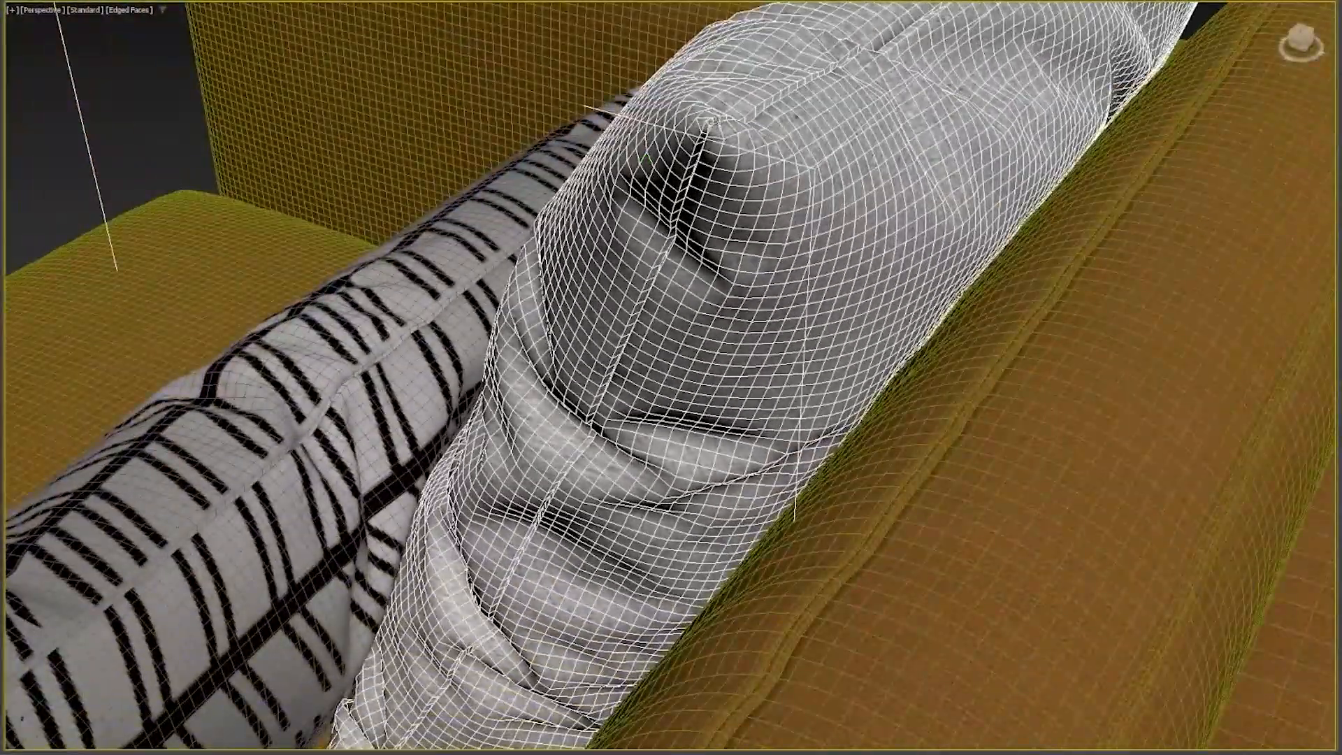
scroll(731, 129, "up", 5)
middle_click_drag(731, 128, 724, 130, "alt")
scroll(683, 138, "down", 2)
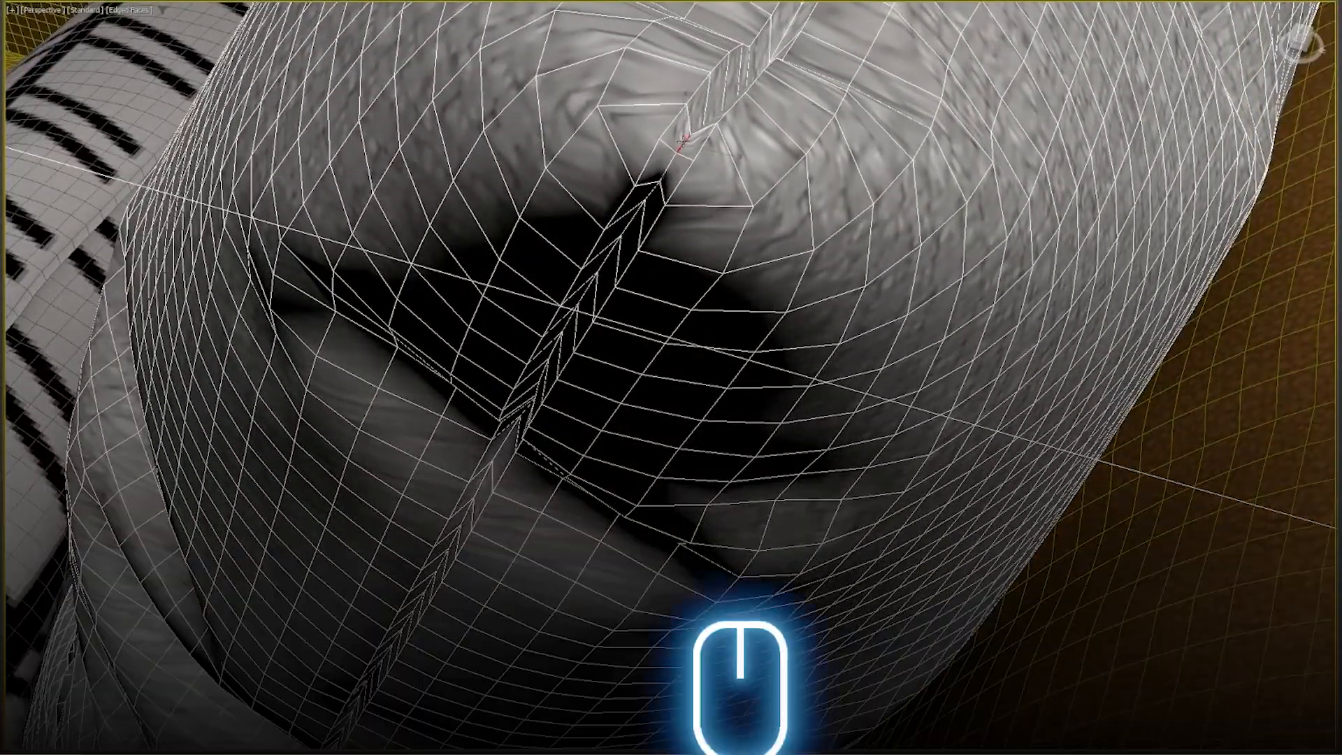
left_click(657, 144)
scroll(548, 212, "down", 4)
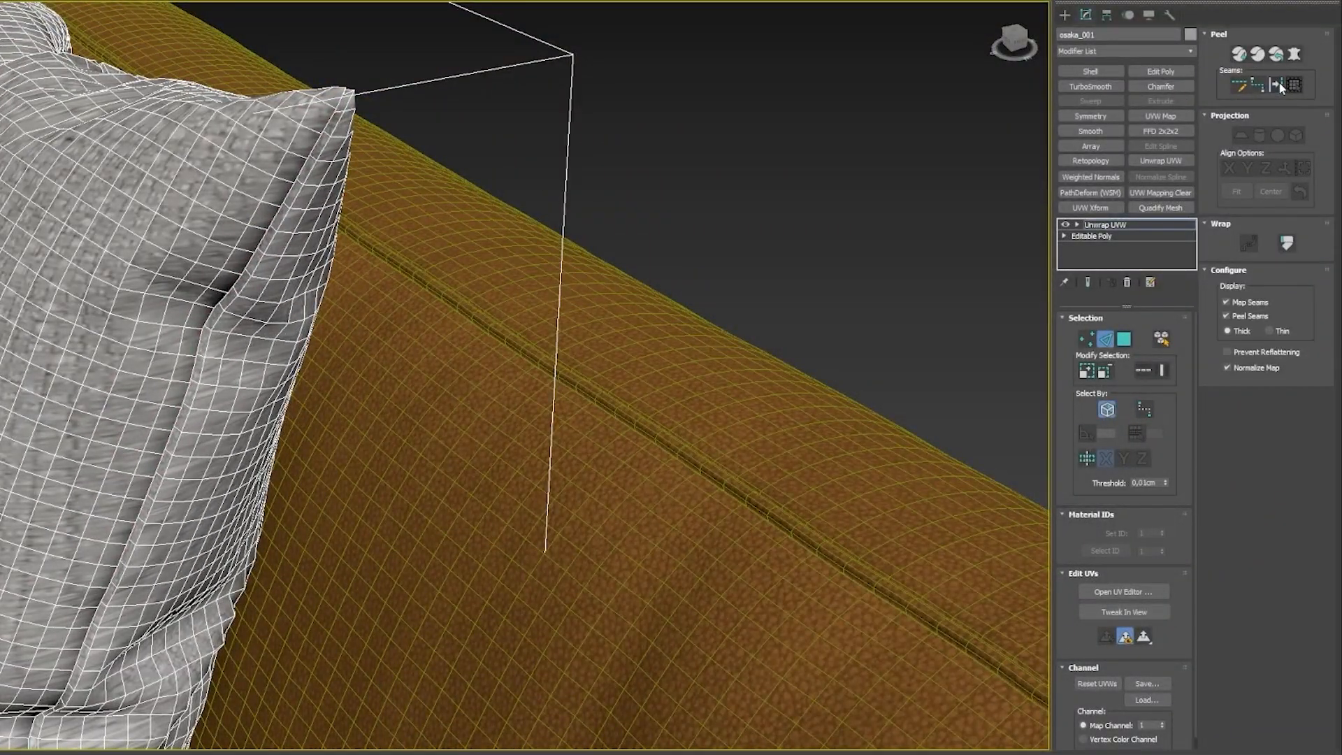
middle_click_drag(138, 252, 253, 234, "alt")
scroll(279, 169, "down", 4)
scroll(254, 234, "down", 4)
middle_click_drag(123, 277, 241, 285, "alt")
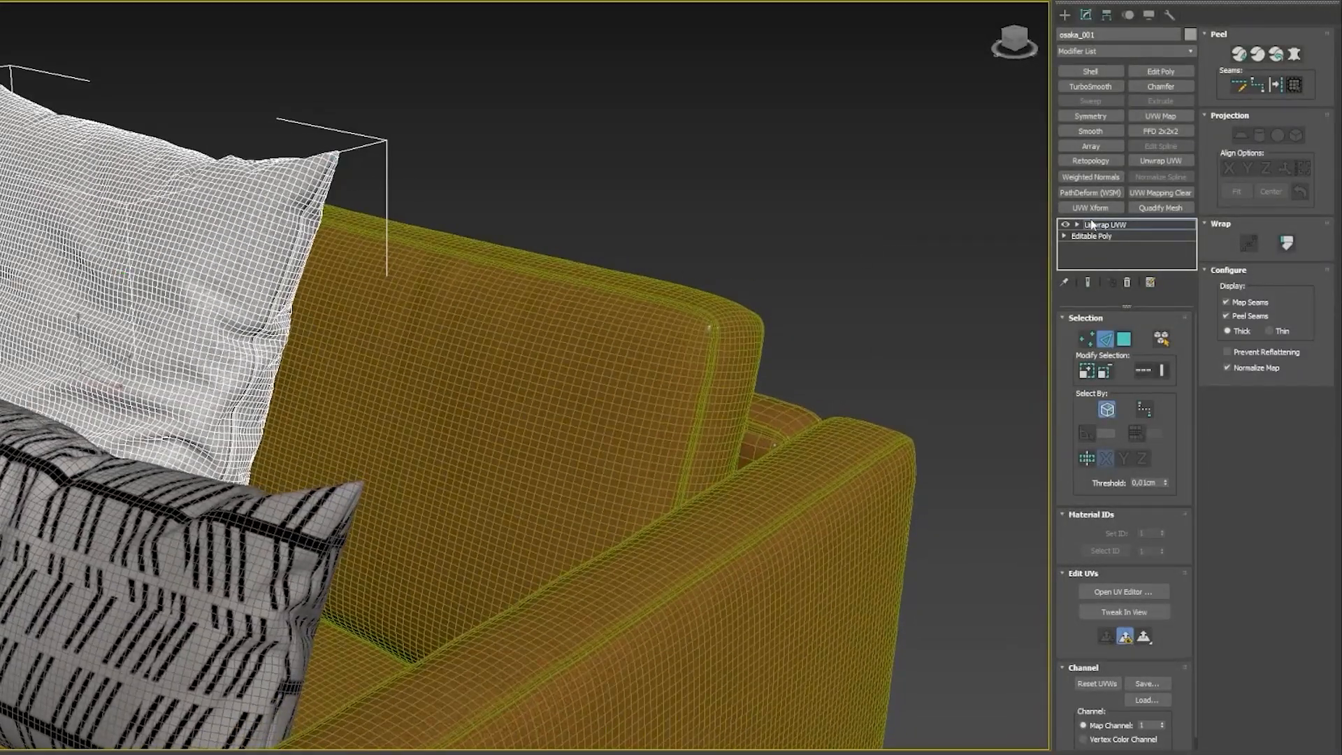
Step: Quick Peel the square pillow and switch its UV islands to polygon selection by element
left_click(1238, 53)
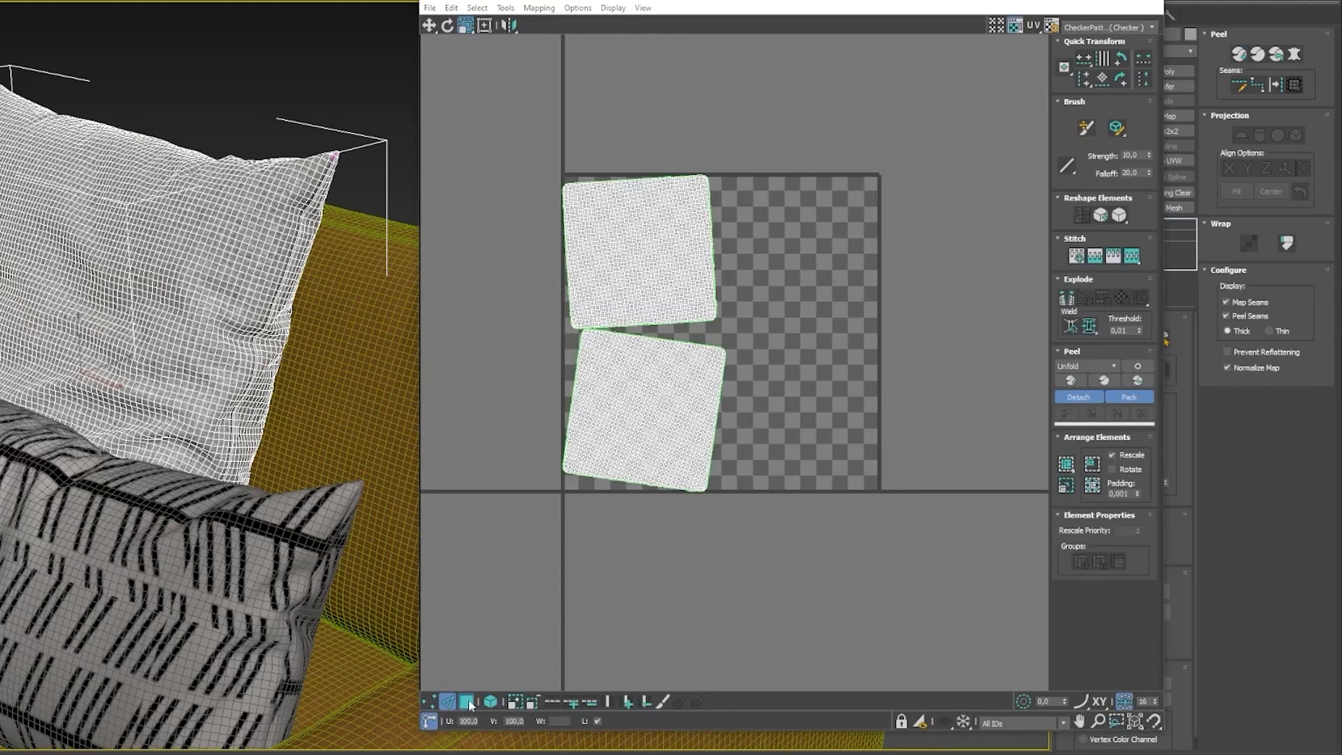
left_click(467, 701)
left_click(491, 701)
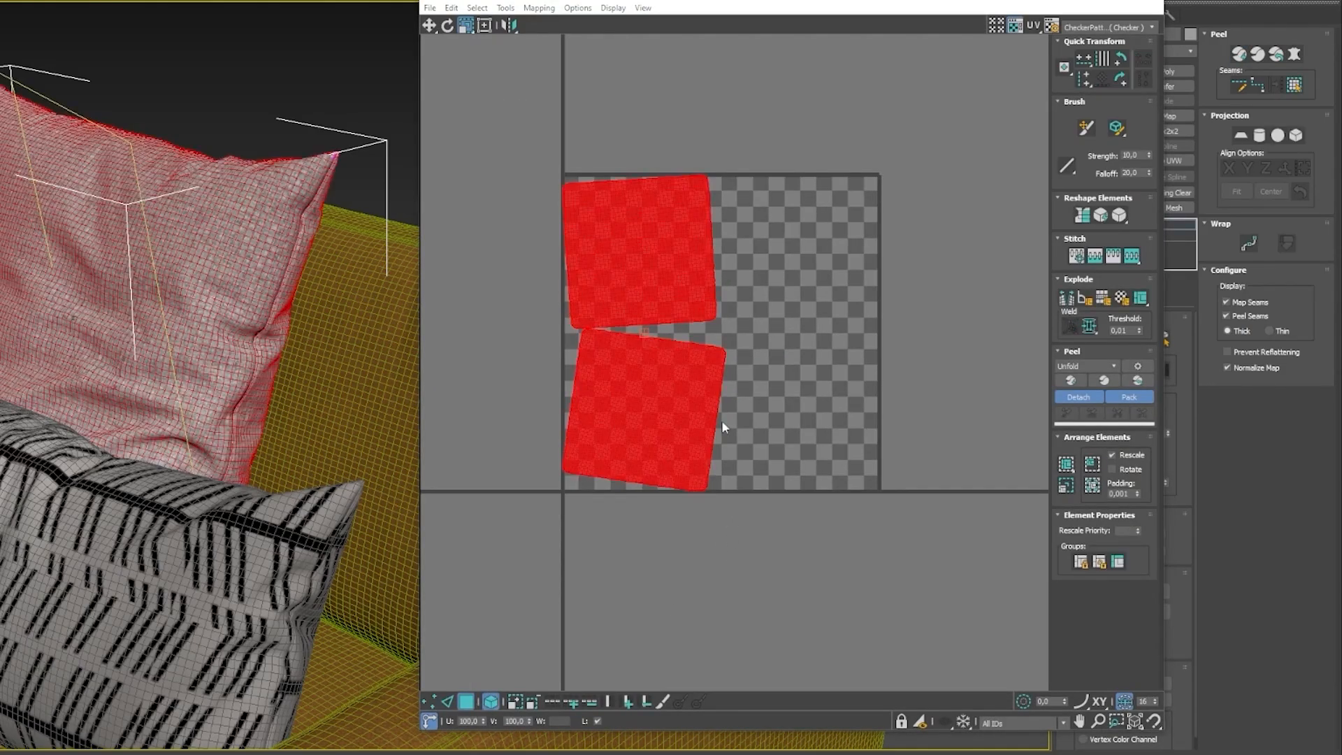
scroll(635, 380, "up", 3)
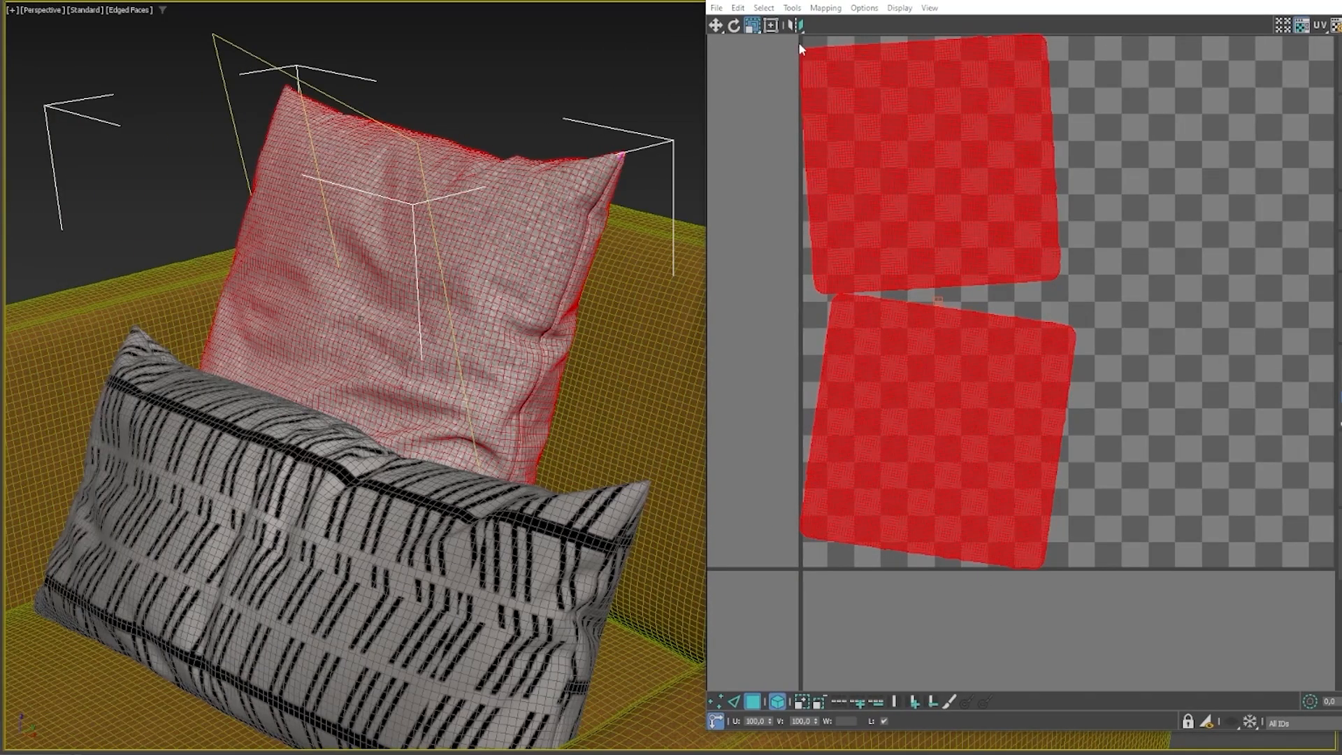
Step: Rotate each of the square pillow's two UV islands slightly until their edges are straight in the UV space
left_click(733, 25)
left_click(1078, 129)
left_click(988, 87)
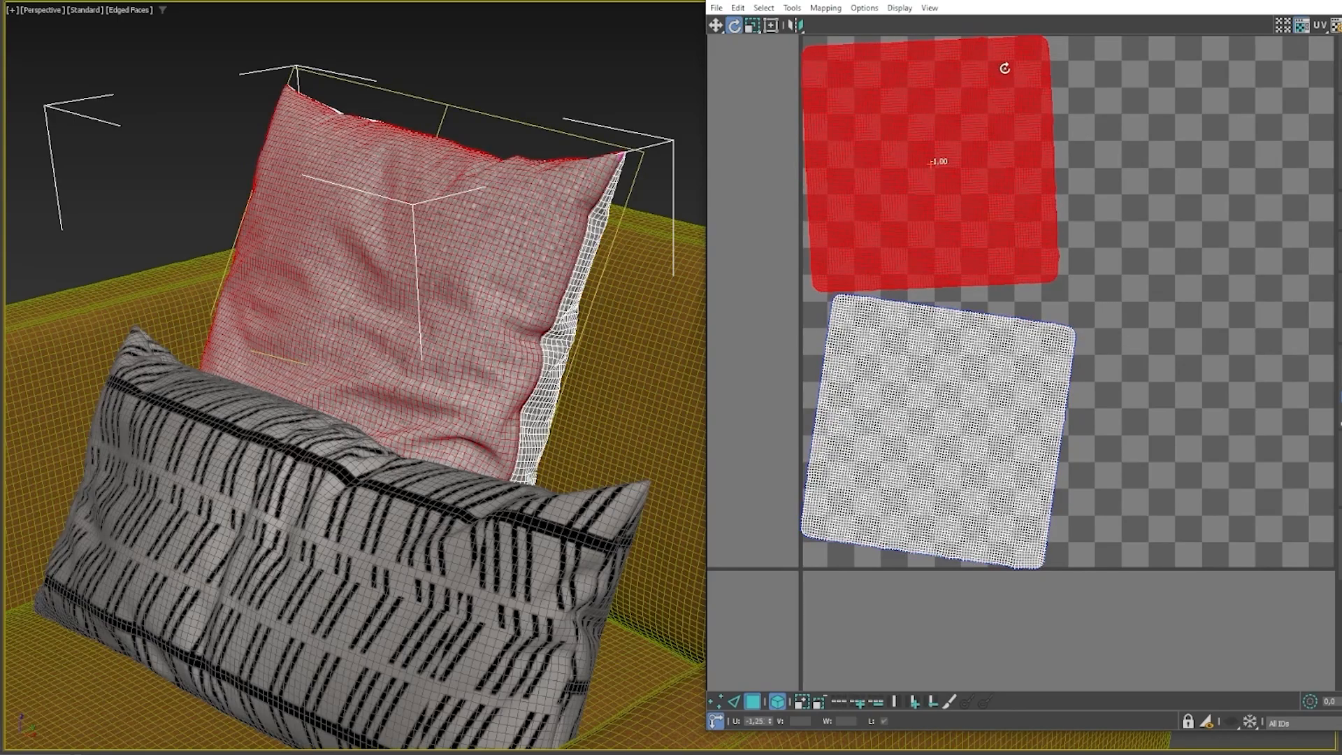
left_click_drag(1004, 68, 1006, 66)
left_click(1050, 348)
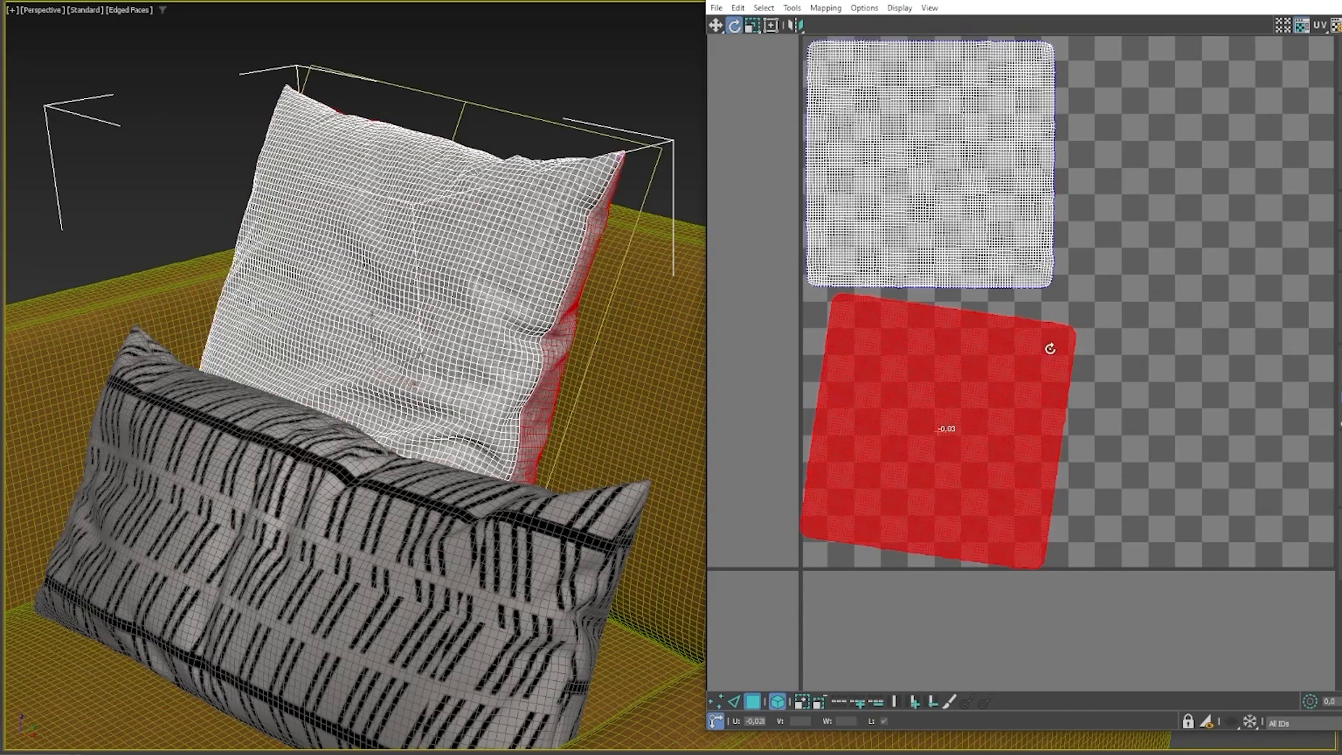
left_click_drag(1049, 348, 1040, 329)
left_click(1139, 342)
Step: Scale both square pillow islands up together to more than twice their size for a finer fabric weave
scroll(459, 359, "up", 8)
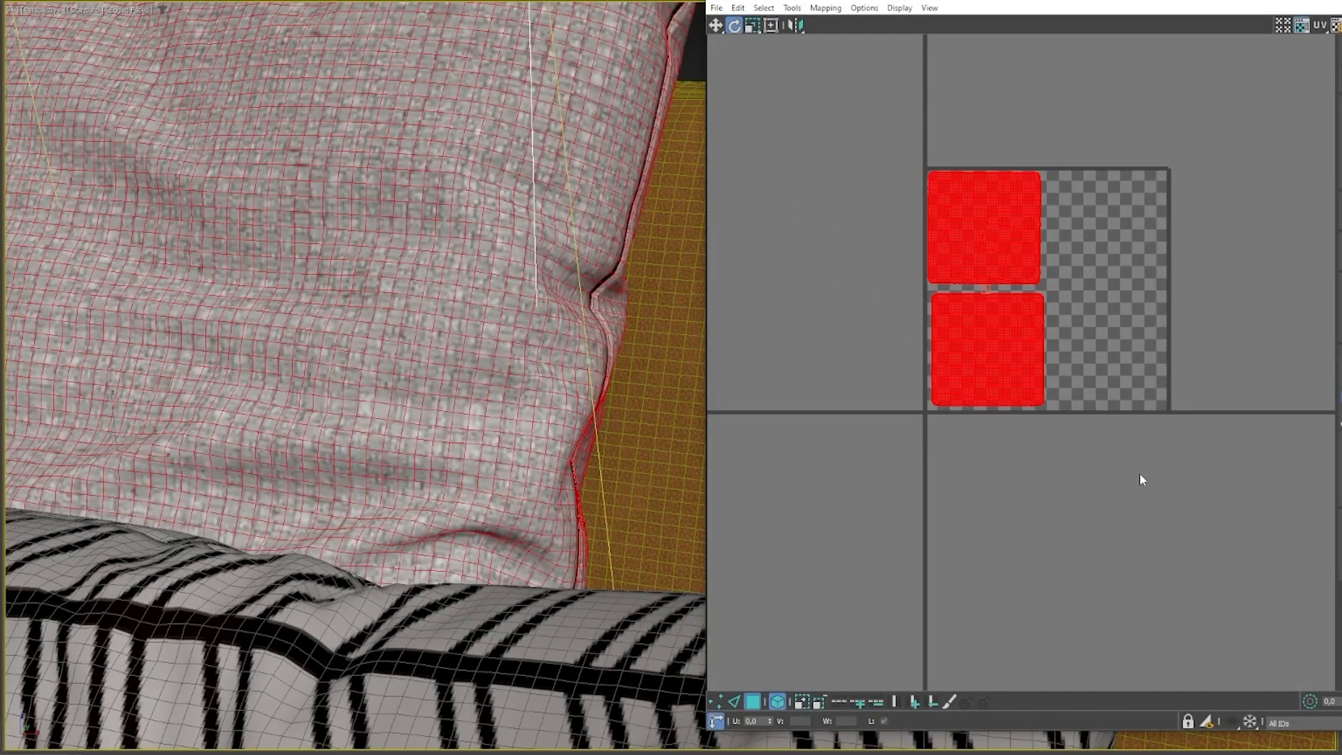
left_click(751, 25)
scroll(515, 291, "down", 5)
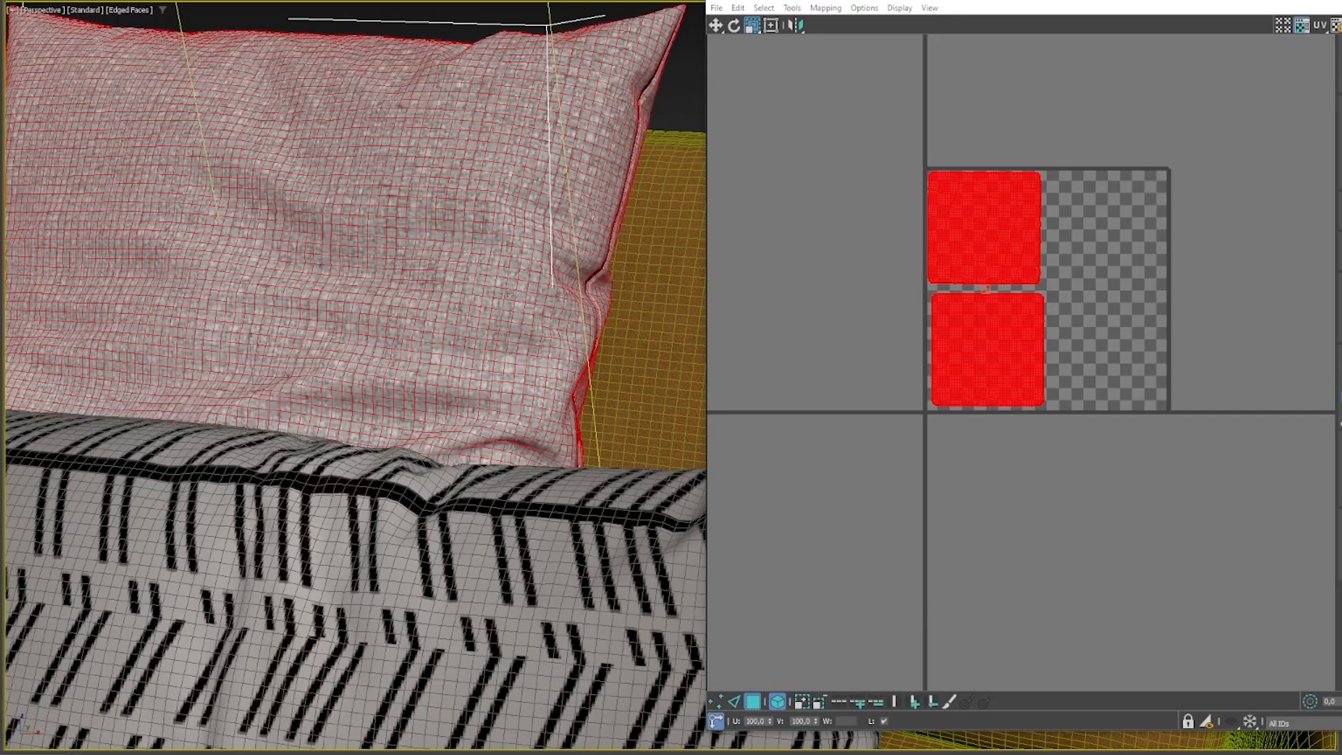
scroll(515, 290, "up", 8)
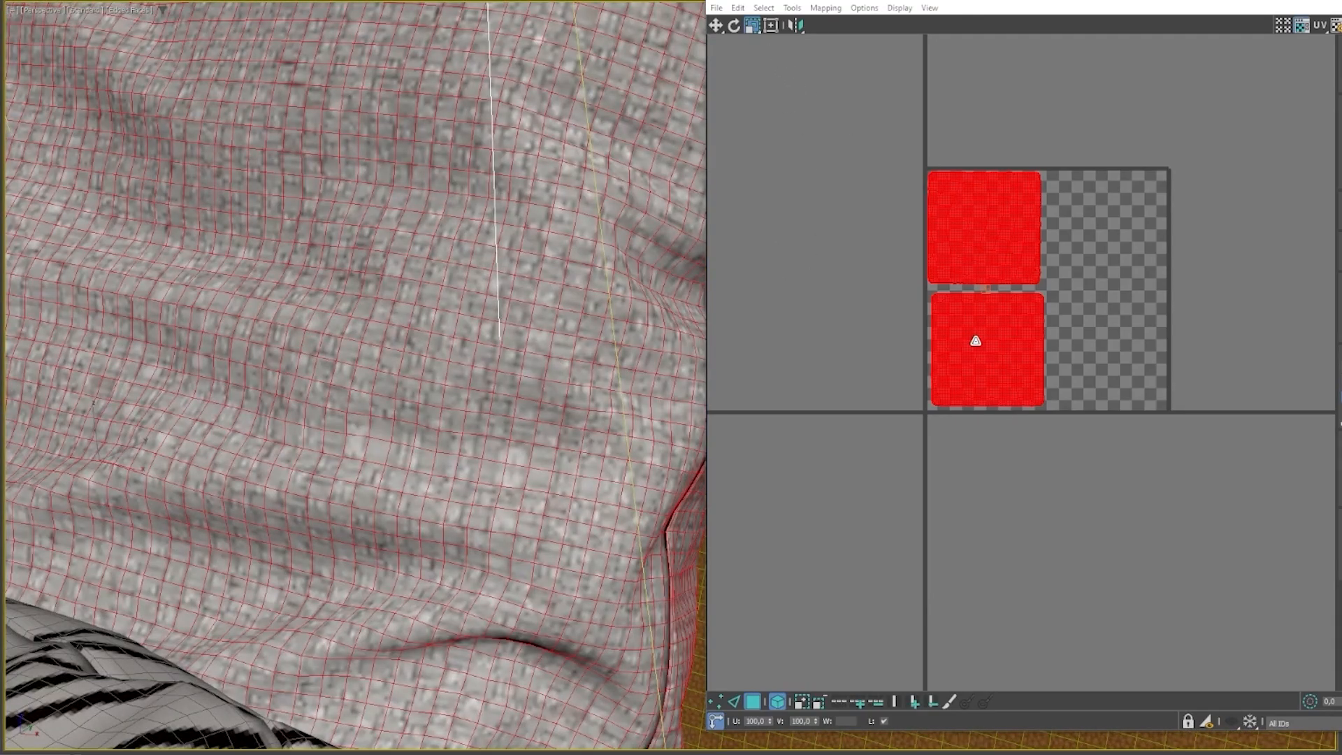
left_click_drag(975, 340, 989, 269)
scroll(541, 309, "down", 5)
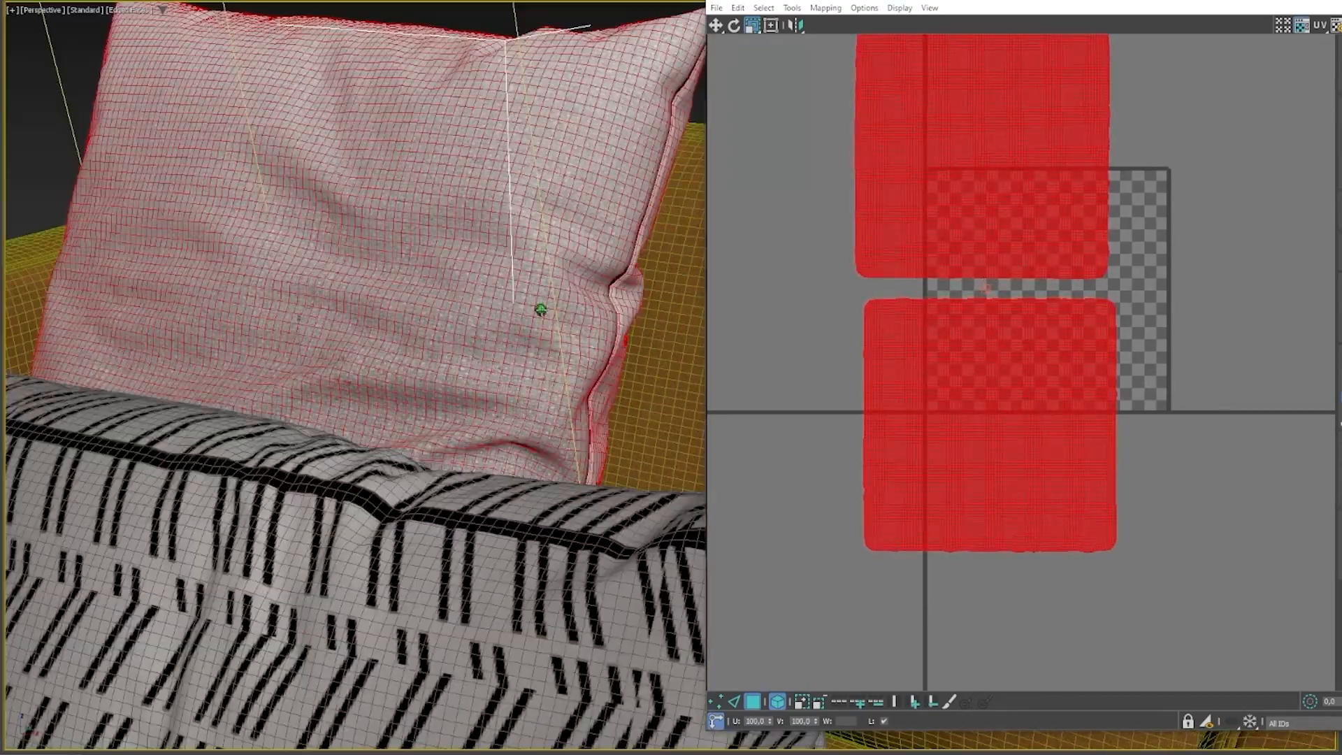
middle_click_drag(541, 309, 563, 298, "alt")
left_click_drag(943, 358, 953, 357)
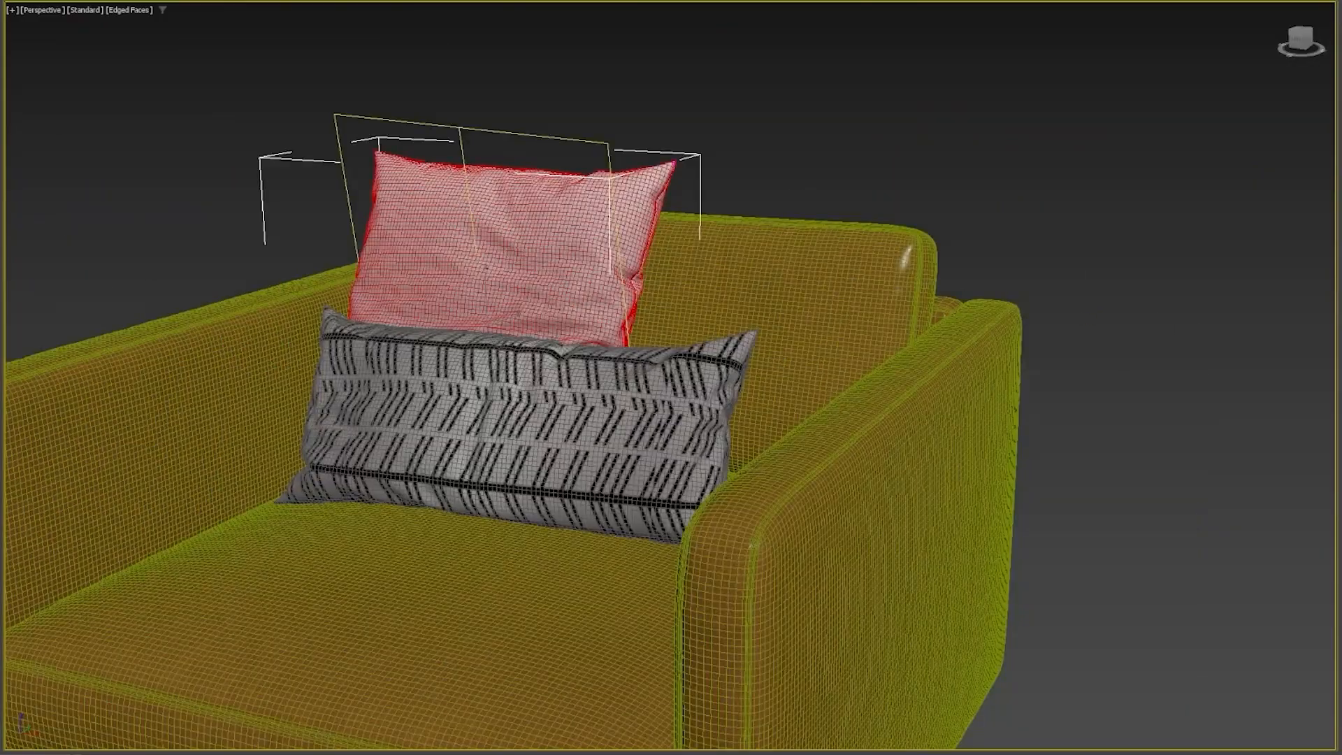
Step: Deselect the pillow and check the textures on the whole armchair and both pillows without edged faces
scroll(694, 384, "down", 10)
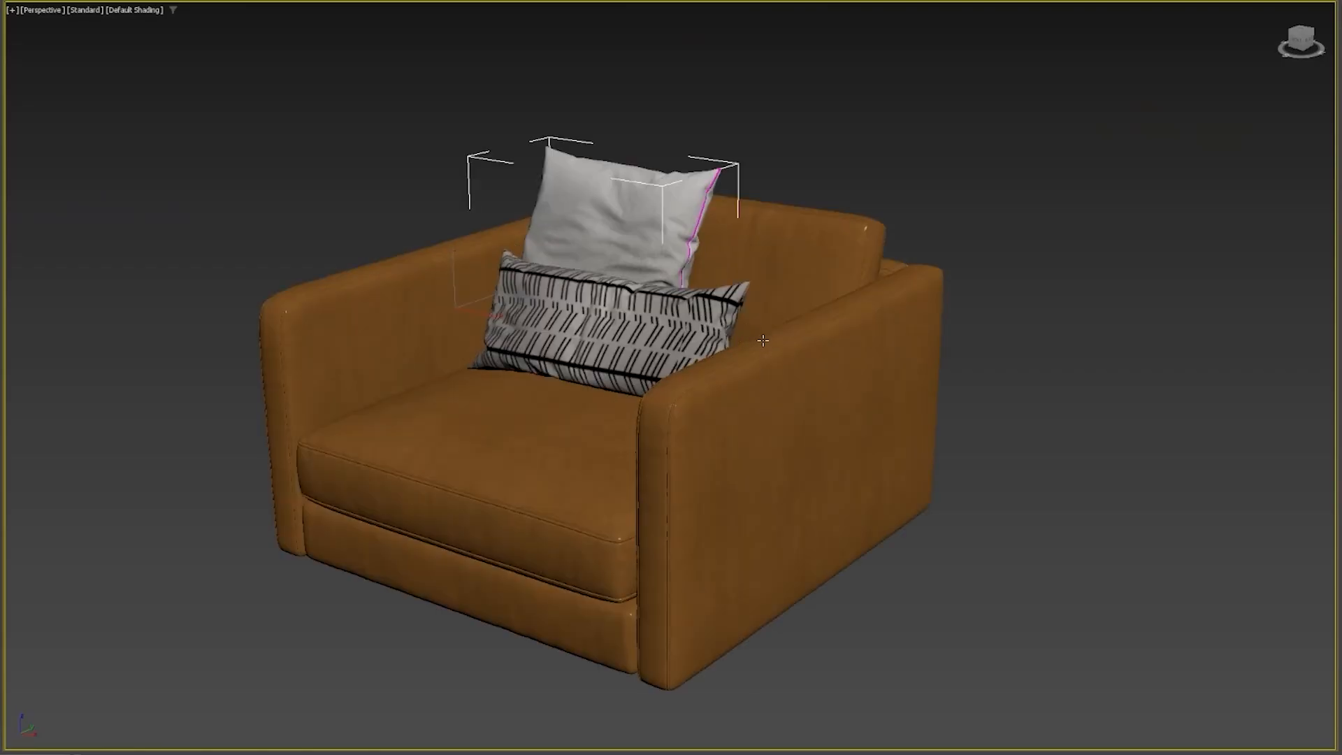
left_click(1115, 307)
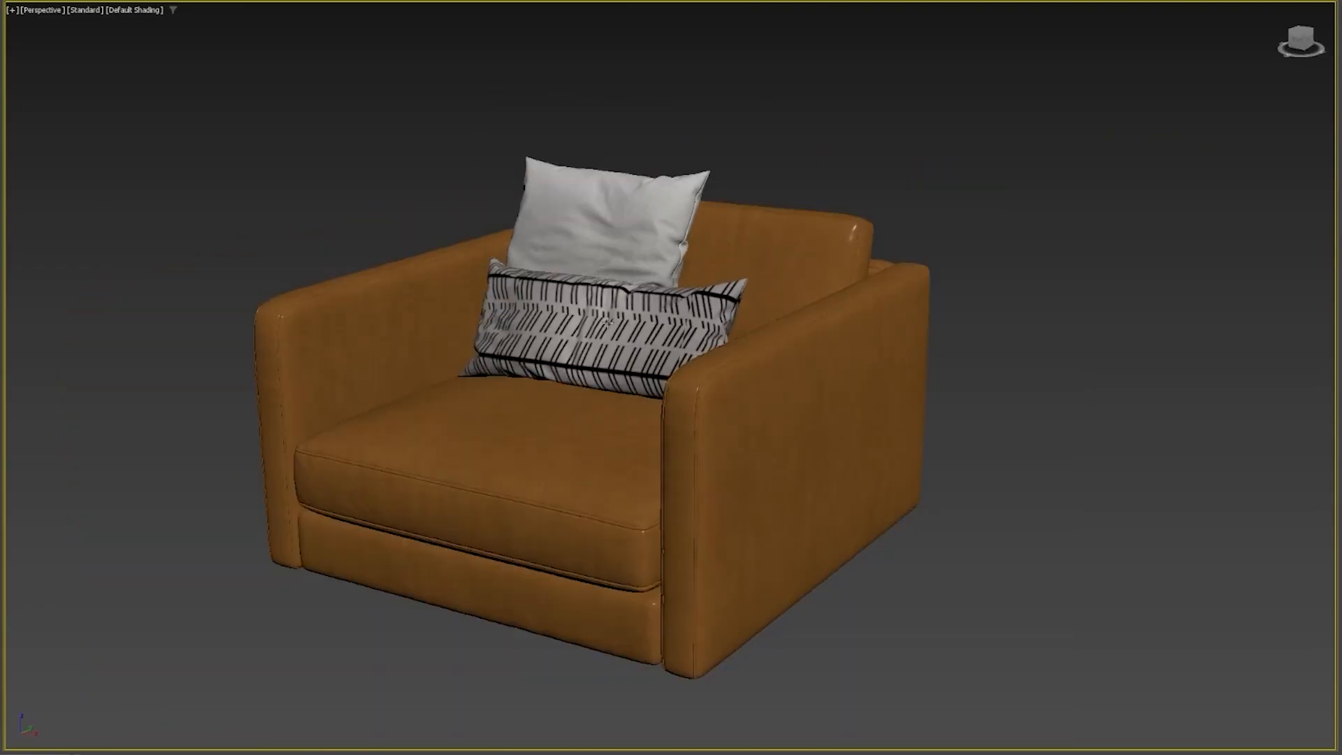
middle_click_drag(607, 321, 655, 371, "alt")
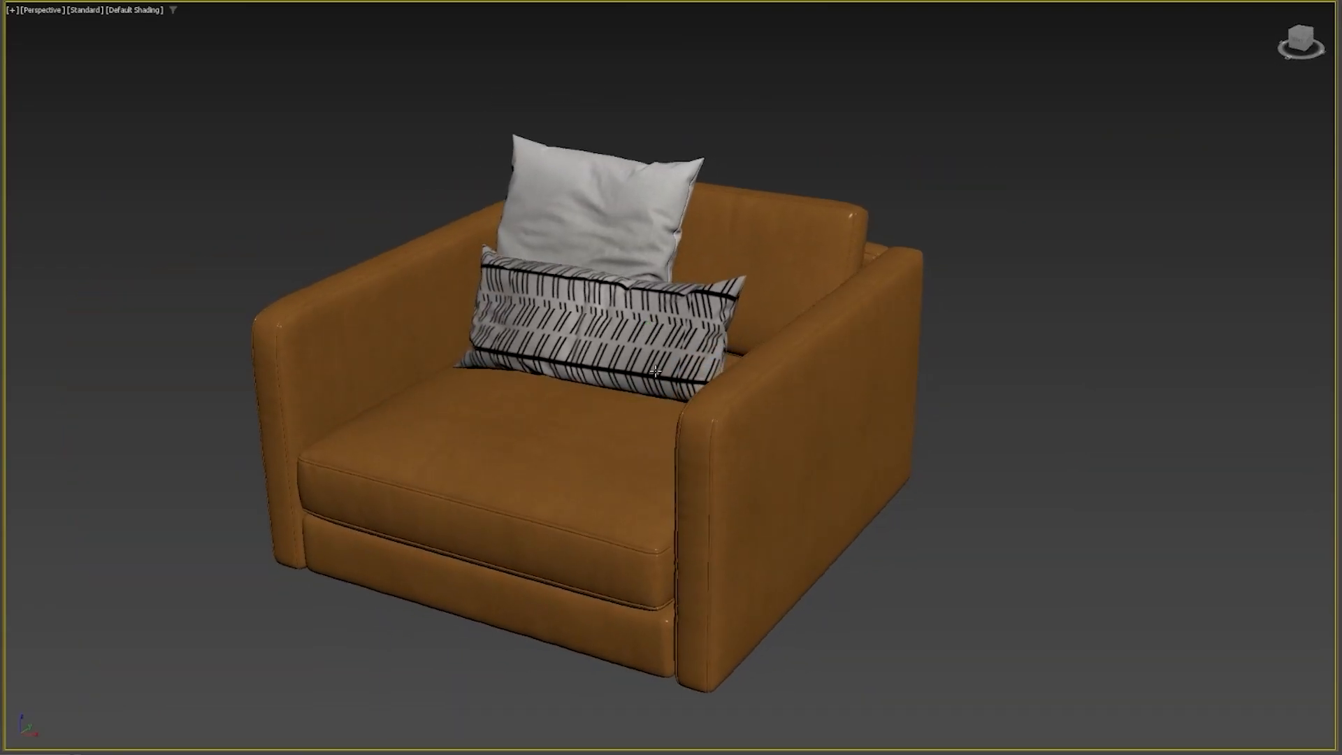
Step: Unhide all hidden objects and convert the whole armchair, including legs, stitching and both pillows, to Editable Poly
right_click(987, 305)
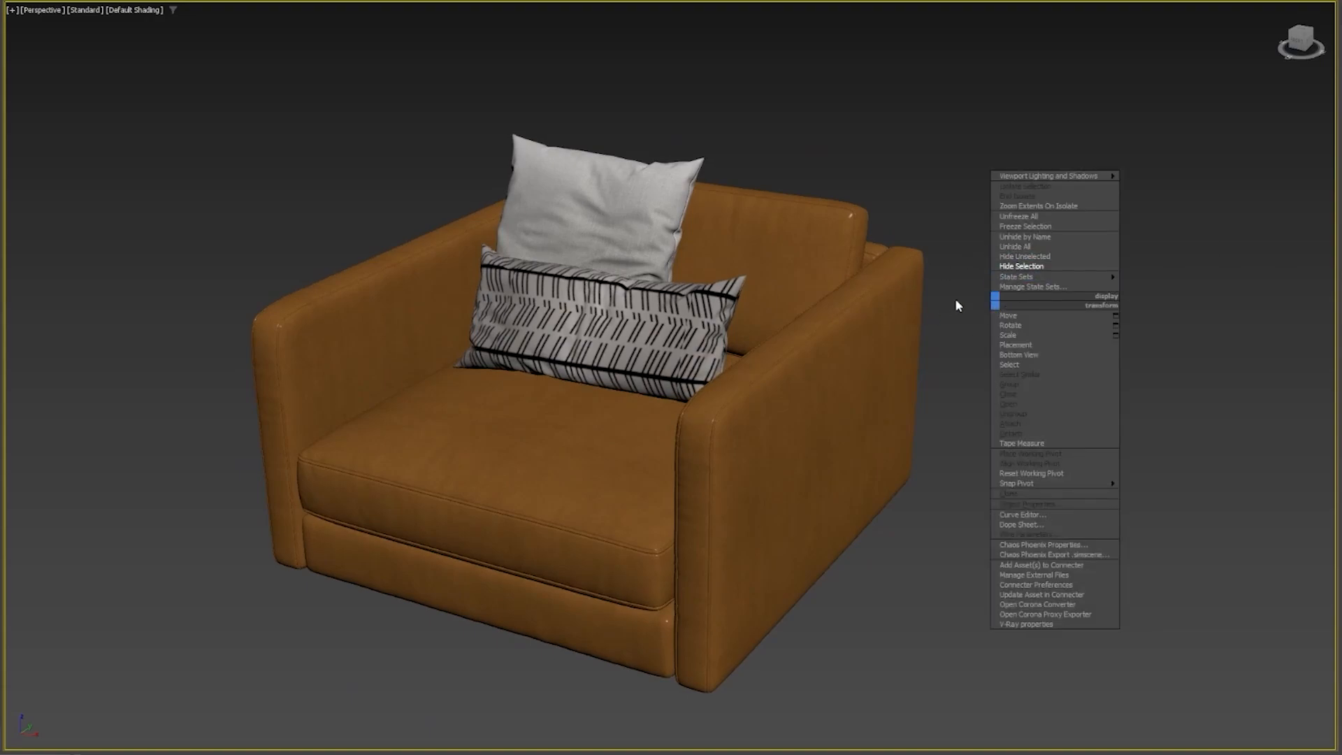
left_click(1016, 248)
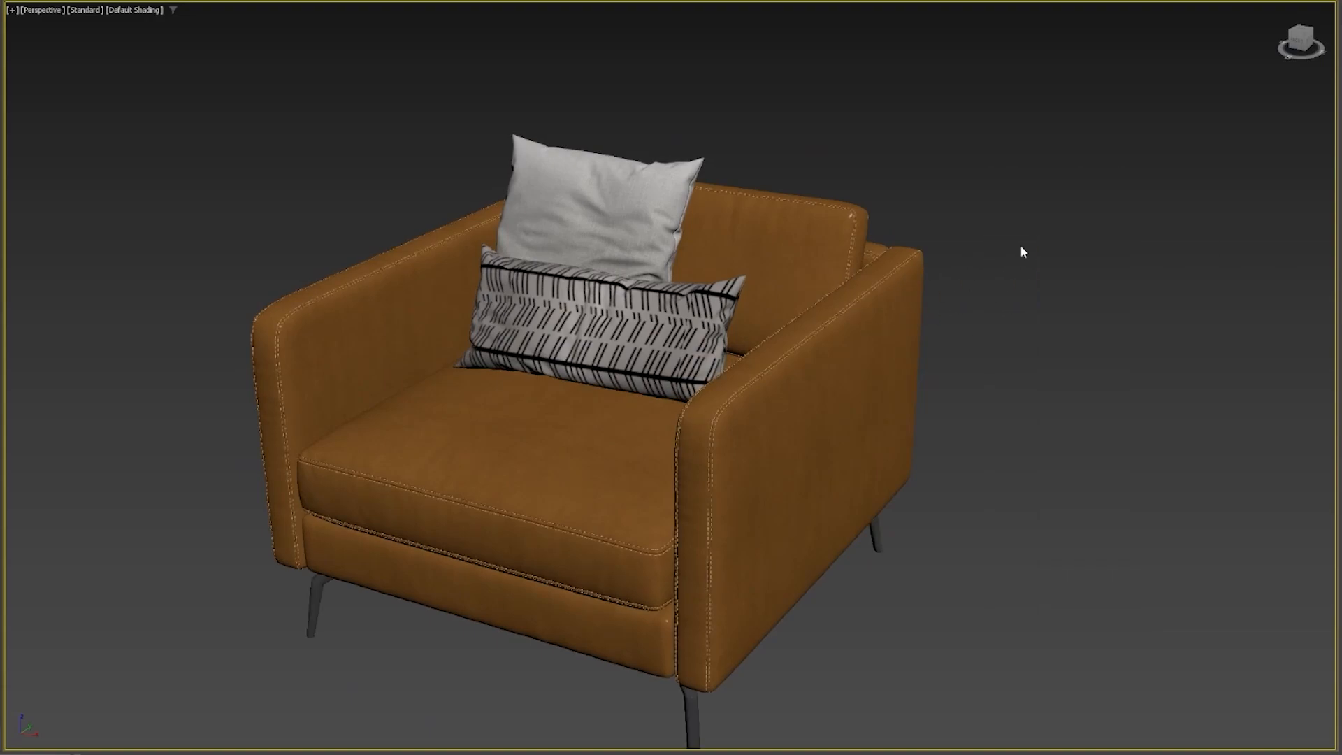
scroll(699, 363, "down", 3)
left_click_drag(342, 189, 1005, 632)
scroll(684, 399, "up", 5)
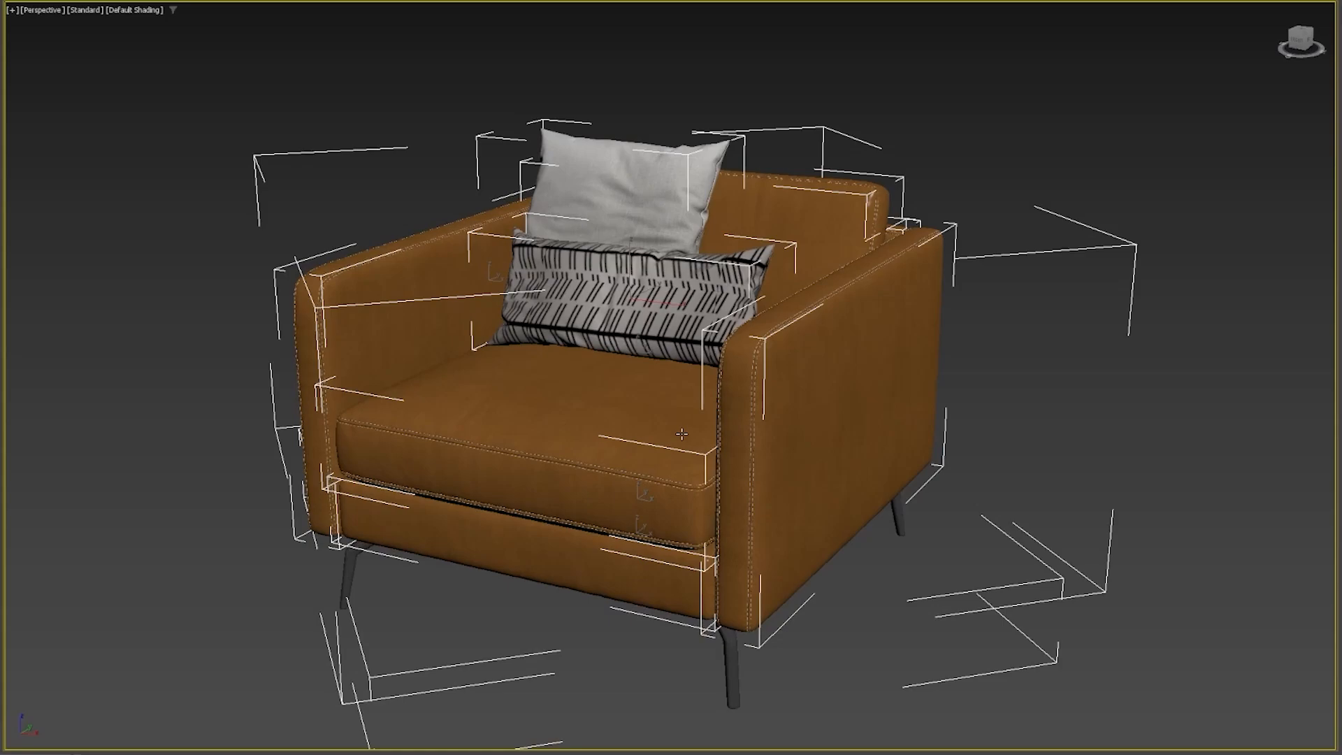
right_click(685, 398)
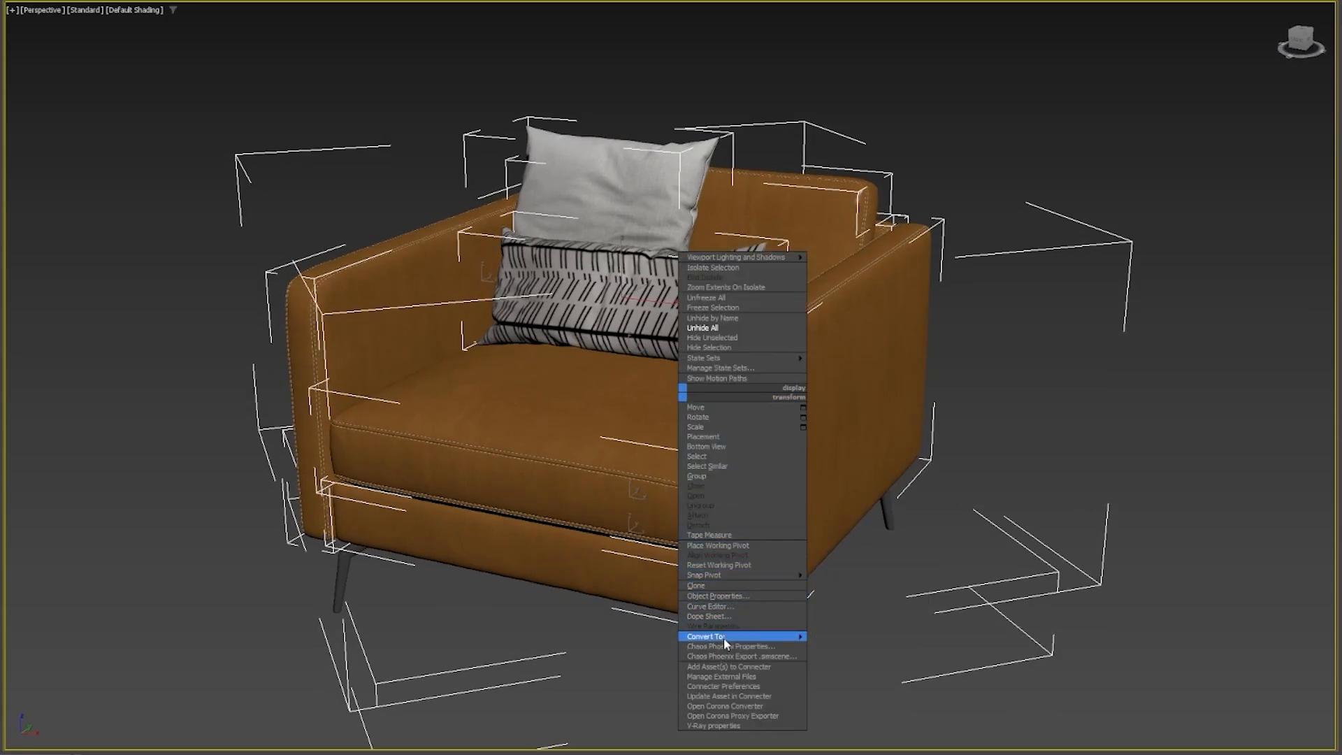
mouse_move(726, 637)
left_click(854, 646)
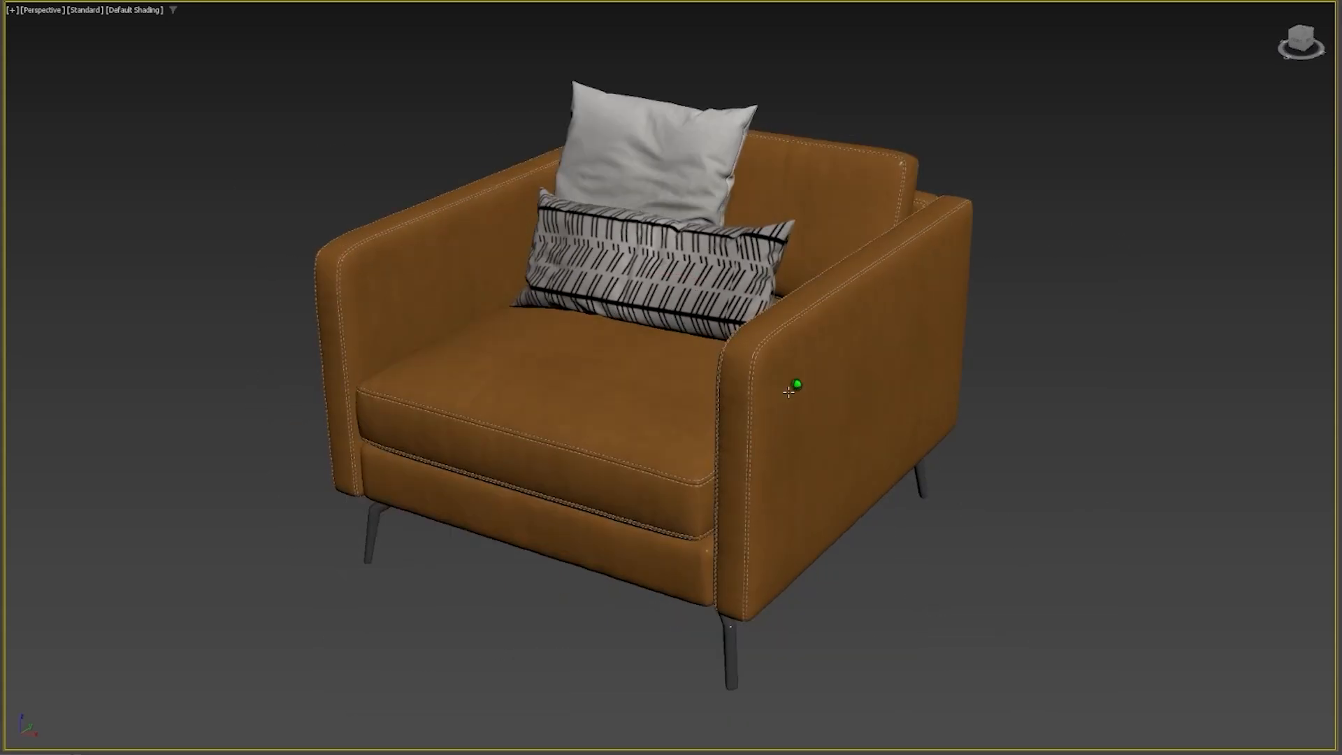
Step: Try an Unwrap UVW modifier with its UV Editor on the rectangular patterned pillow and delete the modifier again
mouse_move(778, 410)
middle_mouse_down()
mouse_move(782, 398)
mouse_move(755, 408)
middle_mouse_up()
scroll(781, 399, "up", 3)
scroll(757, 395, "down", 3)
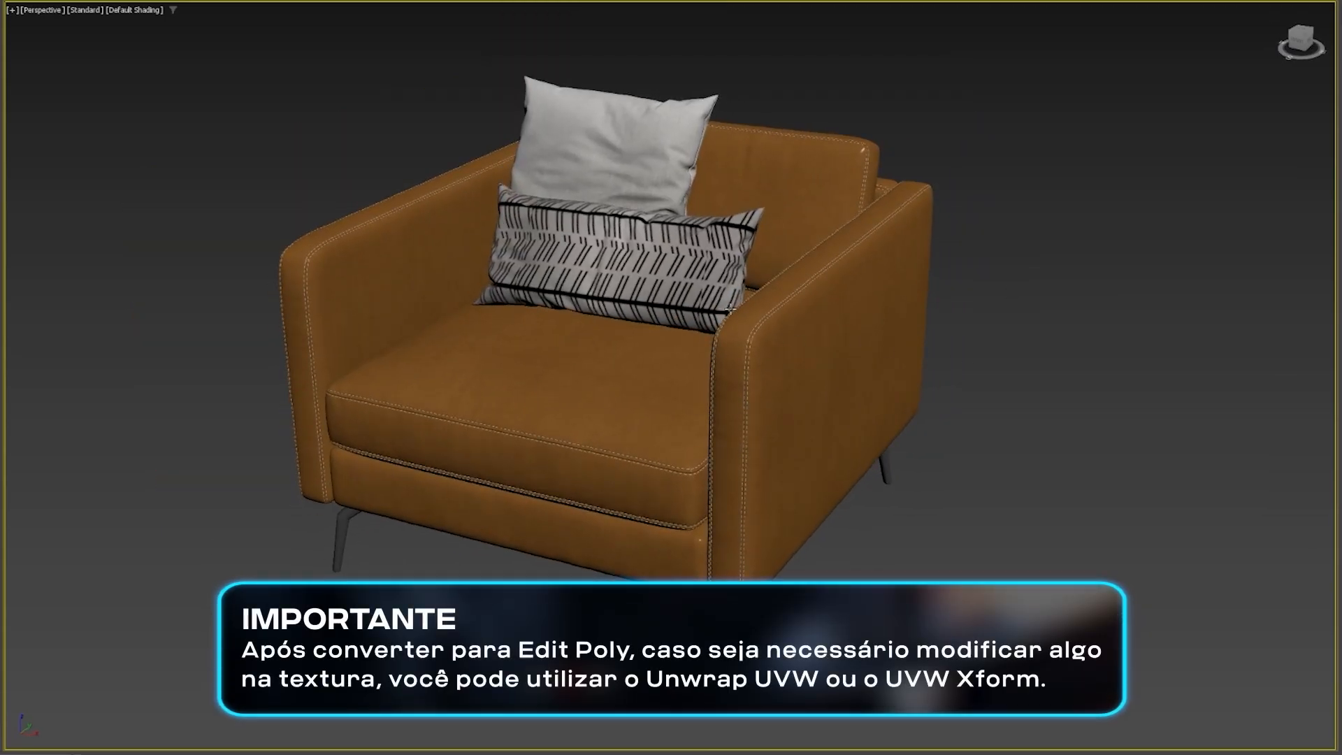
left_click(667, 240)
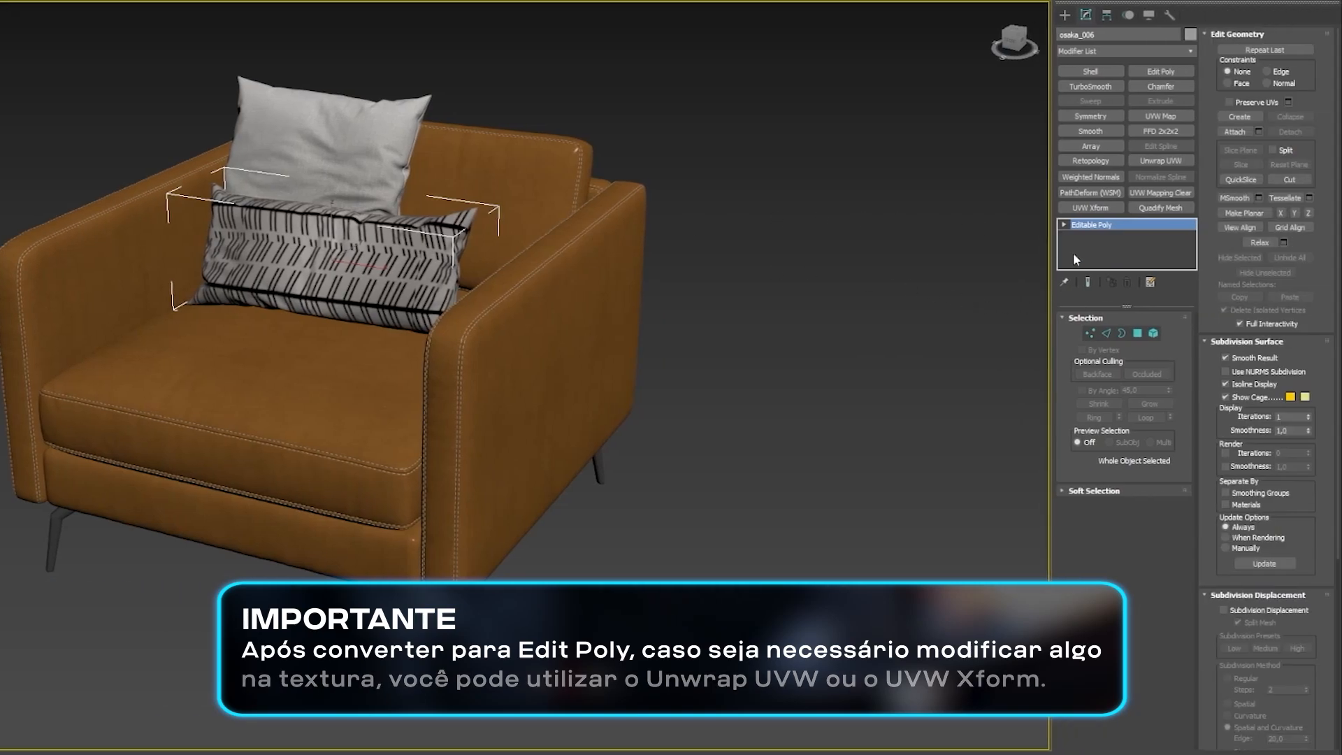
left_click(1160, 161)
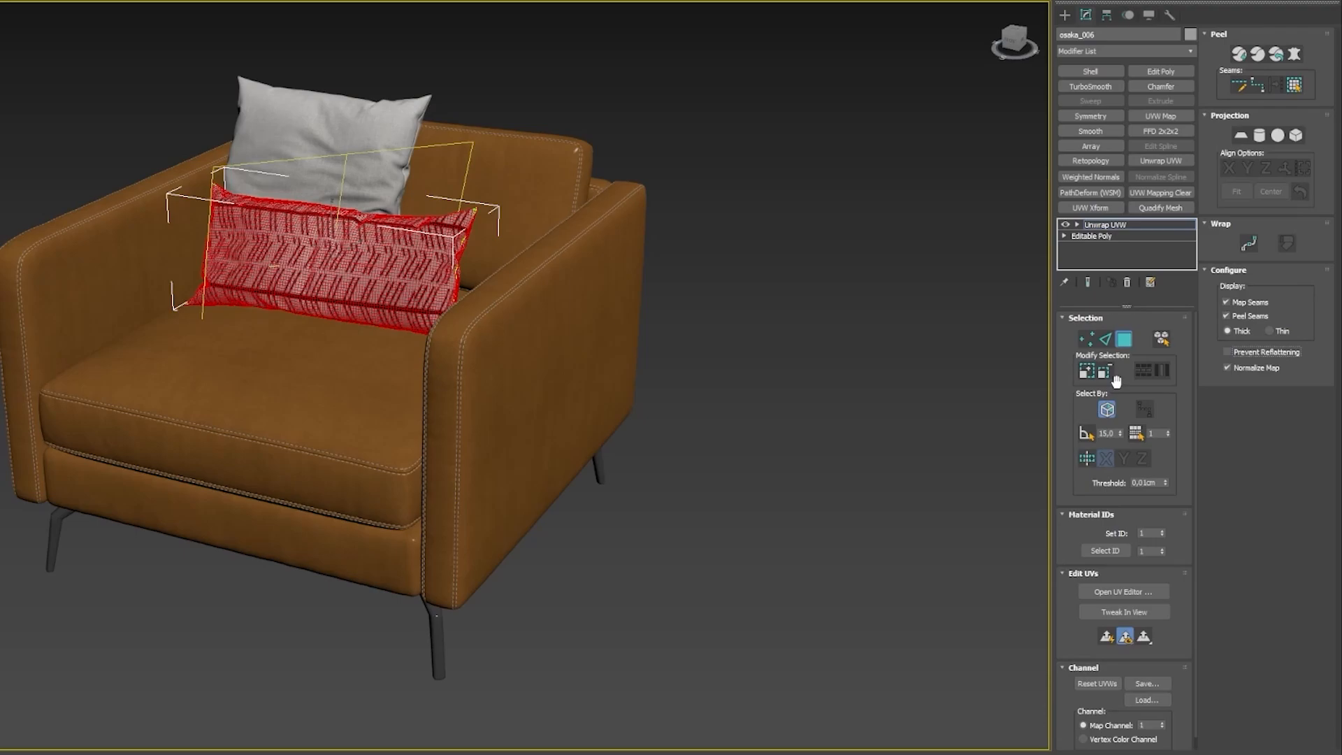
left_click(1129, 593)
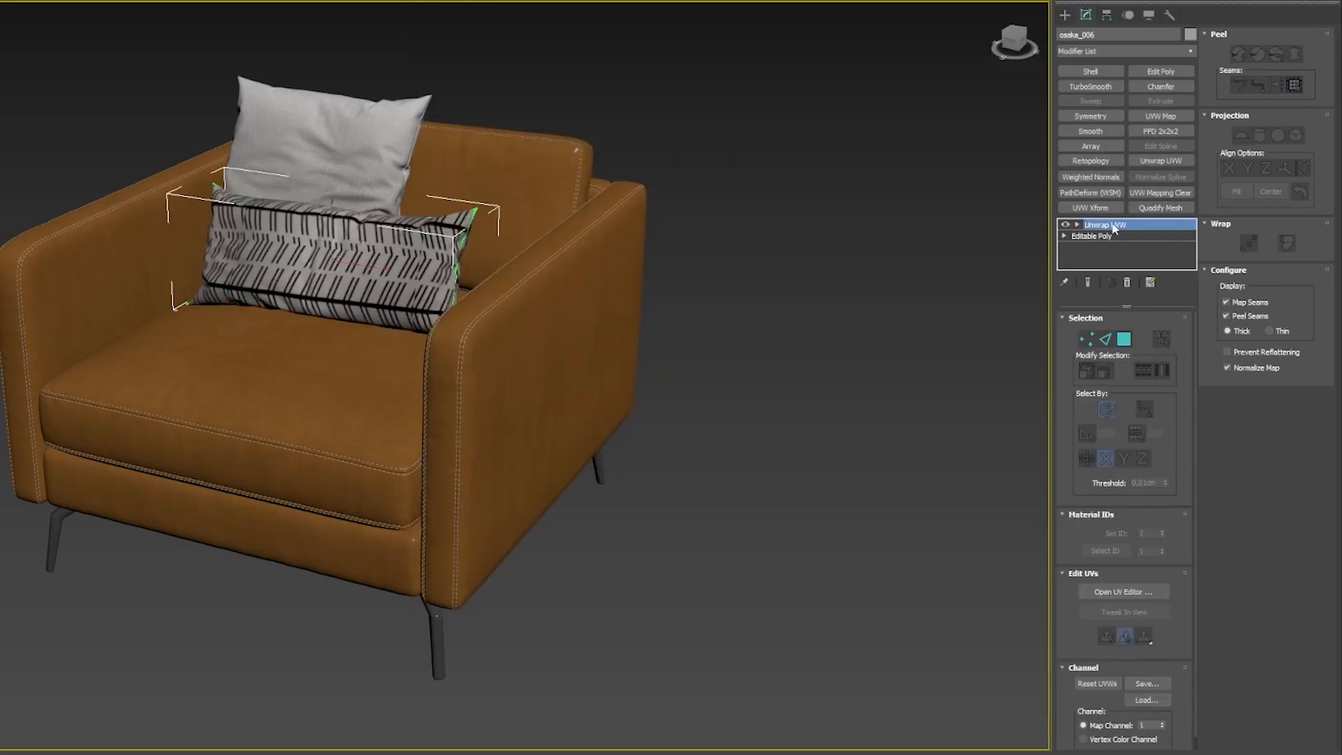
right_click(1110, 230)
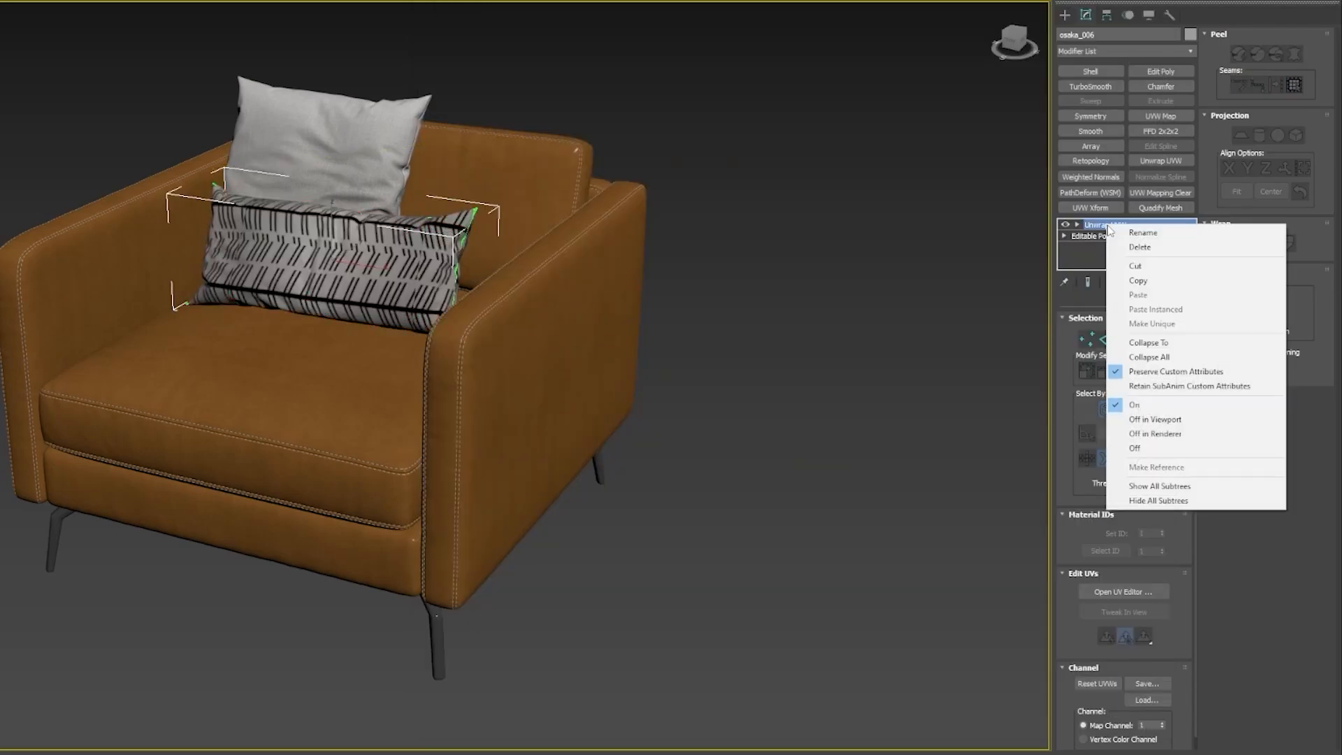
left_click(1146, 252)
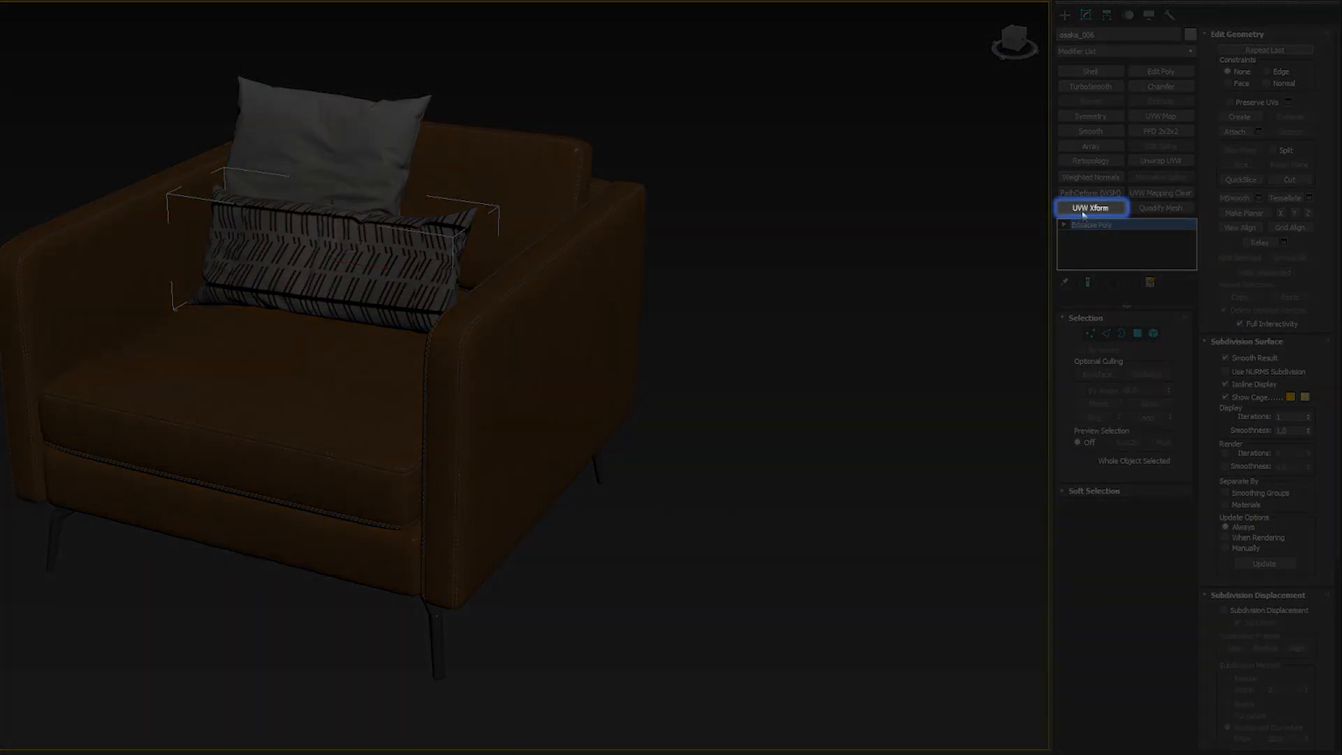
Step: Add a UVW Xform modifier to the patterned pillow and set its U, V and W Tile to 2
left_click(1080, 209)
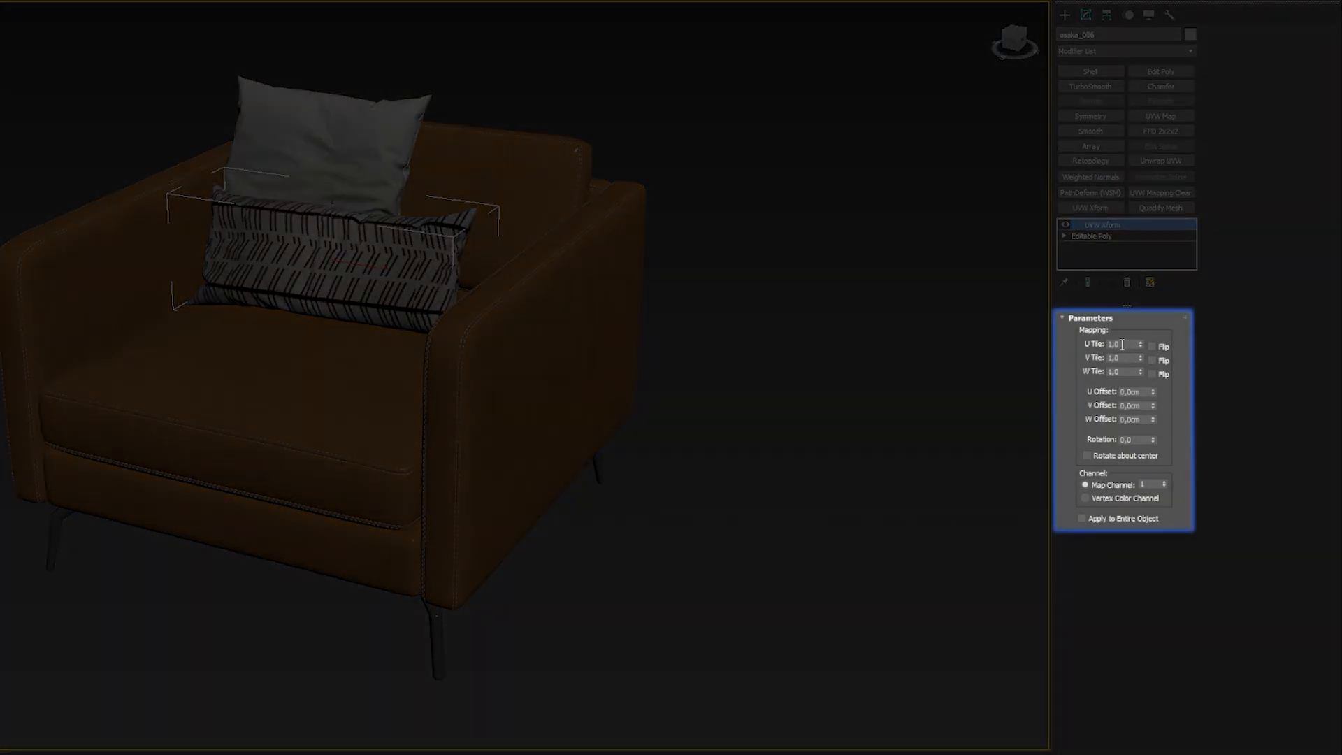
double_click(1121, 344)
type("2")
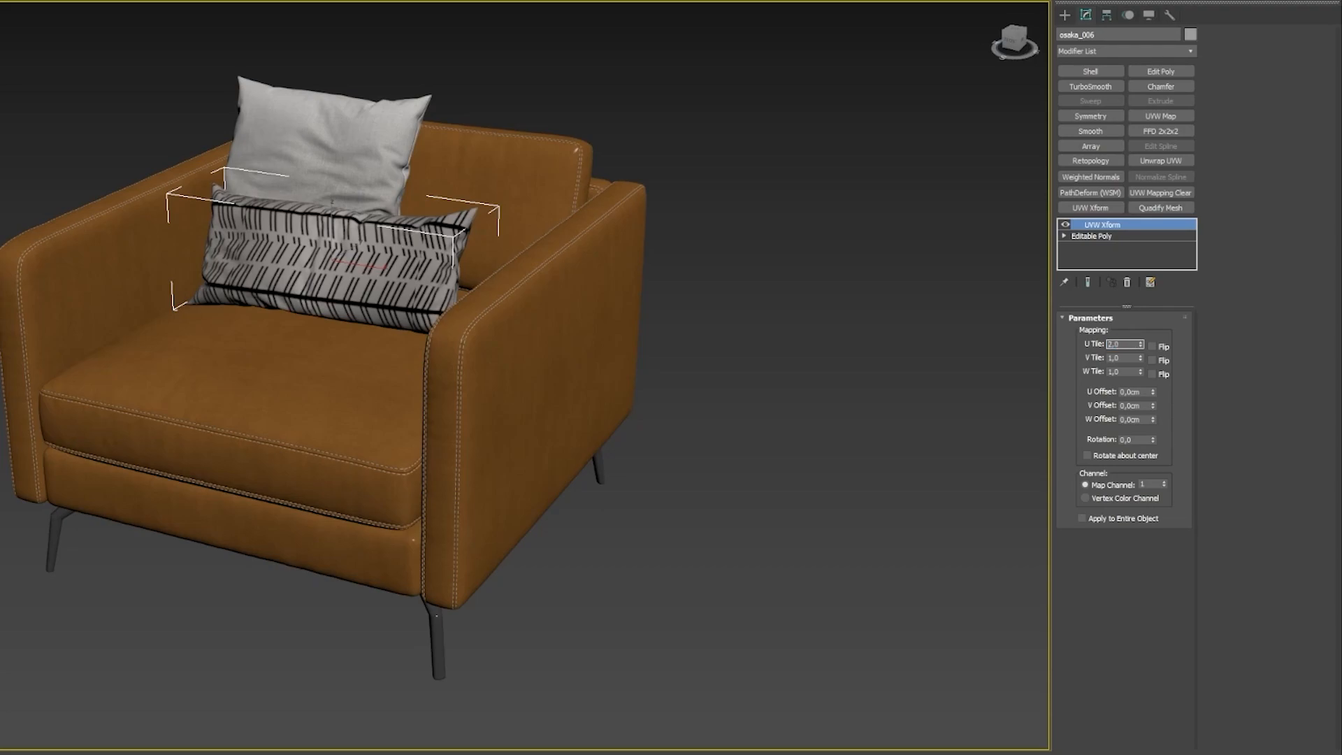
key("Tab")
type("2")
key("Tab")
type("2")
key("Return")
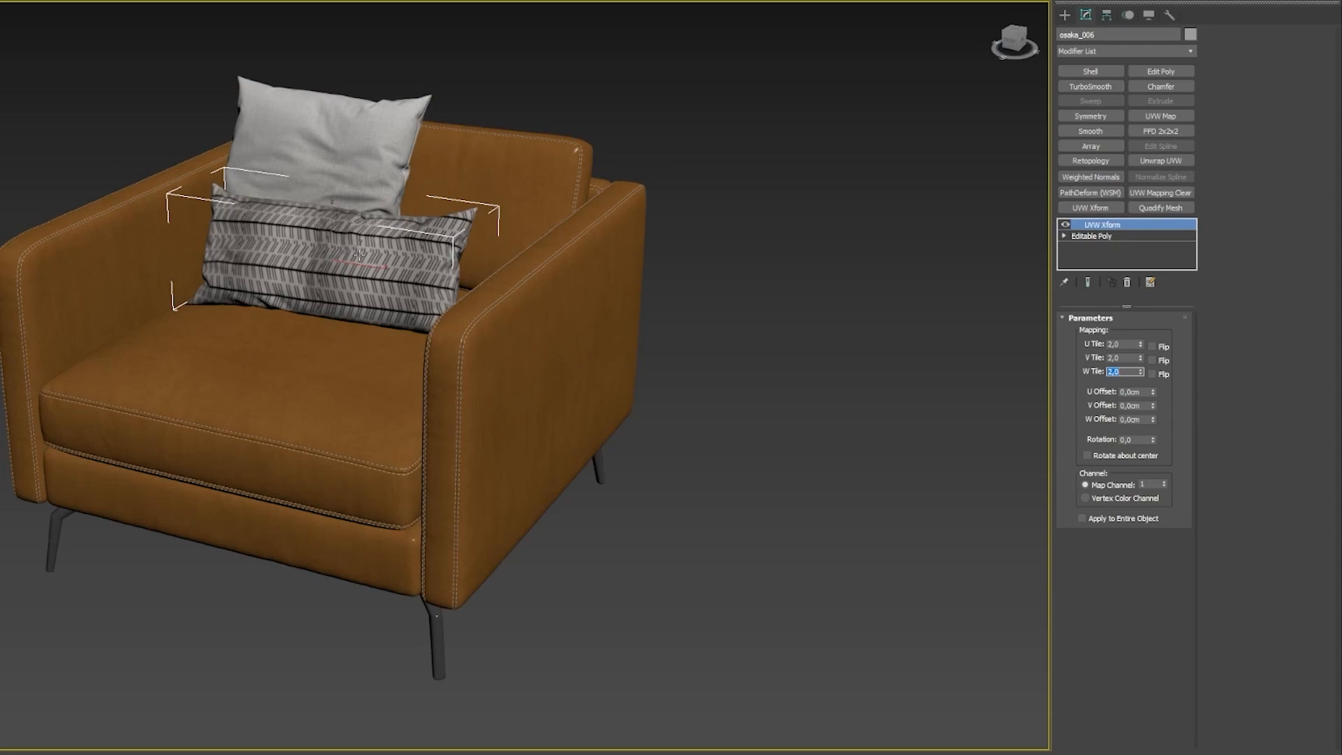
Step: Try a U offset of -0.04 cm, V offset of -0.53 cm and rotation of 144 on the pillow's texture, and delete the UVW Xform modifier
mouse_move(1153, 392)
left_mouse_down()
mouse_move(1155, 369)
mouse_move(1156, 412)
mouse_move(1188, 443)
mouse_move(1156, 432)
mouse_move(1166, 381)
left_mouse_up()
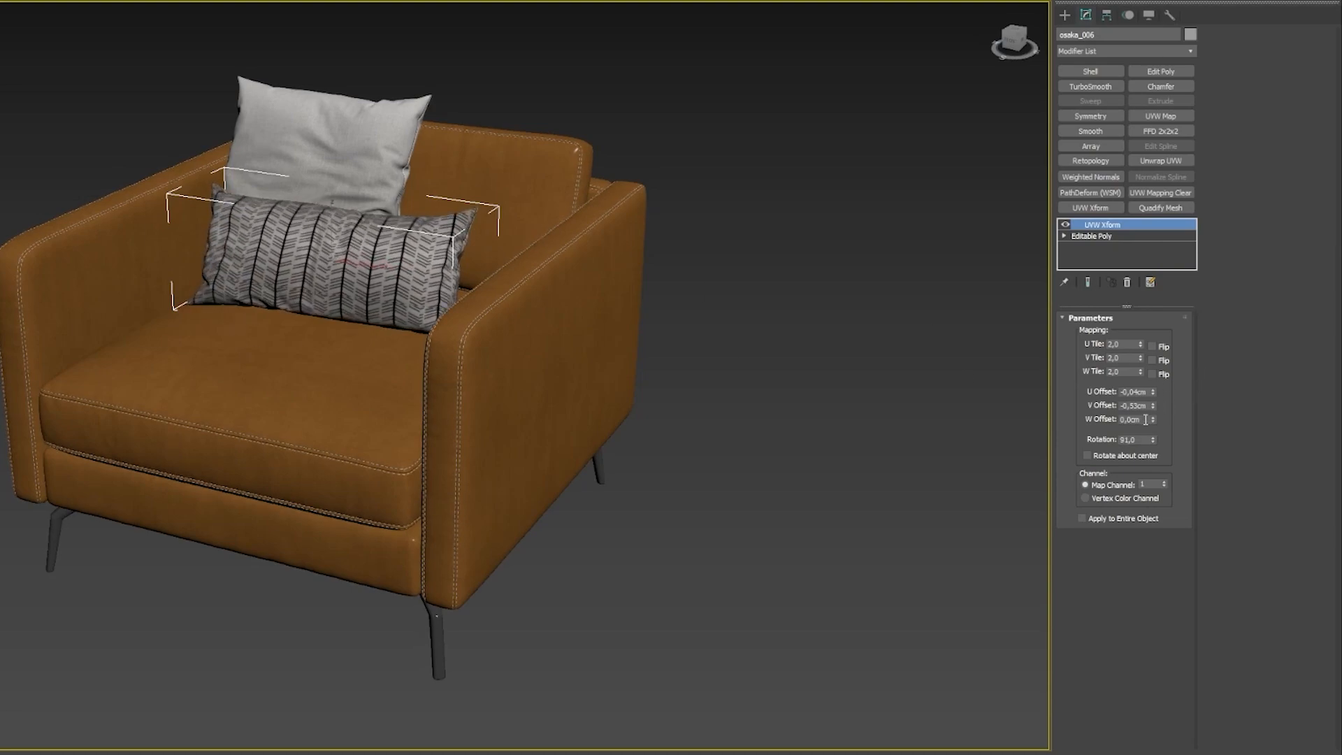
left_click_drag(1153, 439, 1152, 406)
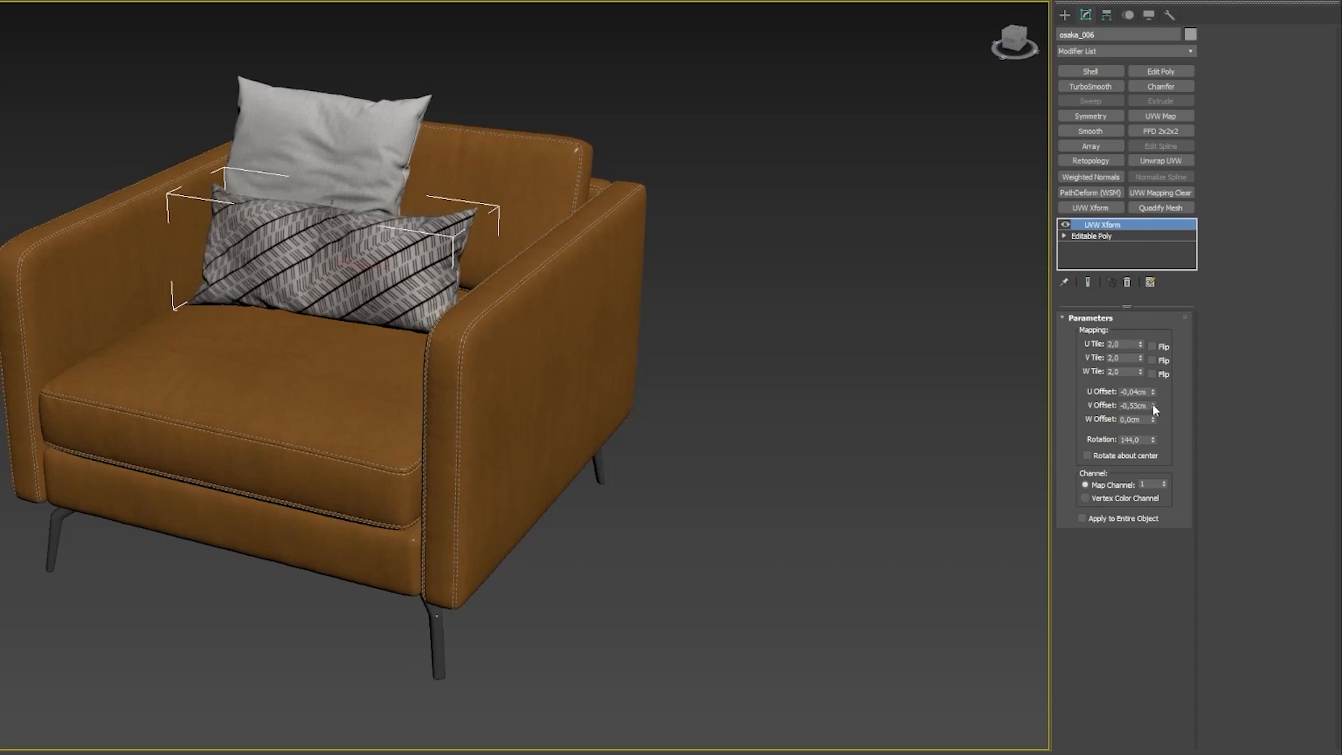
right_click(1107, 224)
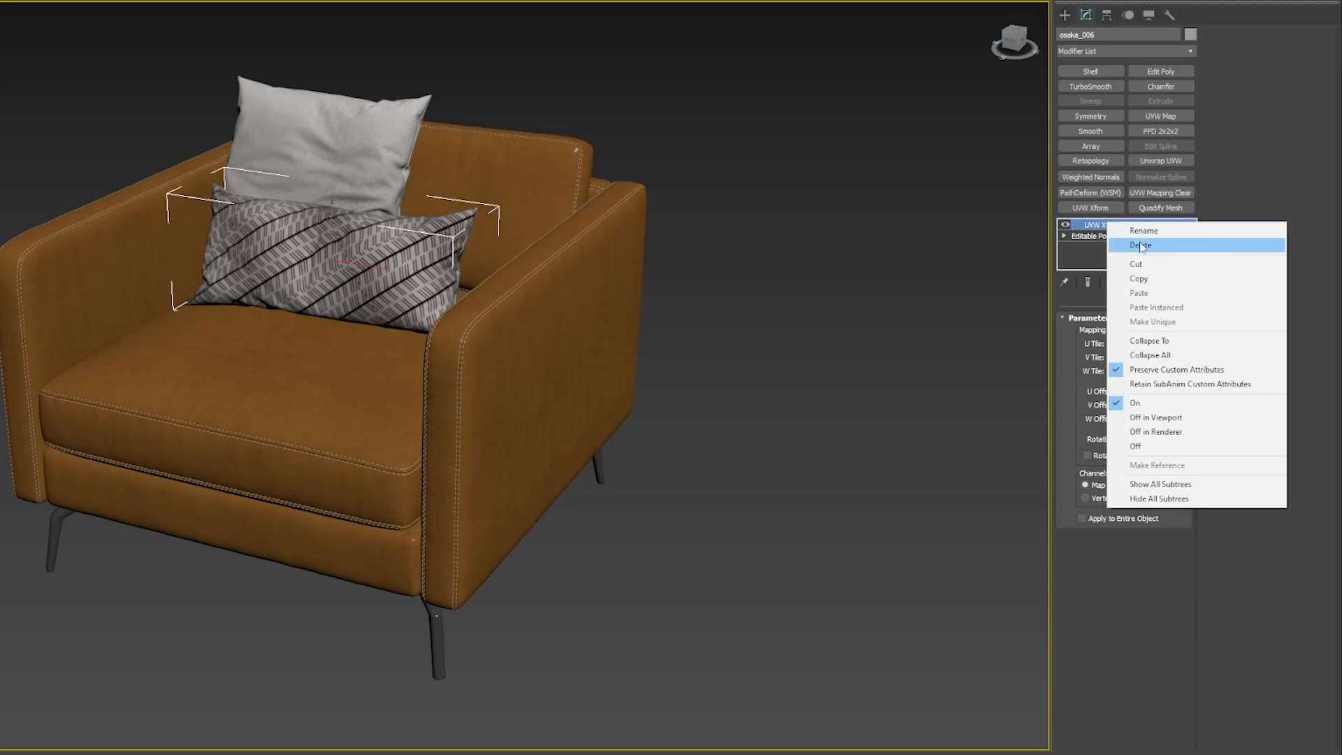
left_click(1145, 246)
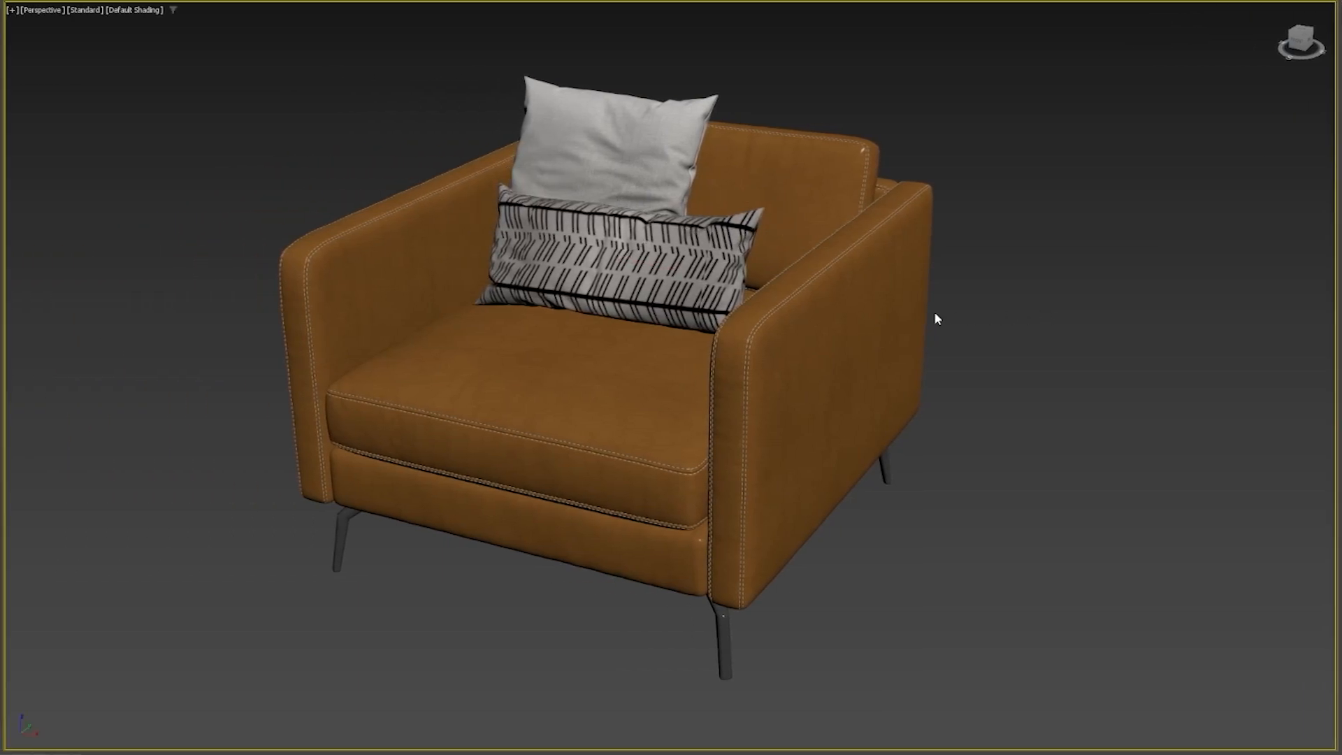